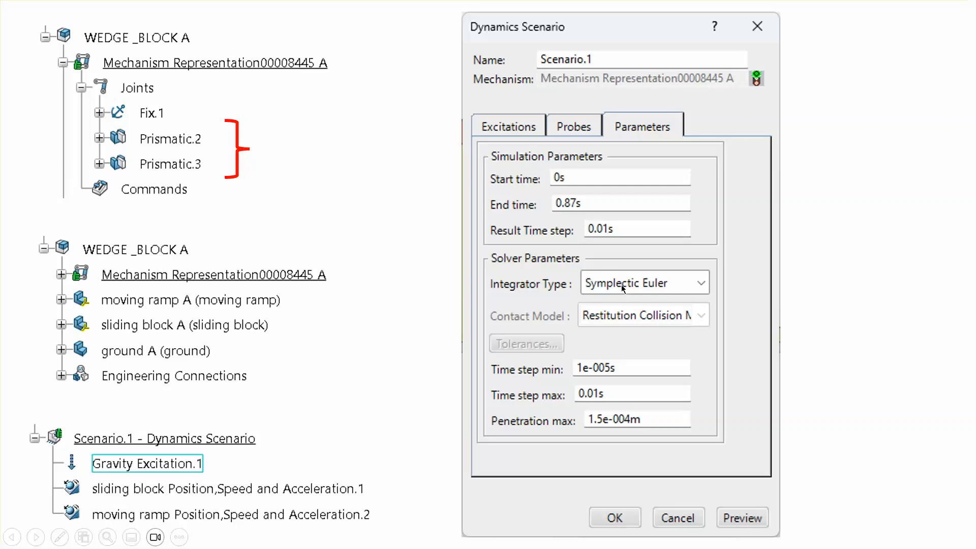
# - Advance through the slide show, reviewing the prismatic joints, contact definitions and dynamics scenario solver parameters up to its end
pyautogui.click(464, 294)
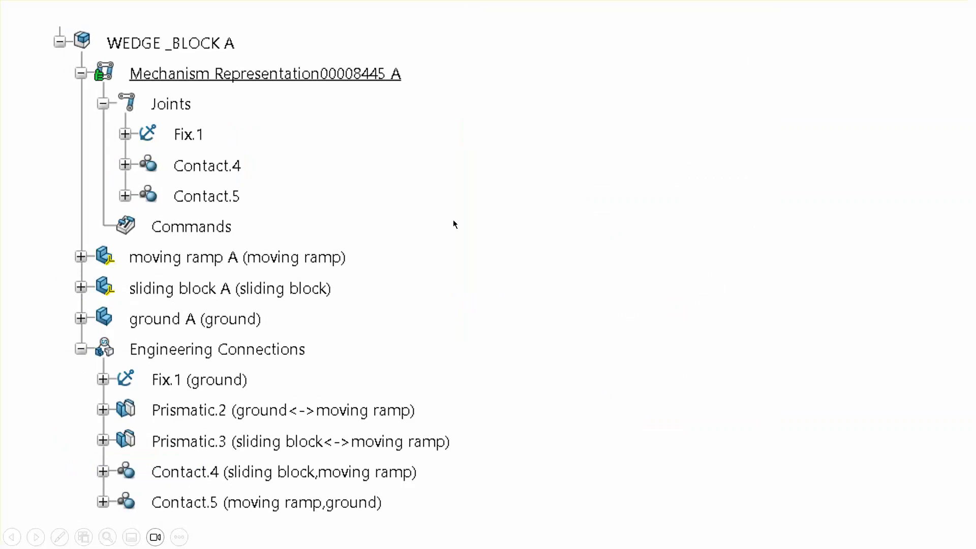
pyautogui.click(486, 234)
pyautogui.click(495, 236)
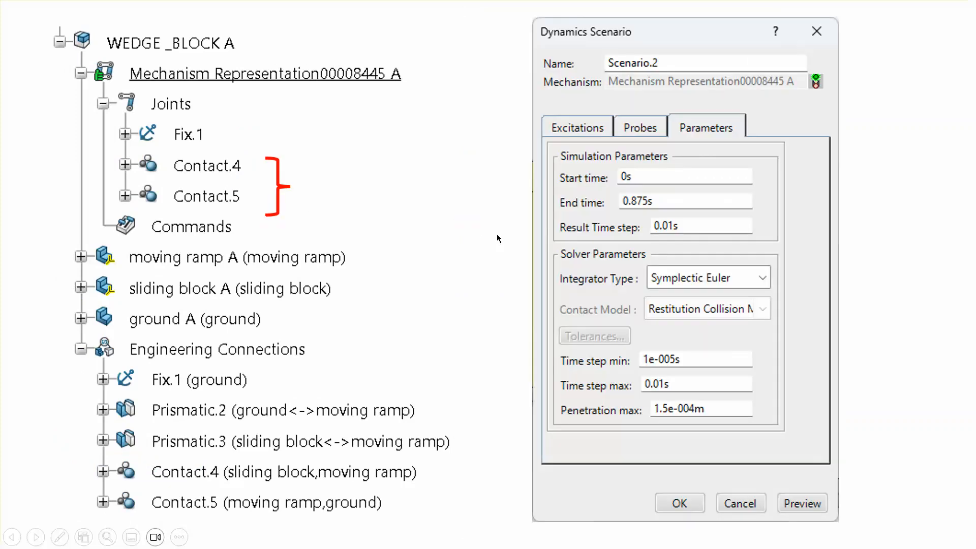
pyautogui.click(523, 297)
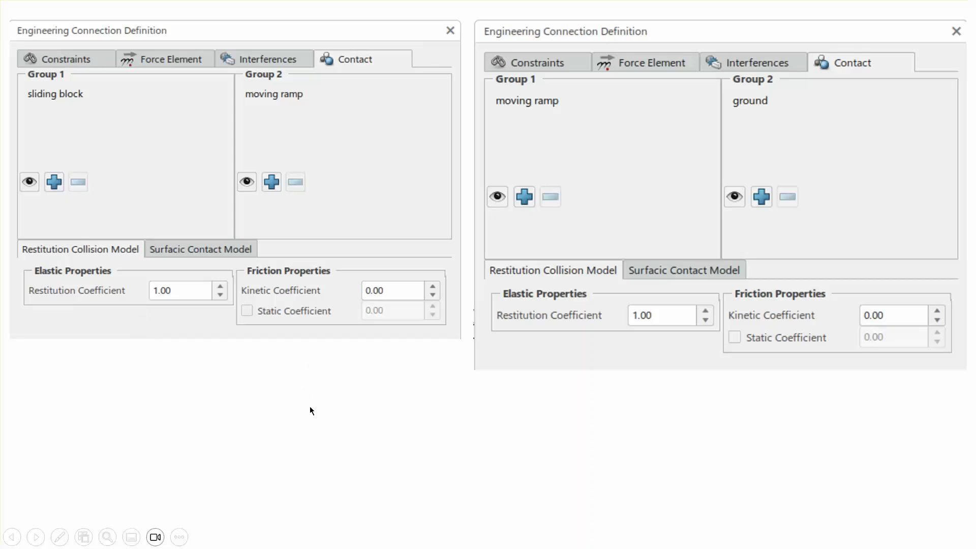
pyautogui.click(325, 466)
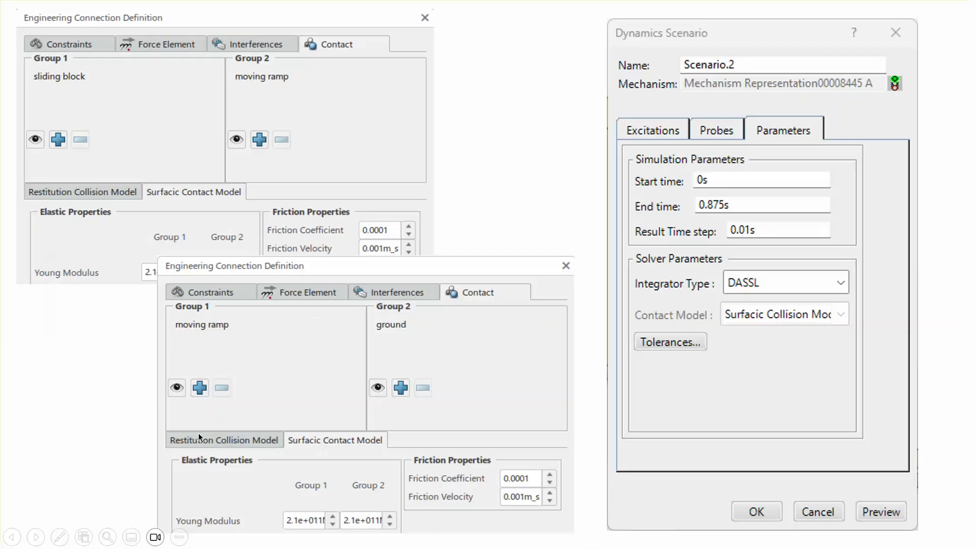
pyautogui.click(97, 380)
pyautogui.click(98, 381)
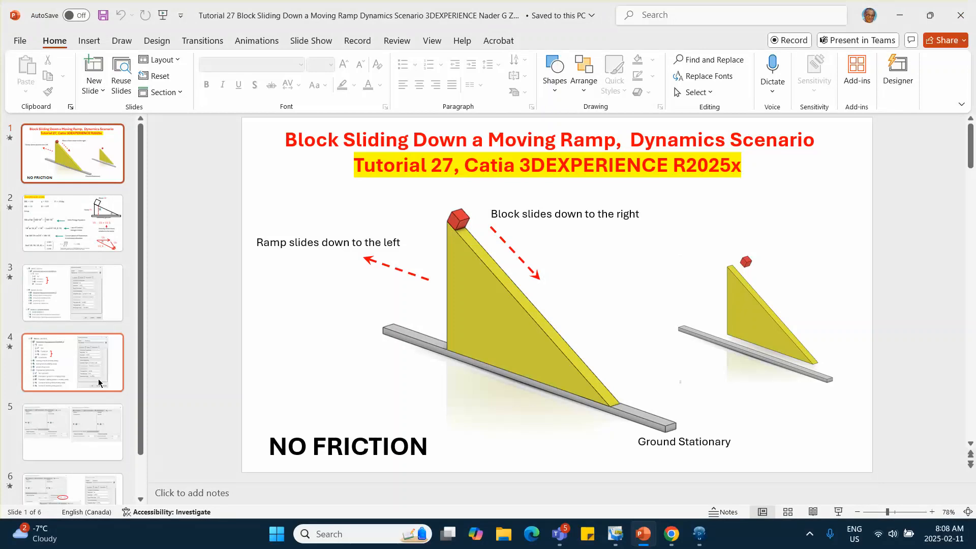
# - Examine the contact friction and DASSL solver settings on slide 6, and return to the title slide
pyautogui.scroll(-1, 100, 425)
pyautogui.scroll(1, 100, 426)
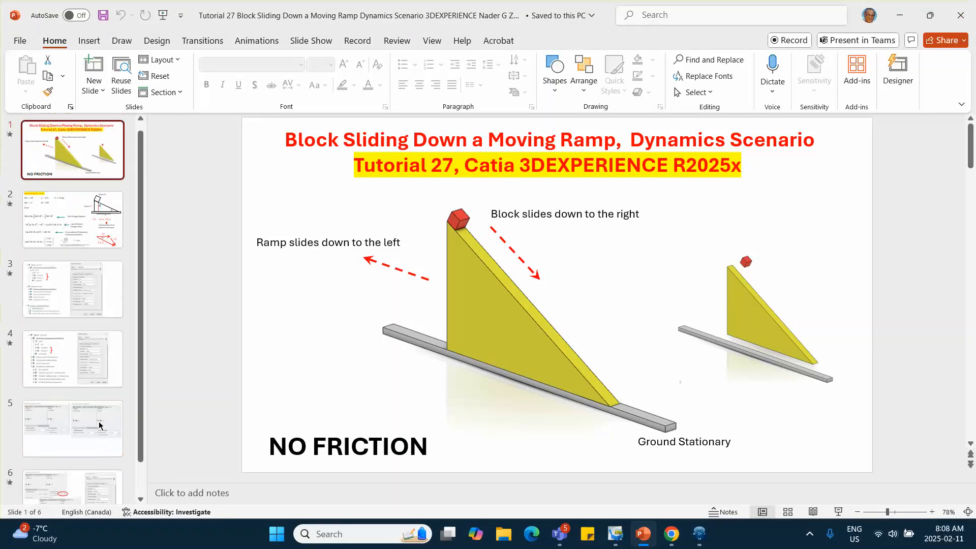
pyautogui.scroll(-1, 100, 425)
pyautogui.scroll(-1, 100, 425)
pyautogui.click(96, 448)
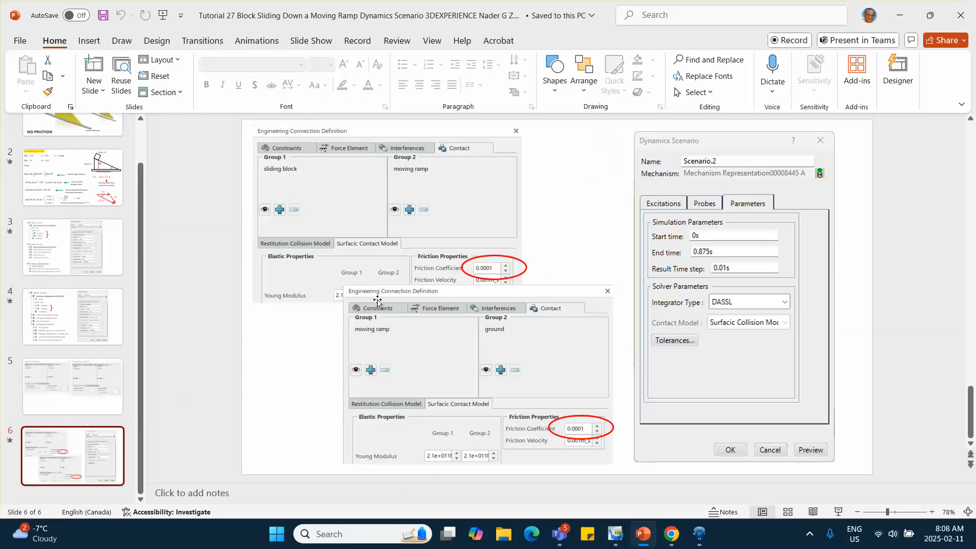
pyautogui.press('Home')
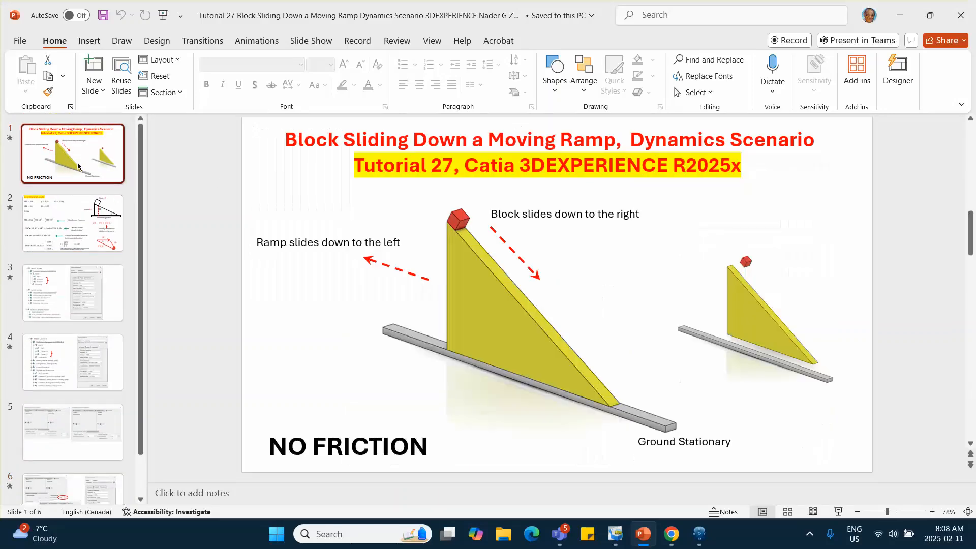
# - Switch to 3DEXPERIENCE, insert a new 3D Part under the root physical product, and dismiss the advertising notification
pyautogui.click(699, 533)
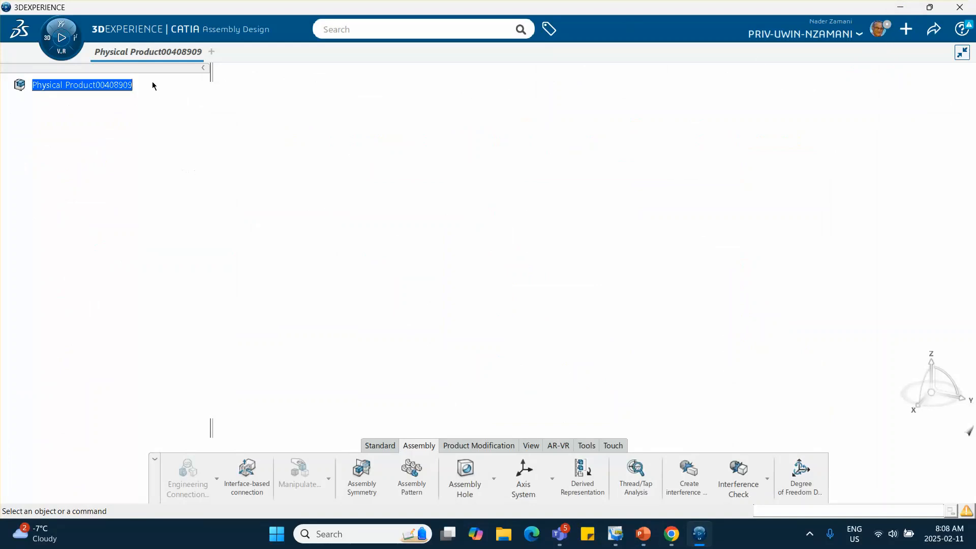
pyautogui.click(106, 85)
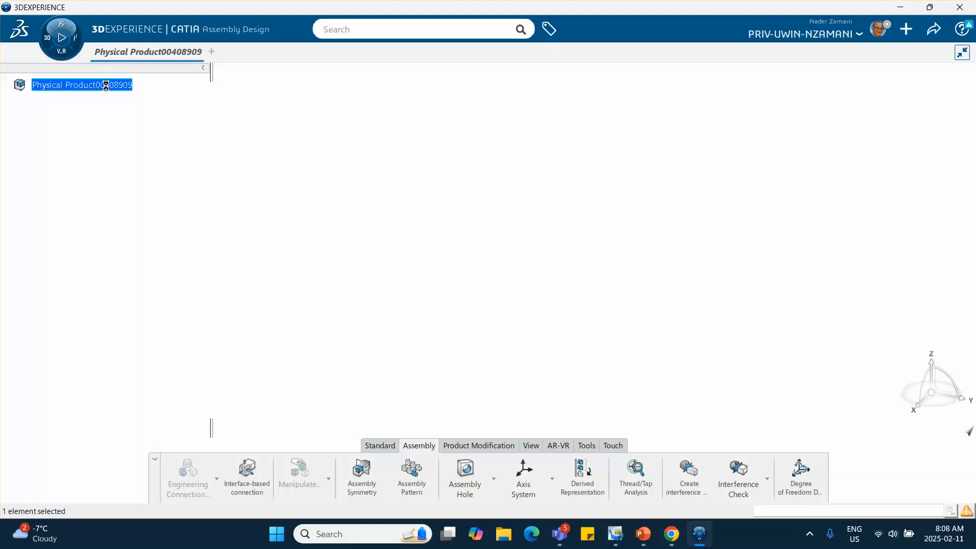
pyautogui.rightClick(107, 85)
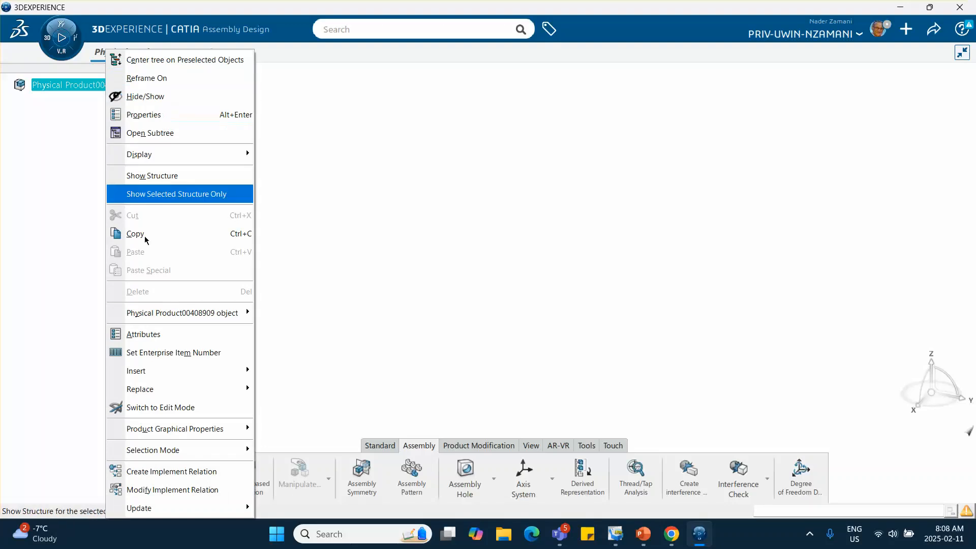
pyautogui.moveTo(158, 372)
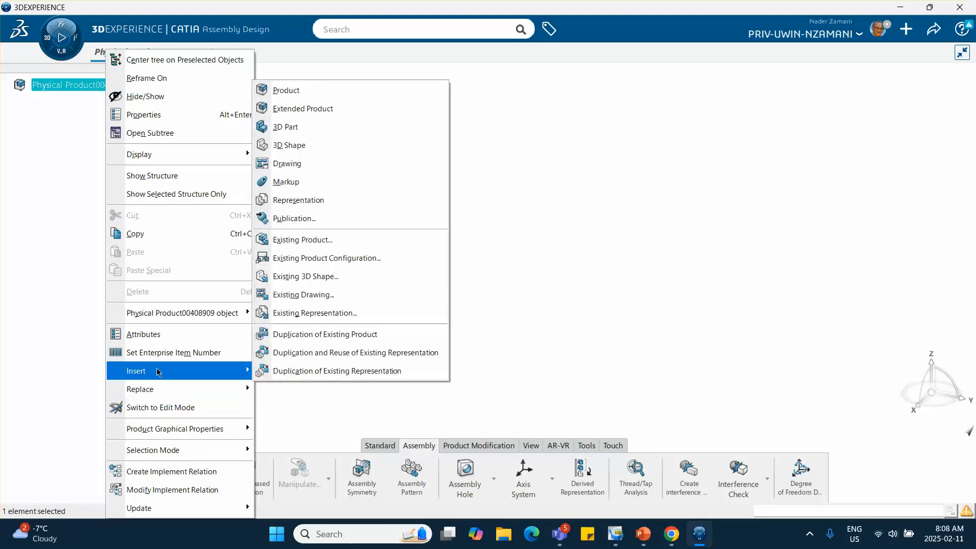
pyautogui.click(351, 127)
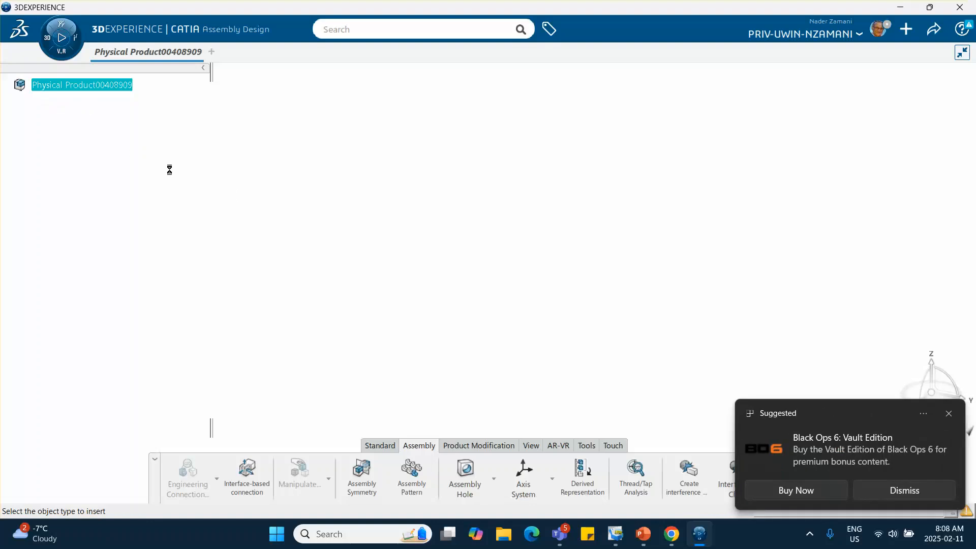
pyautogui.click(949, 416)
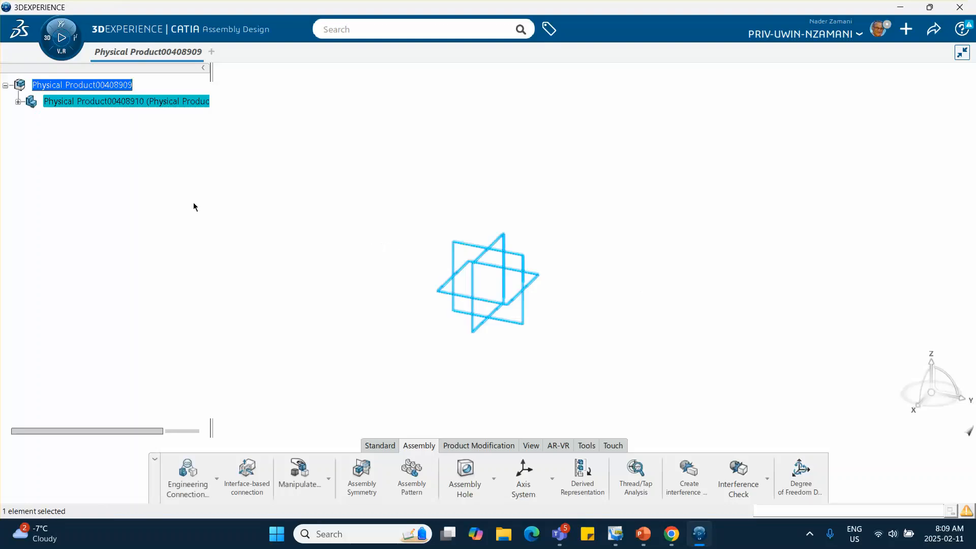
# - Set both the title and the instance title of the inserted part to Ramp in its properties
pyautogui.rightClick(113, 101)
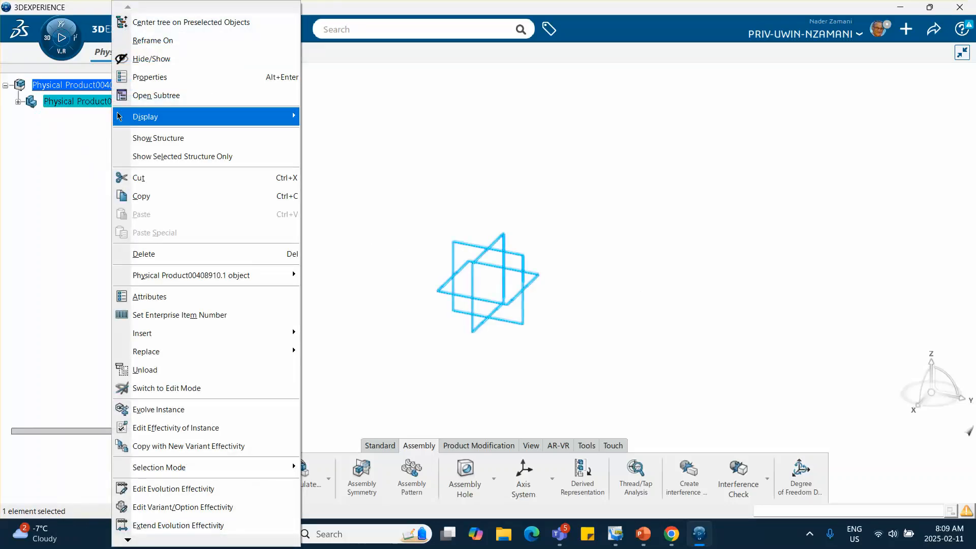
pyautogui.click(156, 82)
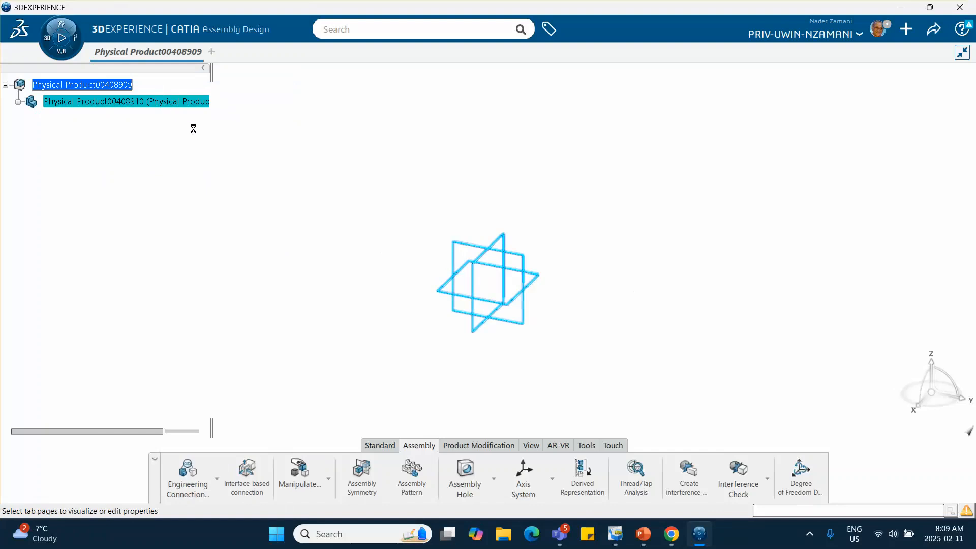
pyautogui.moveTo(843, 212); pyautogui.dragTo(651, 201)
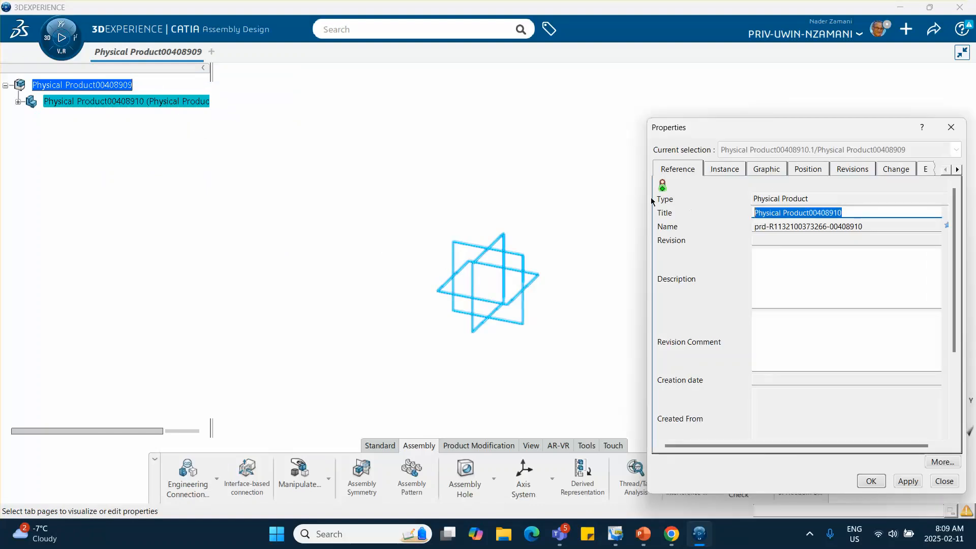
pyautogui.write('Ramp')
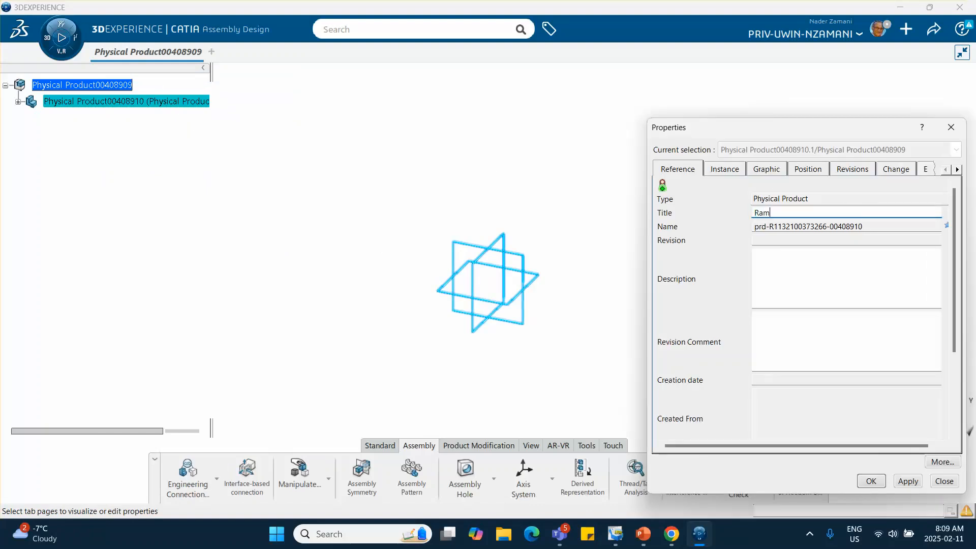
pyautogui.click(724, 169)
pyautogui.moveTo(833, 212); pyautogui.dragTo(696, 211)
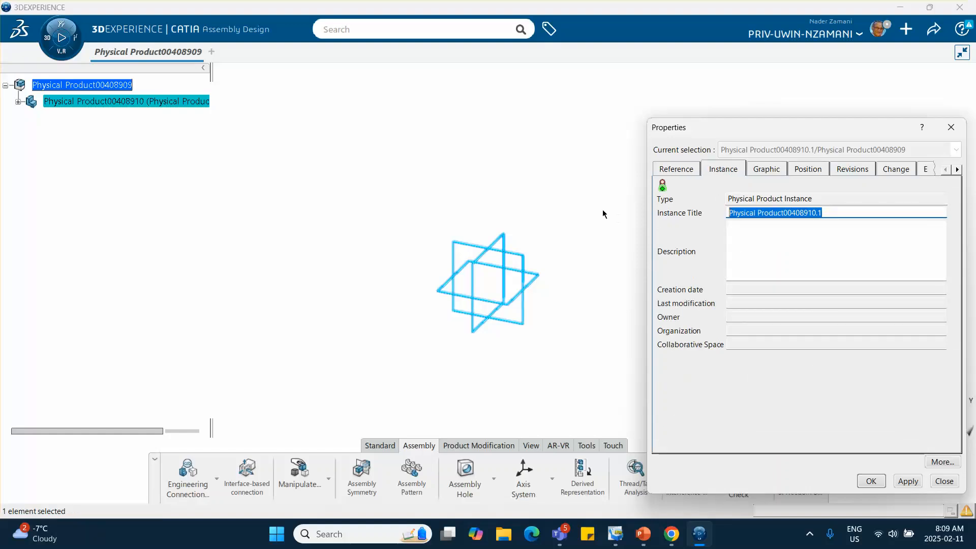
pyautogui.write('Ramp')
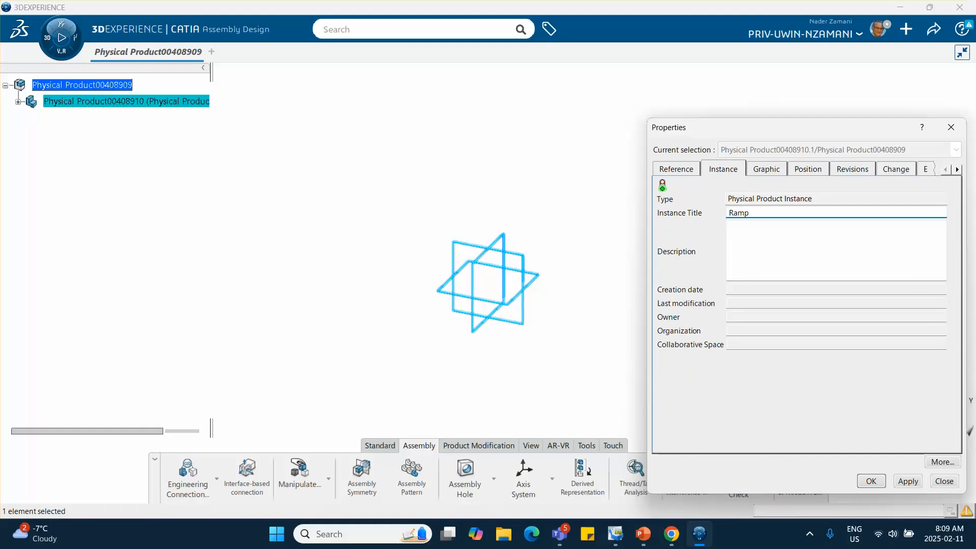
# - Check the component names on slide 3 in PowerPoint, and change the part's instance title to Moving Ramp in 3DEXPERIENCE
pyautogui.click(643, 534)
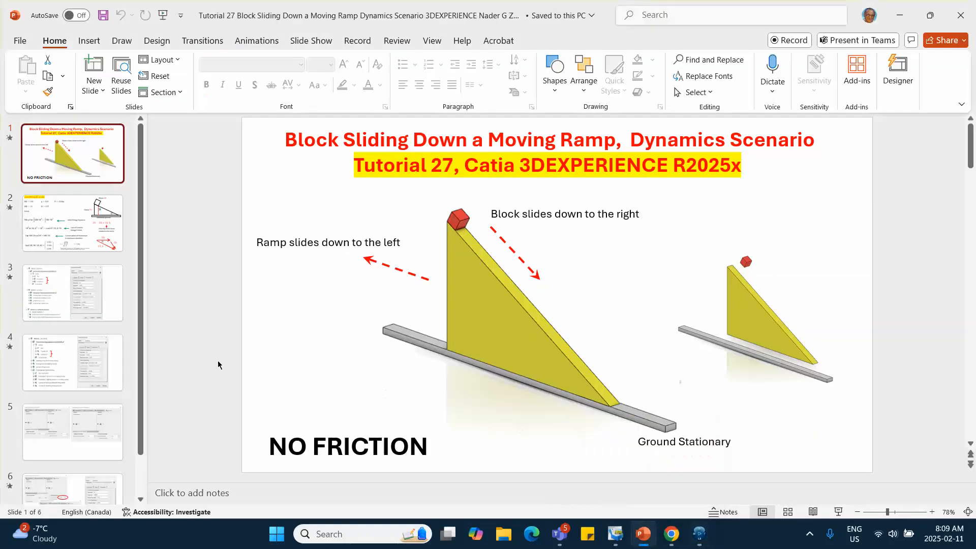
pyautogui.click(63, 317)
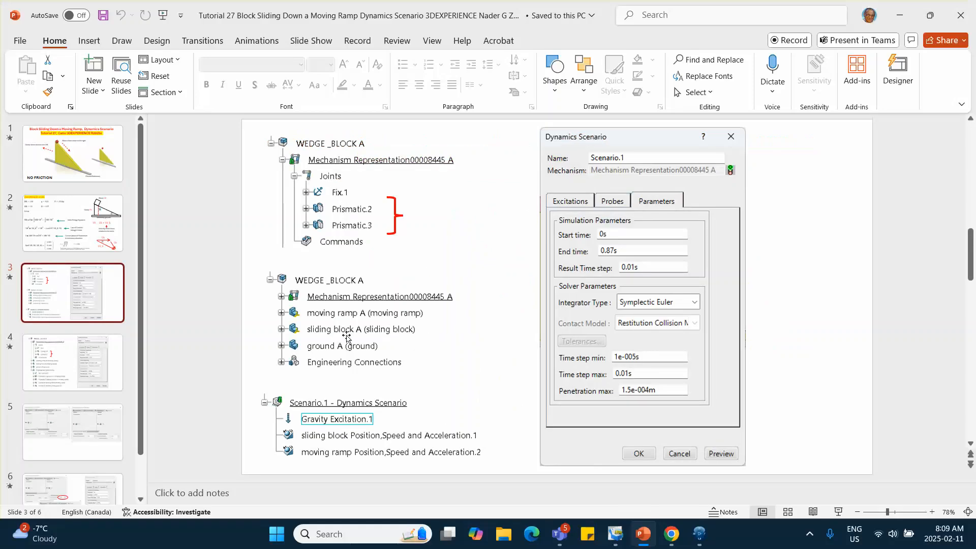
pyautogui.click(903, 19)
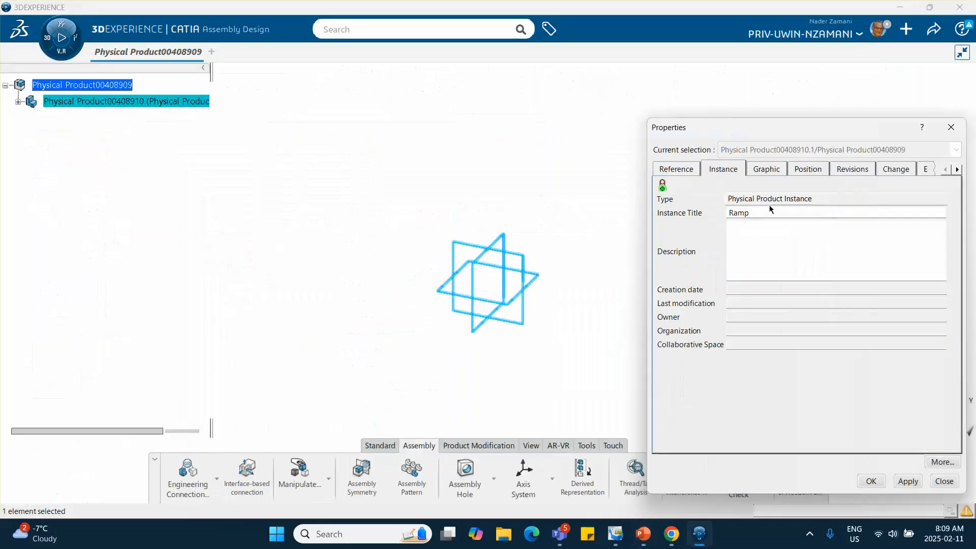
pyautogui.click(728, 211)
pyautogui.write('Mov')
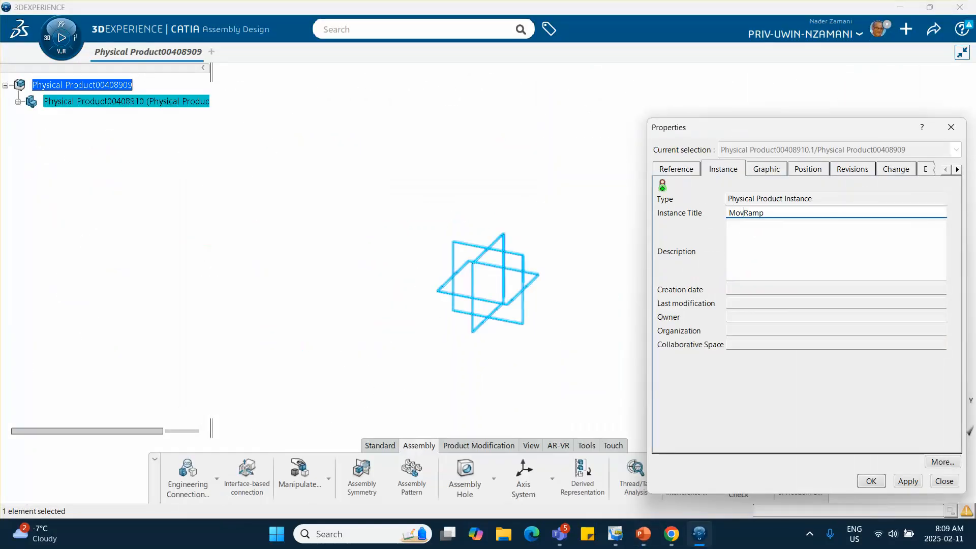
pyautogui.write('ing')
# - Change the part's reference title to Moving Ramp and apply the new properties
pyautogui.click(691, 171)
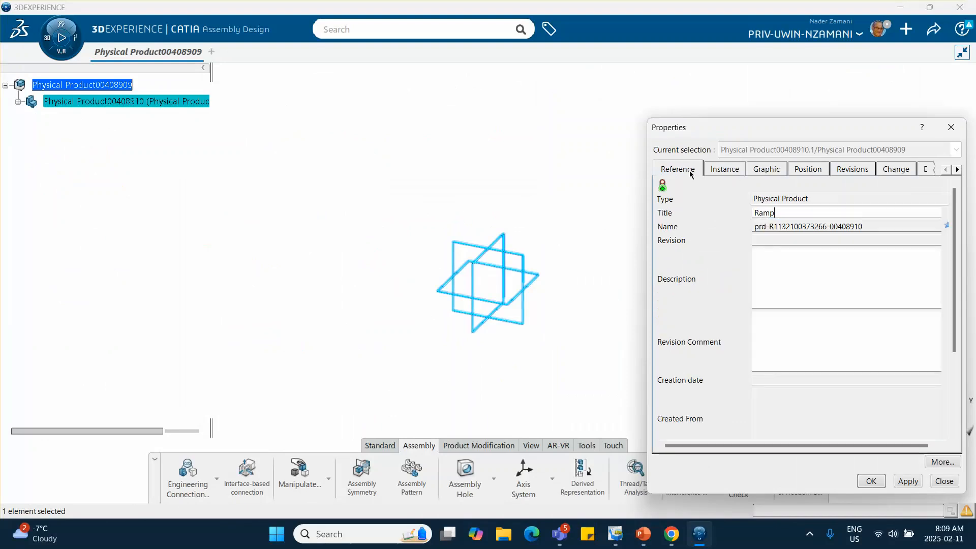
pyautogui.click(755, 213)
pyautogui.write('Mo')
pyautogui.write('c')
pyautogui.press('BackSpace')
pyautogui.write('ving')
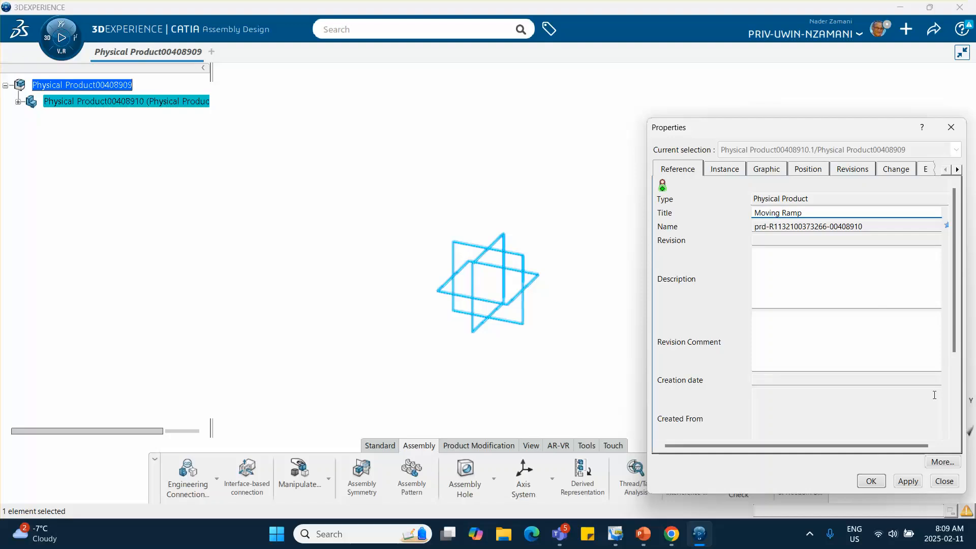
pyautogui.click(871, 481)
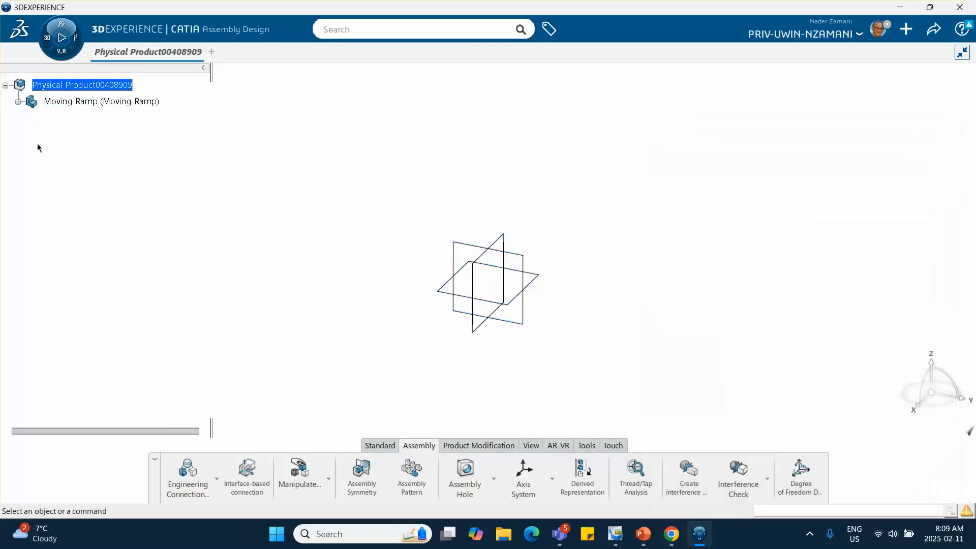
# - Open the Moving Ramp's 3D shape for editing in Part Design and dismiss the Make Service promotion
pyautogui.click(18, 102)
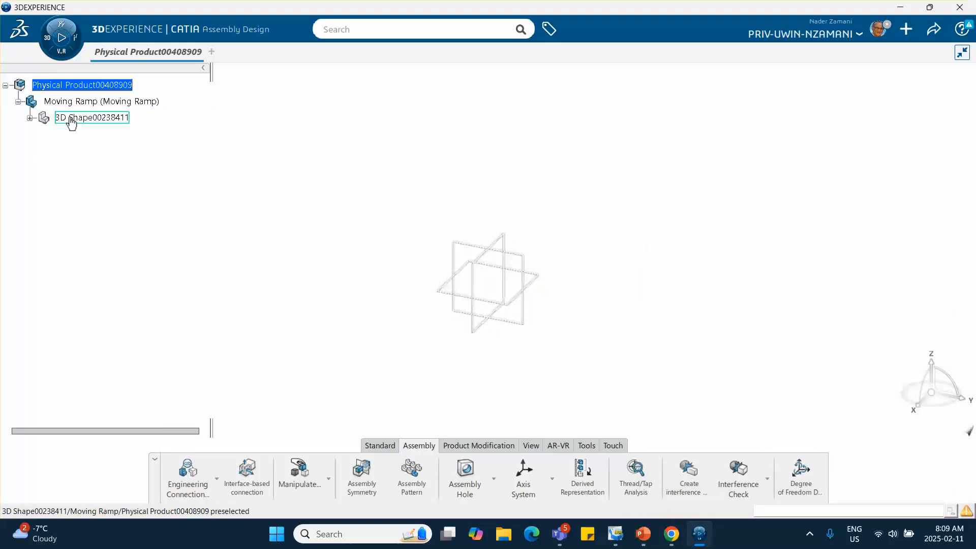
pyautogui.click(70, 118)
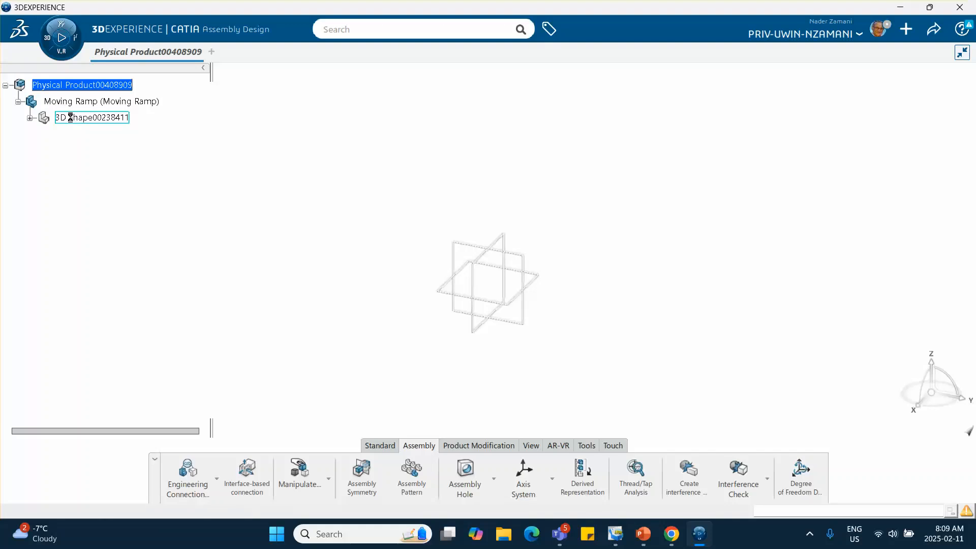
pyautogui.doubleClick(70, 118)
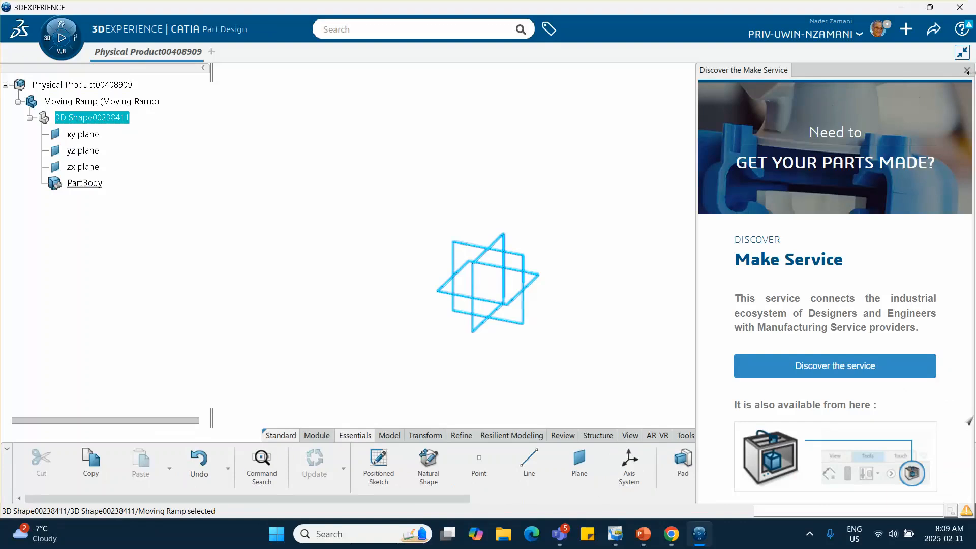
pyautogui.click(963, 72)
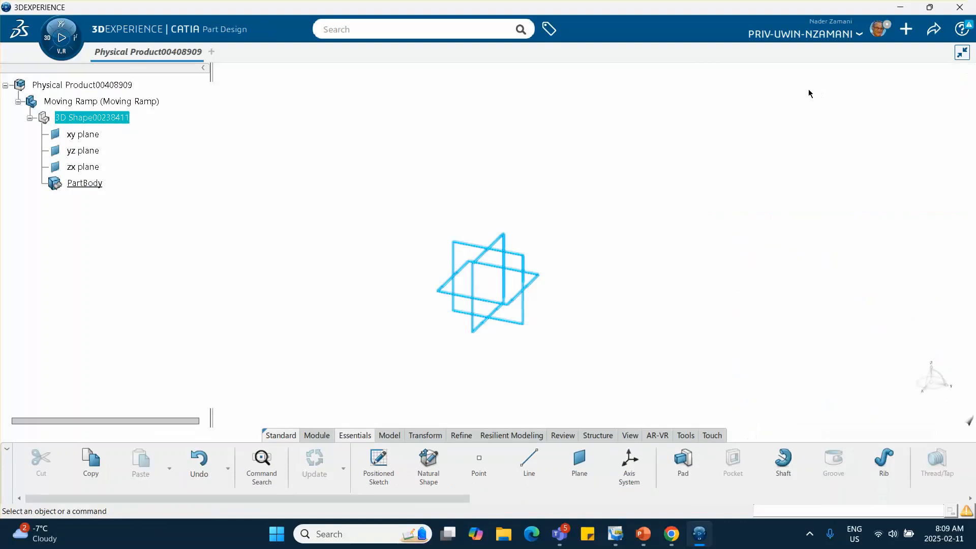
# - Sketch a closed right-triangle profile on the yz plane, about 89 mm high and 187 mm long, with its base on the horizontal axis
pyautogui.click(527, 259)
pyautogui.click(607, 214)
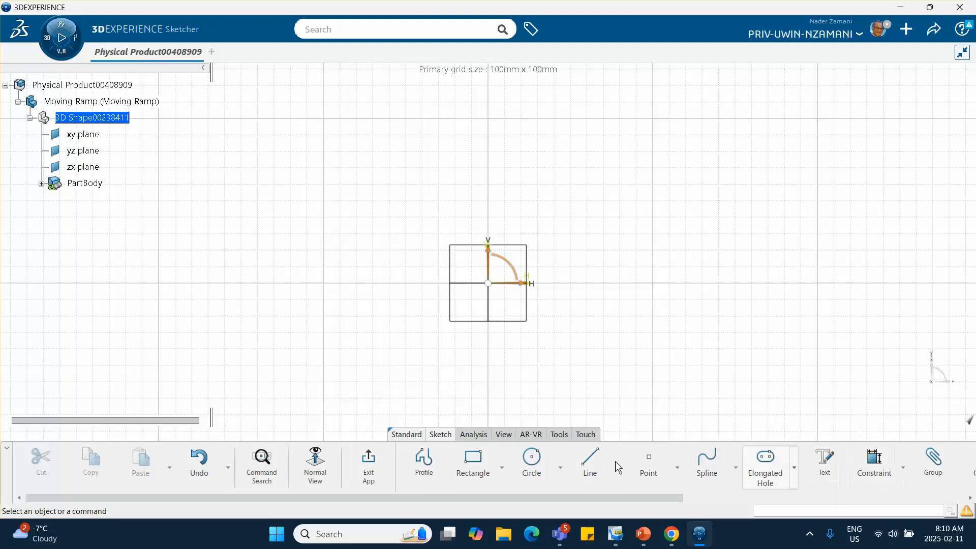
pyautogui.click(414, 461)
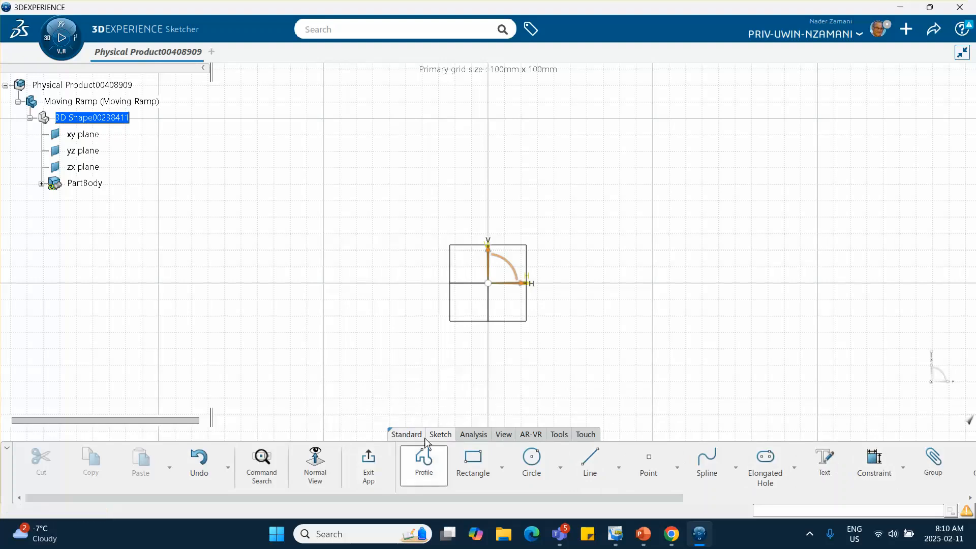
pyautogui.click(396, 282)
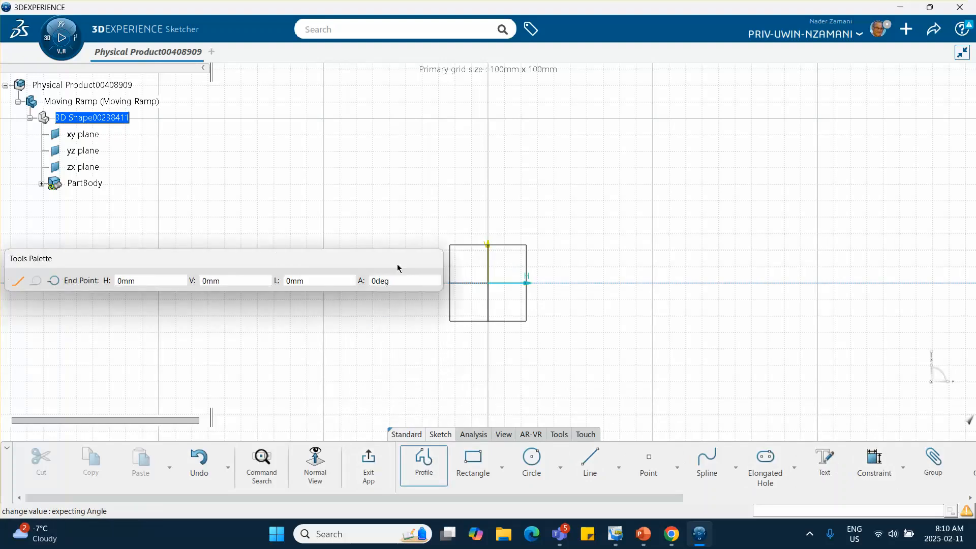
pyautogui.click(396, 136)
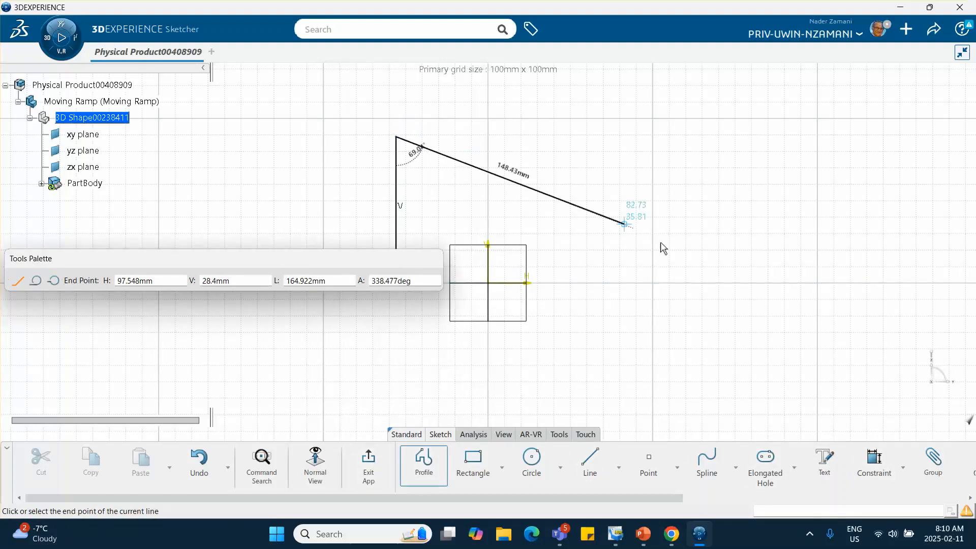
pyautogui.click(701, 284)
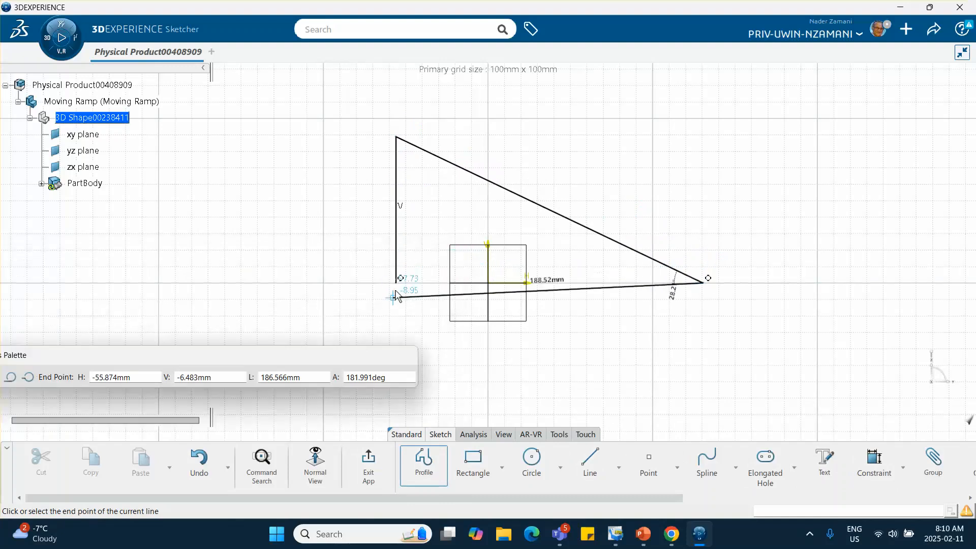
pyautogui.click(400, 282)
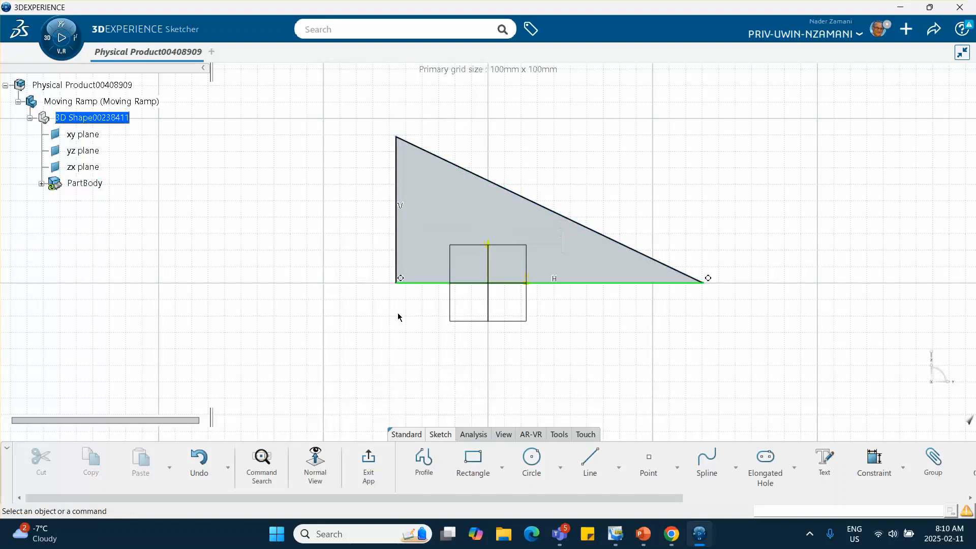
# - Dimension the triangle's vertical side, set its length to 1 m, and accept scaling of all sketch elements
pyautogui.click(874, 460)
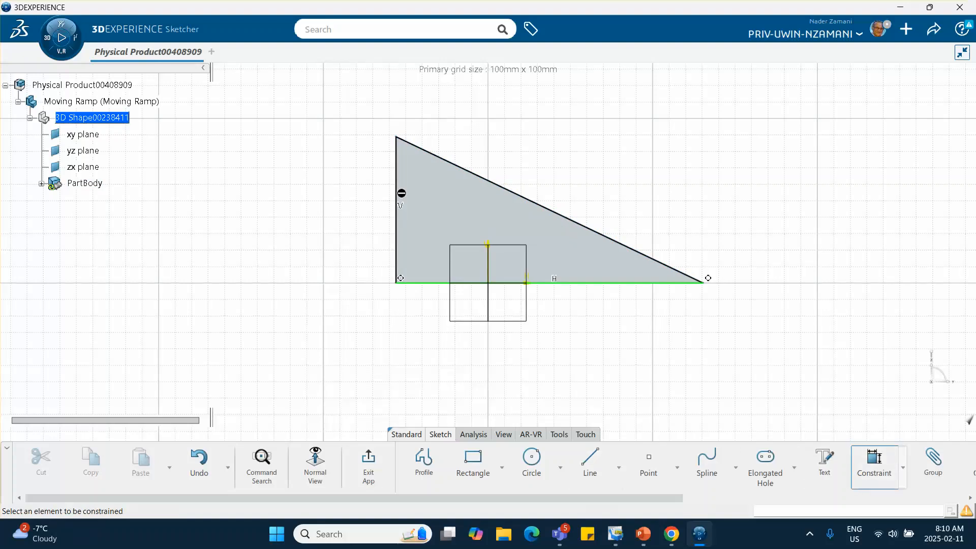
pyautogui.click(400, 202)
pyautogui.click(365, 208)
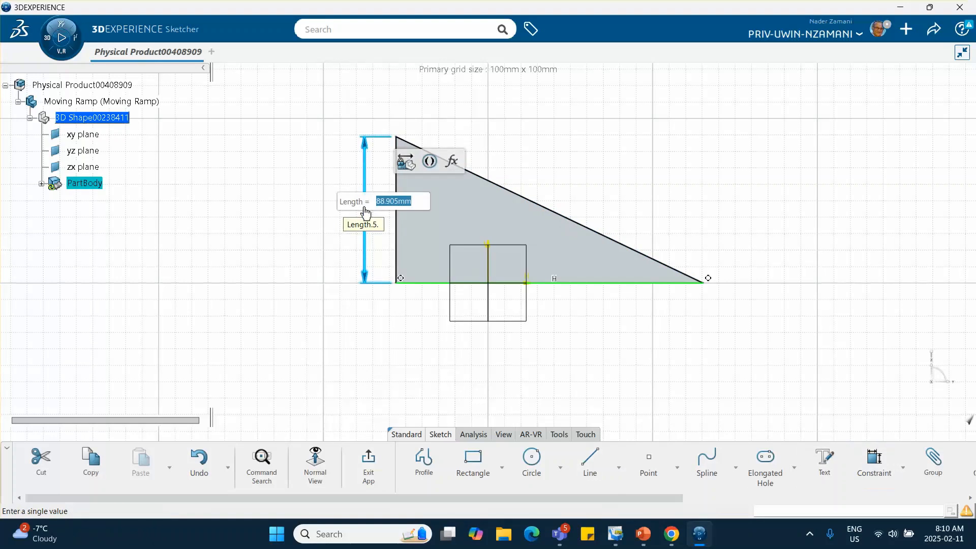
pyautogui.write('1m')
pyautogui.press('Return')
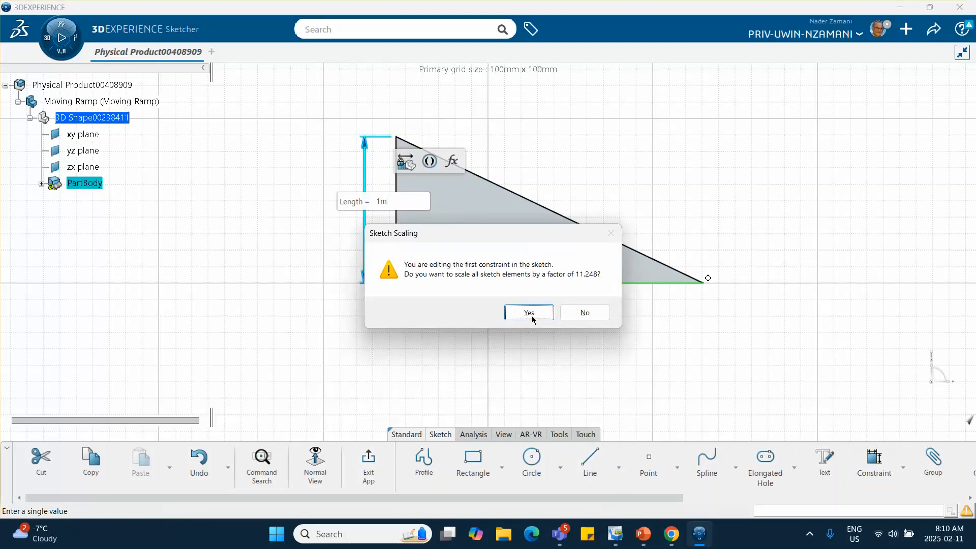
pyautogui.click(527, 313)
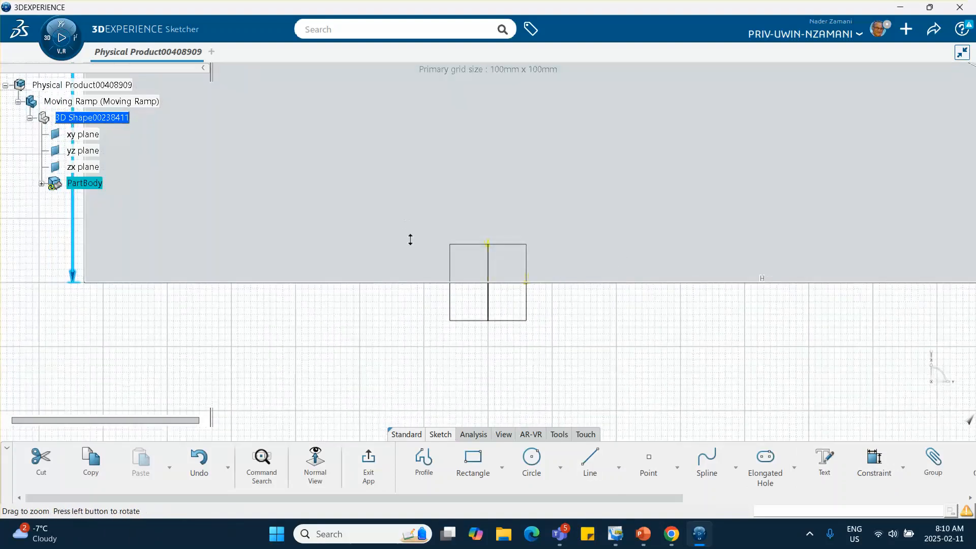
pyautogui.moveTo(410, 239); pyautogui.dragTo(405, 314, button='middle')
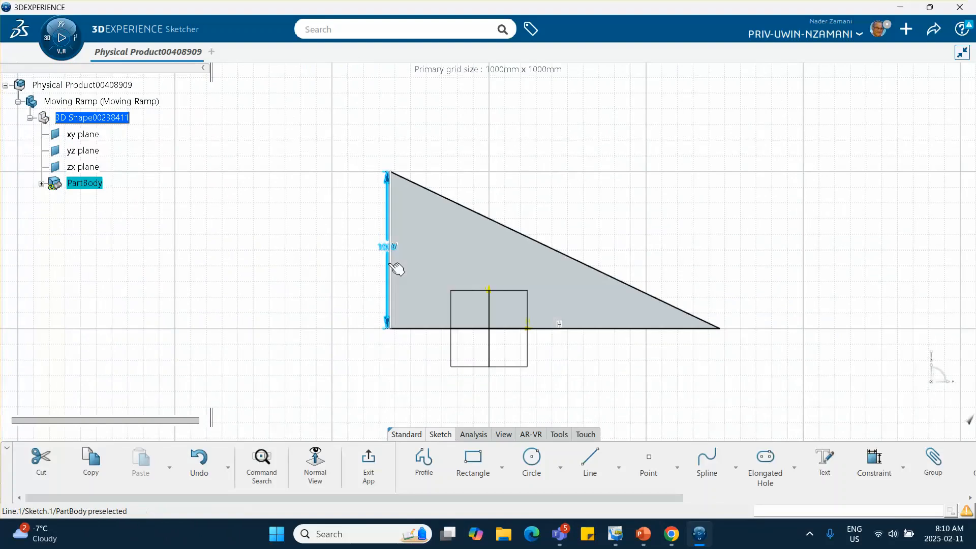
# - Check the ramp angle and diagram on slide 2 in PowerPoint and return to the sketch in 3DEXPERIENCE
pyautogui.click(643, 534)
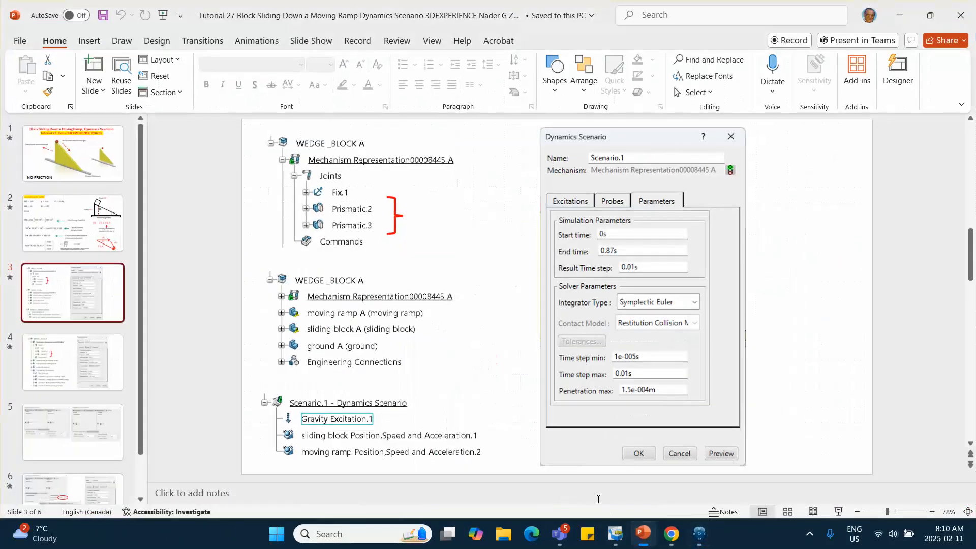
pyautogui.click(73, 224)
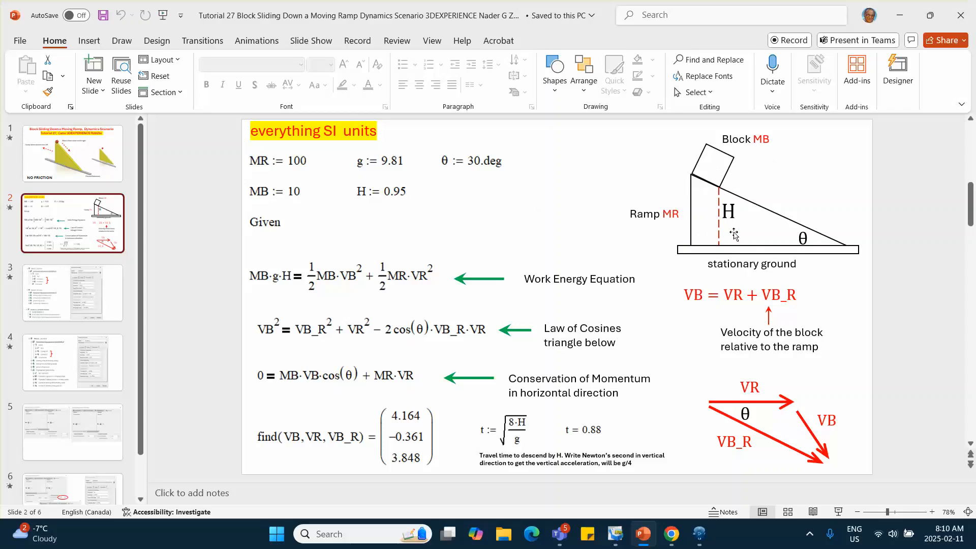
pyautogui.click(899, 17)
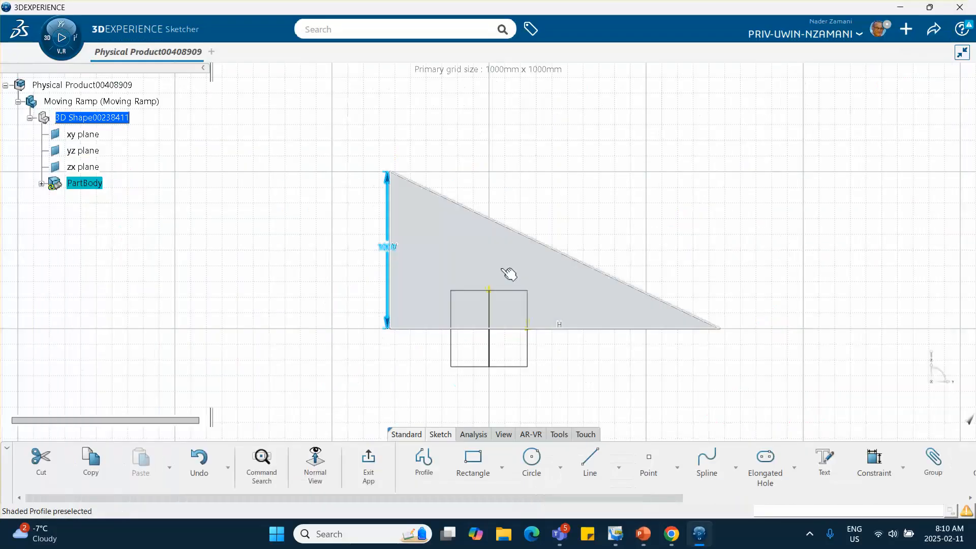
# - Shift the triangle's vertical side outward and constrain the angle between the sloped side and the base to 30 degrees
pyautogui.moveTo(397, 226); pyautogui.dragTo(358, 218)
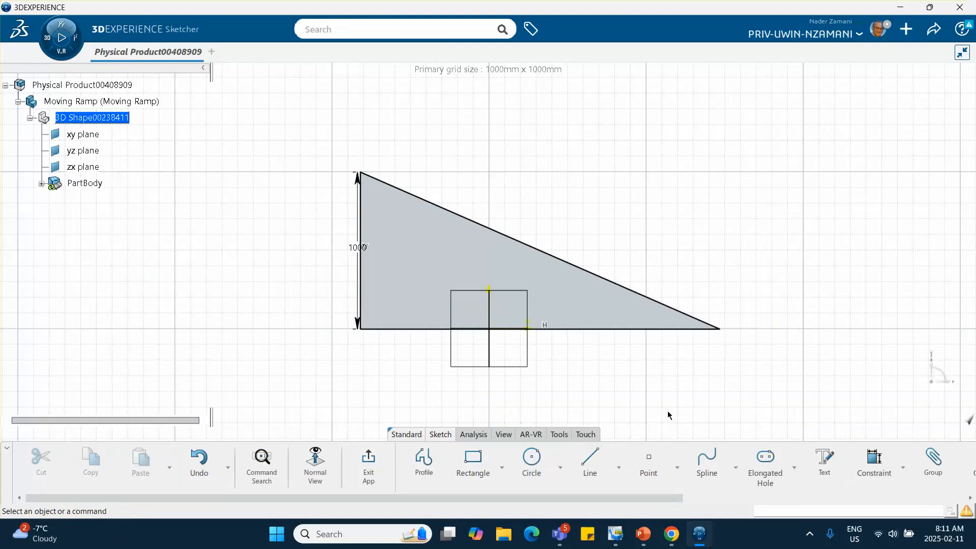
pyautogui.click(872, 460)
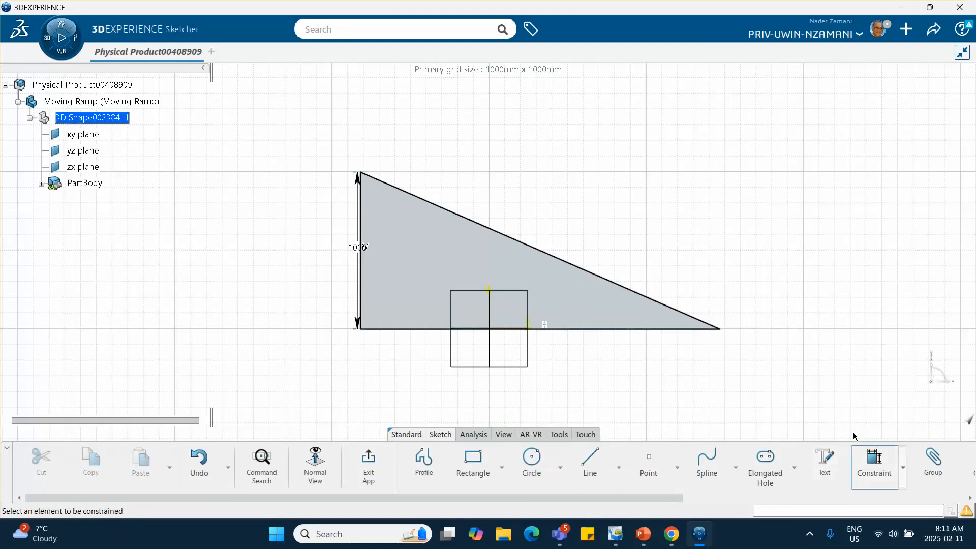
pyautogui.click(620, 288)
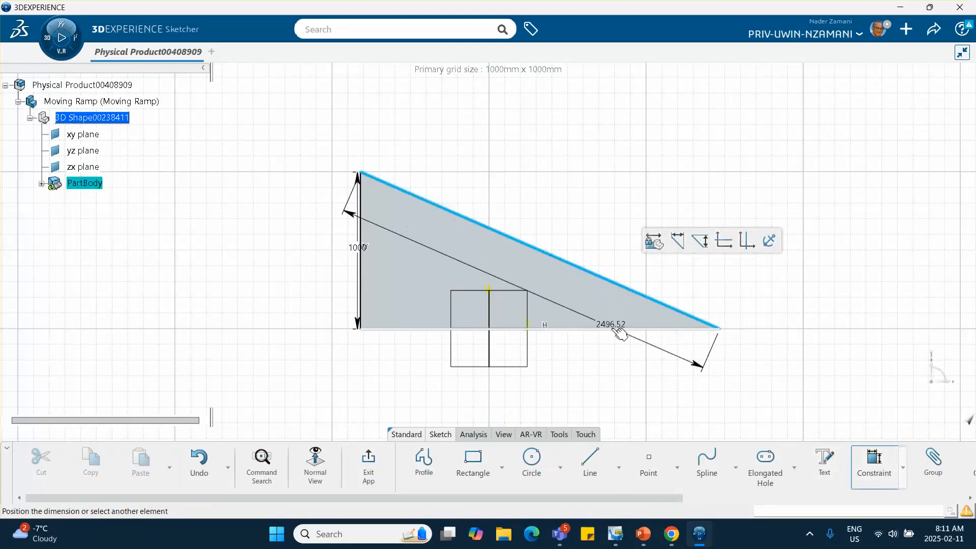
pyautogui.click(608, 328)
pyautogui.click(607, 315)
pyautogui.write('80')
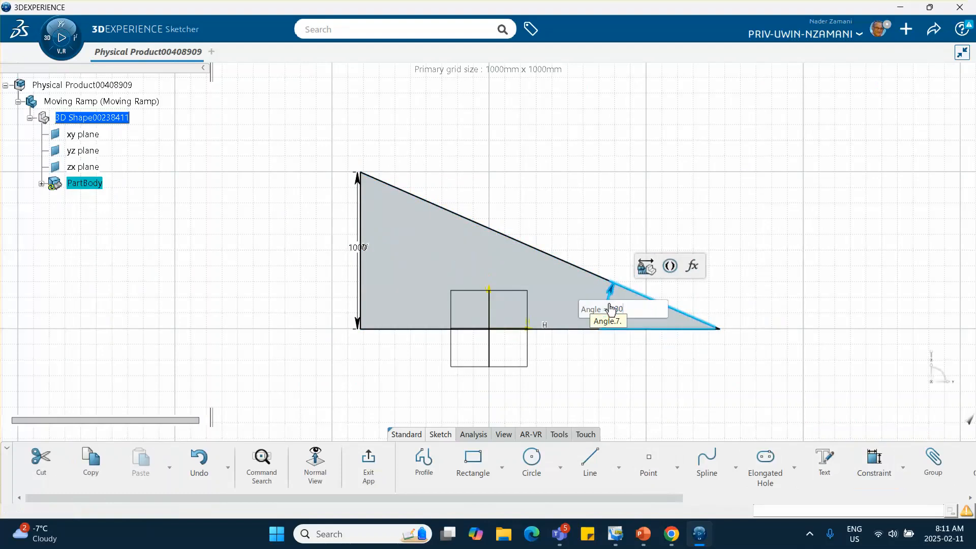
pyautogui.press('Return')
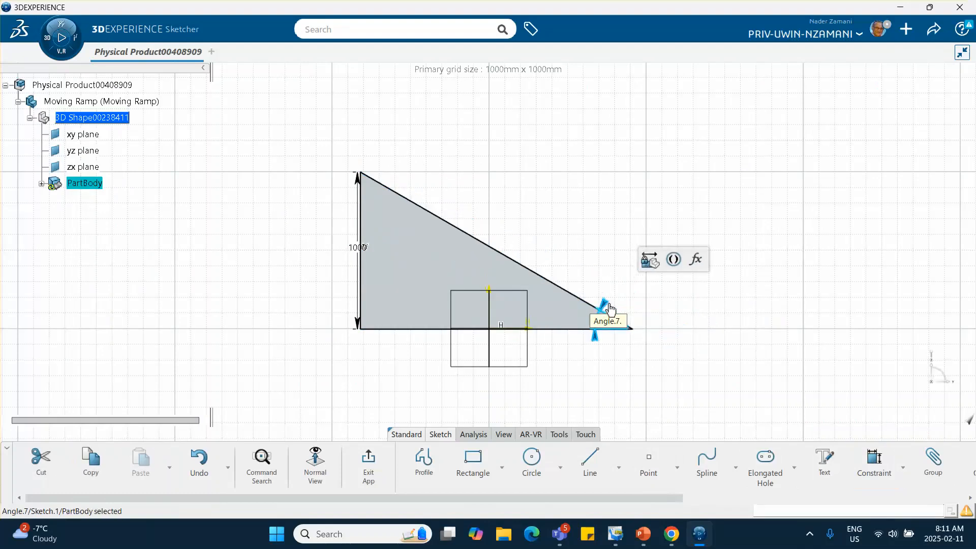
pyautogui.click(622, 181)
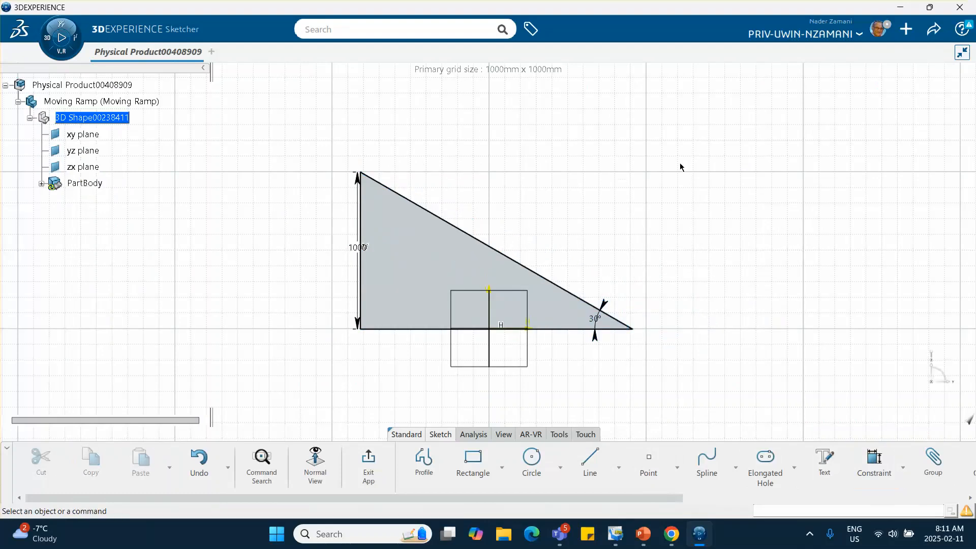
# - Set the length unit to Meter (m) in the preferences and move the height dimension clear of the triangle
pyautogui.click(857, 35)
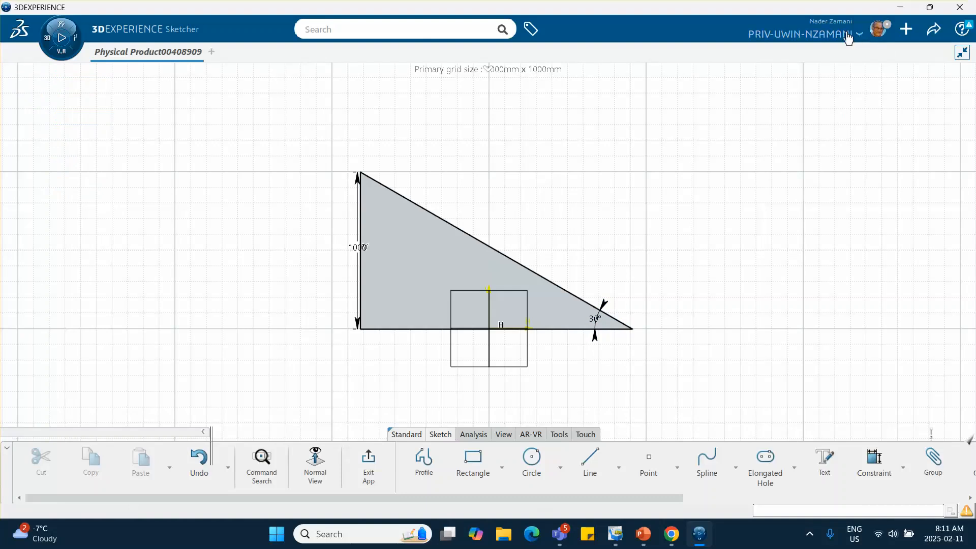
pyautogui.click(873, 35)
pyautogui.click(804, 71)
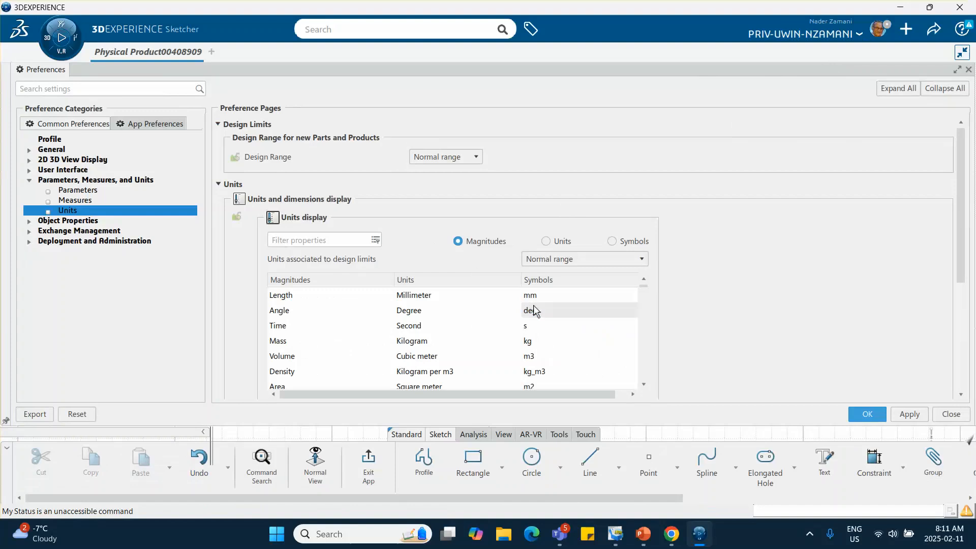
pyautogui.click(533, 295)
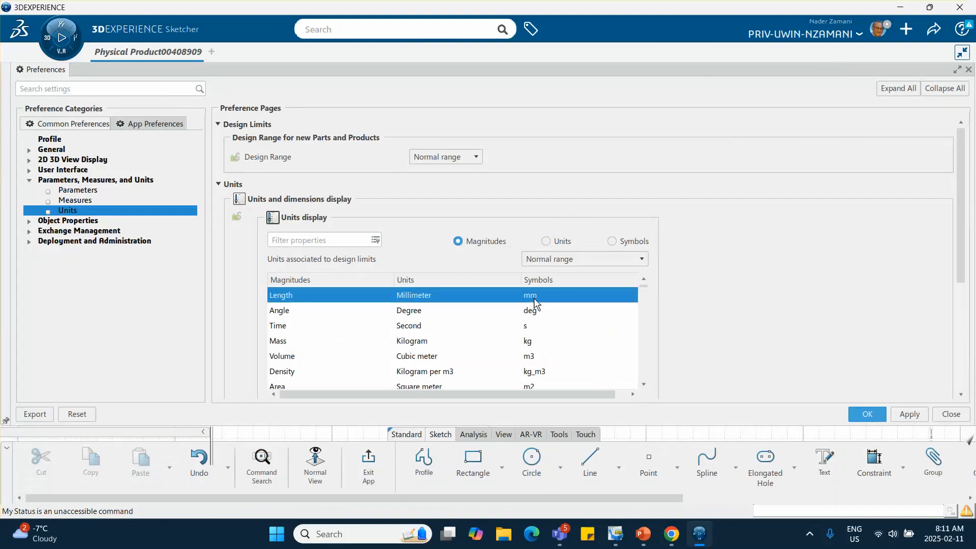
pyautogui.scroll(-1, 641, 270)
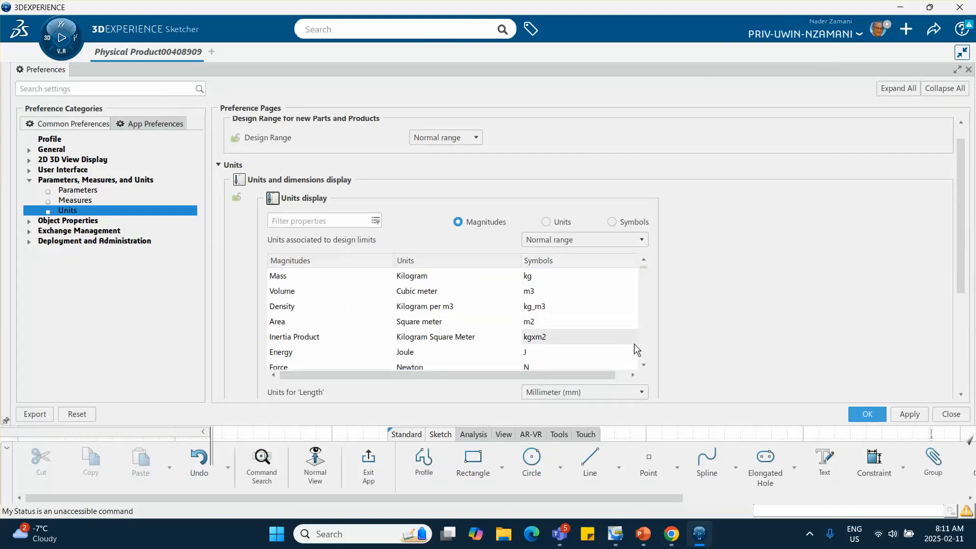
pyautogui.click(636, 392)
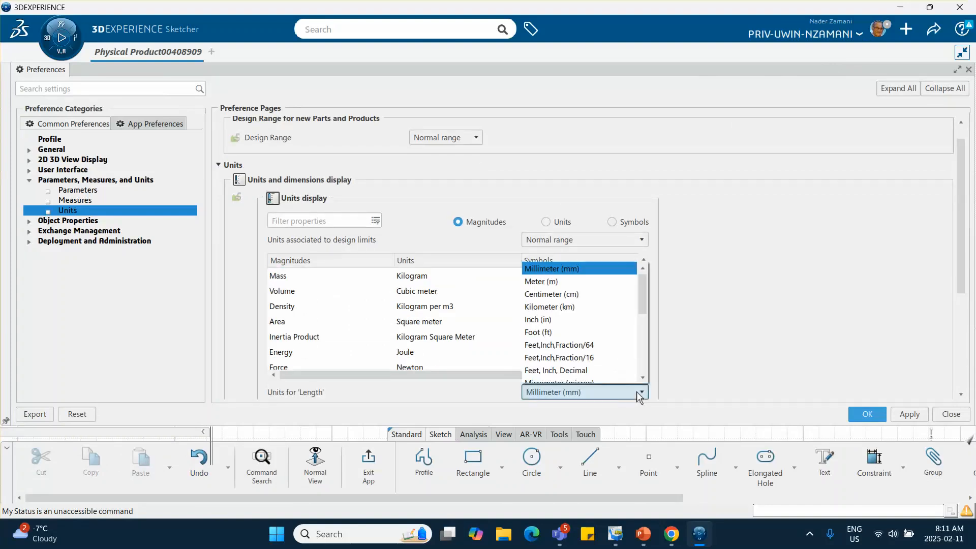
pyautogui.click(574, 282)
pyautogui.click(867, 414)
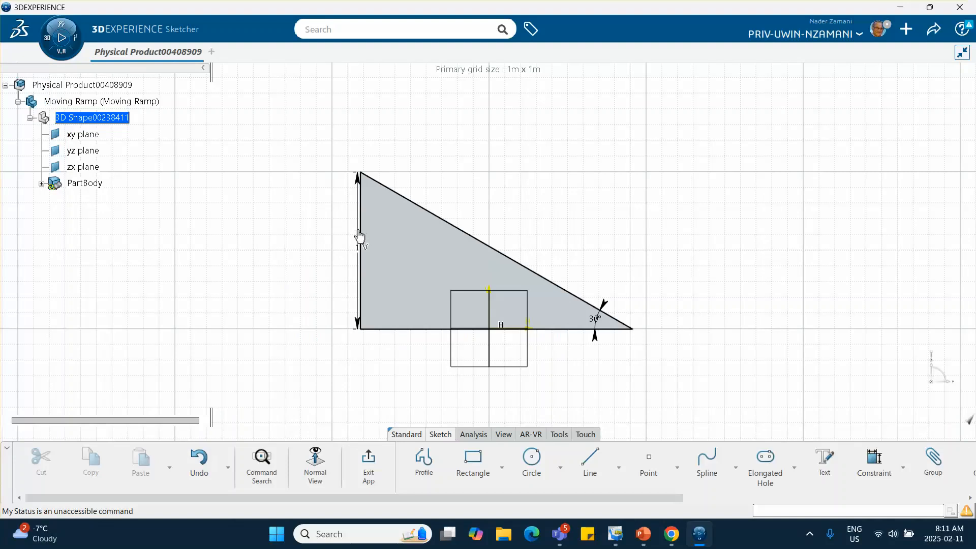
pyautogui.moveTo(360, 235); pyautogui.dragTo(335, 235)
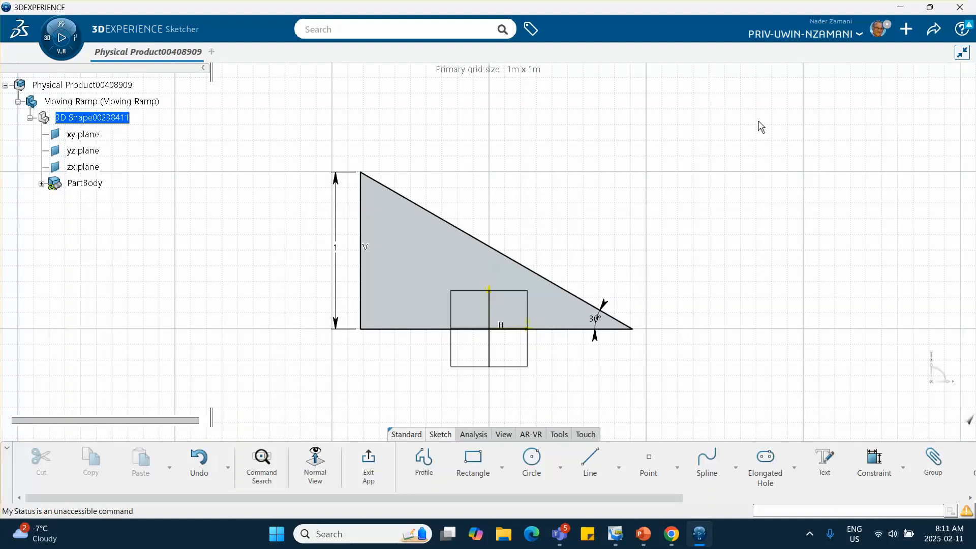
# - Exit the sketch and create a pad from the triangular profile with the default 0.02 m length
pyautogui.click(369, 460)
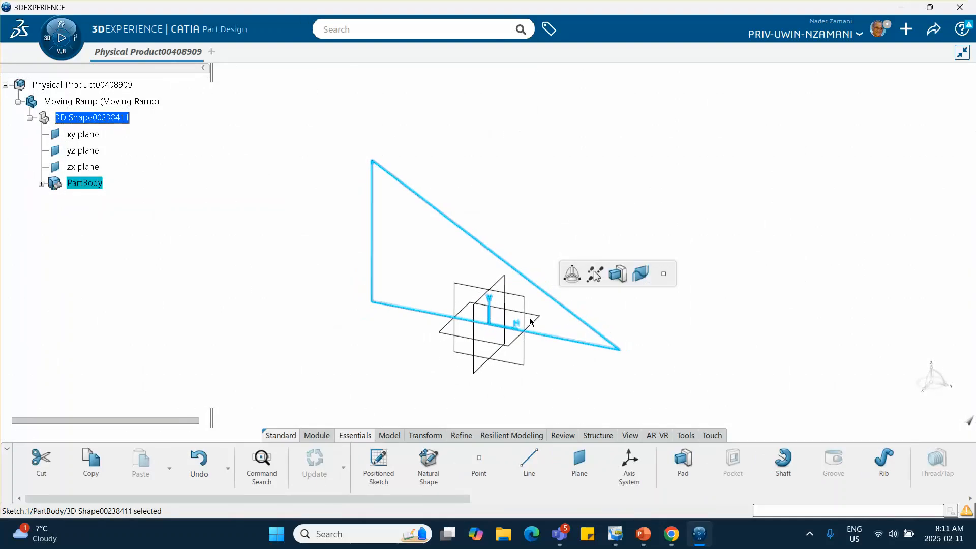
pyautogui.click(617, 274)
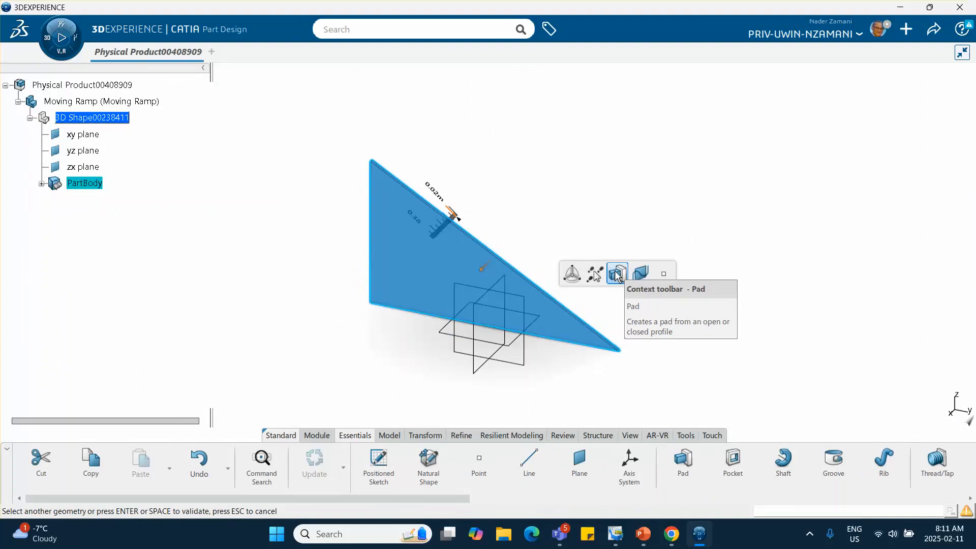
pyautogui.click(617, 273)
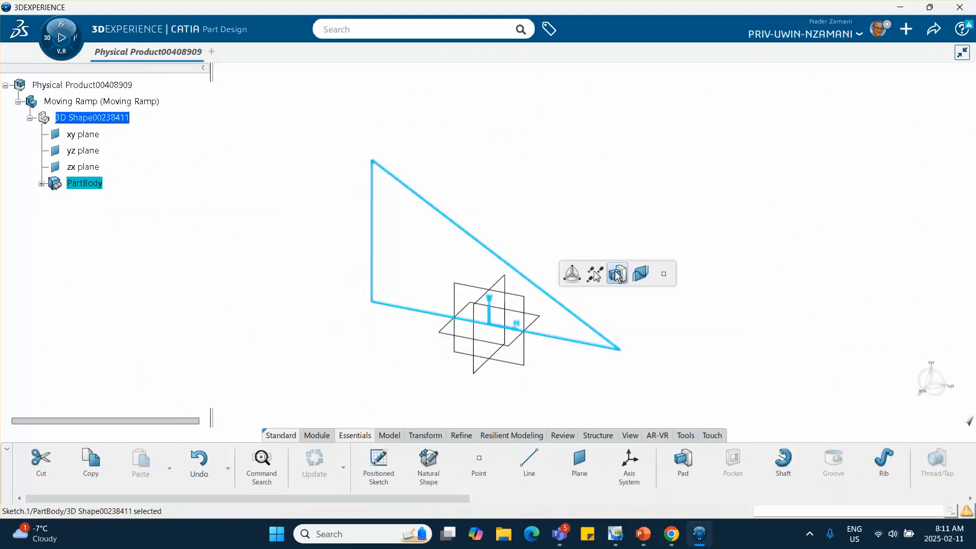
pyautogui.click(617, 273)
pyautogui.click(740, 270)
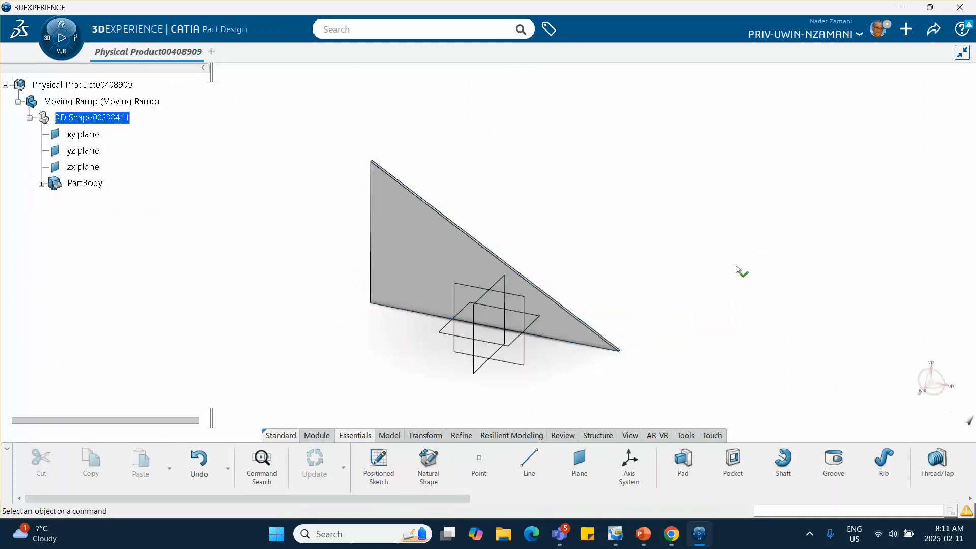
# - Edit the ramp's pad and set its first limit length to 100 mm
pyautogui.doubleClick(445, 270)
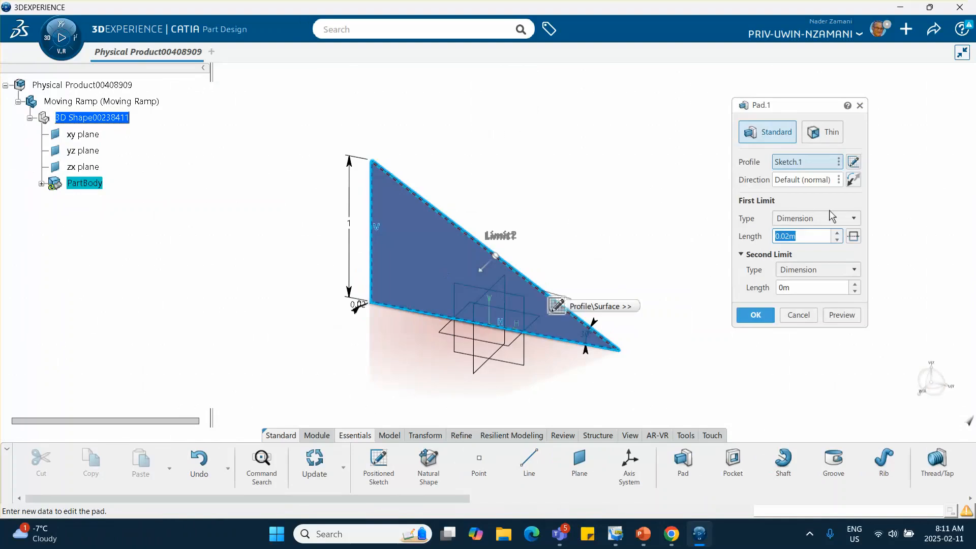
pyautogui.write('1')
pyautogui.click(611, 238)
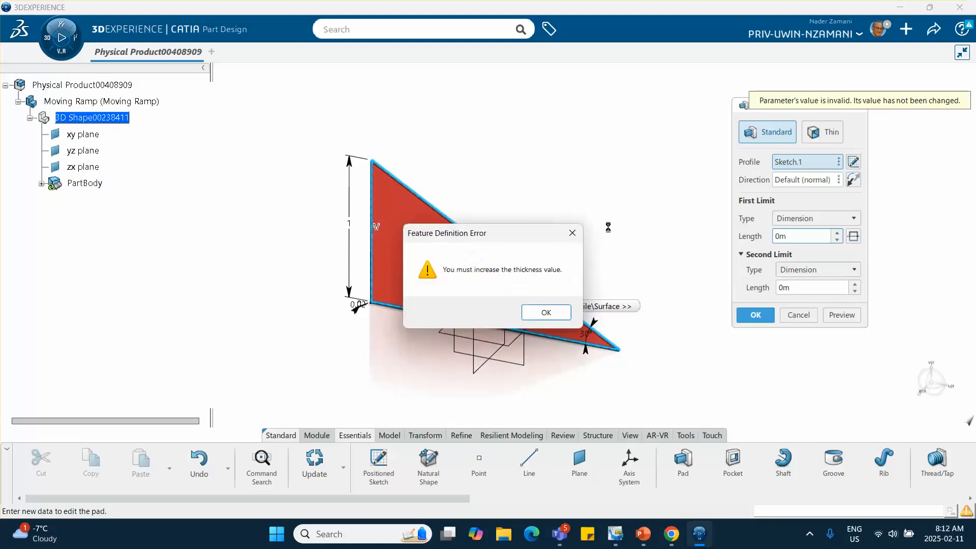
pyautogui.click(545, 313)
pyautogui.moveTo(564, 276); pyautogui.dragTo(569, 229, button='middle')
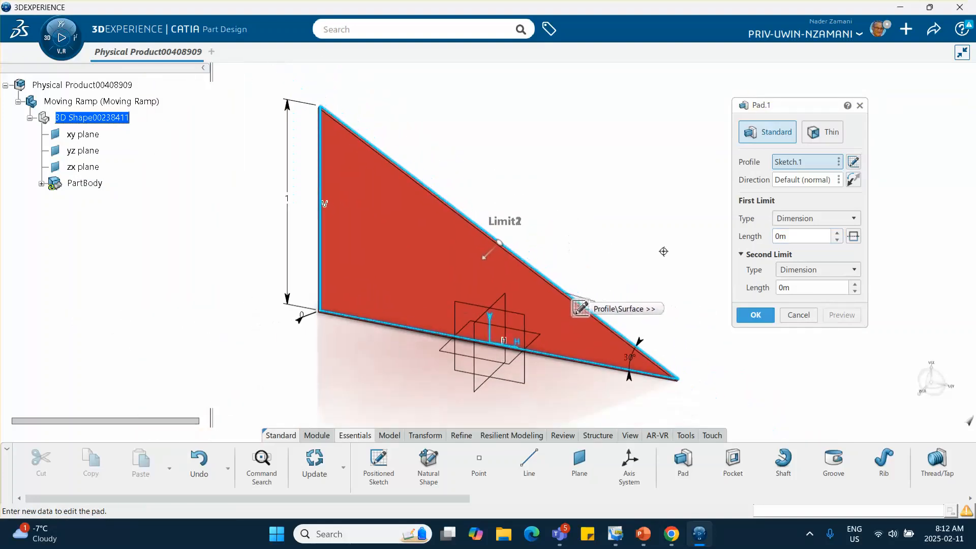
pyautogui.write('100mm')
pyautogui.press('Return')
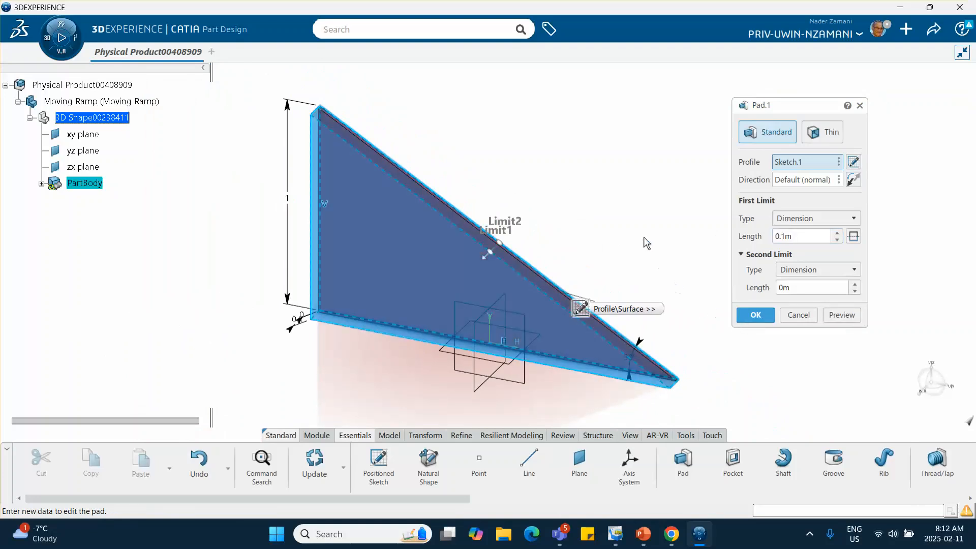
pyautogui.click(756, 314)
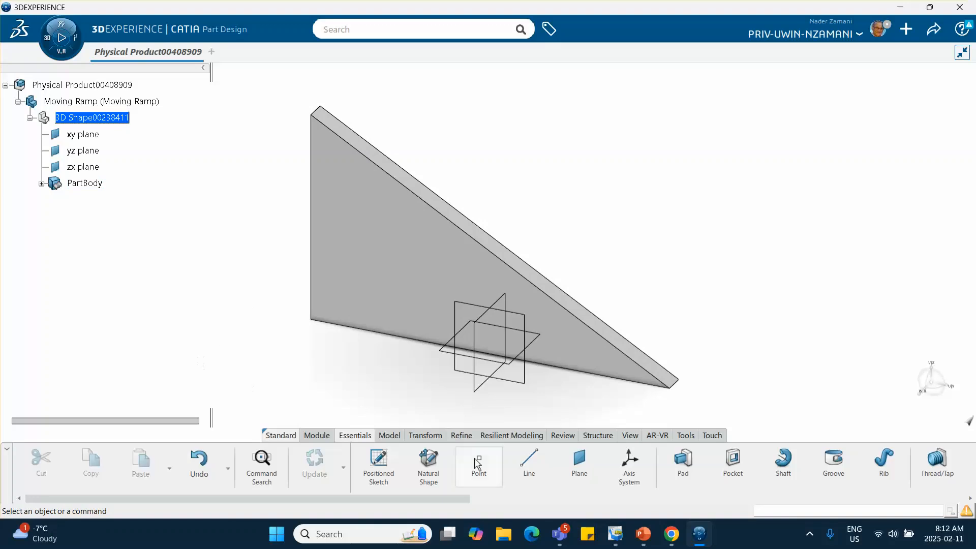
# - Review the ramp, block and ground layout on slide 1 in PowerPoint and return to the ramp model in 3DEXPERIENCE
pyautogui.click(644, 537)
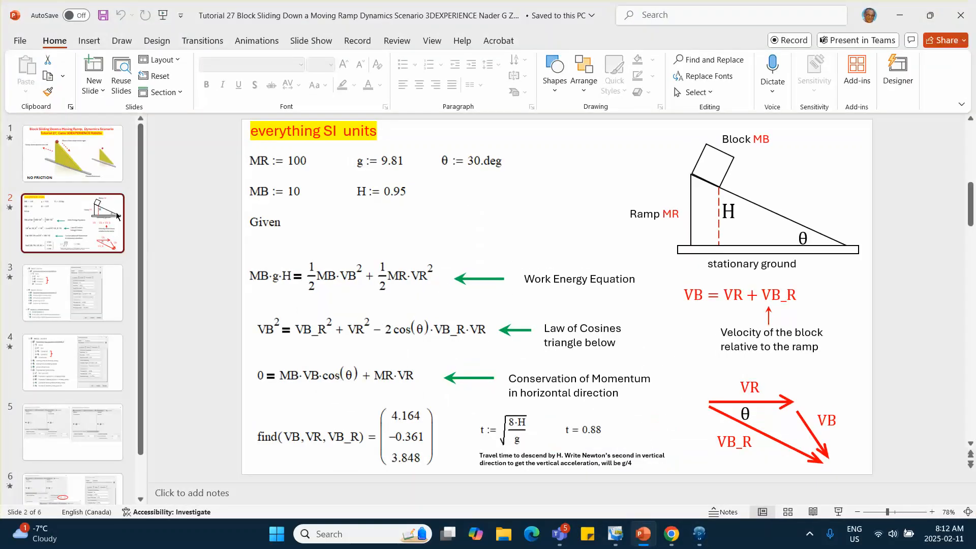
pyautogui.click(102, 188)
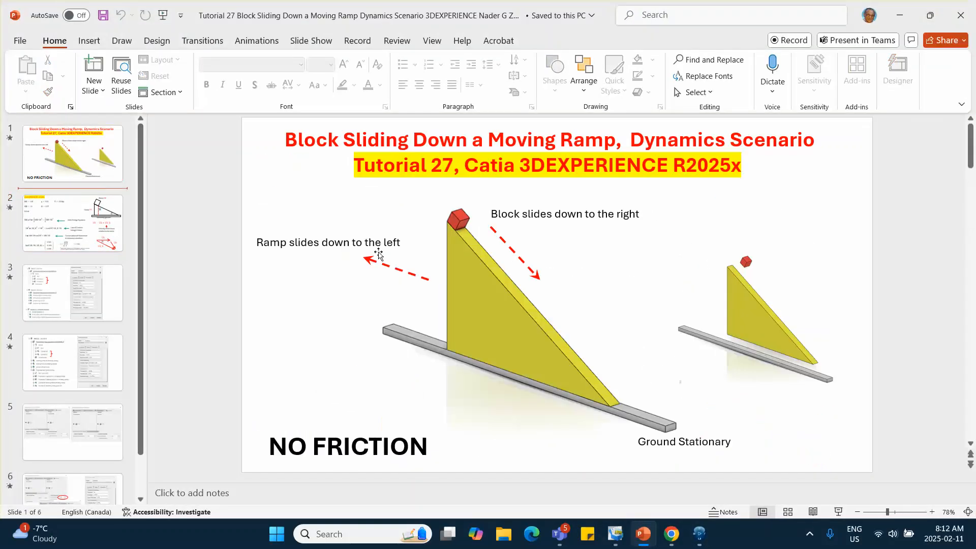
pyautogui.click(899, 16)
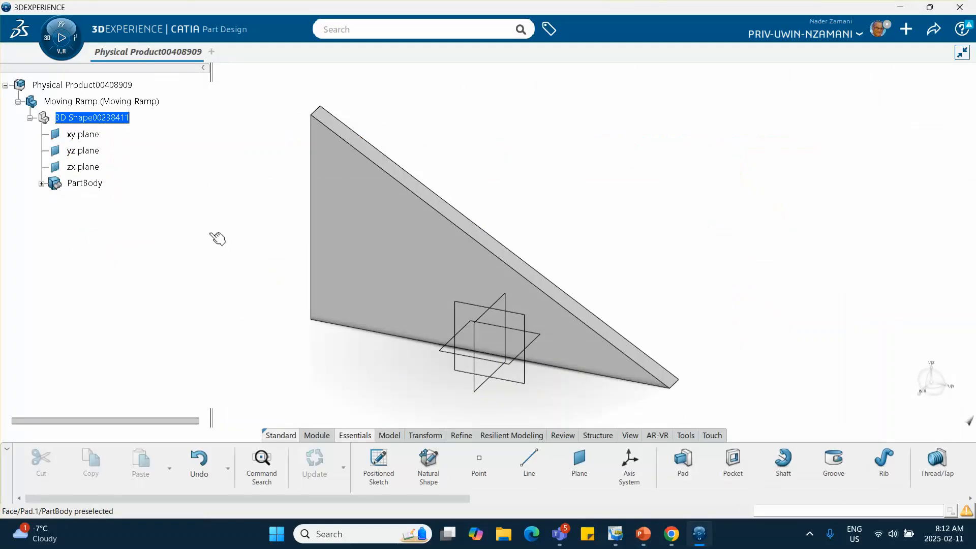
# - Activate the root physical product and insert a new 3D part under it
pyautogui.doubleClick(83, 85)
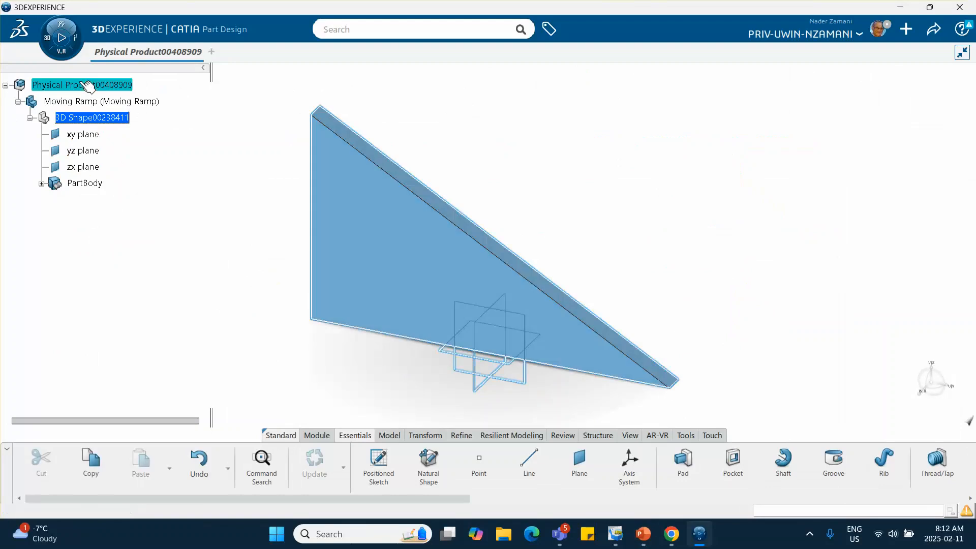
pyautogui.rightClick(118, 86)
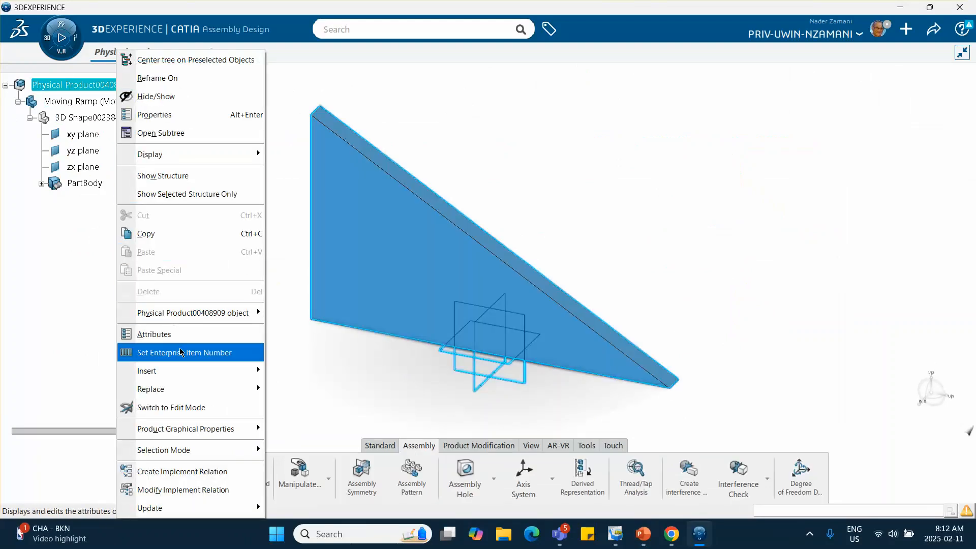
pyautogui.moveTo(189, 371)
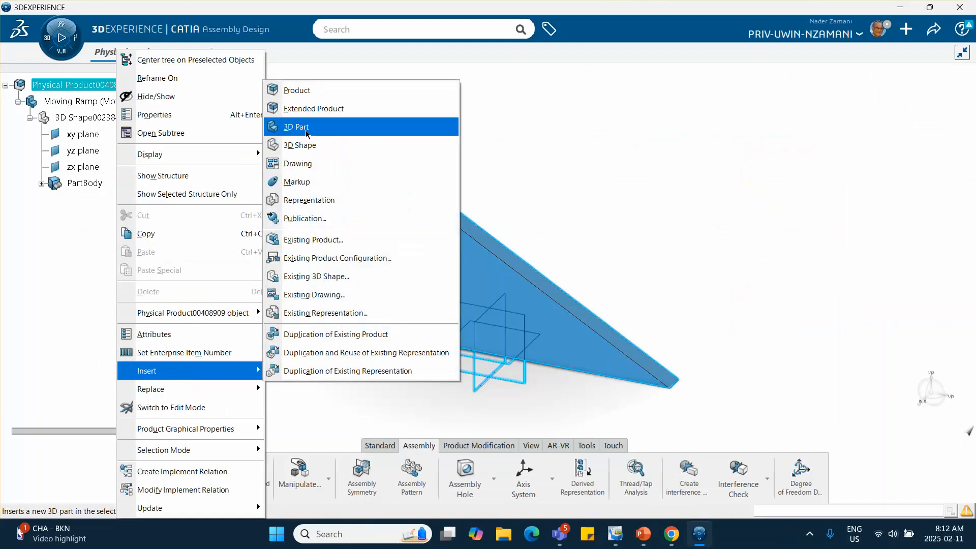
pyautogui.click(298, 126)
# - Set both the title and the instance title of the new part to "Sliding Block"
pyautogui.rightClick(117, 204)
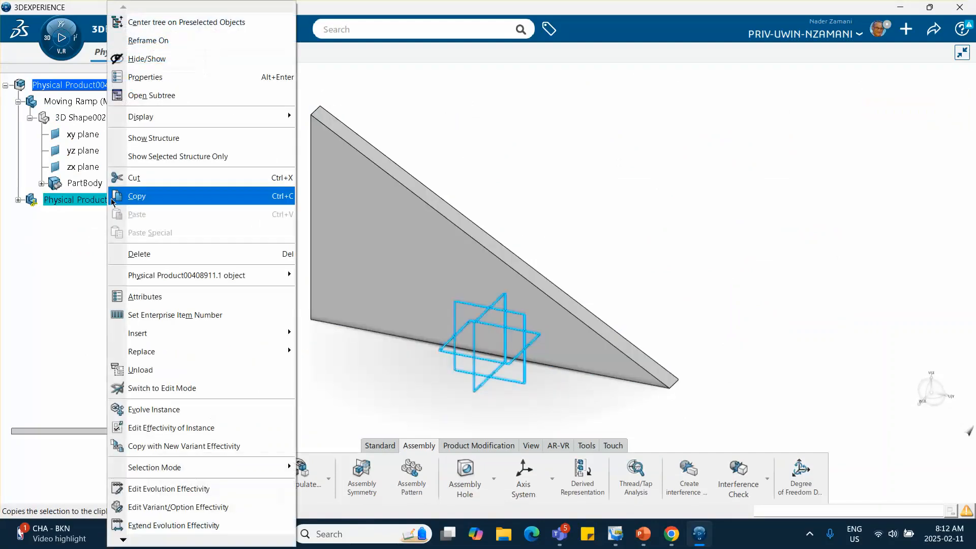
pyautogui.click(188, 76)
pyautogui.tripleClick(828, 215)
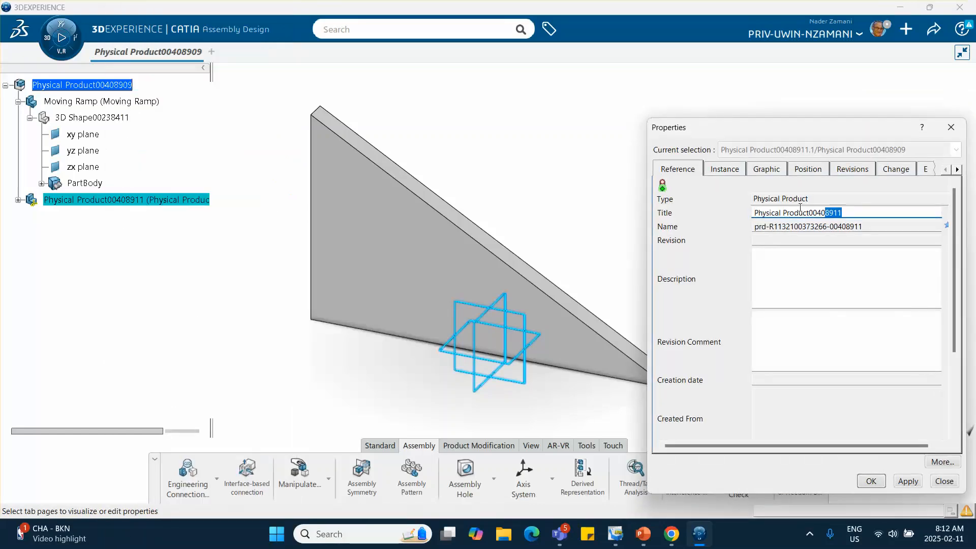
pyautogui.write('Sliding Block')
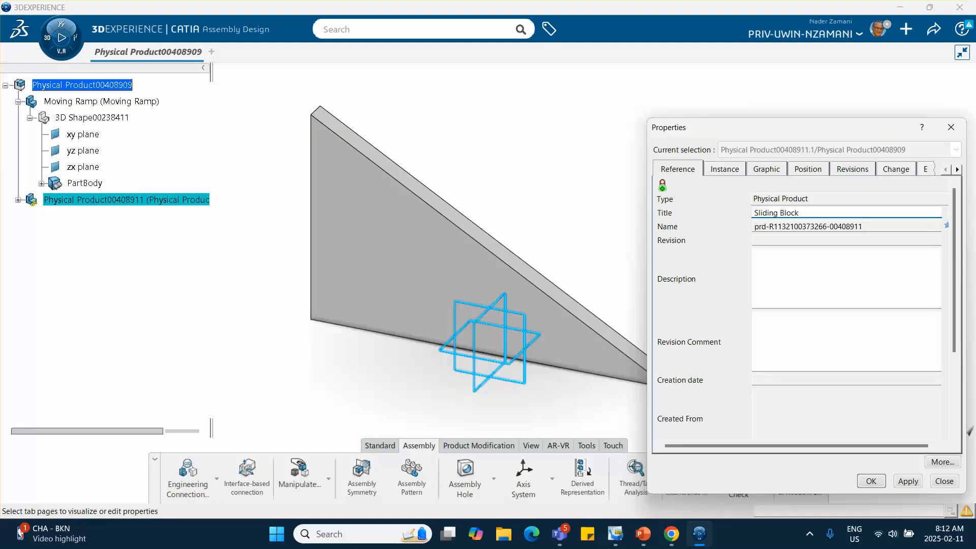
pyautogui.click(726, 172)
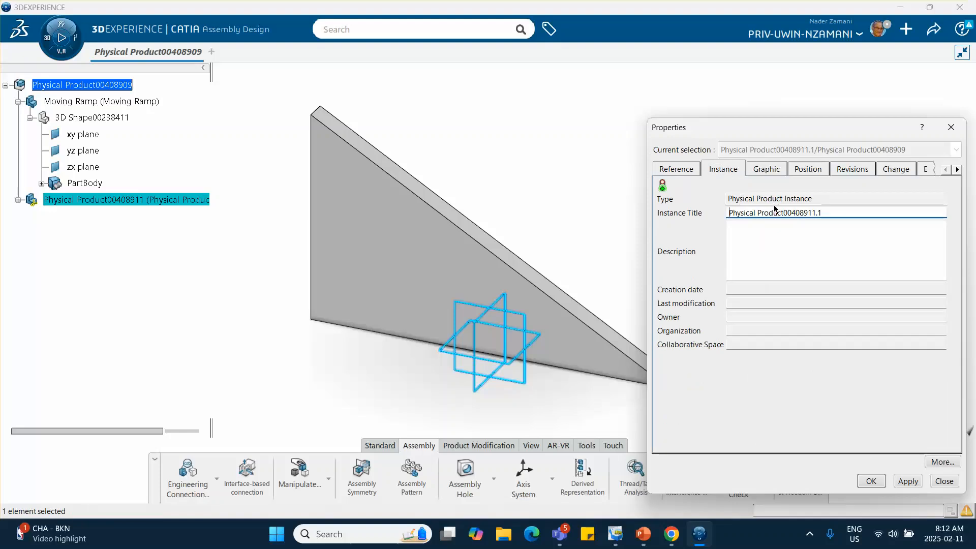
pyautogui.tripleClick(836, 214)
pyautogui.write('Sli')
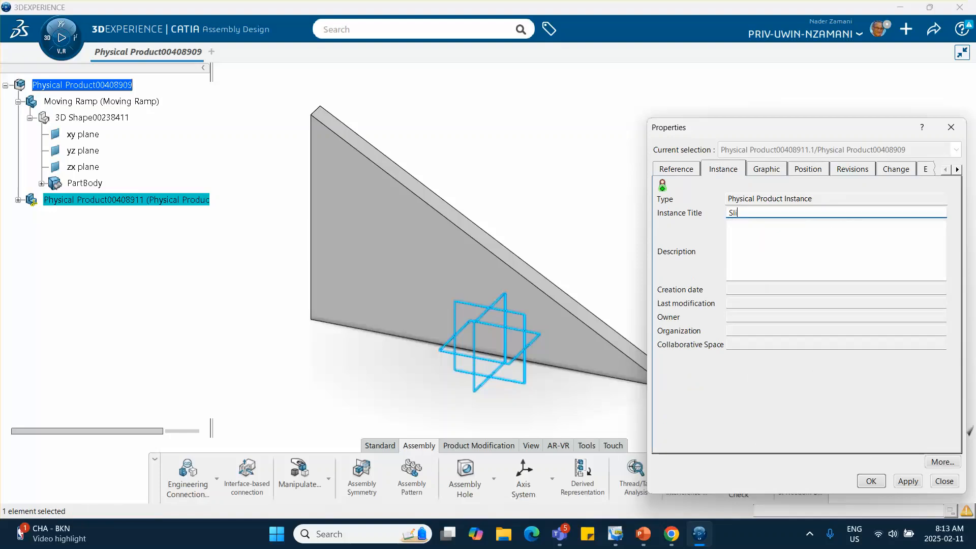
pyautogui.write('ding Block')
pyautogui.click(871, 481)
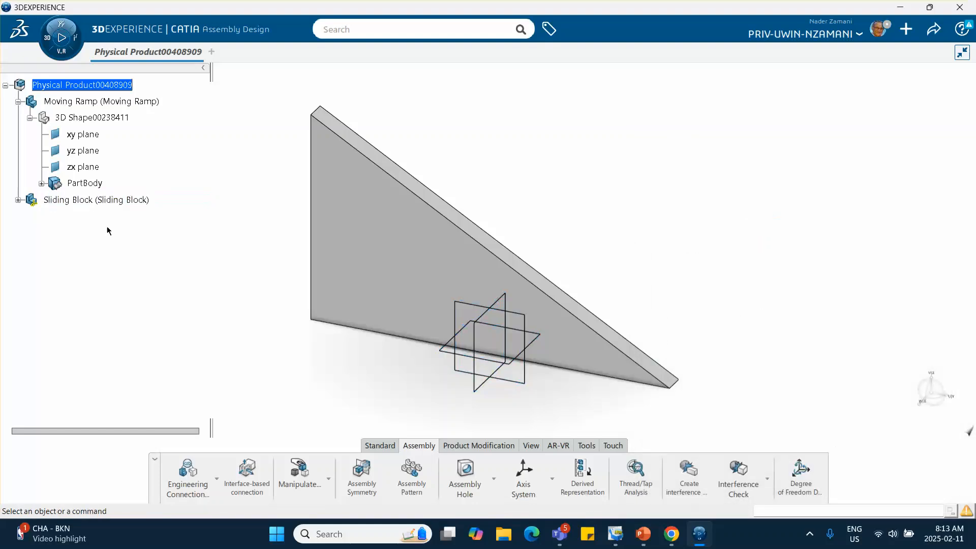
# - Sketch a rectangle about 0.23 m by 0.22 m above the ramp on the xy plane of the Sliding Block's 3D shape
pyautogui.click(18, 200)
pyautogui.doubleClick(88, 217)
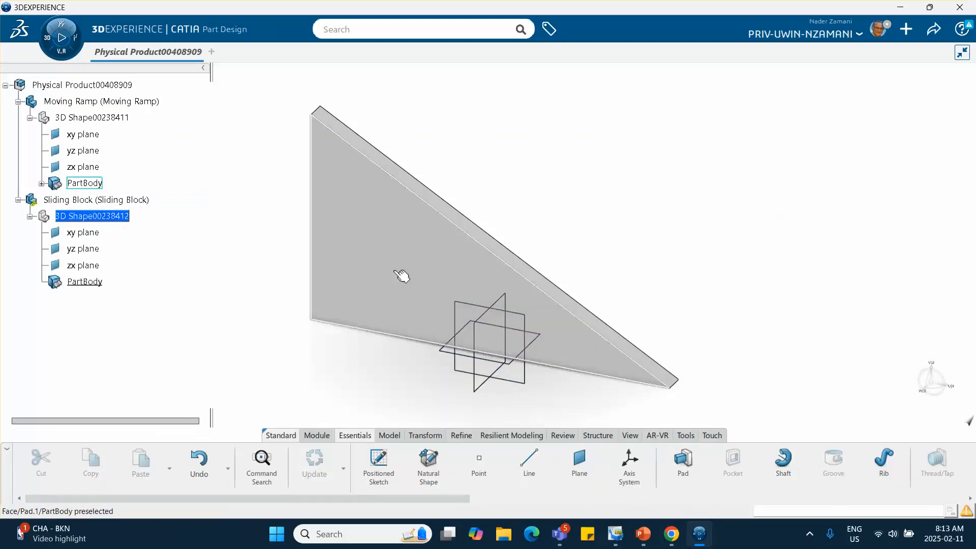
pyautogui.click(486, 355)
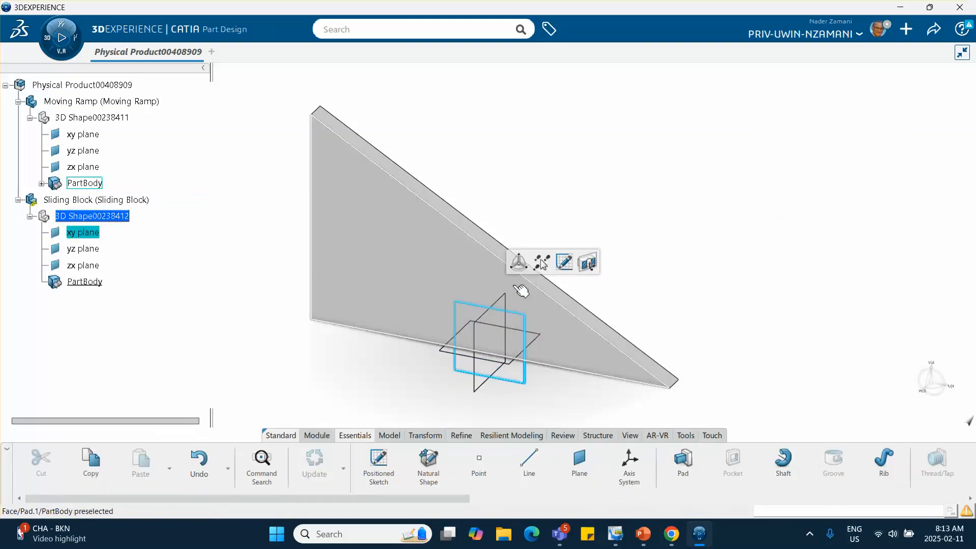
pyautogui.click(561, 260)
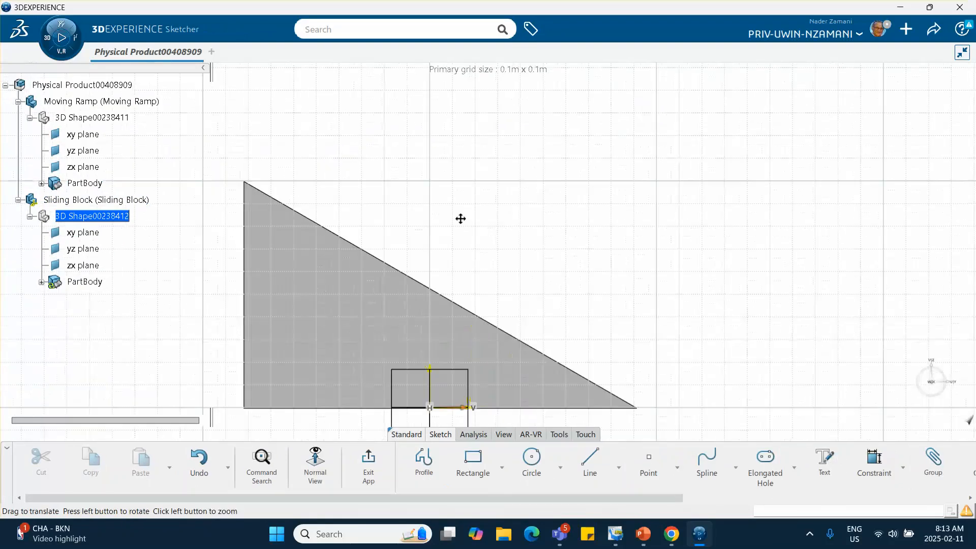
pyautogui.click(470, 457)
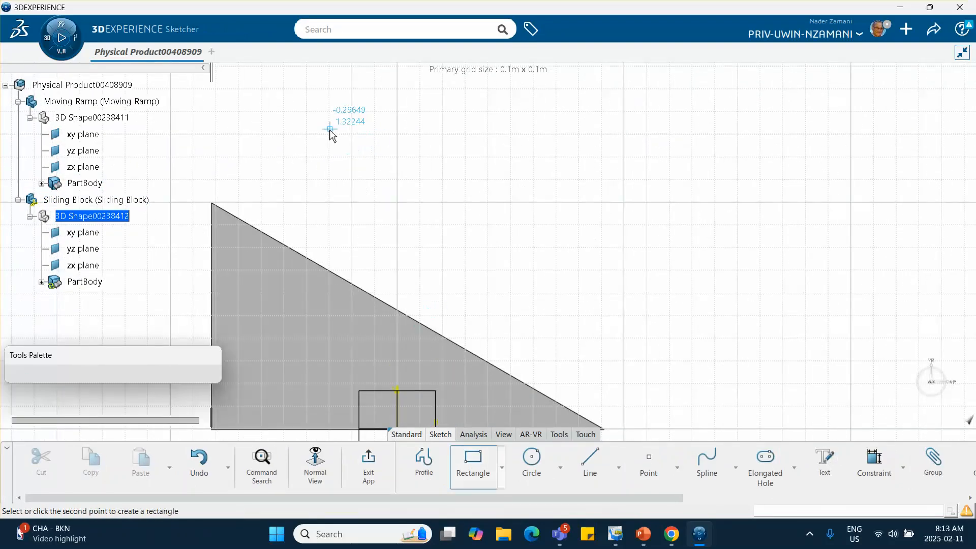
pyautogui.click(331, 129)
pyautogui.click(382, 179)
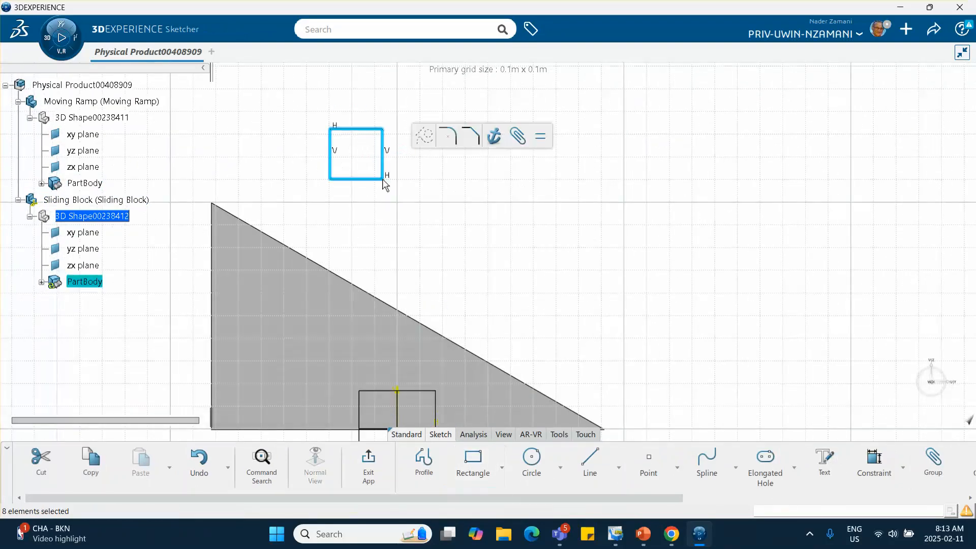
pyautogui.click(473, 190)
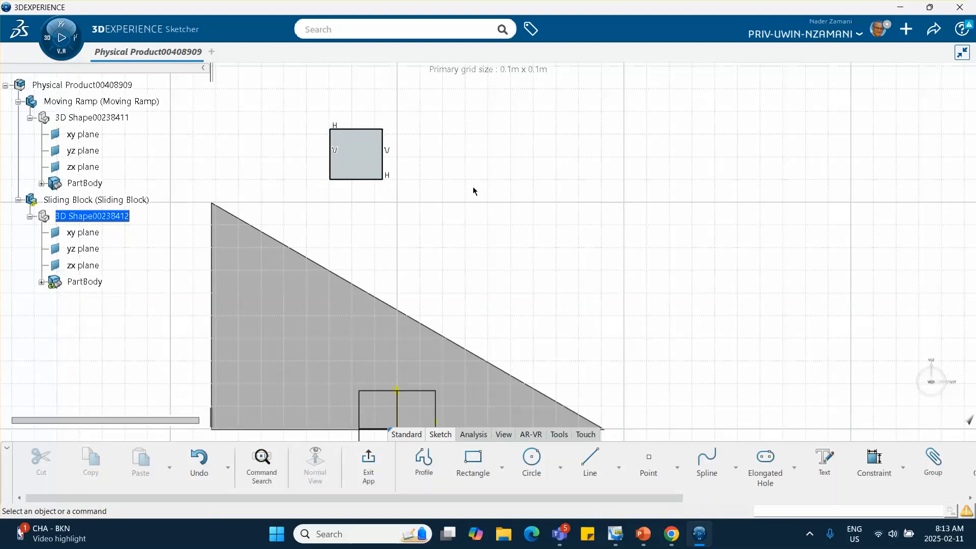
# - Add a length dimension to the upper side of the rectangle
pyautogui.click(874, 470)
pyautogui.click(355, 129)
pyautogui.click(358, 116)
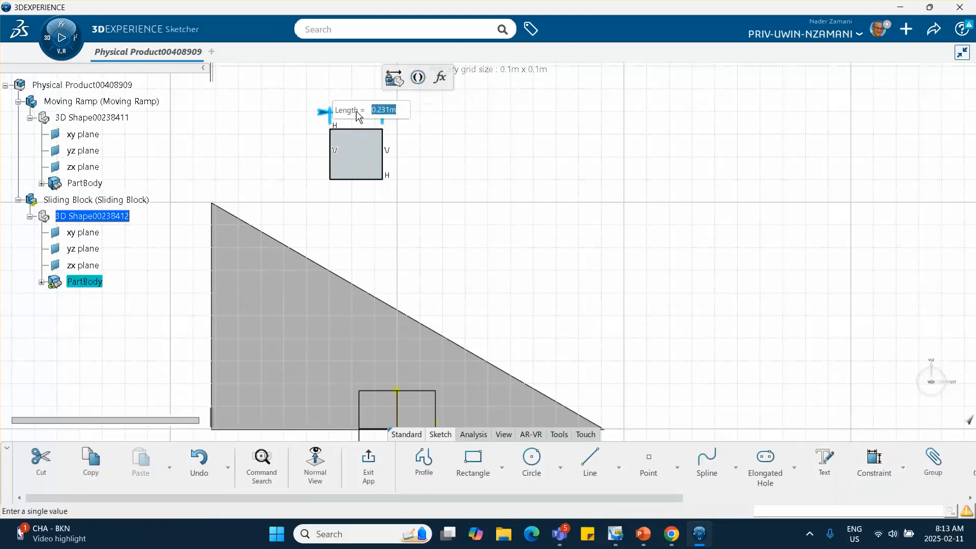
# - Try to set the rectangle's width to 100 mm with all sketch elements scaled, and undo the change
pyautogui.write('100mm')
pyautogui.press('Return')
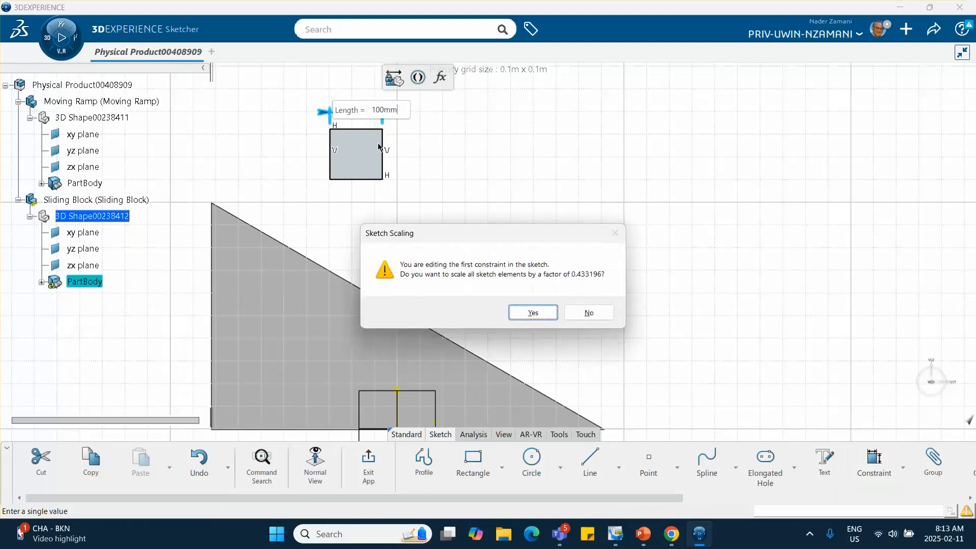
pyautogui.click(533, 312)
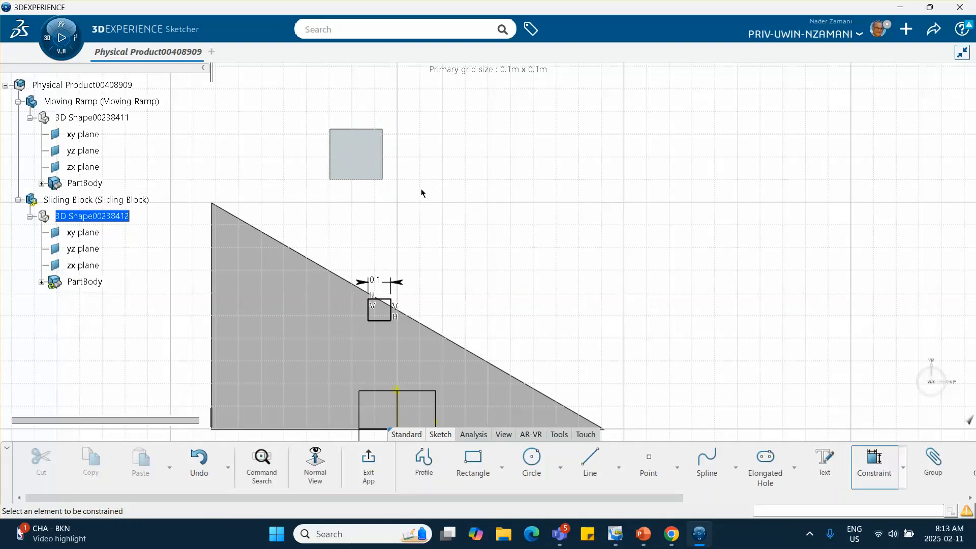
pyautogui.click(858, 455)
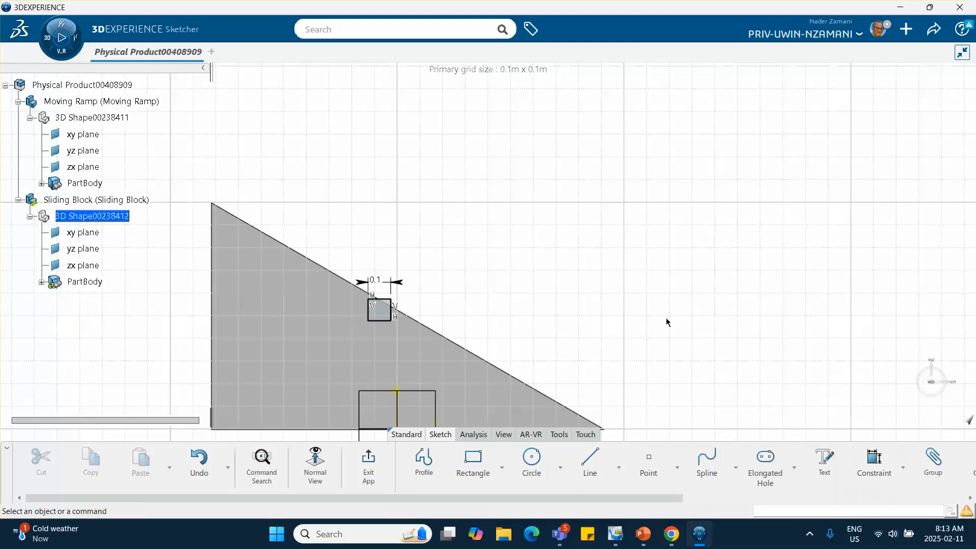
pyautogui.hotkey('ctrl', 'z')
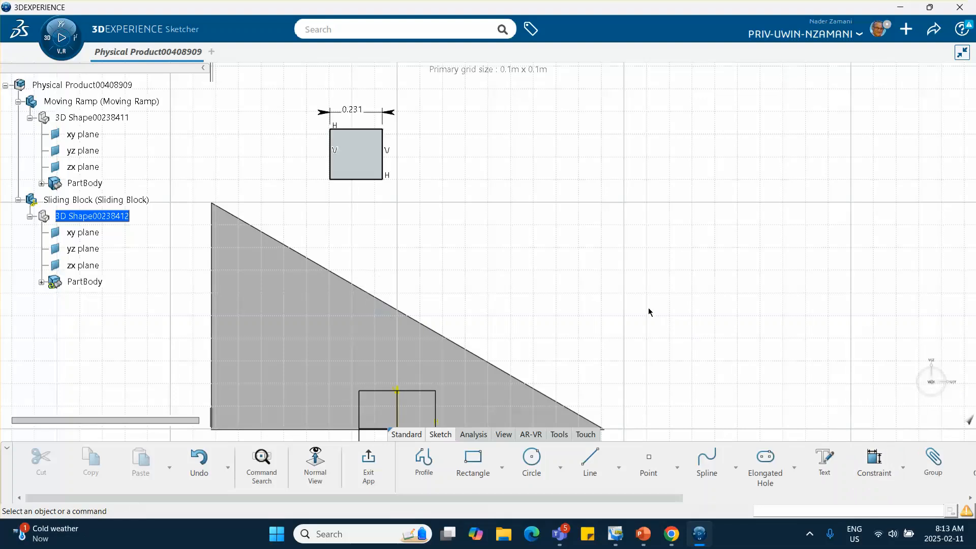
# - Set the rectangle's width dimension to 100 mm without scaling the sketch
pyautogui.doubleClick(352, 109)
pyautogui.write('100m')
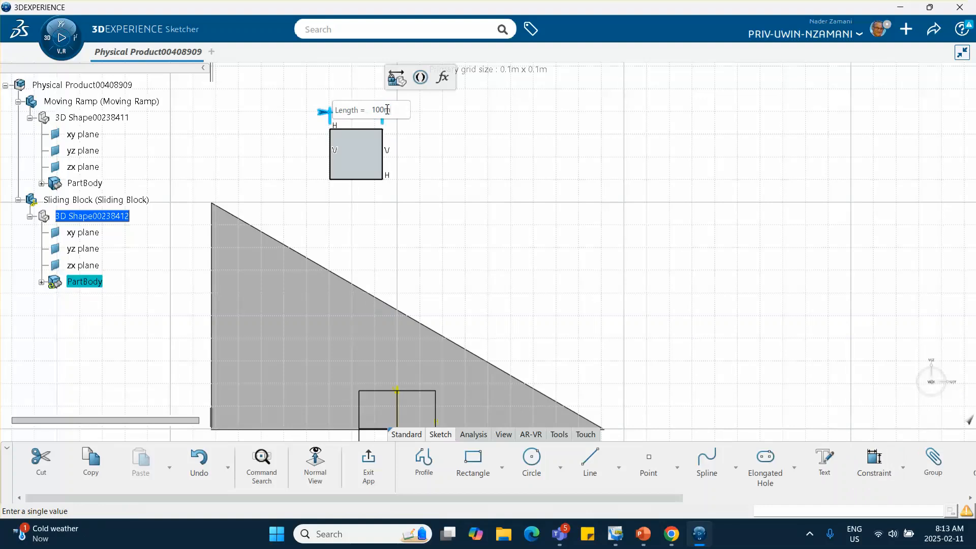
pyautogui.write('m')
pyautogui.press('Return')
pyautogui.click(387, 109)
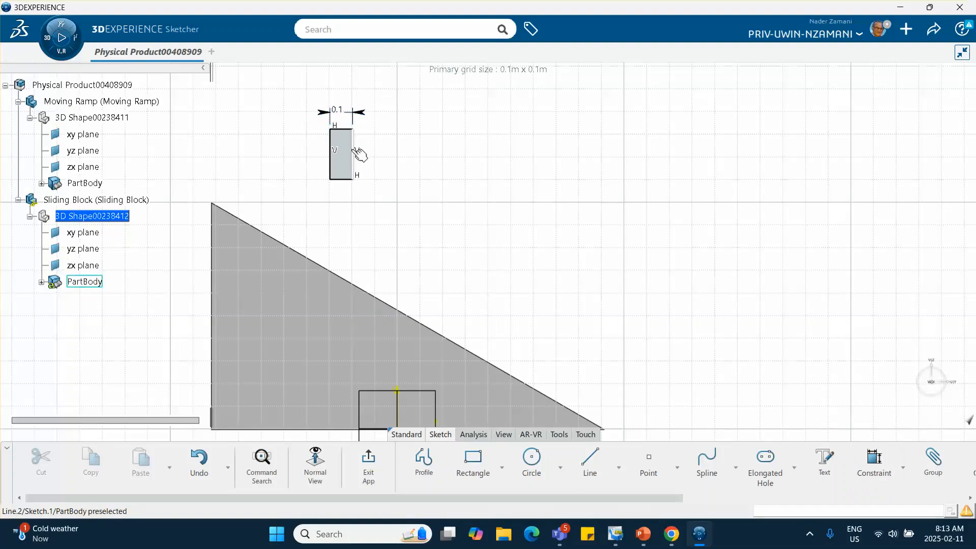
# - Dimension the rectangle's vertical side at 100 mm and exit the sketch
pyautogui.click(356, 154)
pyautogui.click(507, 104)
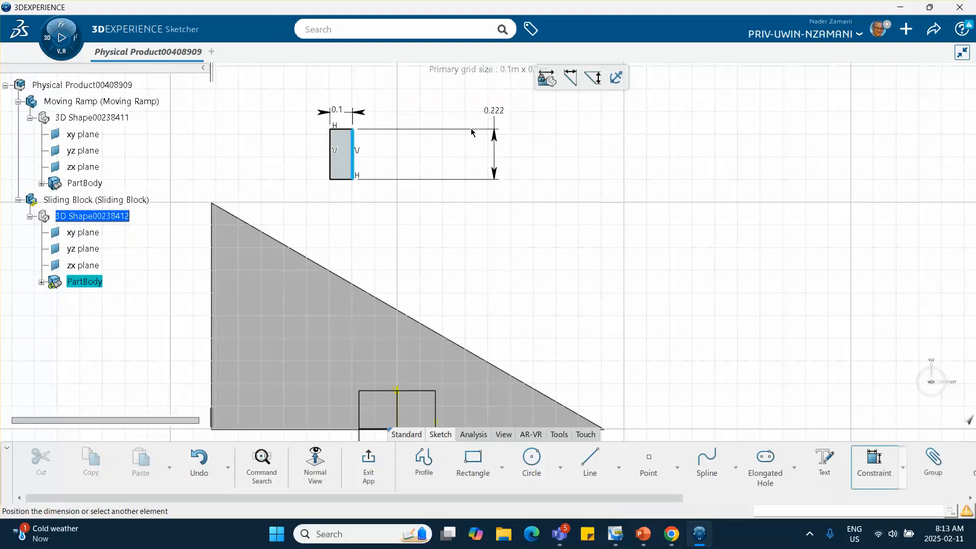
pyautogui.click(425, 164)
pyautogui.write('100mm')
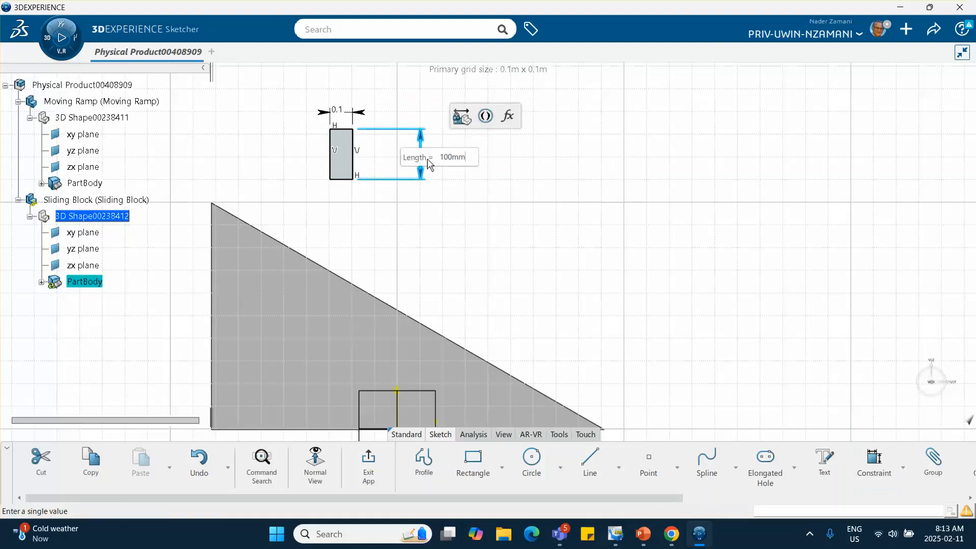
pyautogui.press('Return')
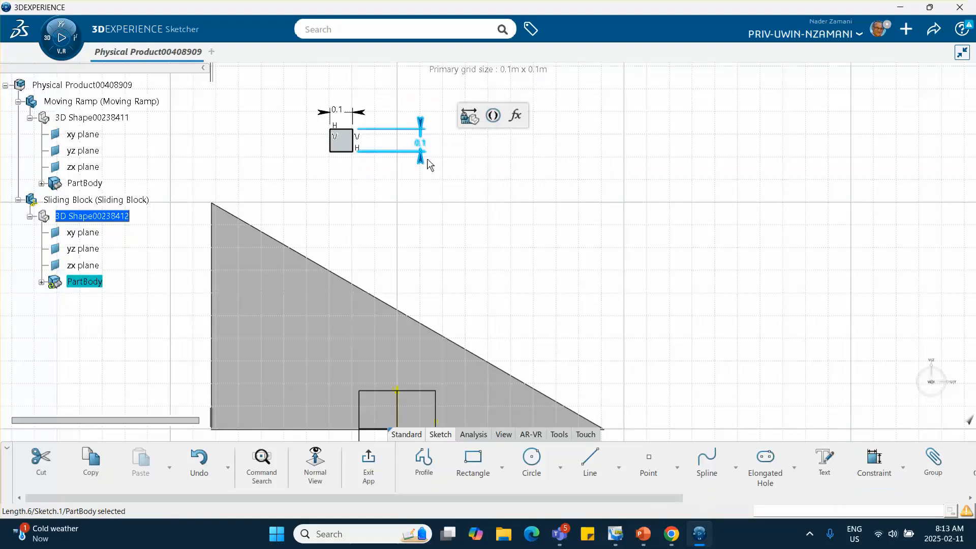
pyautogui.click(428, 202)
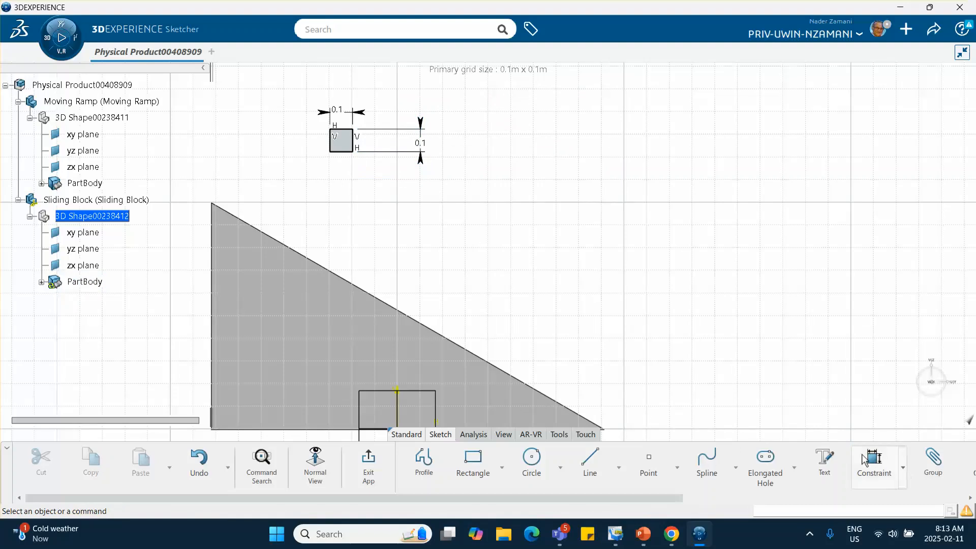
pyautogui.click(367, 462)
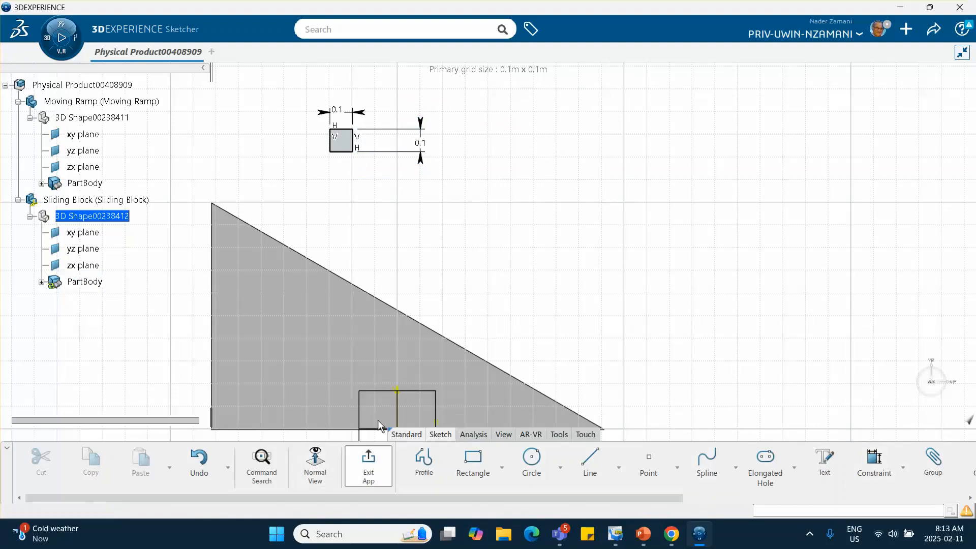
# - Pad the sliding block's square sketch to a length of 100 mm
pyautogui.click(468, 364)
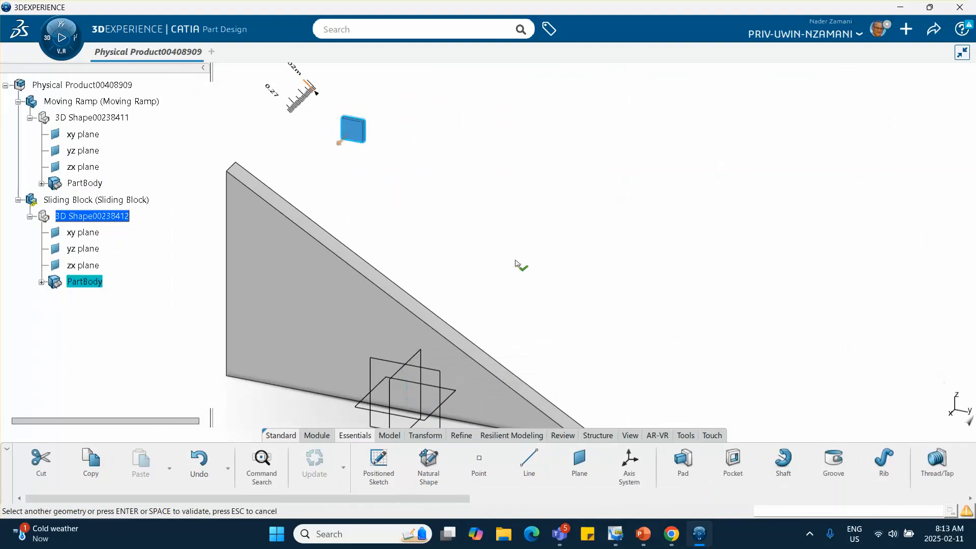
pyautogui.click(420, 193)
pyautogui.doubleClick(355, 129)
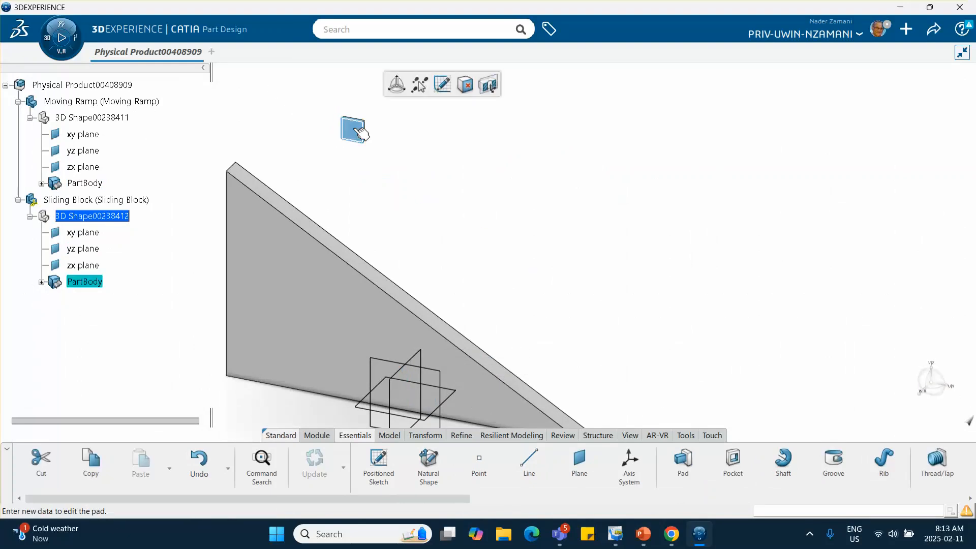
pyautogui.write('100mm')
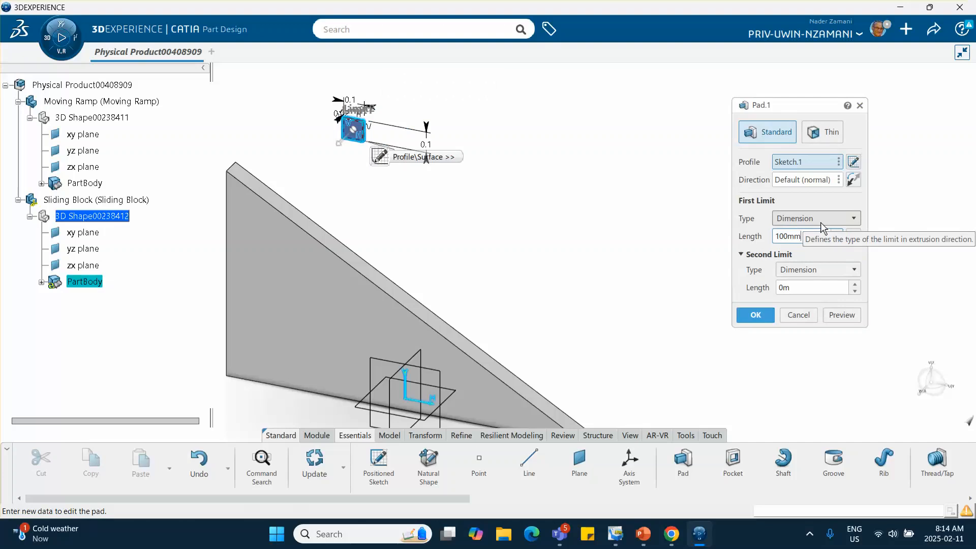
pyautogui.press('Return')
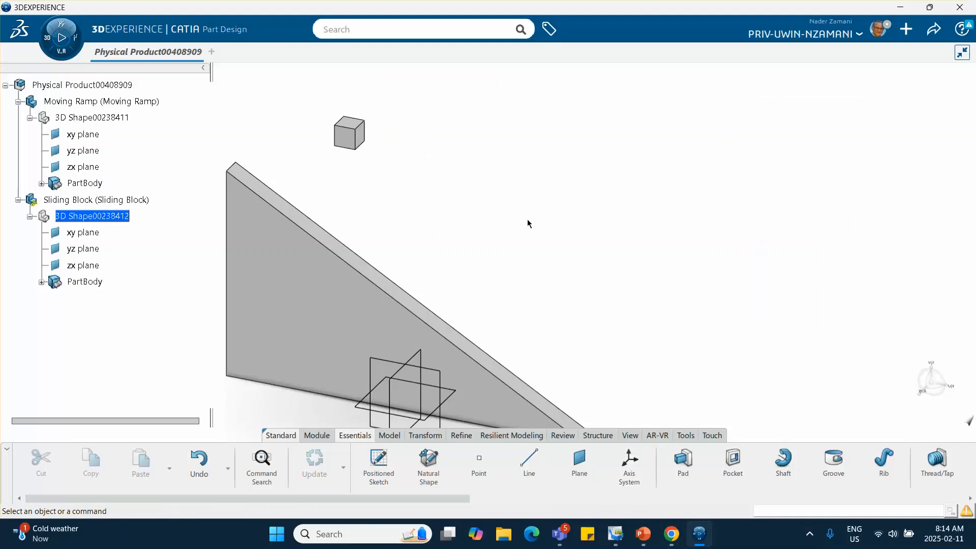
# - Switch to PowerPoint to review the tutorial slide with the mechanism and product tree, and return to 3DEXPERIENCE
pyautogui.moveTo(526, 219)
pyautogui.mouseDown(button='middle')
pyautogui.moveTo(505, 244)
pyautogui.moveTo(475, 168)
pyautogui.mouseUp(button='middle')
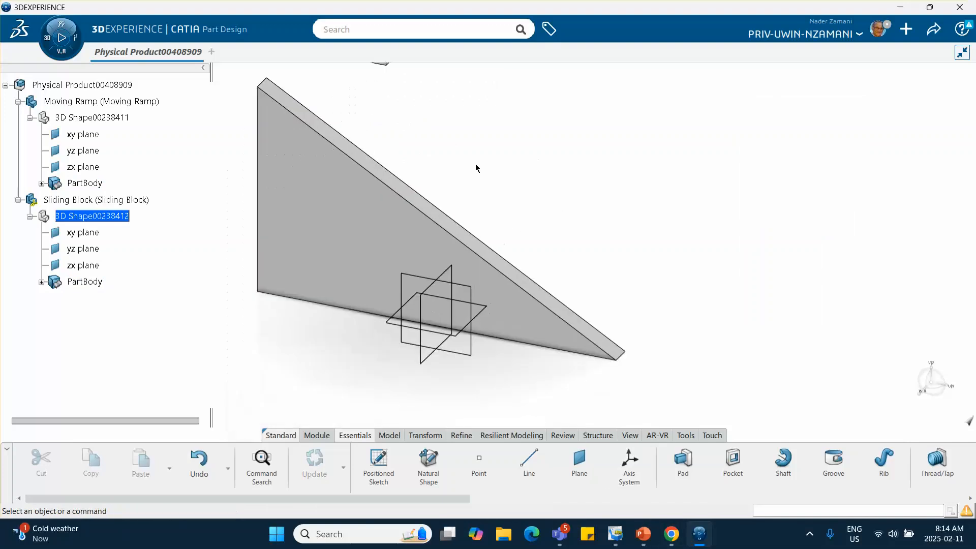
pyautogui.click(639, 531)
pyautogui.click(71, 234)
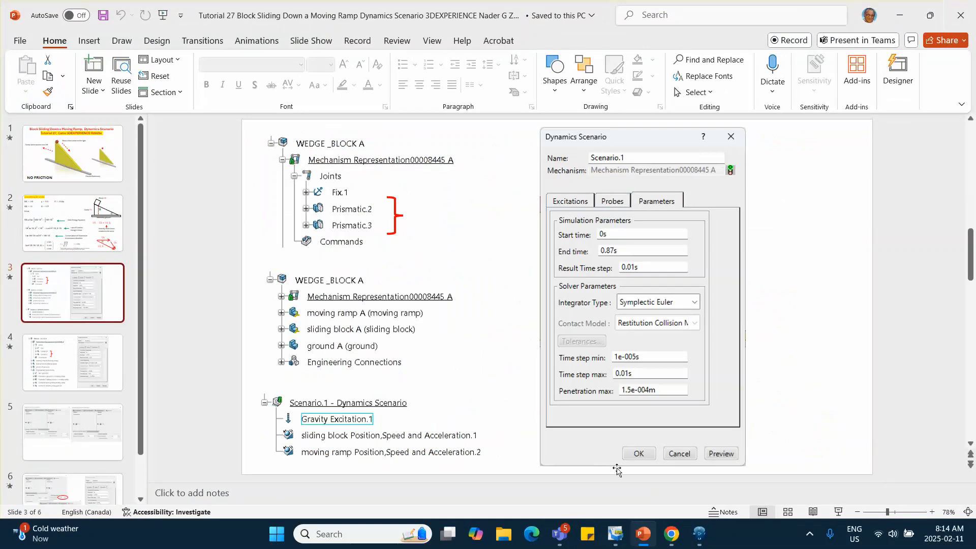
pyautogui.click(700, 534)
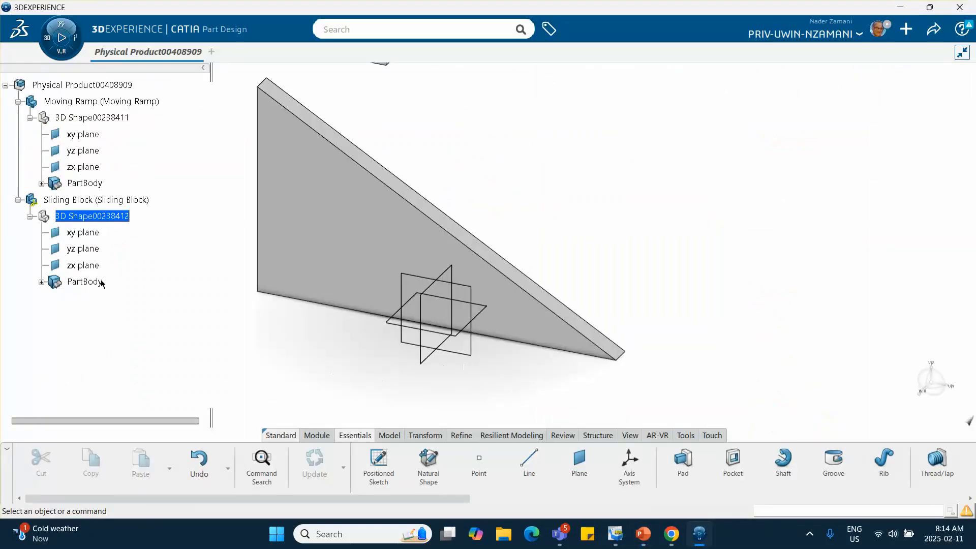
# - Set the Moving Ramp's graphic color to yellow in its properties
pyautogui.rightClick(120, 101)
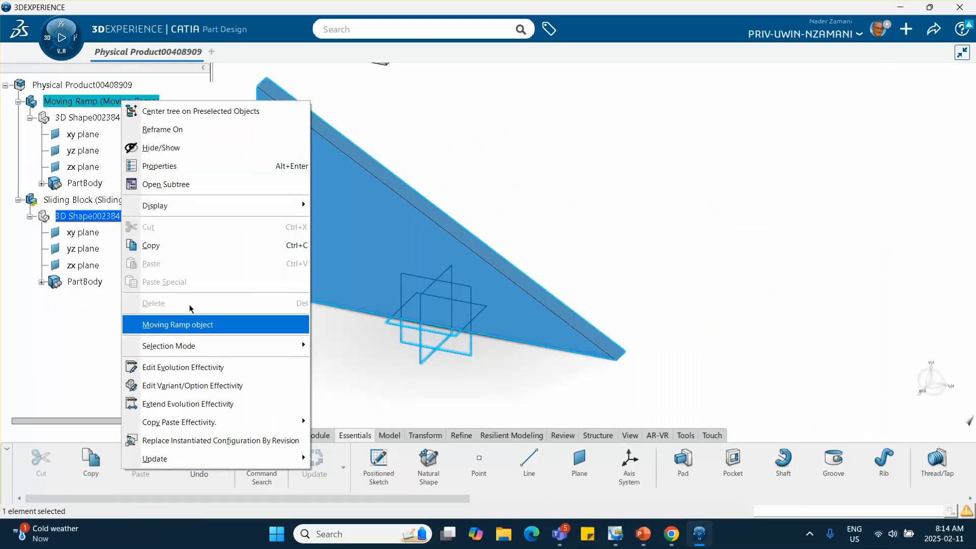
pyautogui.click(181, 166)
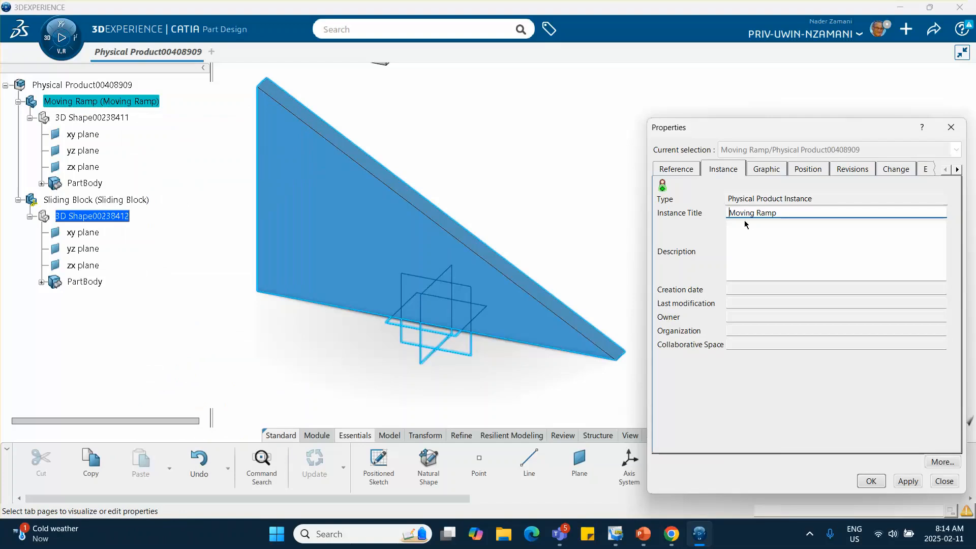
pyautogui.click(768, 171)
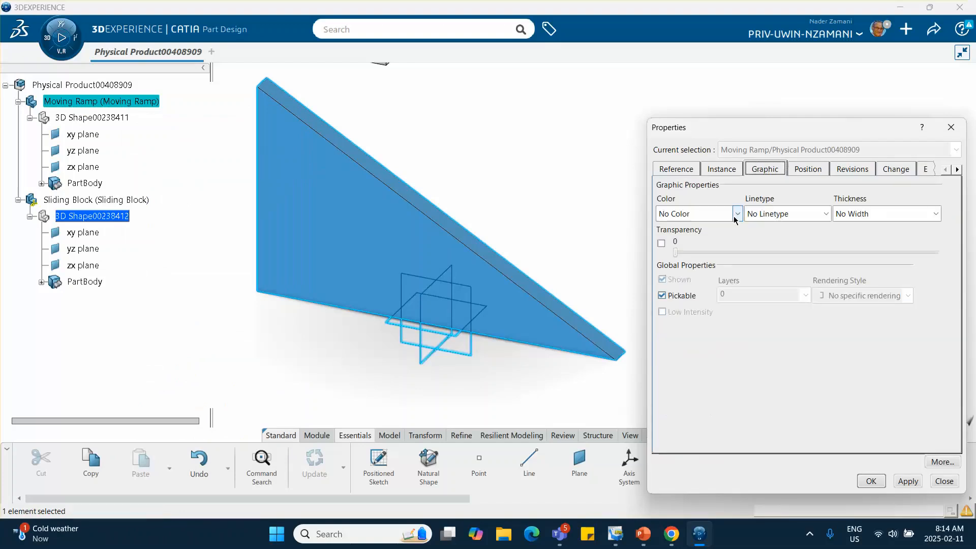
pyautogui.click(737, 213)
pyautogui.click(703, 259)
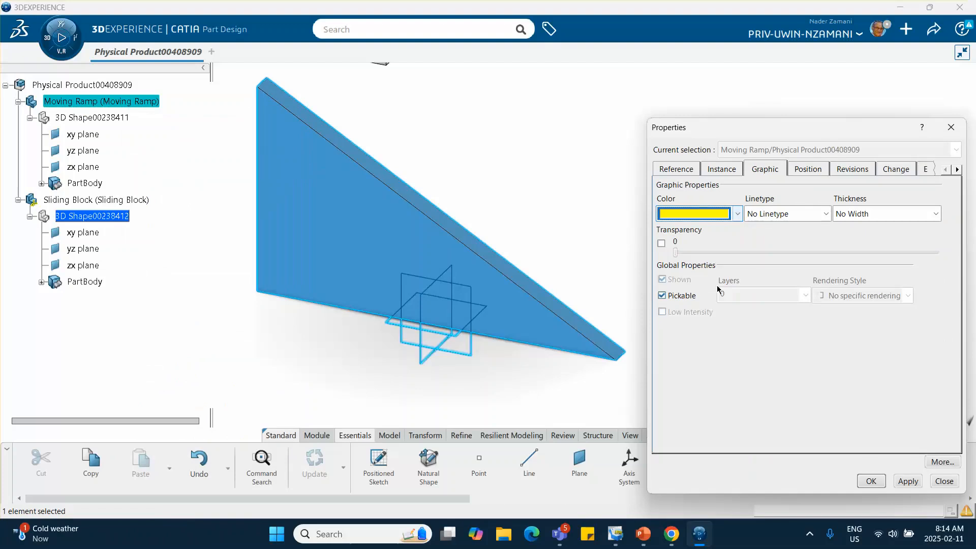
pyautogui.click(871, 481)
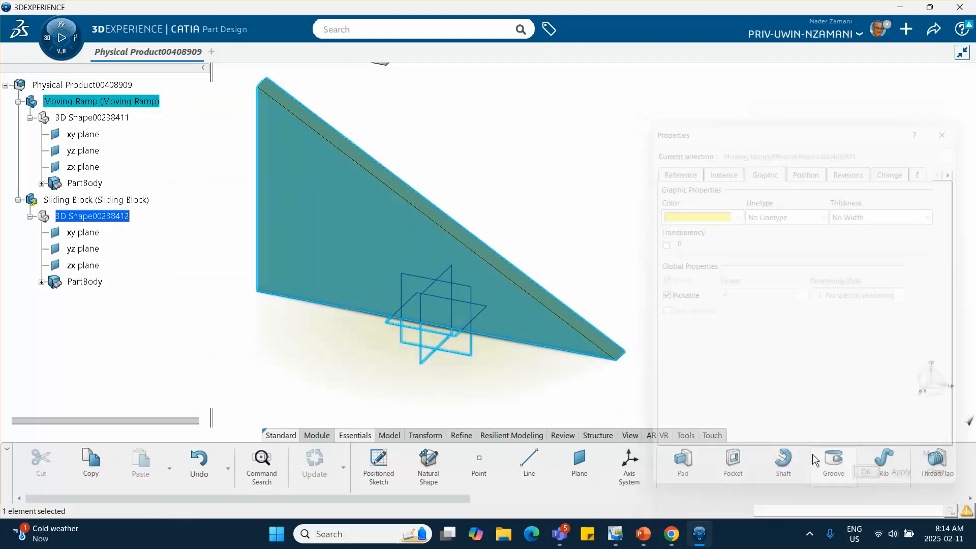
# - Set the Sliding Block's graphic color to orange in its properties
pyautogui.rightClick(99, 200)
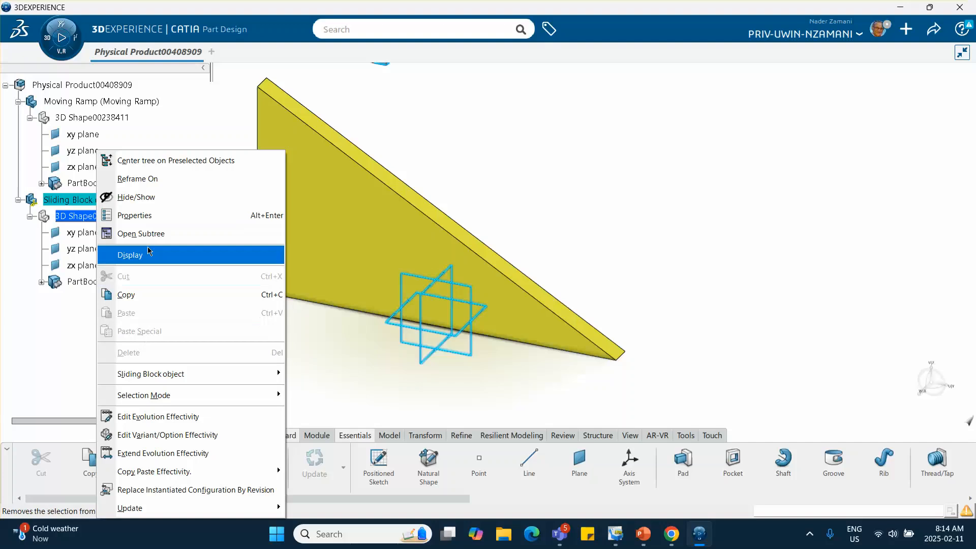
pyautogui.click(135, 215)
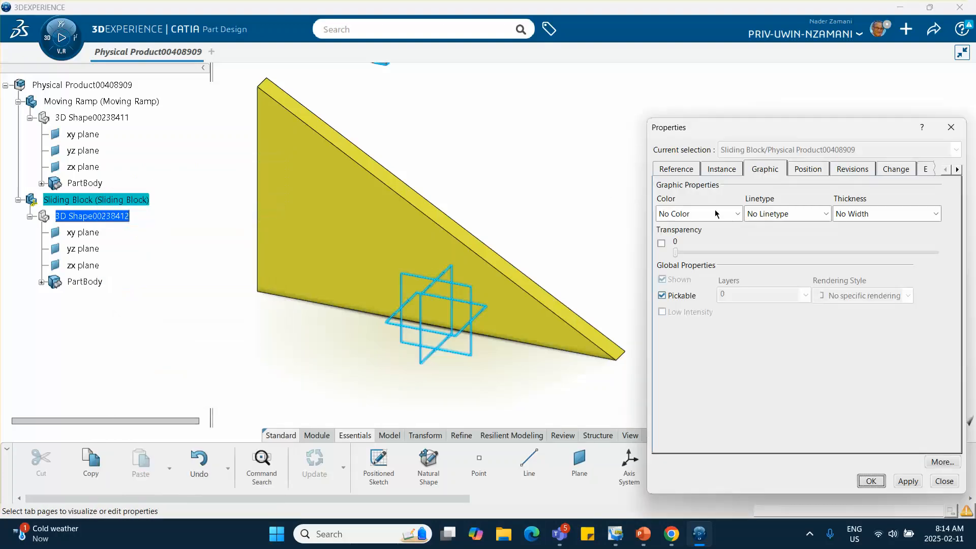
pyautogui.click(716, 213)
pyautogui.click(697, 268)
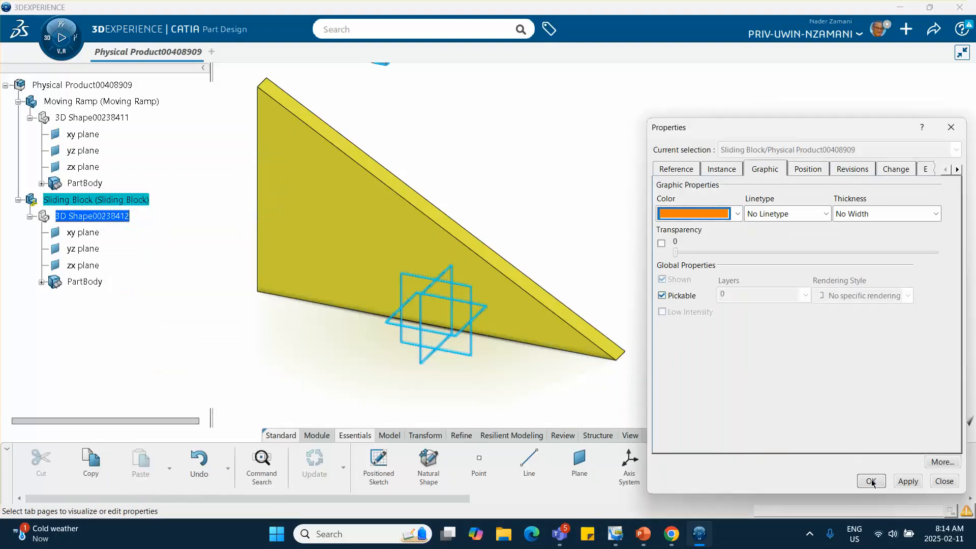
pyautogui.click(871, 481)
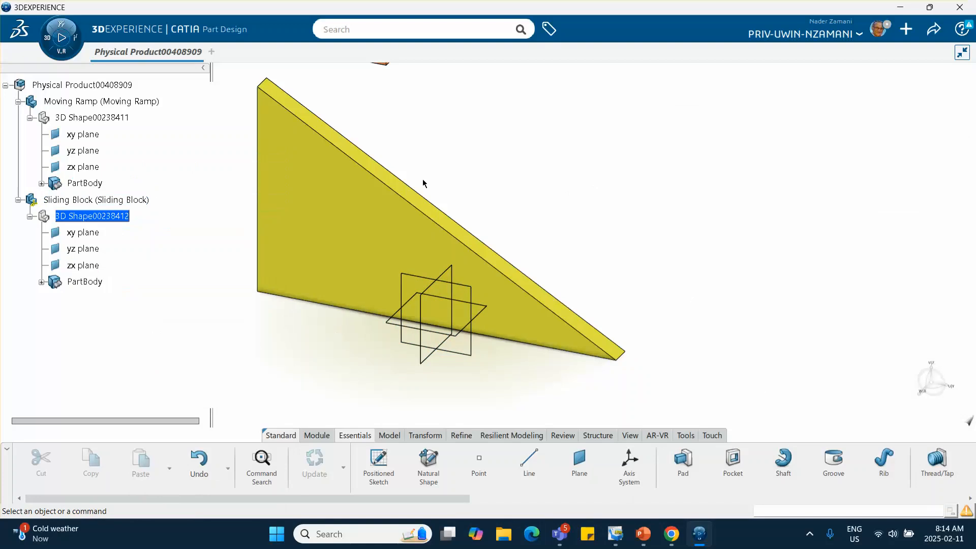
pyautogui.moveTo(423, 183); pyautogui.dragTo(413, 233, button='middle')
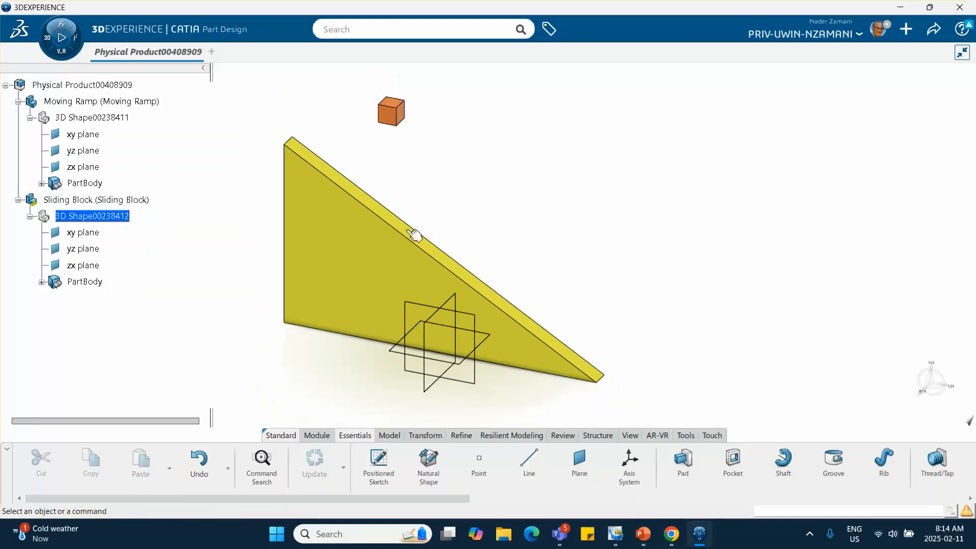
# - Activate the root physical product and insert a new 3D Part under it
pyautogui.doubleClick(97, 88)
pyautogui.rightClick(98, 80)
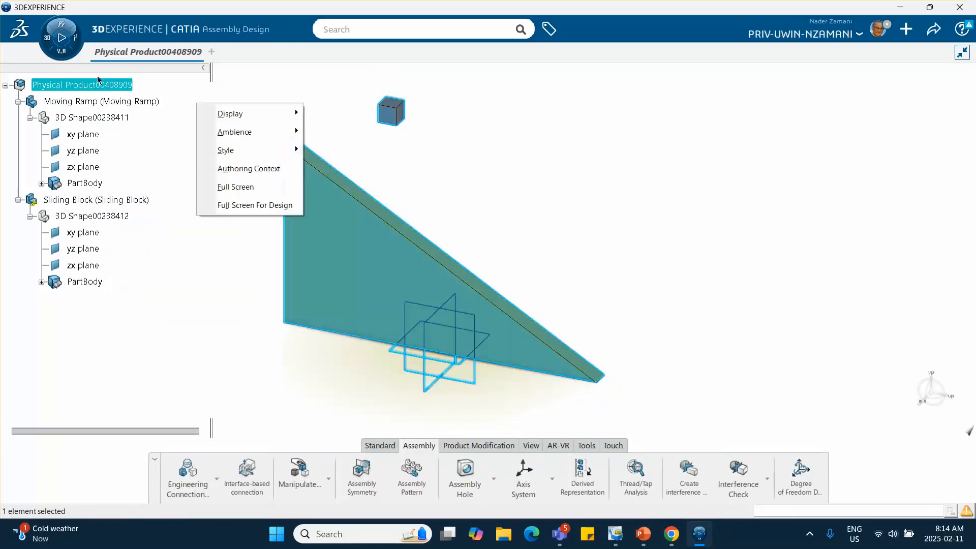
pyautogui.click(166, 175)
pyautogui.rightClick(102, 85)
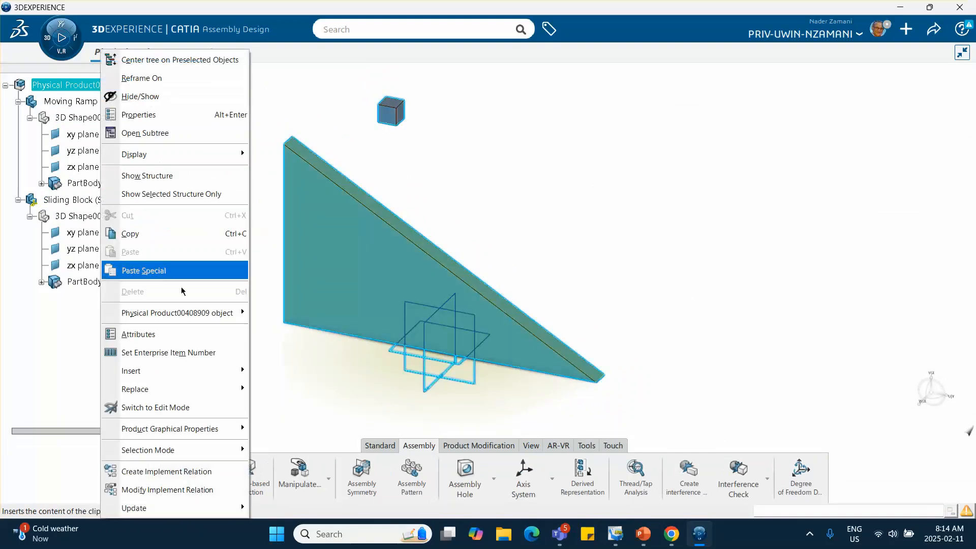
pyautogui.moveTo(134, 371)
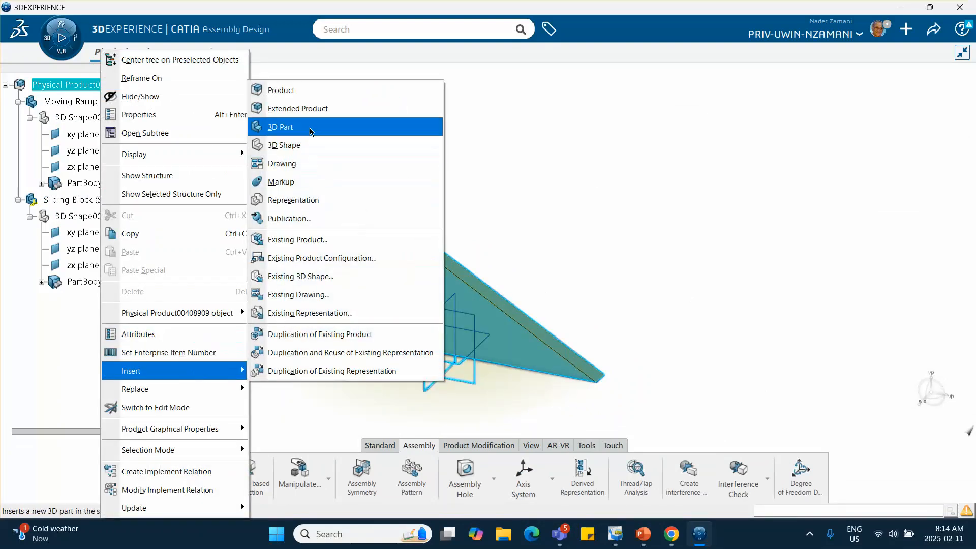
pyautogui.click(285, 63)
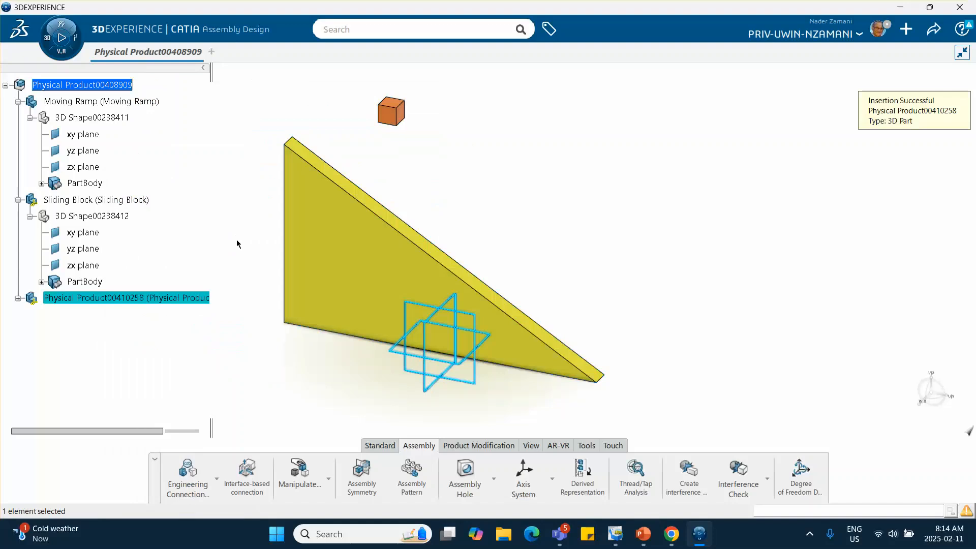
# - Rename the newly inserted part as Ground, in both its reference title and its instance title
pyautogui.rightClick(110, 311)
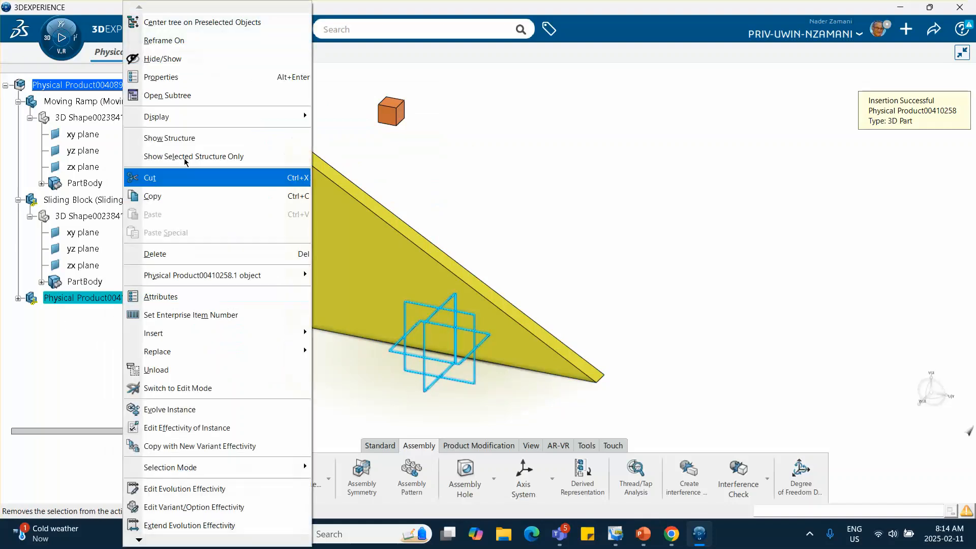
pyautogui.click(168, 77)
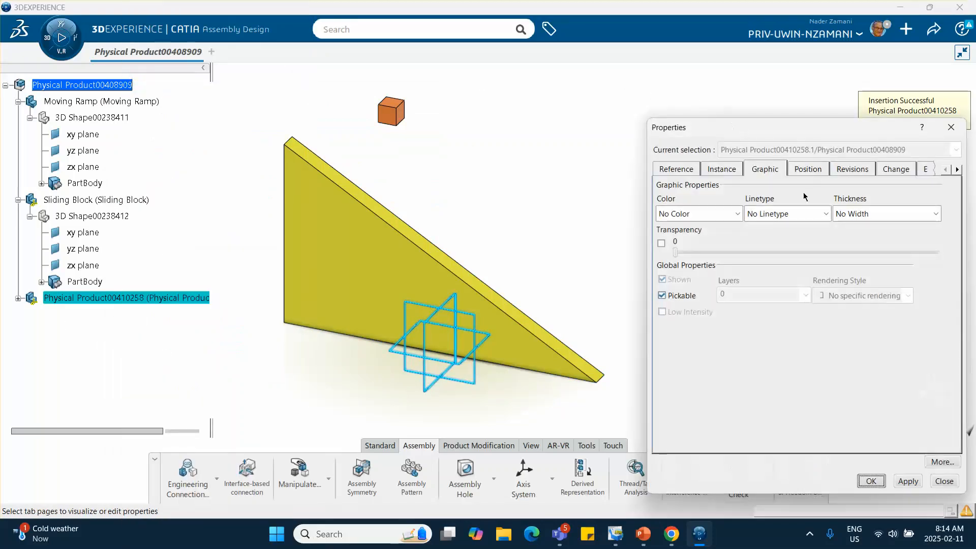
pyautogui.click(714, 172)
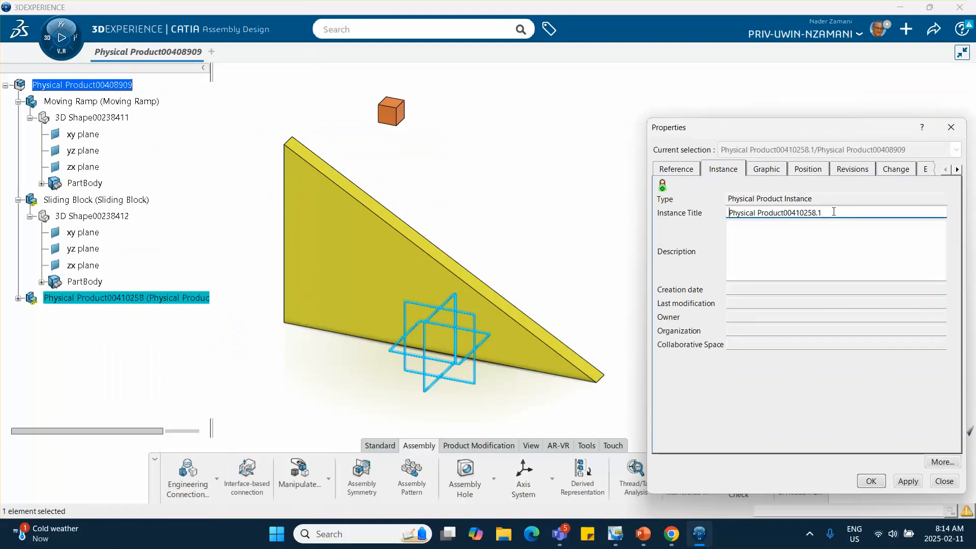
pyautogui.moveTo(834, 211); pyautogui.dragTo(621, 232)
pyautogui.write('groung')
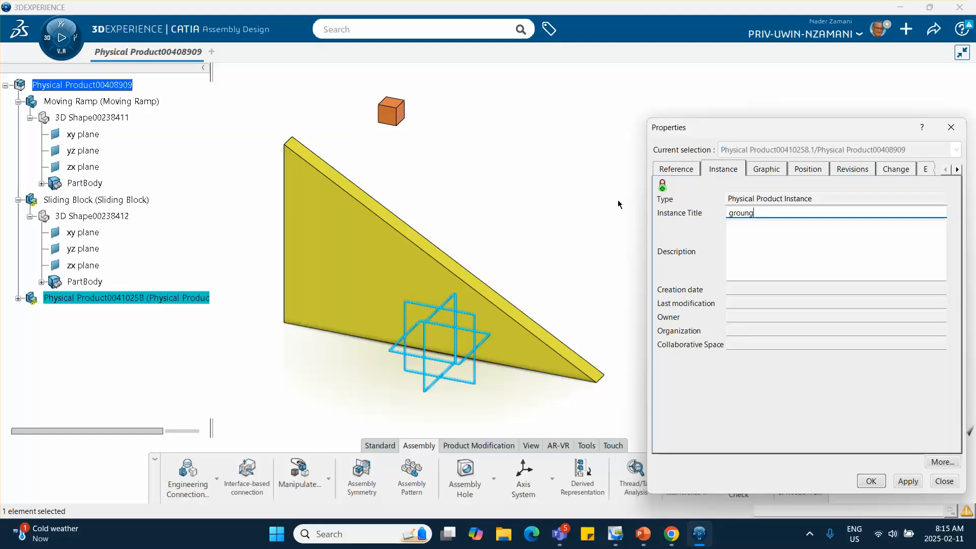
pyautogui.click(671, 169)
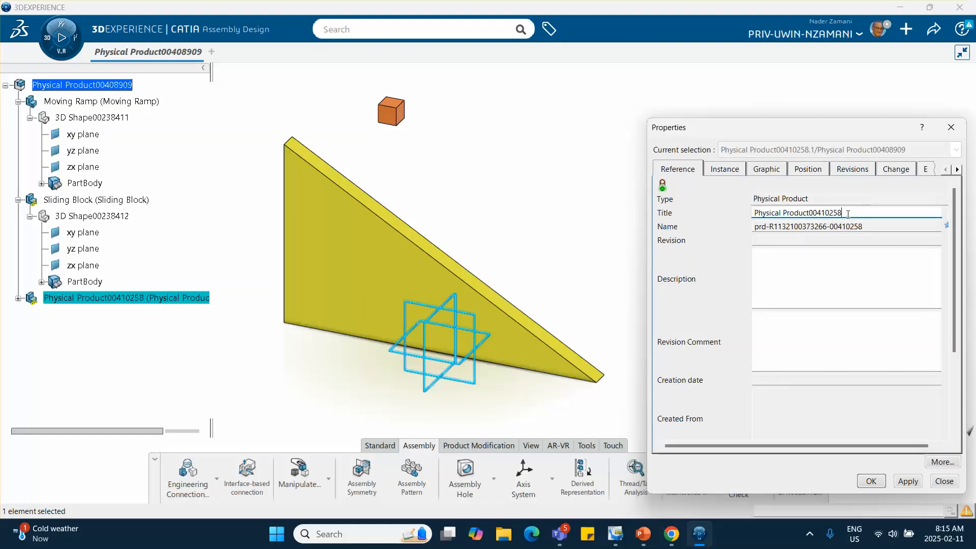
pyautogui.moveTo(847, 213); pyautogui.dragTo(687, 218)
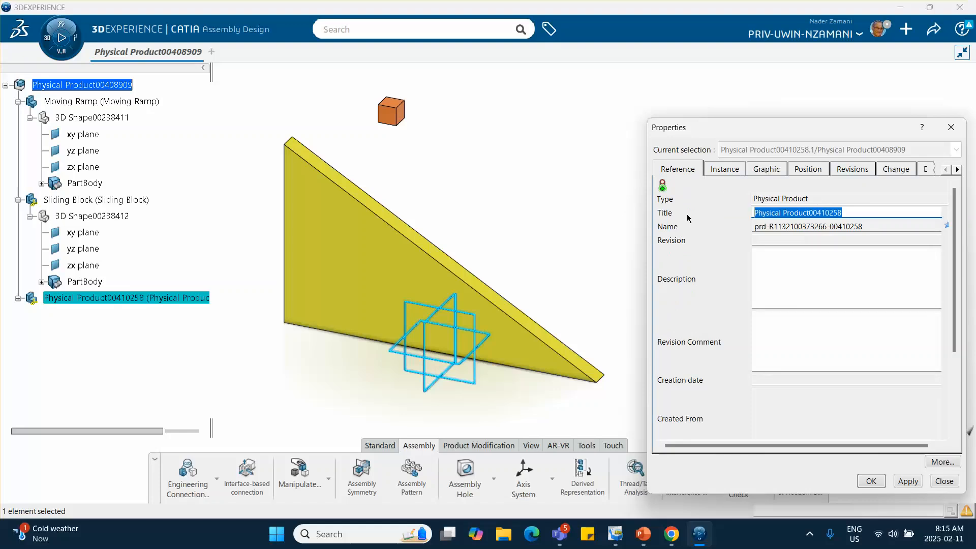
pyautogui.write('Ground')
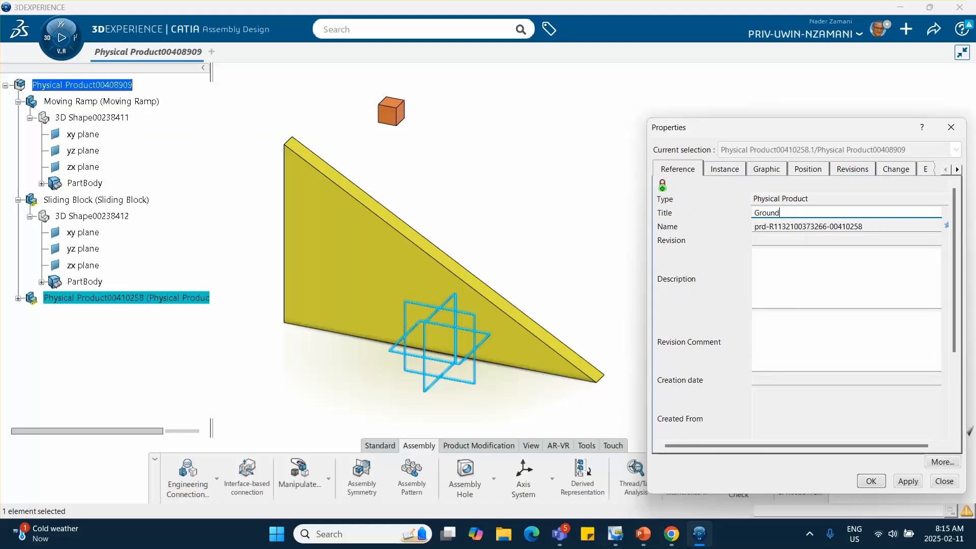
pyautogui.click(724, 169)
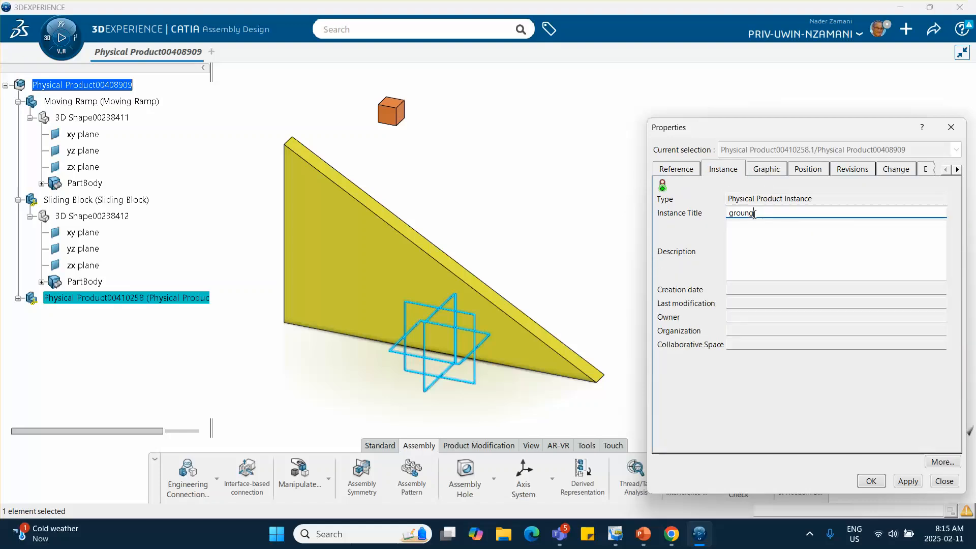
pyautogui.moveTo(756, 213); pyautogui.dragTo(697, 211)
pyautogui.write('Ground')
pyautogui.click(869, 481)
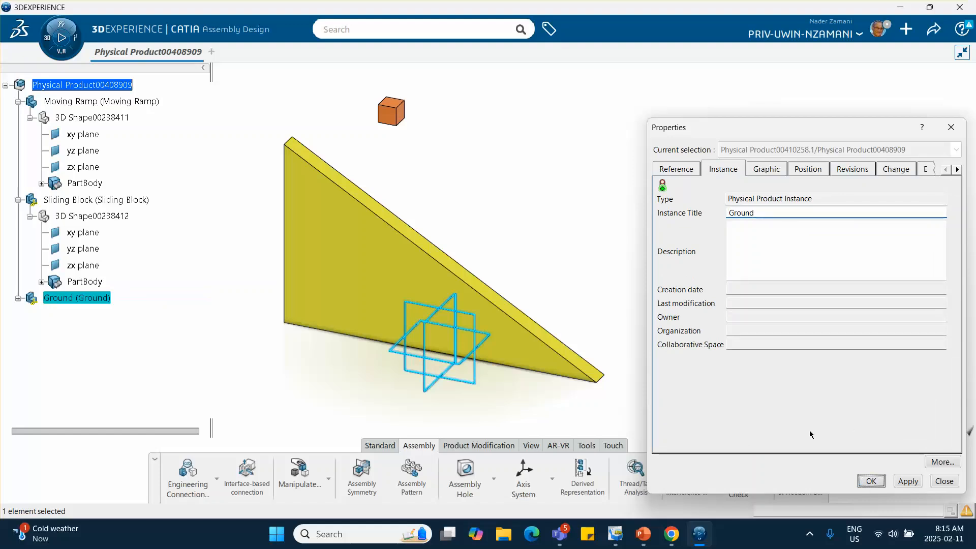
# - On the Ground part's xy plane, sketch a long, thin horizontal rectangle just below the ramp, extending past both of its ends
pyautogui.click(17, 298)
pyautogui.doubleClick(94, 314)
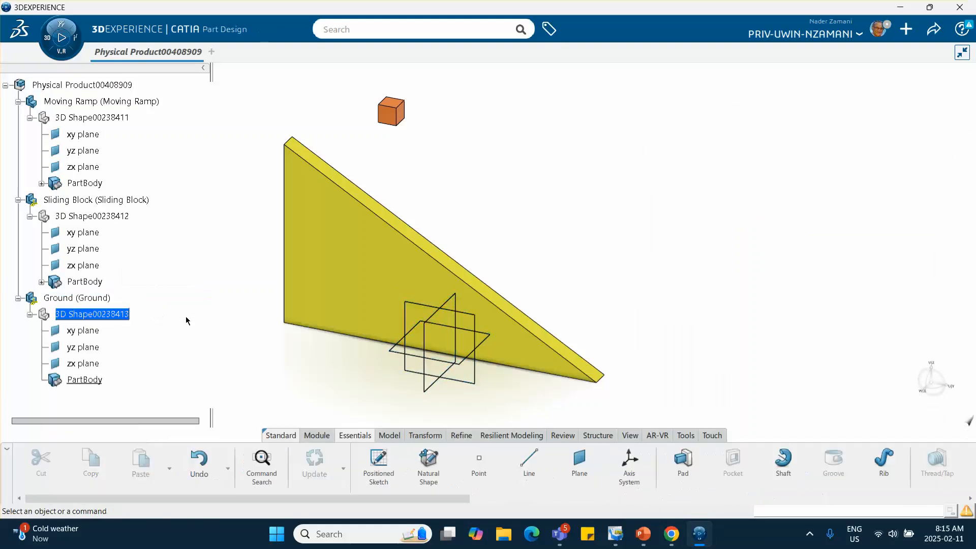
pyautogui.click(475, 326)
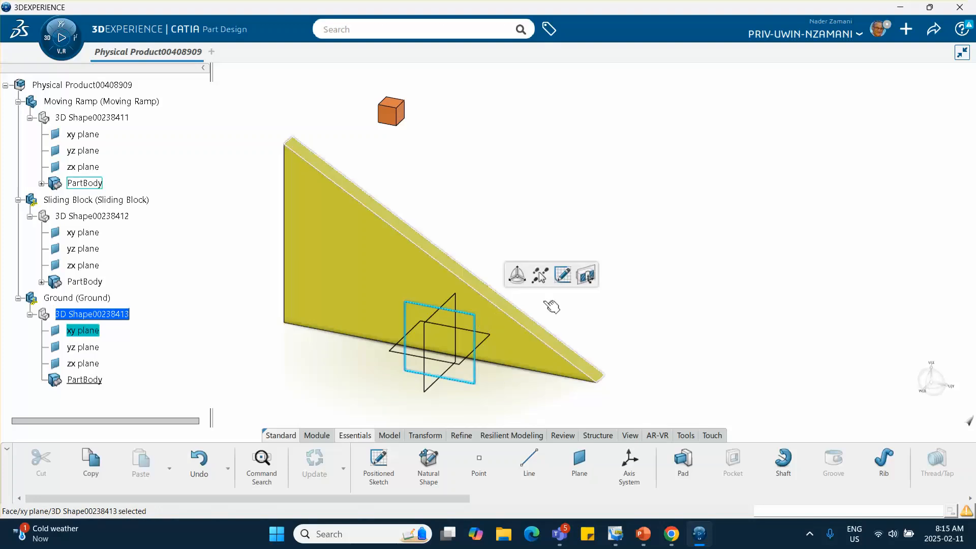
pyautogui.click(561, 277)
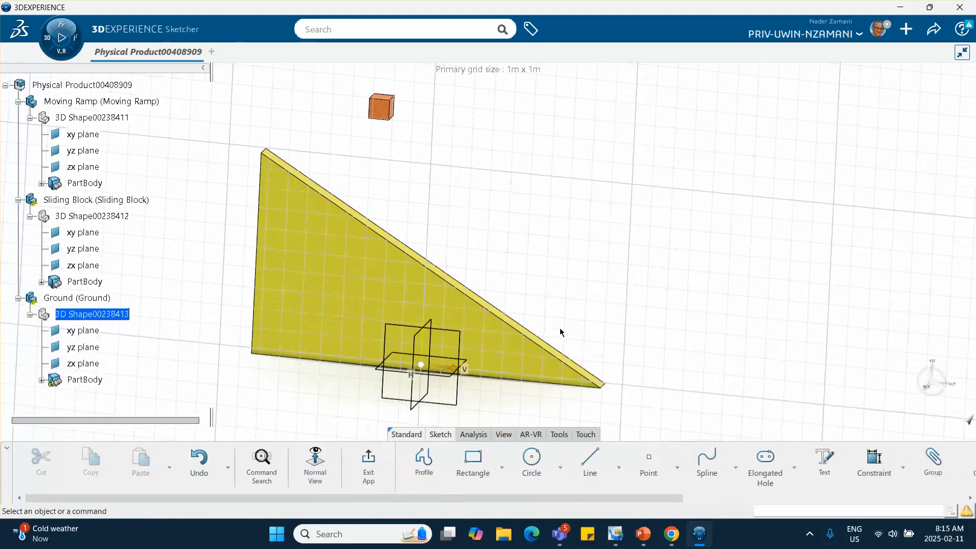
pyautogui.moveTo(531, 284)
pyautogui.mouseDown(button='middle')
pyautogui.moveTo(584, 172)
pyautogui.moveTo(588, 216)
pyautogui.mouseUp(button='middle')
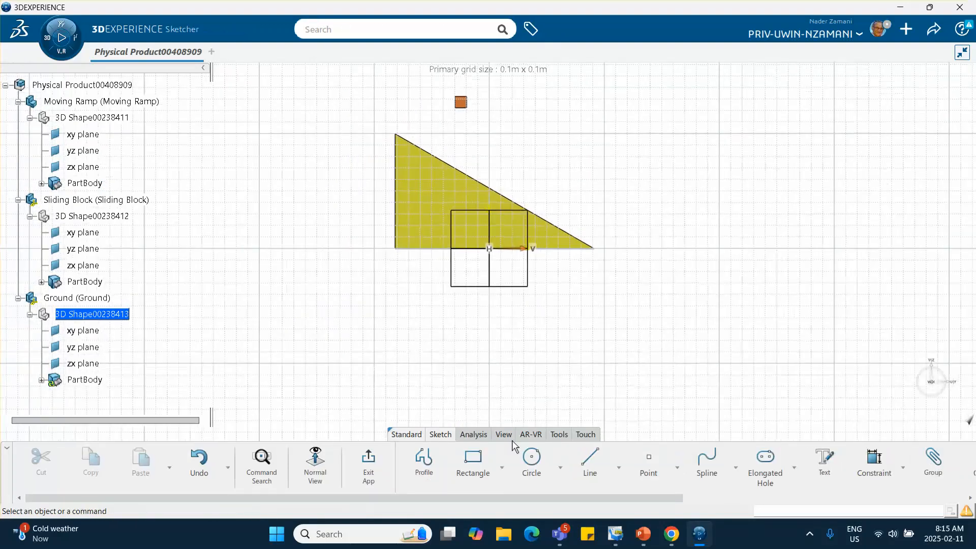
pyautogui.click(473, 460)
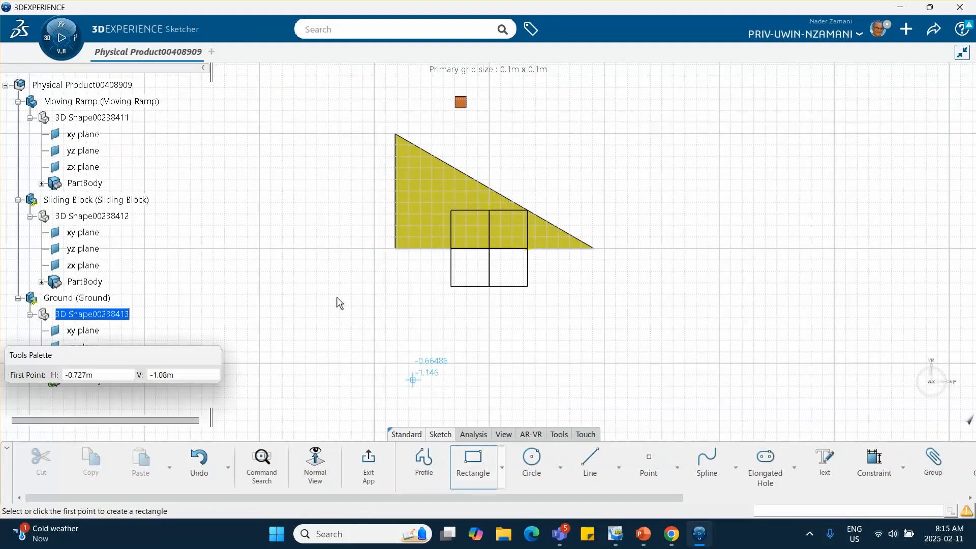
pyautogui.click(333, 258)
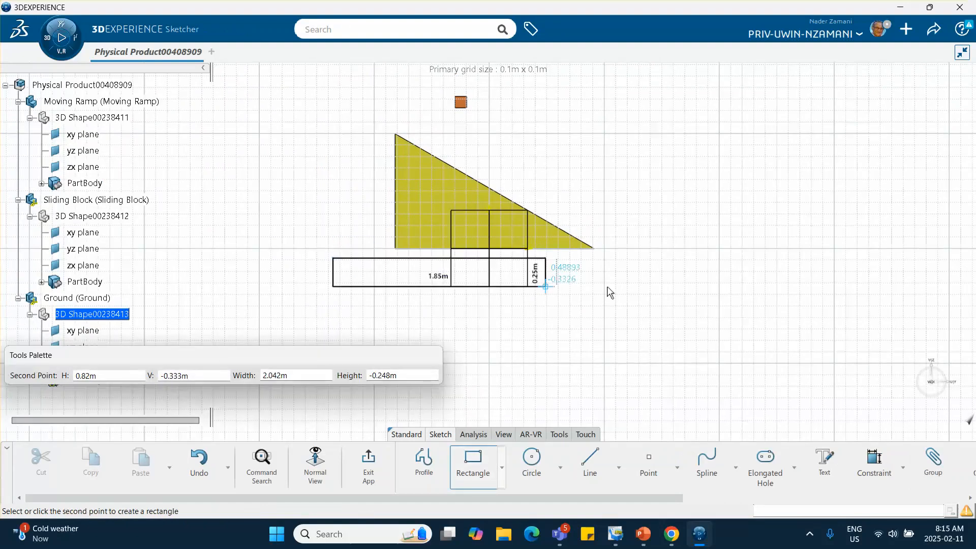
pyautogui.click(680, 275)
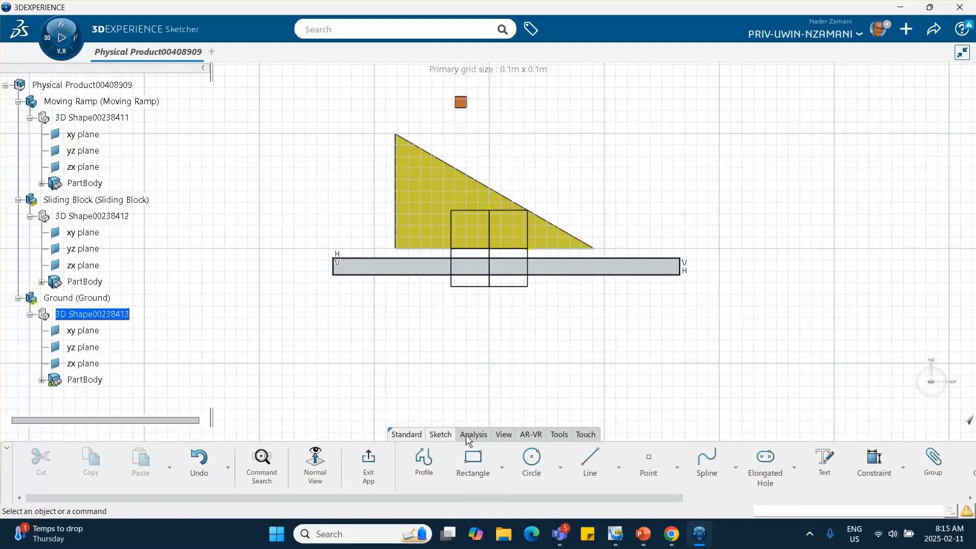
pyautogui.click(368, 462)
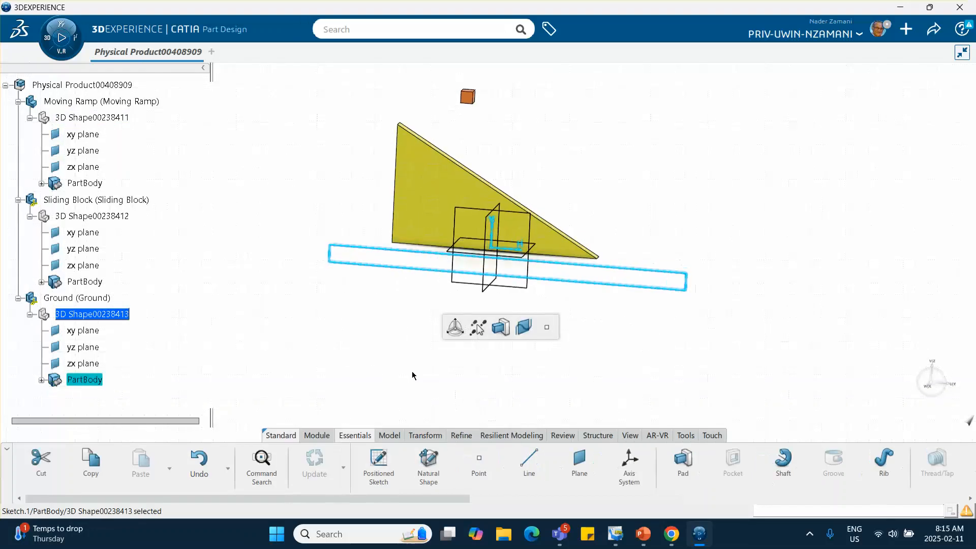
# - Pad the Ground rectangle with a length of 100 mm
pyautogui.click(501, 328)
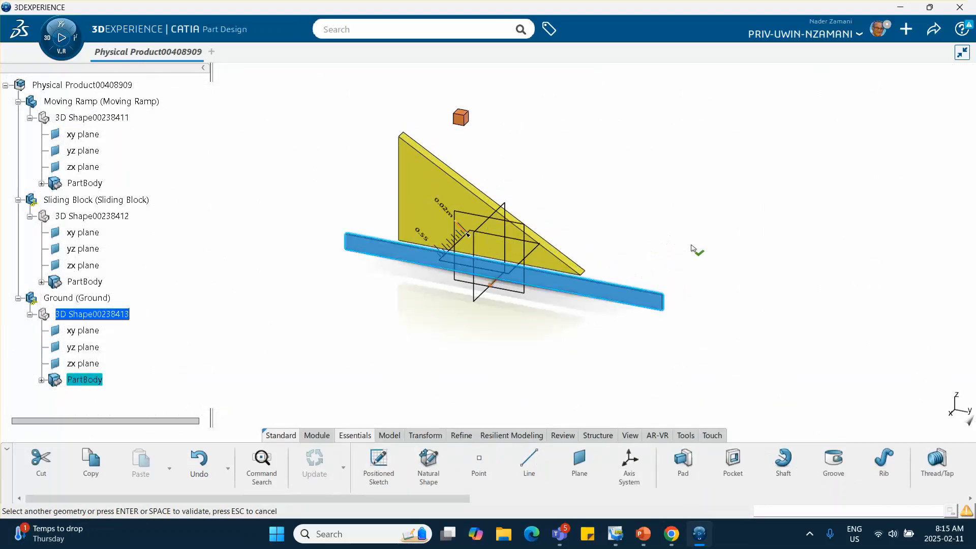
pyautogui.click(696, 249)
pyautogui.click(628, 288)
pyautogui.click(664, 250)
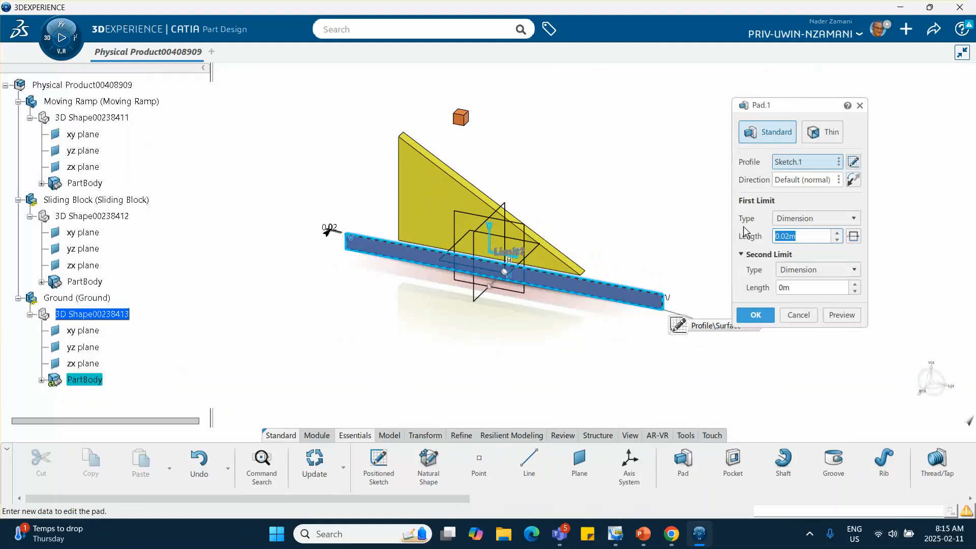
pyautogui.write('100mm')
pyautogui.press('Return')
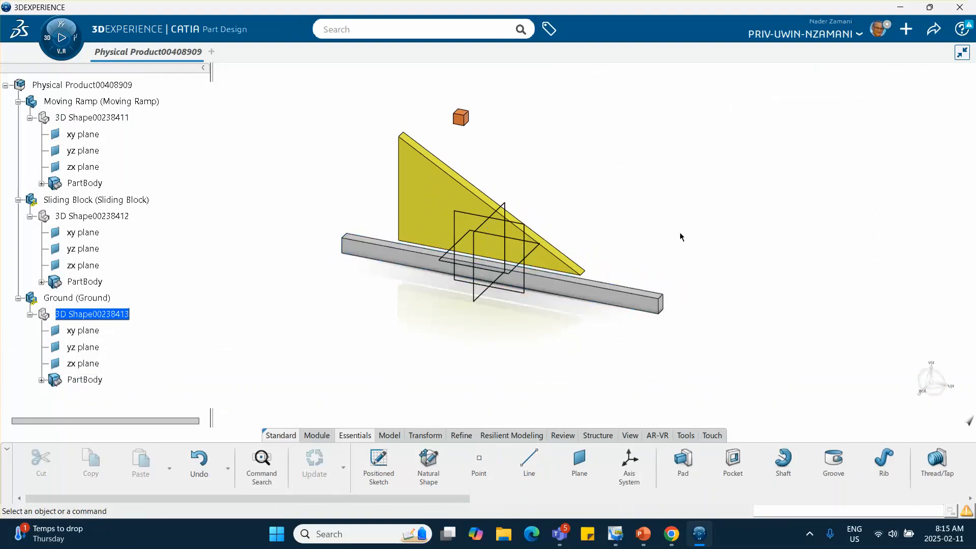
# - Activate the root physical product for assembly work
pyautogui.scroll(3, 91, 214)
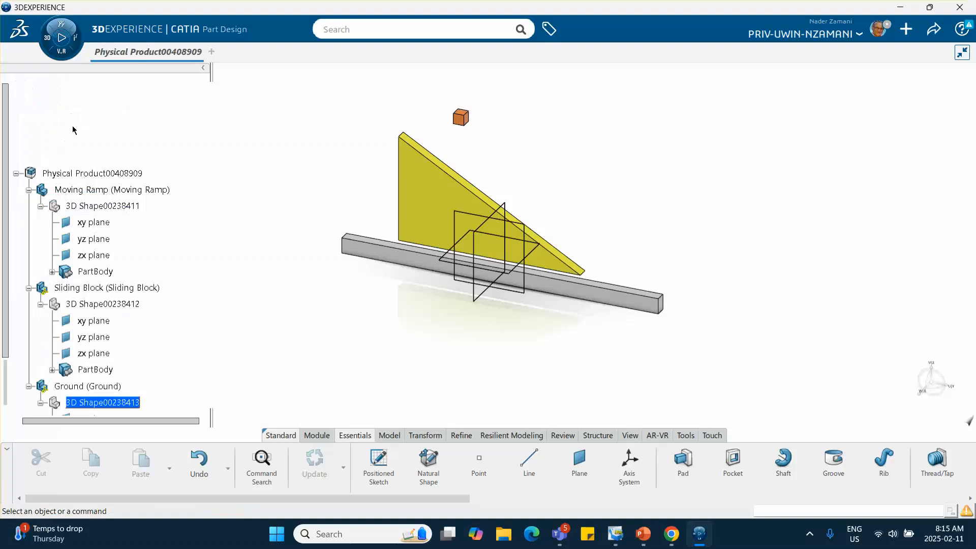
pyautogui.doubleClick(97, 178)
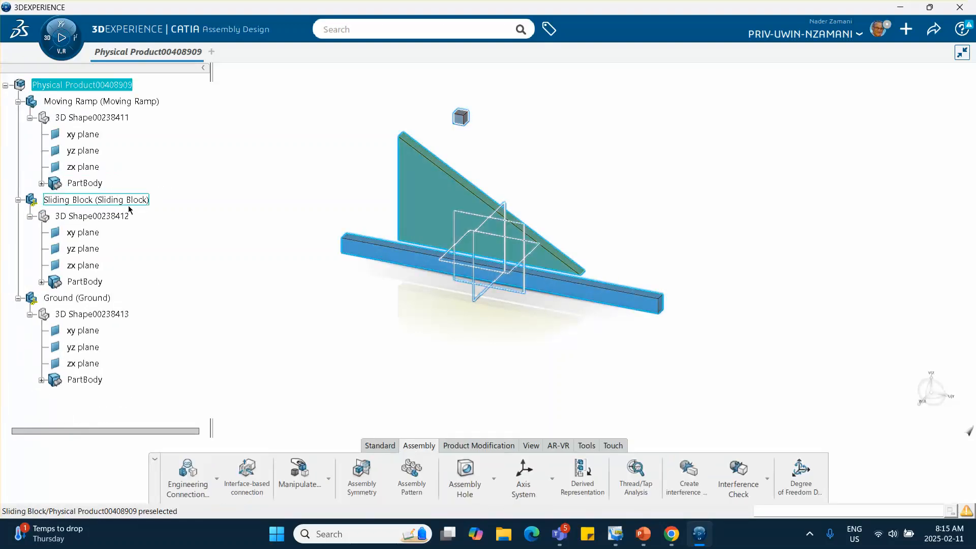
pyautogui.click(192, 351)
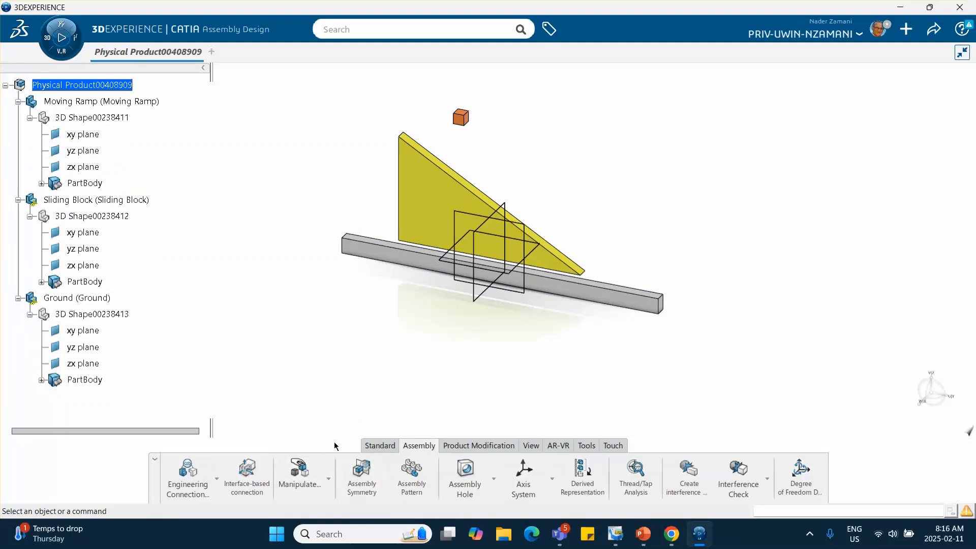
pyautogui.click(216, 479)
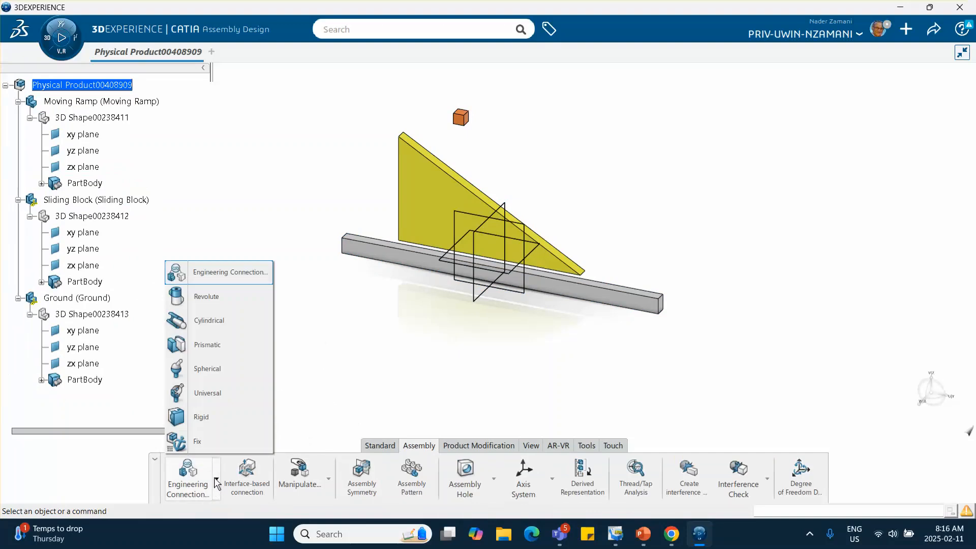
pyautogui.click(215, 471)
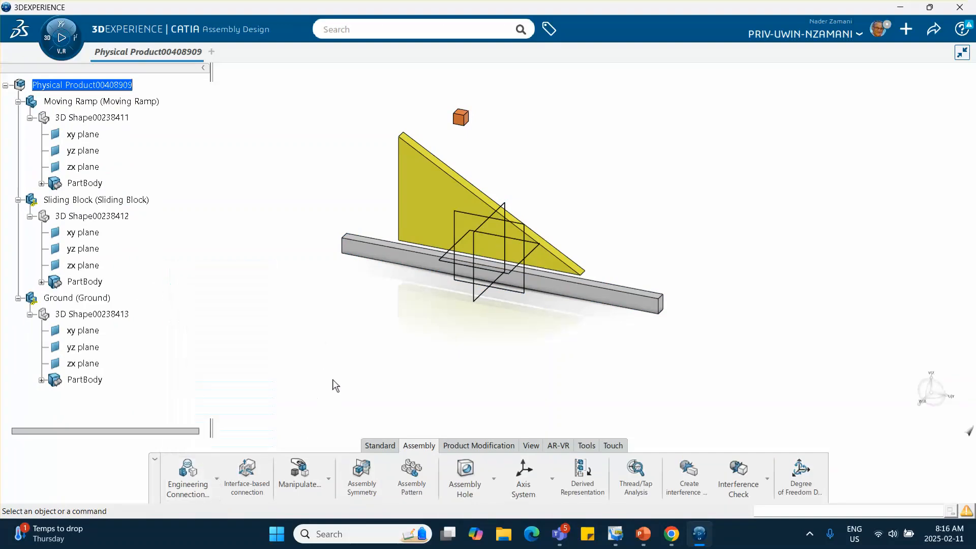
pyautogui.click(217, 476)
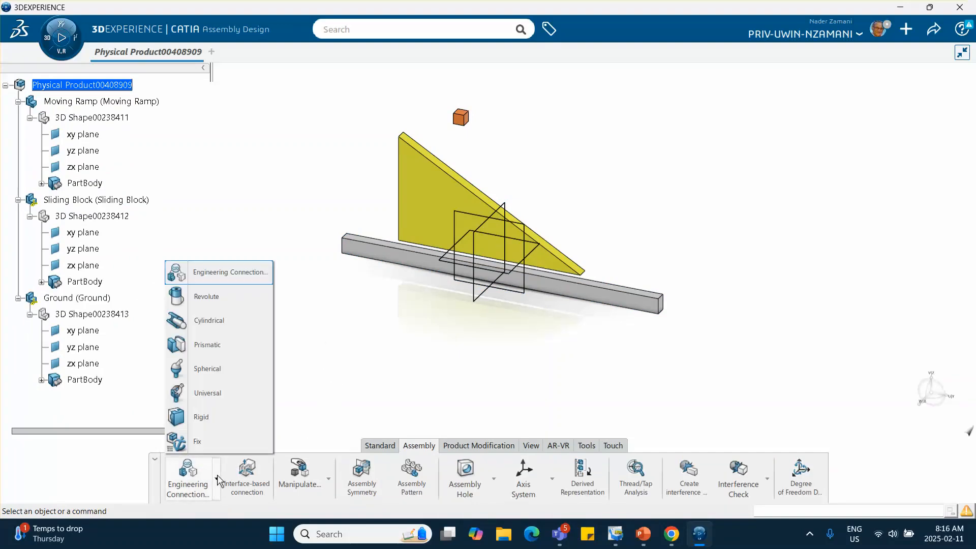
pyautogui.click(402, 355)
# - Snap the Ground's top face to the Moving Ramp's xy plane at the ramp's base
pyautogui.moveTo(440, 362); pyautogui.dragTo(470, 305, button='middle')
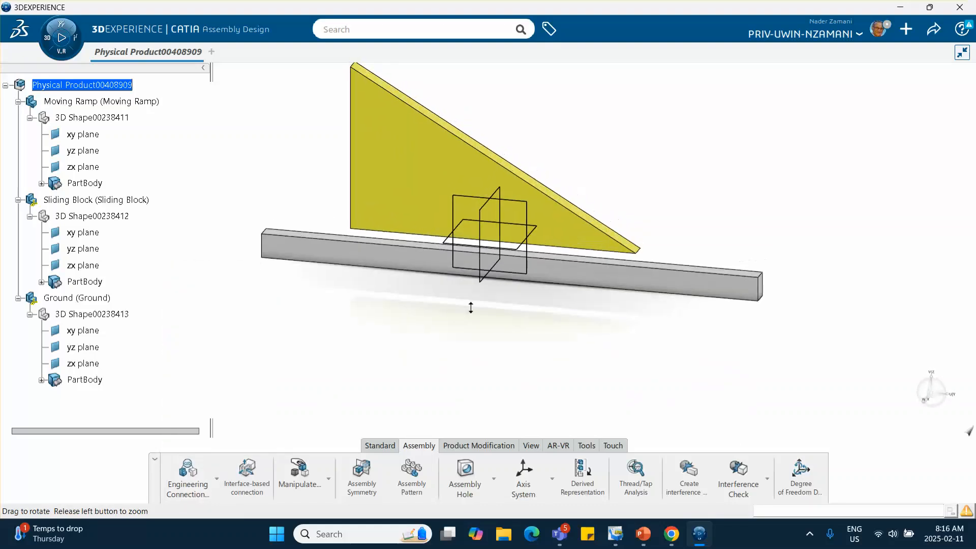
pyautogui.click(328, 480)
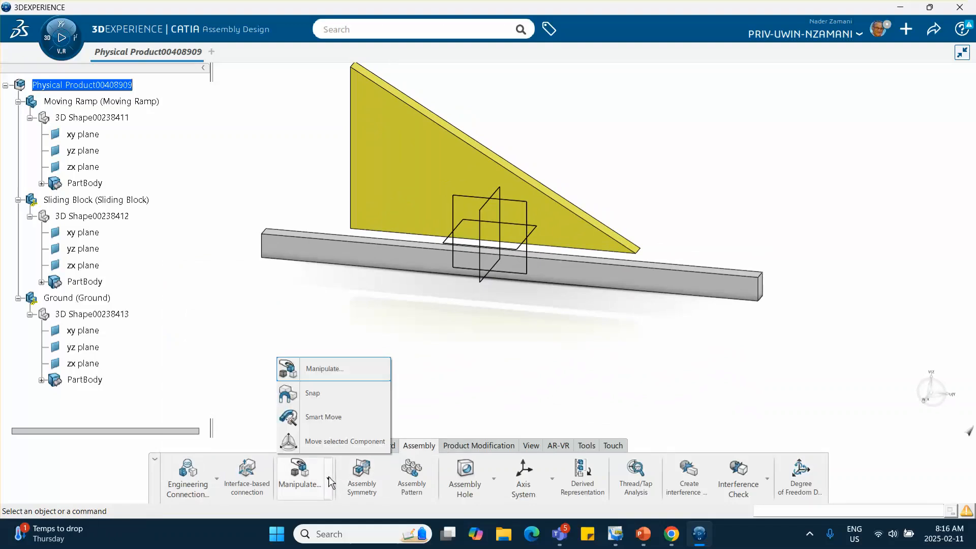
pyautogui.click(328, 400)
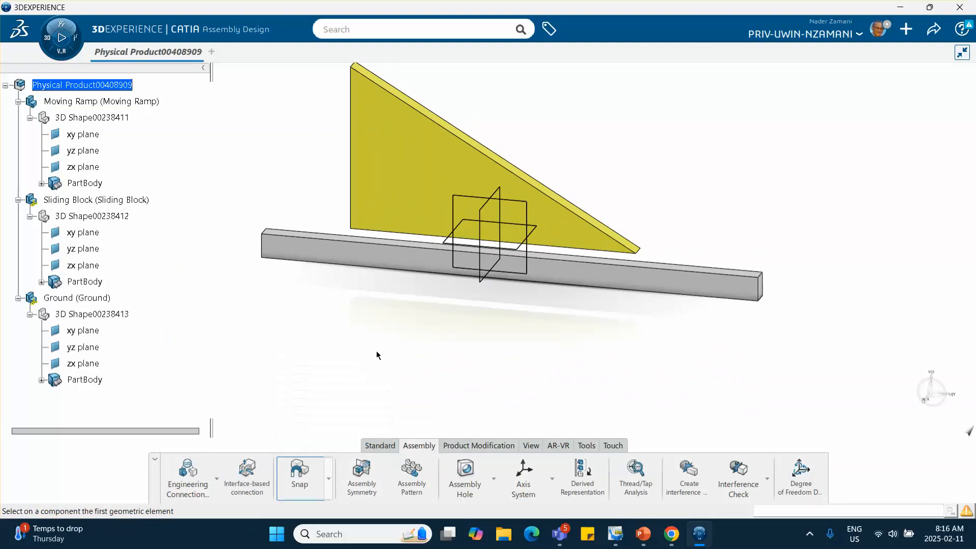
pyautogui.click(301, 236)
pyautogui.click(535, 244)
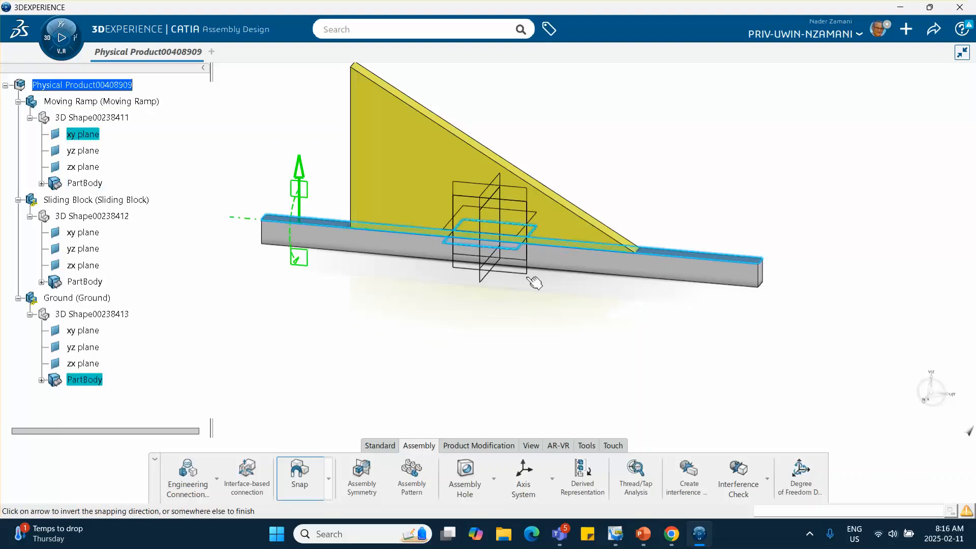
pyautogui.click(490, 327)
# - Snap the Sliding Block's lower front corner to the front corner at the top of the Moving Ramp
pyautogui.moveTo(490, 328); pyautogui.dragTo(431, 382, button='middle')
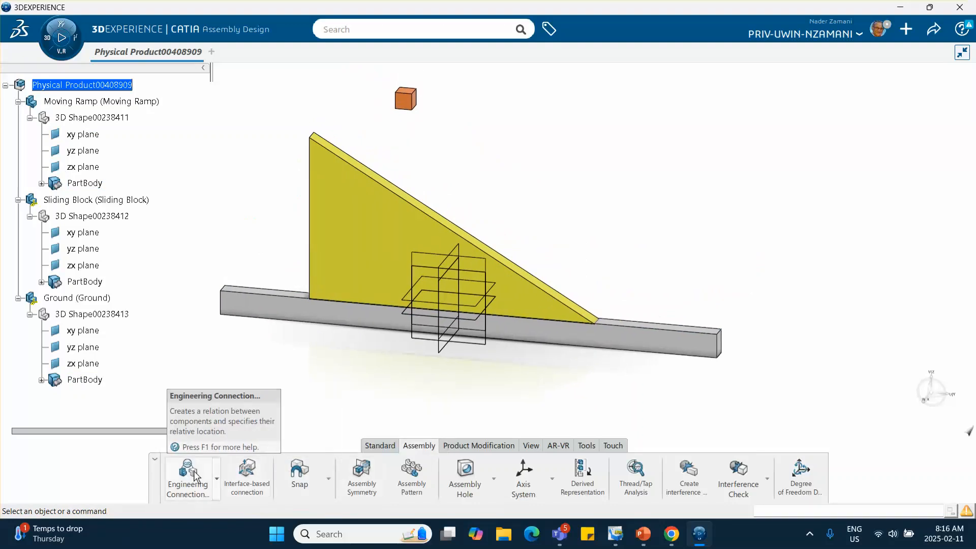
pyautogui.click(300, 475)
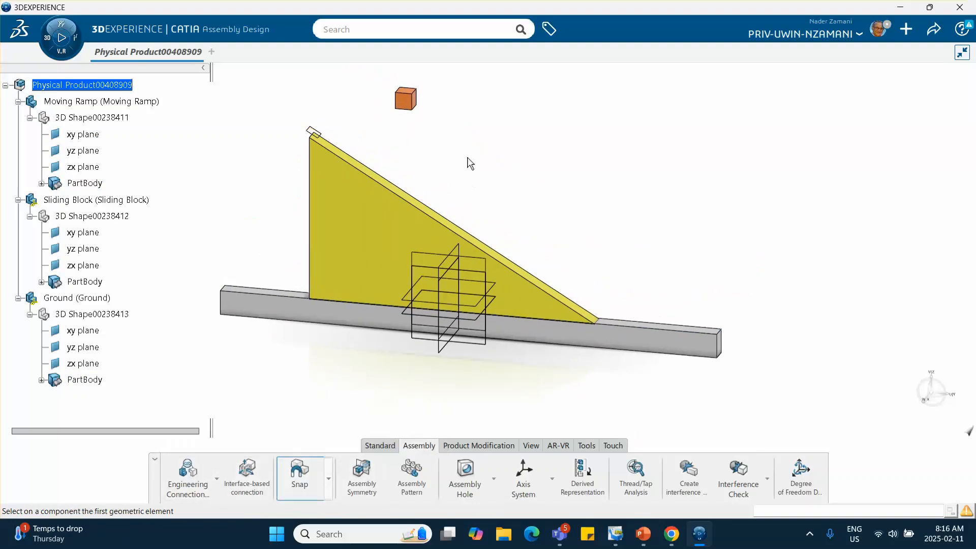
pyautogui.click(394, 110)
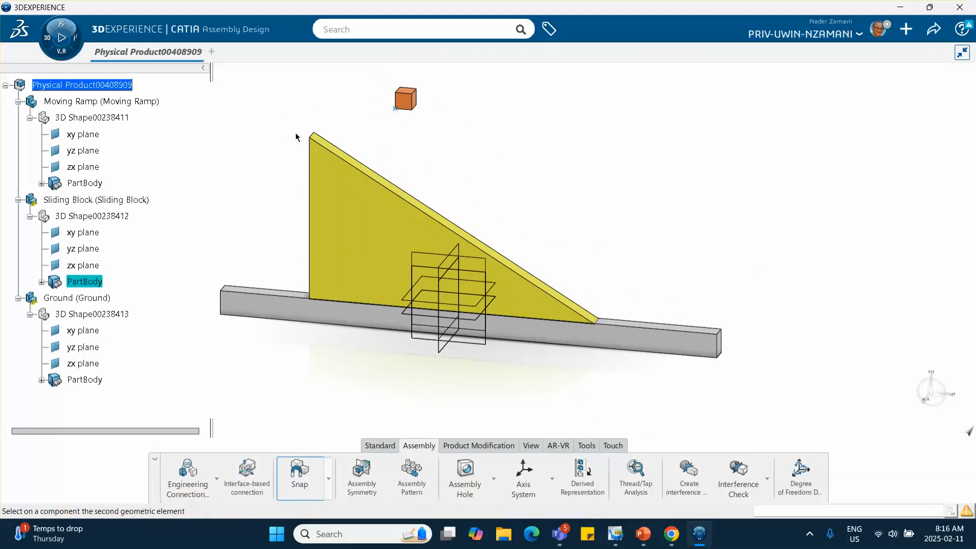
pyautogui.click(309, 139)
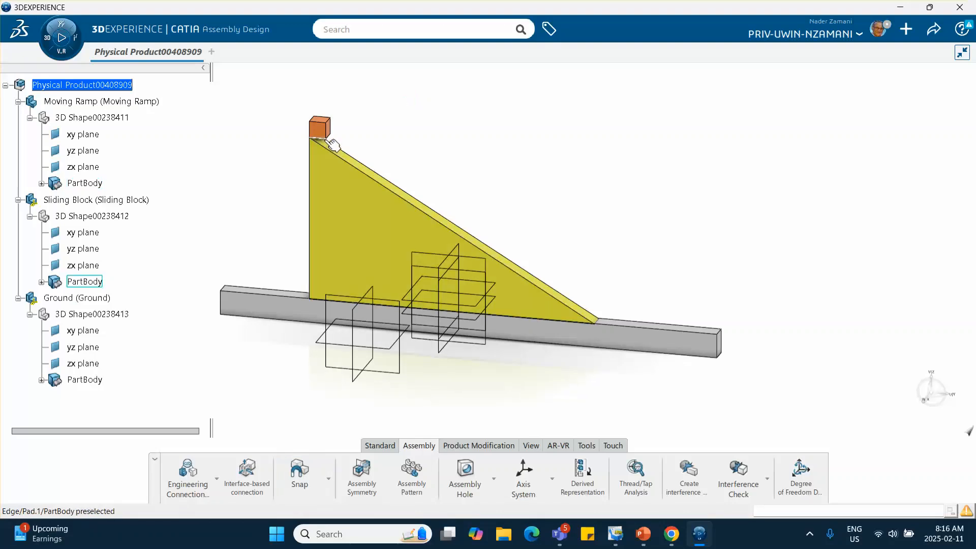
pyautogui.click(333, 143)
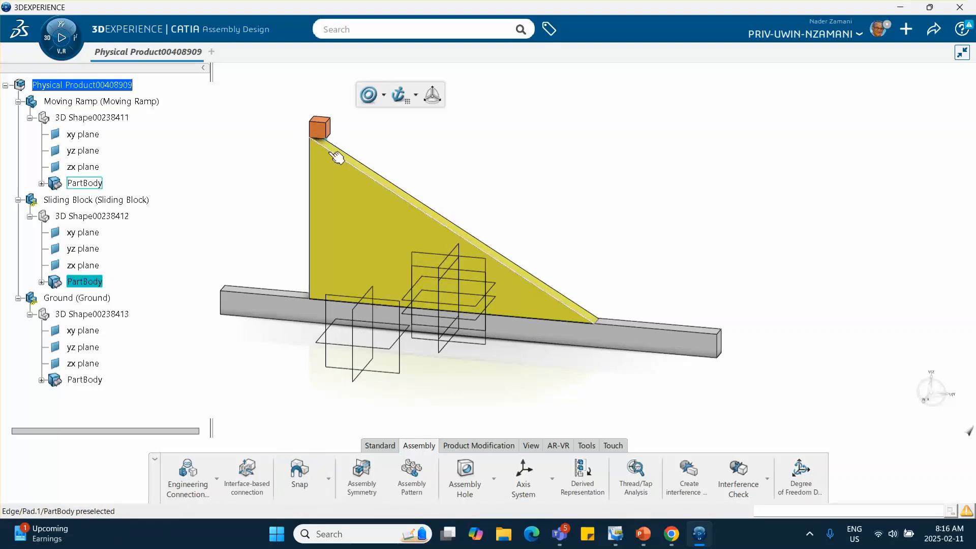
pyautogui.click(438, 150)
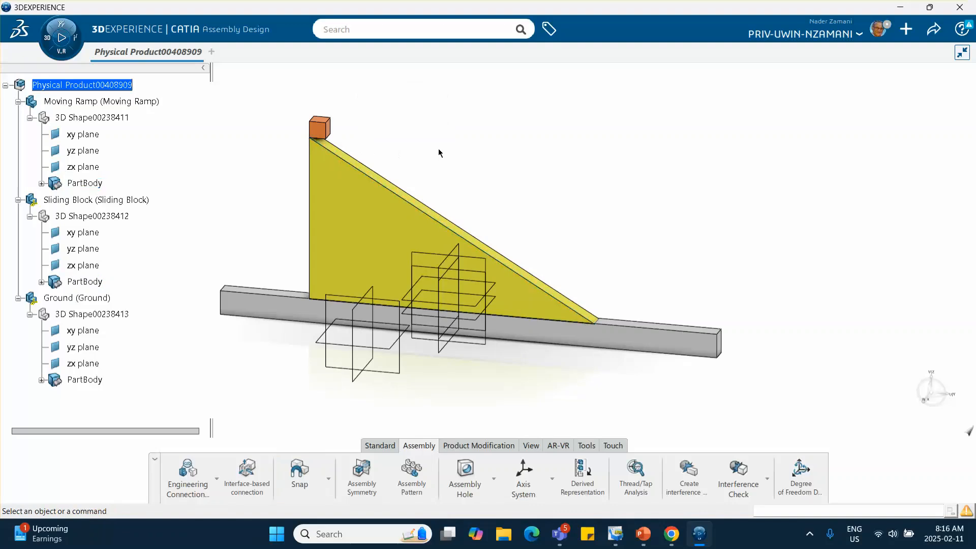
# - Try to snap the Moving Ramp's sloped front edge to the Sliding Block's bottom front edge
pyautogui.click(299, 473)
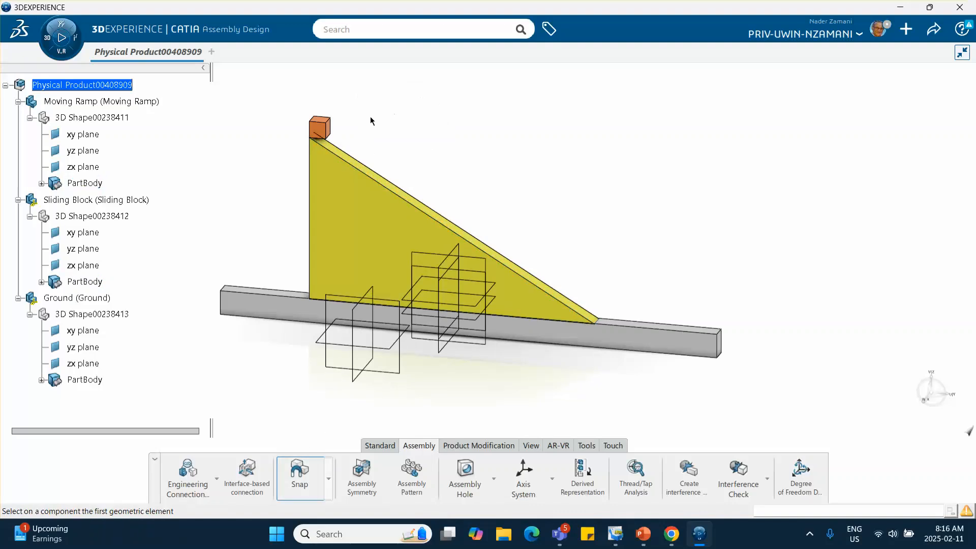
pyautogui.click(327, 147)
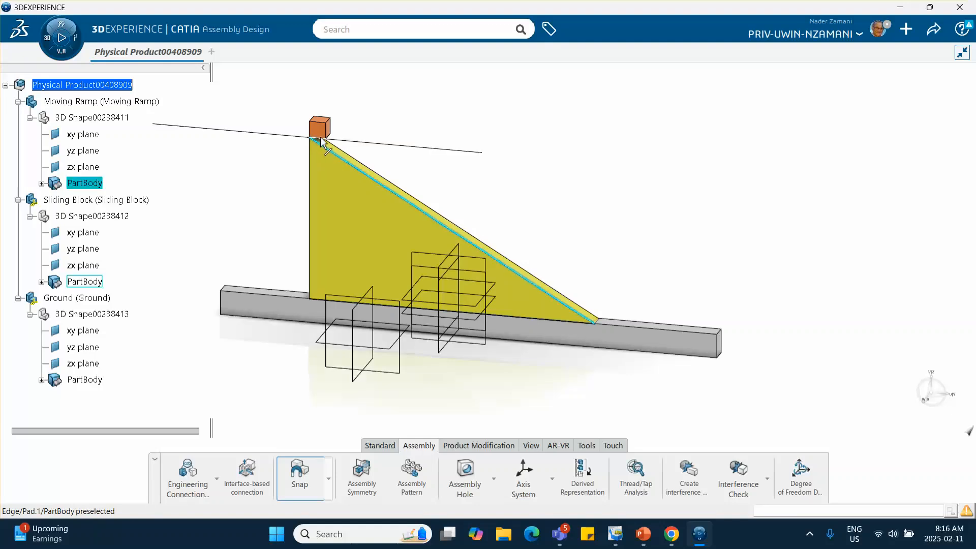
pyautogui.click(330, 139)
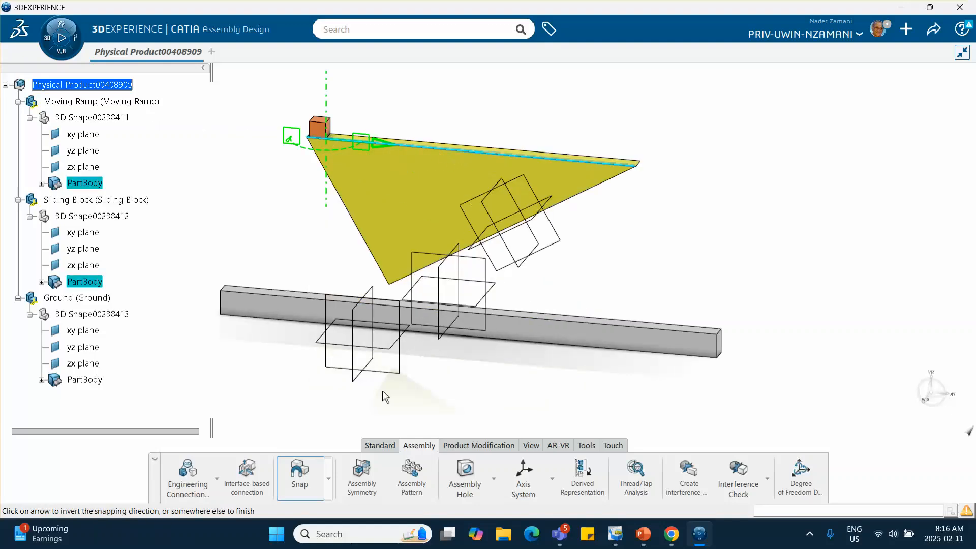
pyautogui.click(281, 372)
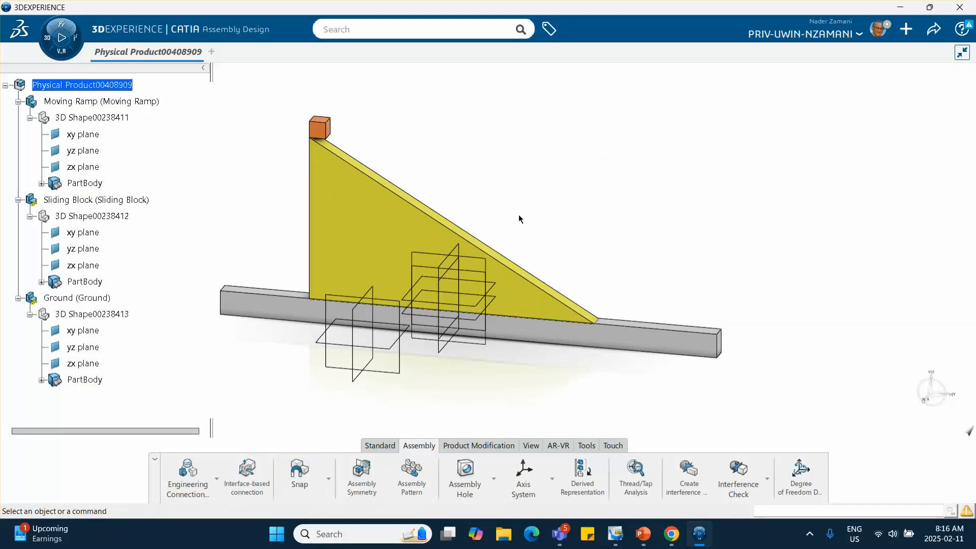
# - Snap the Sliding Block's bottom front edge to the Moving Ramp's sloped front edge so the block aligns with the incline
pyautogui.click(299, 472)
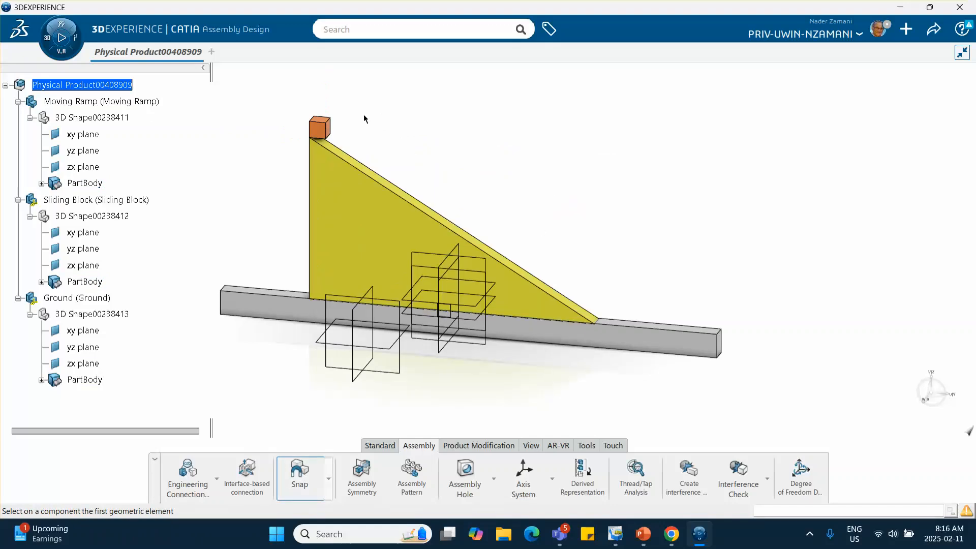
pyautogui.click(322, 138)
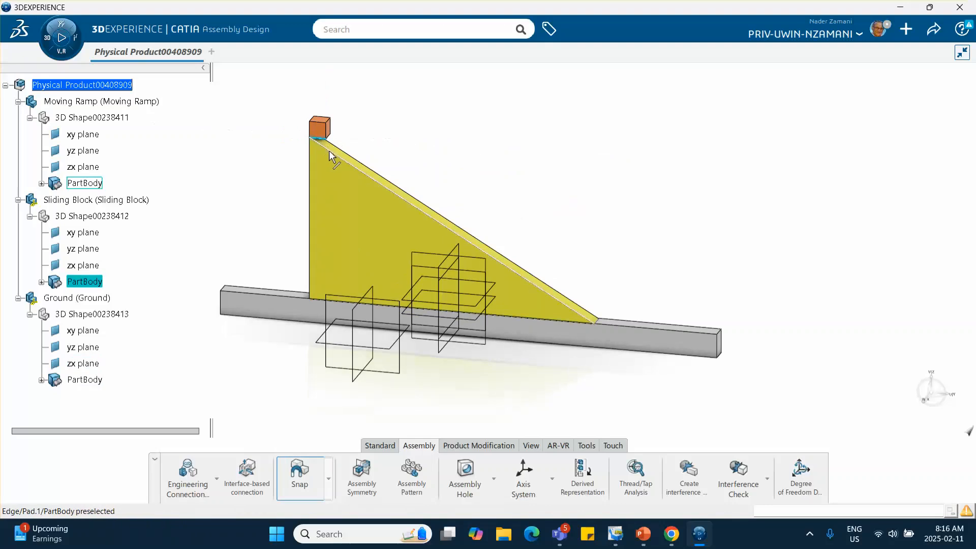
pyautogui.click(331, 153)
pyautogui.click(416, 151)
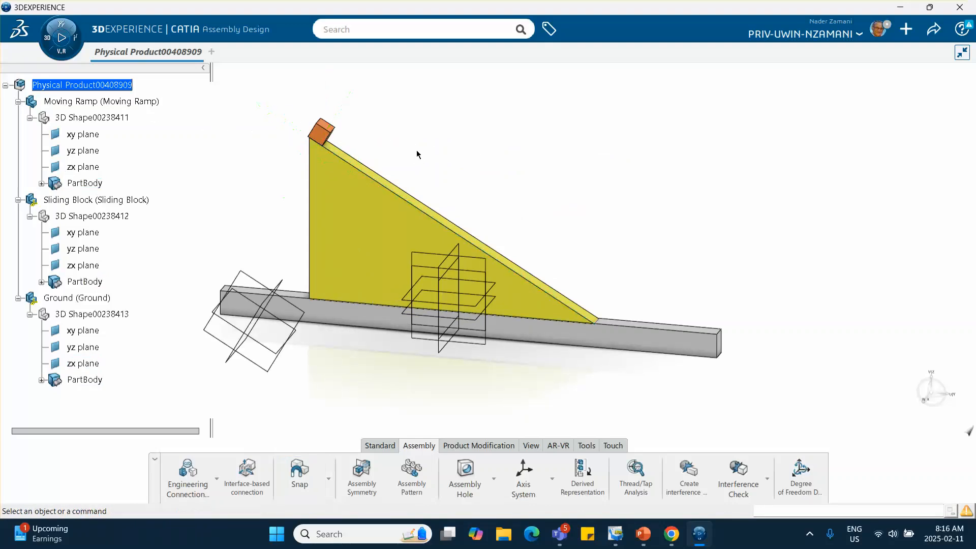
pyautogui.moveTo(416, 151); pyautogui.dragTo(553, 203, button='middle')
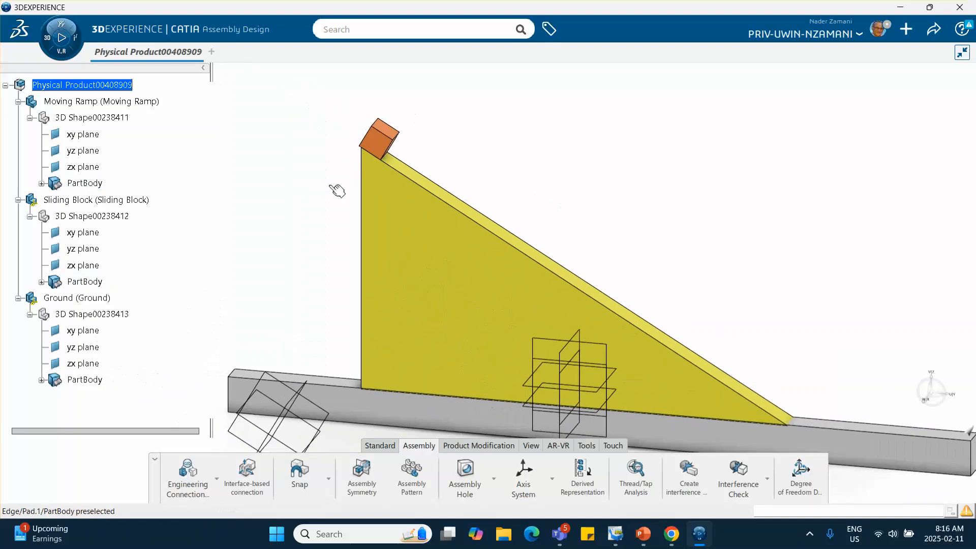
# - Snap the Sliding Block's lower corner onto the Moving Ramp's vertical edge at the top of the ramp
pyautogui.click(299, 475)
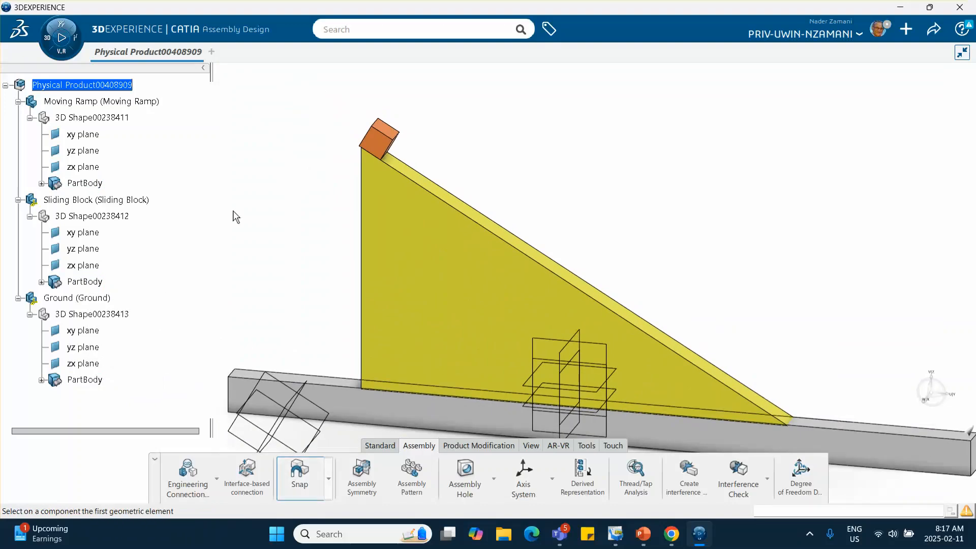
pyautogui.click(358, 147)
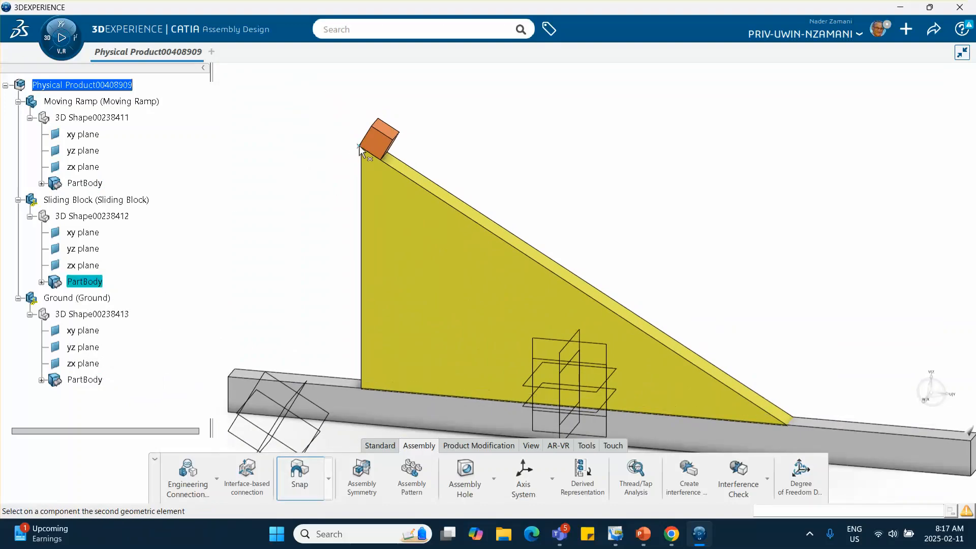
pyautogui.click(361, 197)
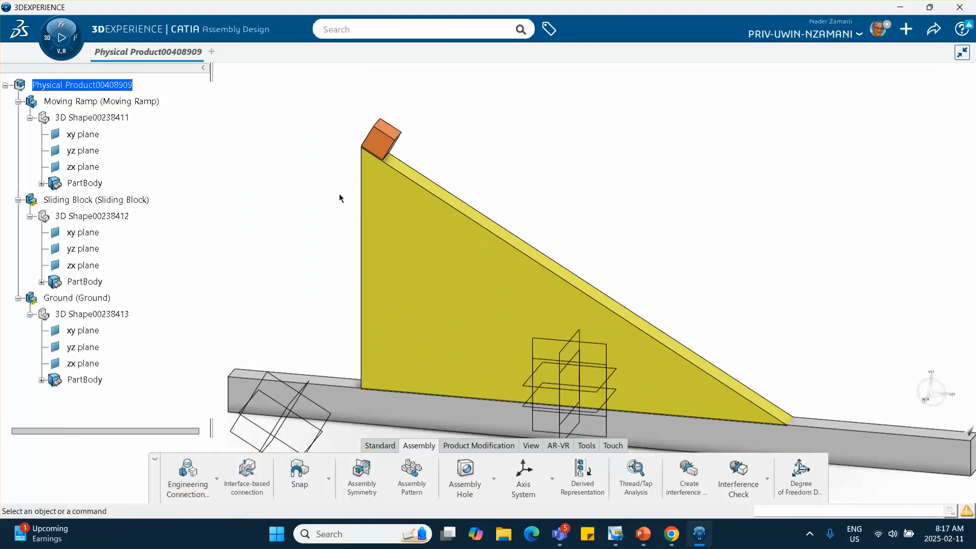
pyautogui.moveTo(339, 193); pyautogui.dragTo(244, 235, button='middle')
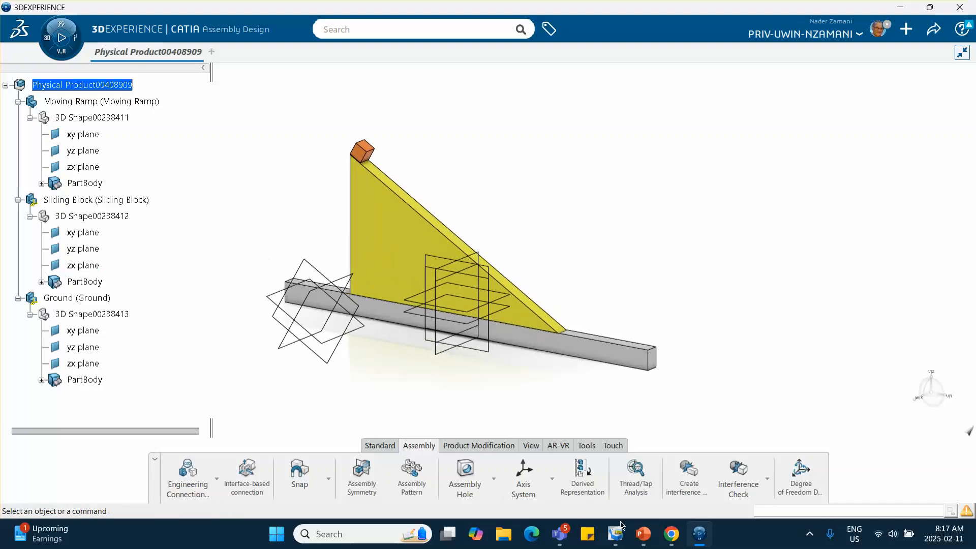
# - Switch to the PowerPoint presentation, review the title slide's ramp and block motion diagram, and return to 3DEXPERIENCE
pyautogui.click(641, 534)
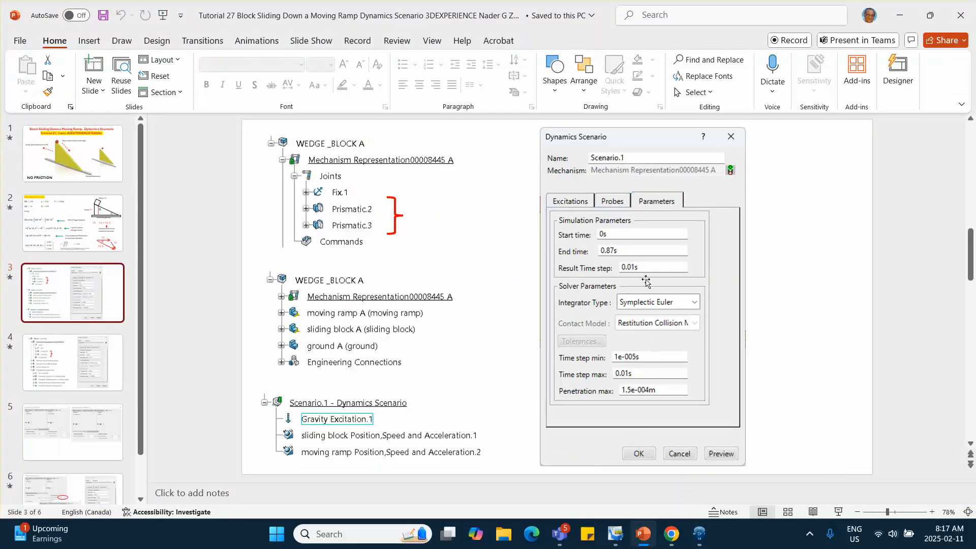
pyautogui.click(96, 178)
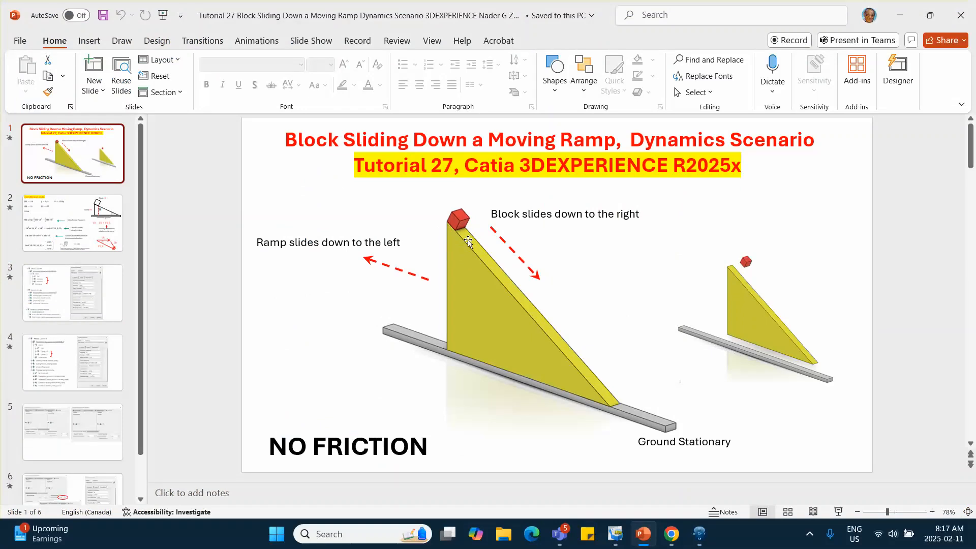
pyautogui.click(900, 15)
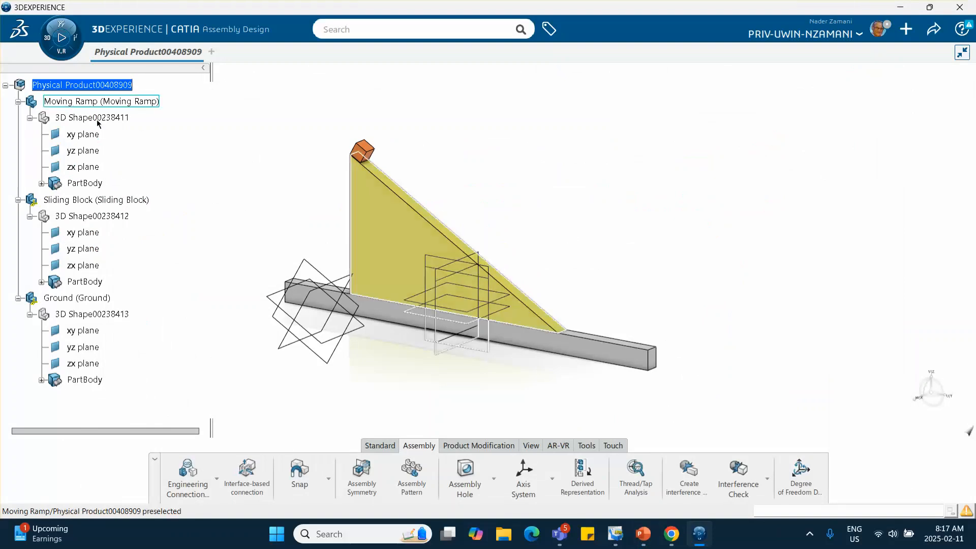
# - Anchor the Ground in the assembly with a Fix engineering connection
pyautogui.moveTo(214, 338); pyautogui.dragTo(244, 311, button='middle')
pyautogui.click(249, 328)
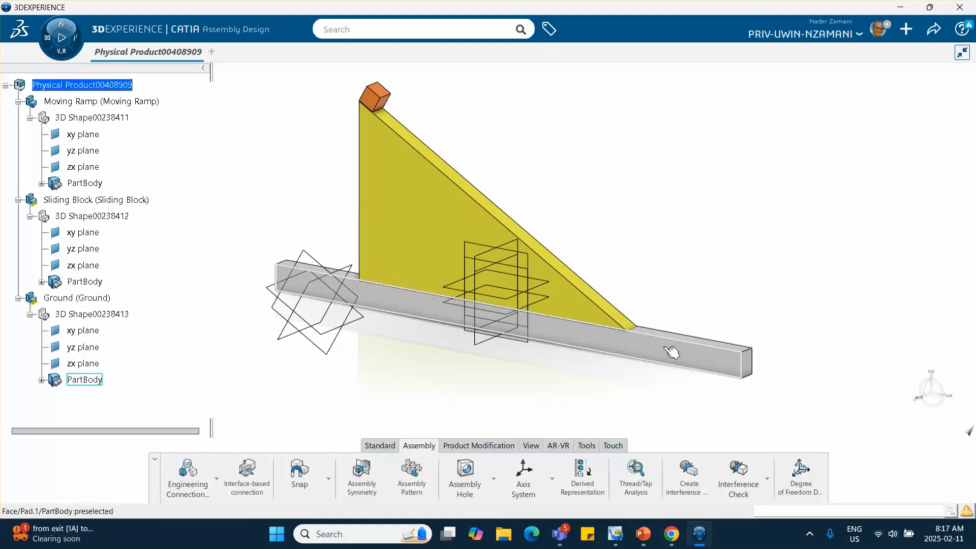
pyautogui.click(188, 480)
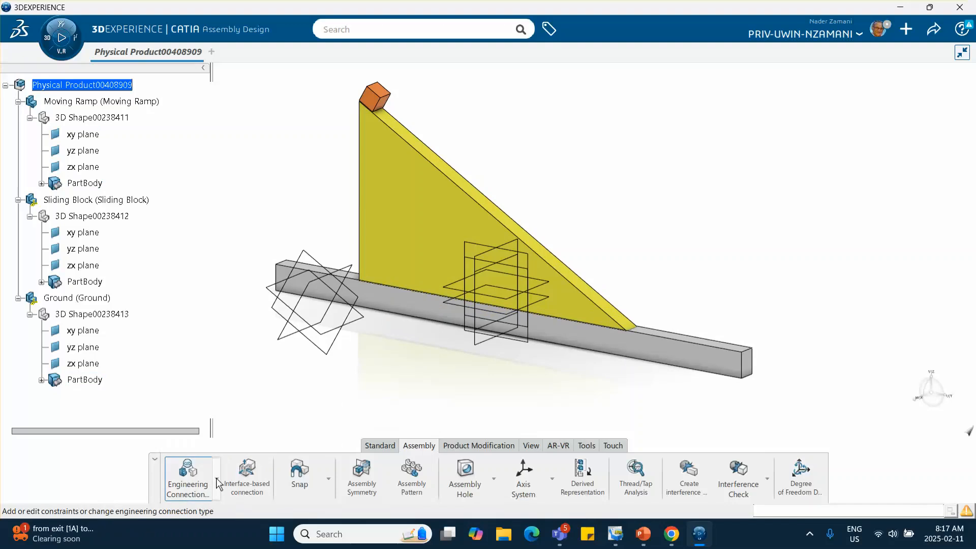
pyautogui.click(218, 483)
pyautogui.click(196, 442)
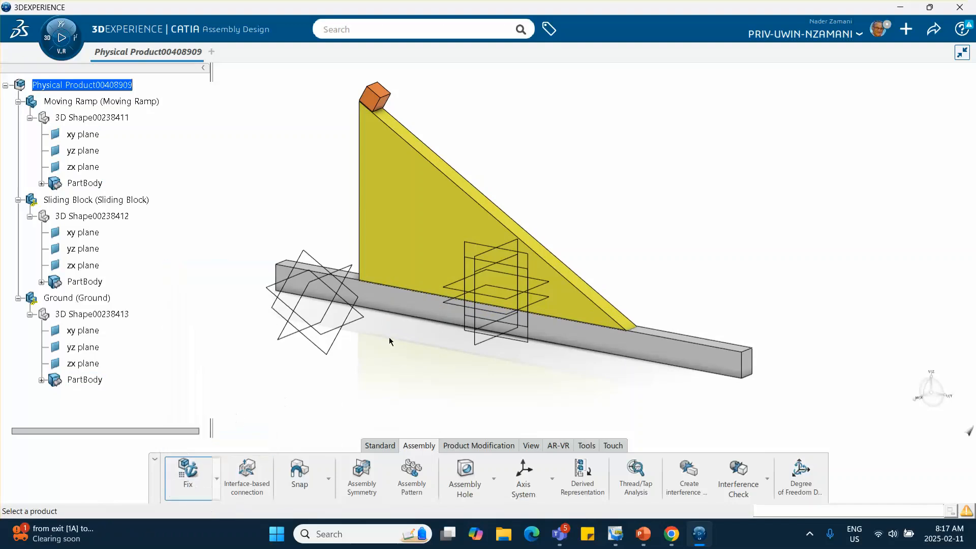
pyautogui.click(90, 315)
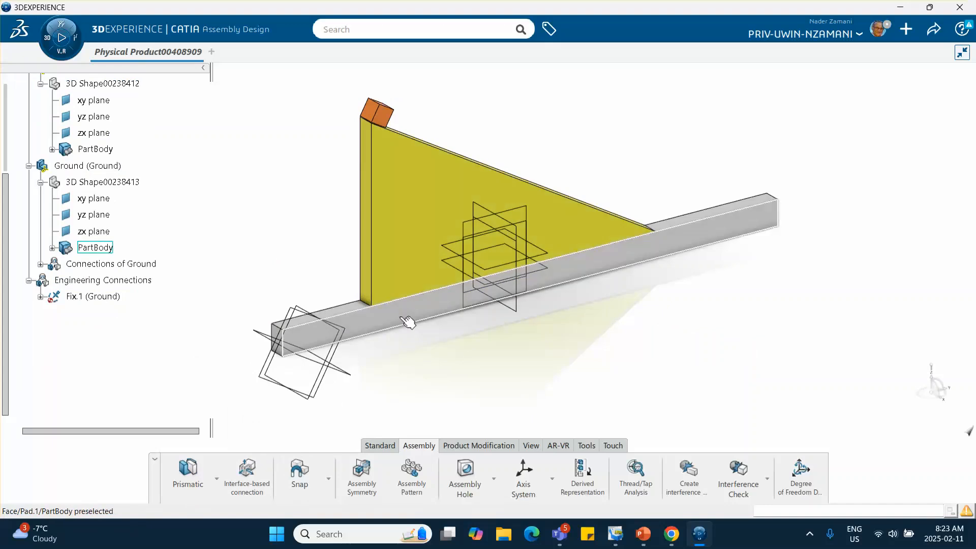
# - Set up a Prismatic connection between Moving Ramp and Ground using coincident long edges at the ramp's base and coincident side faces
pyautogui.click(187, 471)
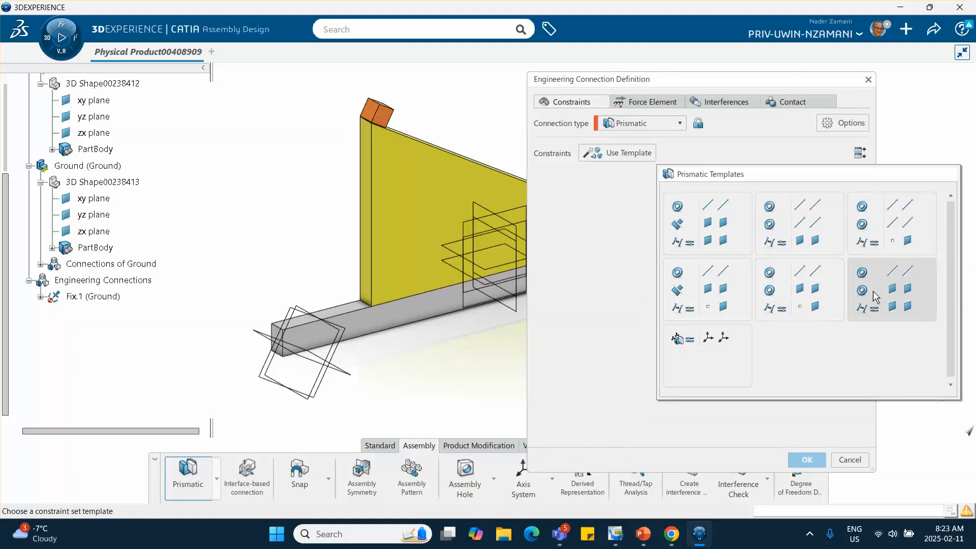
pyautogui.click(873, 296)
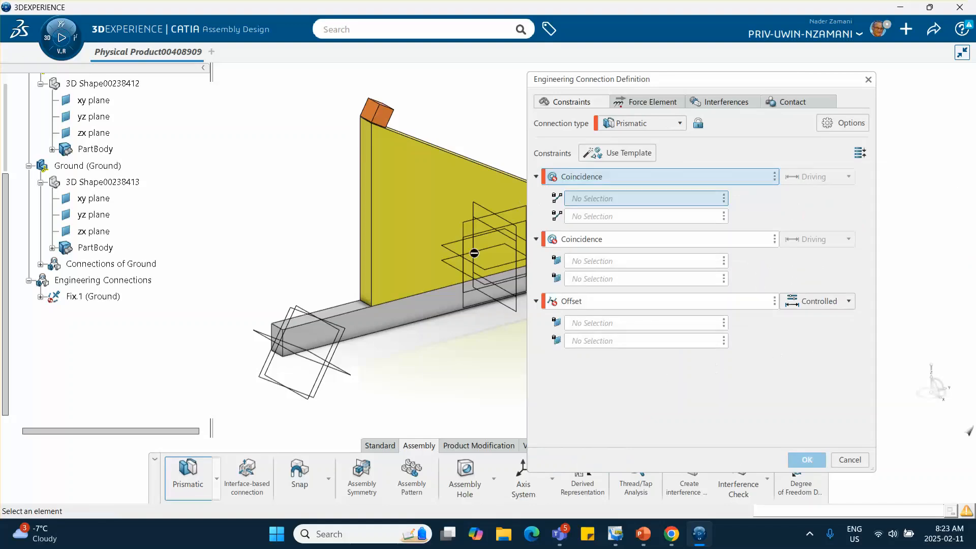
pyautogui.click(431, 297)
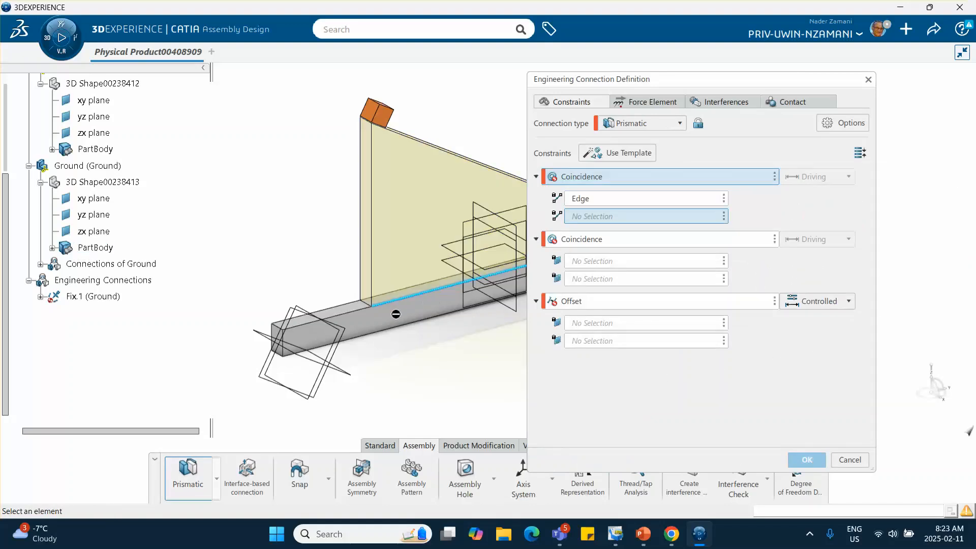
pyautogui.click(357, 318)
pyautogui.click(416, 227)
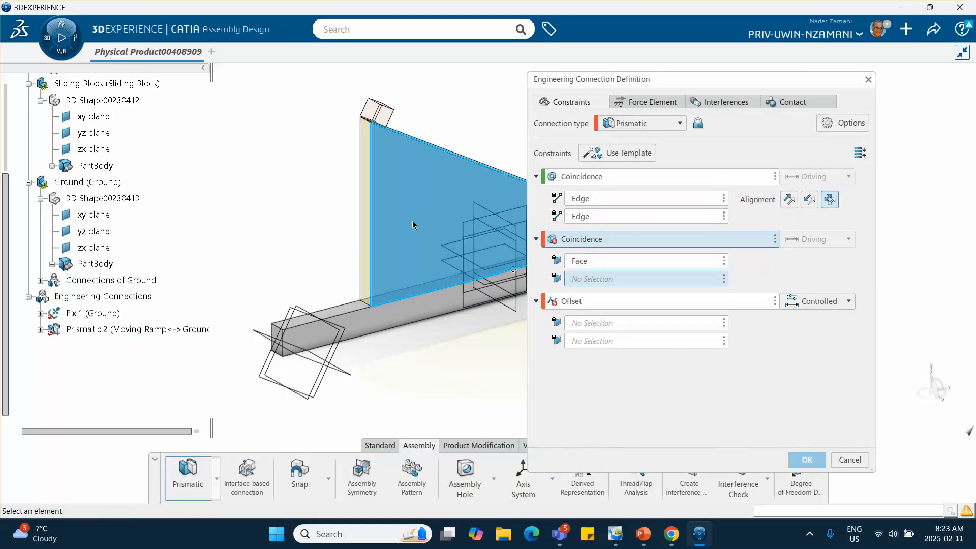
pyautogui.click(380, 320)
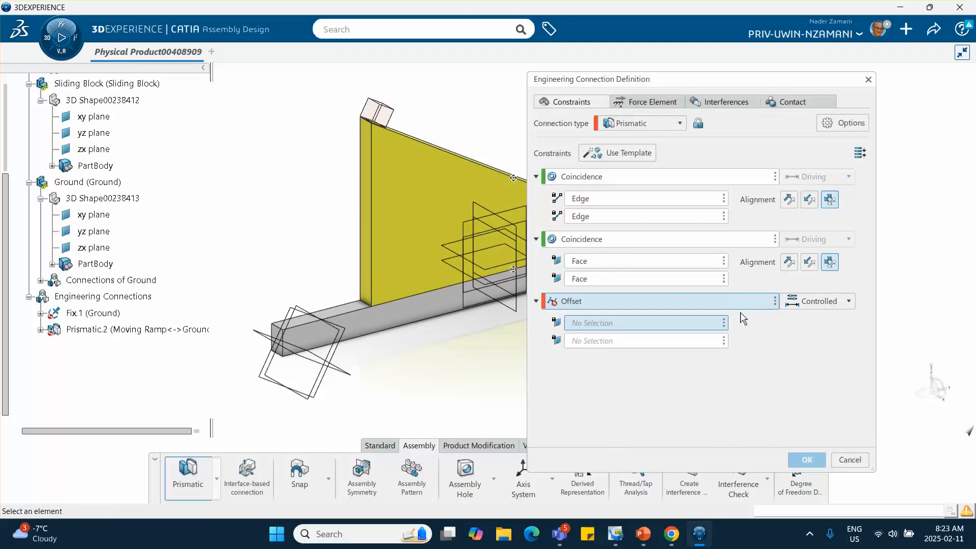
# - Delete the unused Offset constraint from the ramp-to-ground Prismatic connection and accept the connection despite the interference clash
pyautogui.click(775, 301)
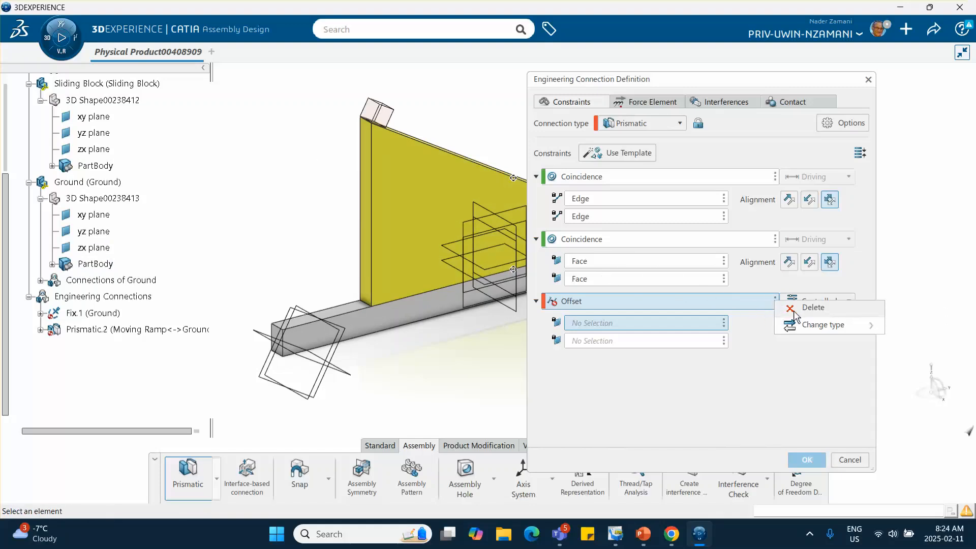
pyautogui.click(794, 307)
pyautogui.click(807, 459)
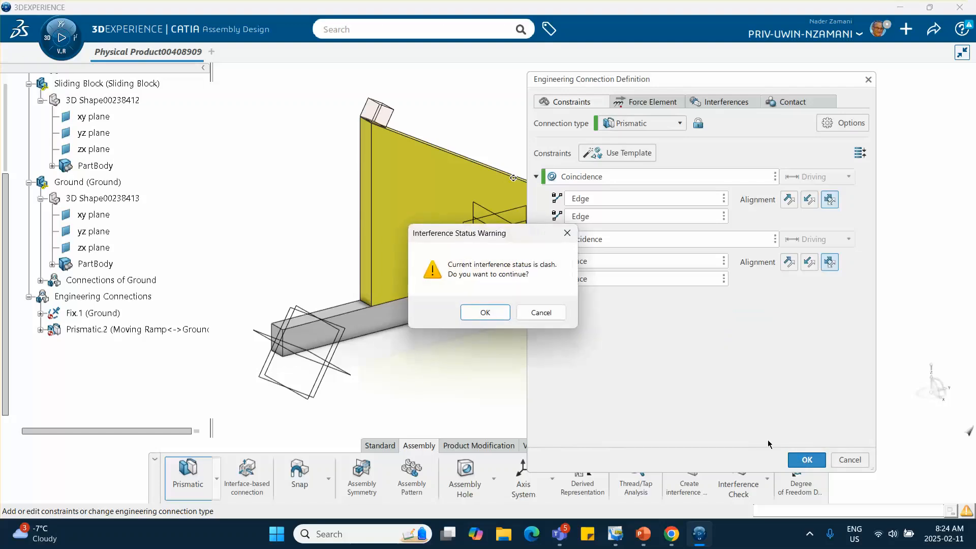
pyautogui.click(487, 316)
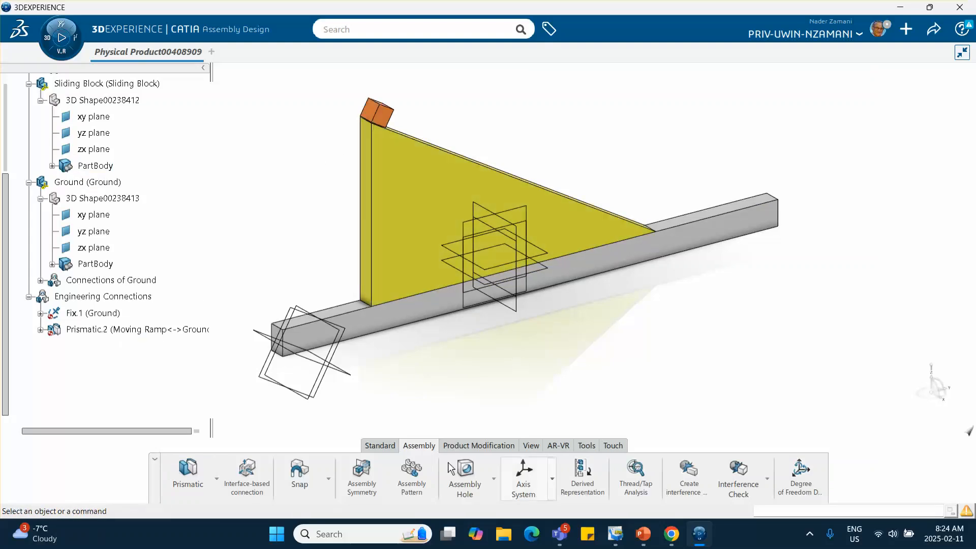
# - Set up a Prismatic connection between Sliding Block and Moving Ramp using the block's bottom edge, the ramp's sloped edge and their side faces
pyautogui.click(208, 476)
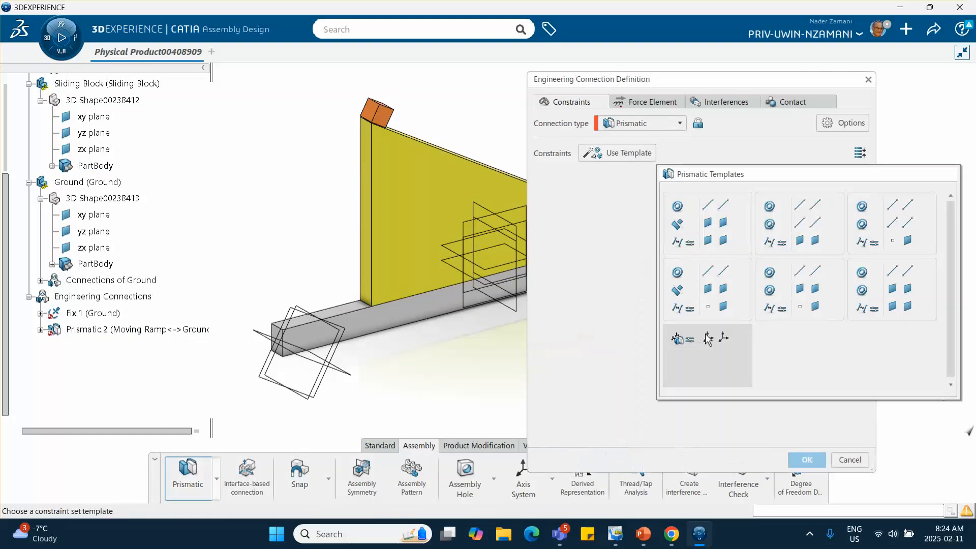
pyautogui.click(893, 296)
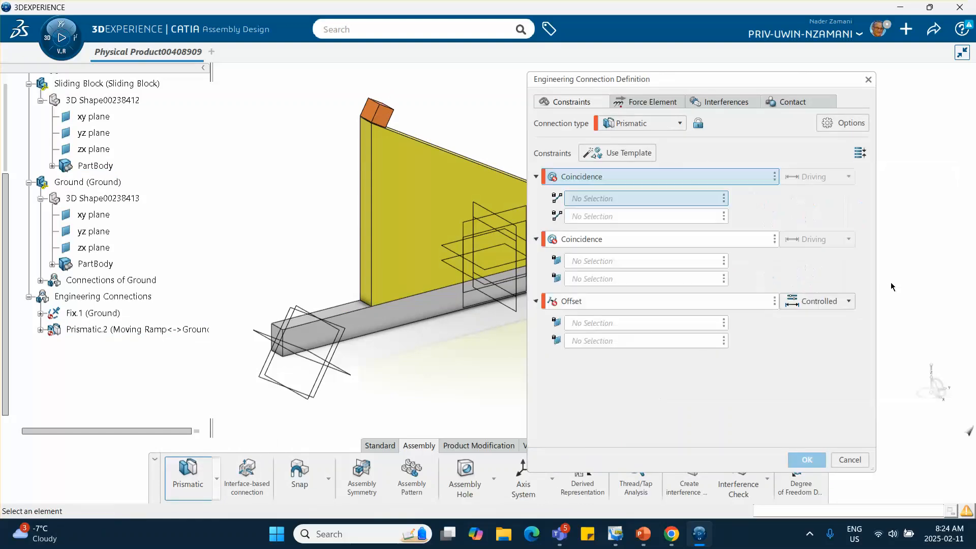
pyautogui.moveTo(441, 201); pyautogui.dragTo(292, 135, button='middle')
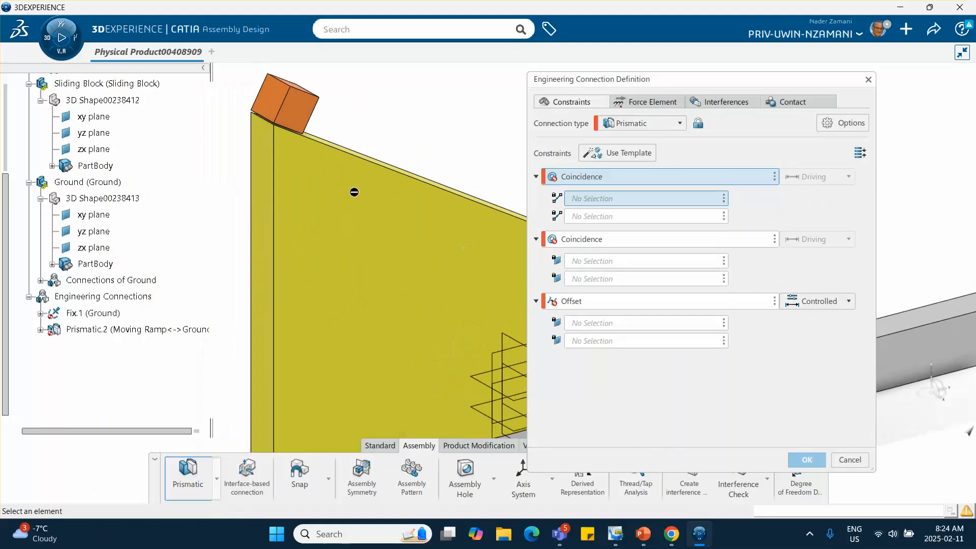
pyautogui.click(295, 133)
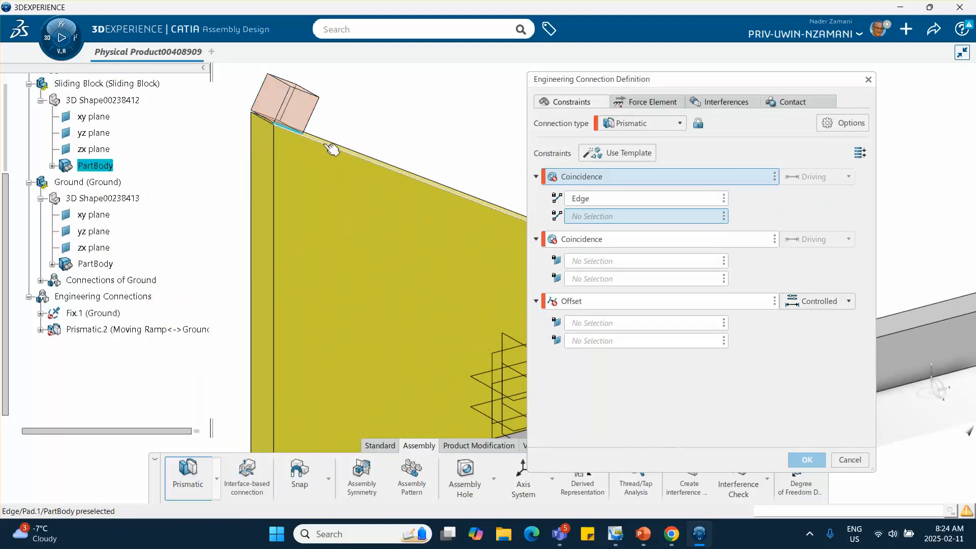
pyautogui.click(331, 148)
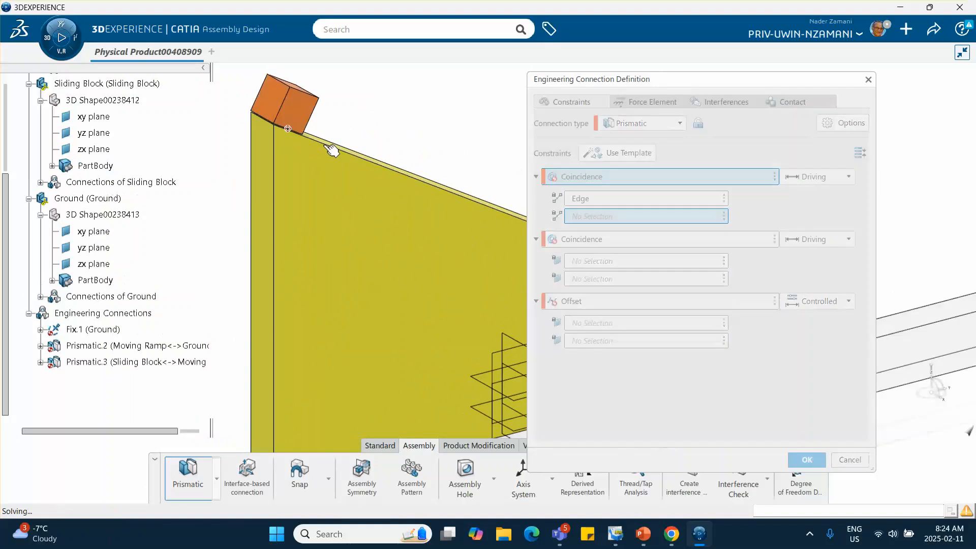
pyautogui.click(306, 122)
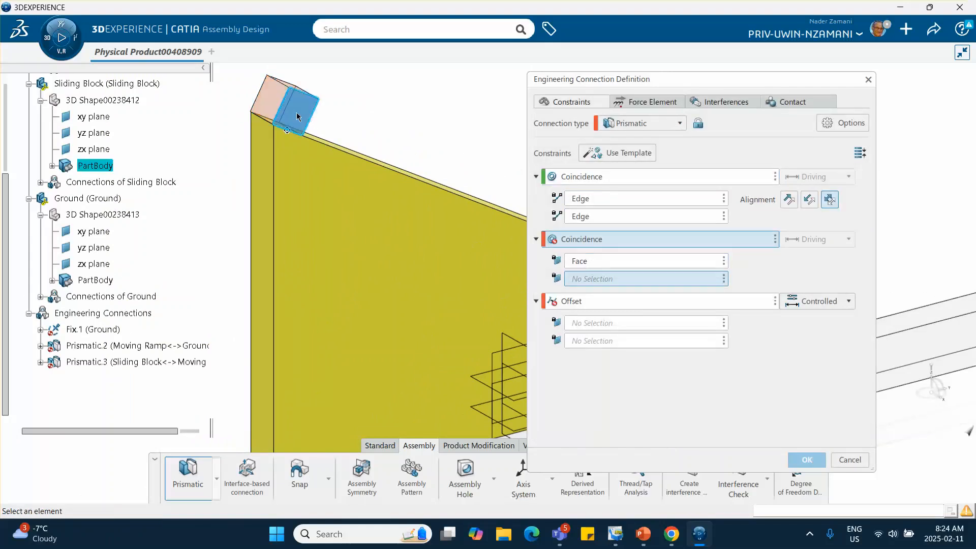
pyautogui.click(315, 183)
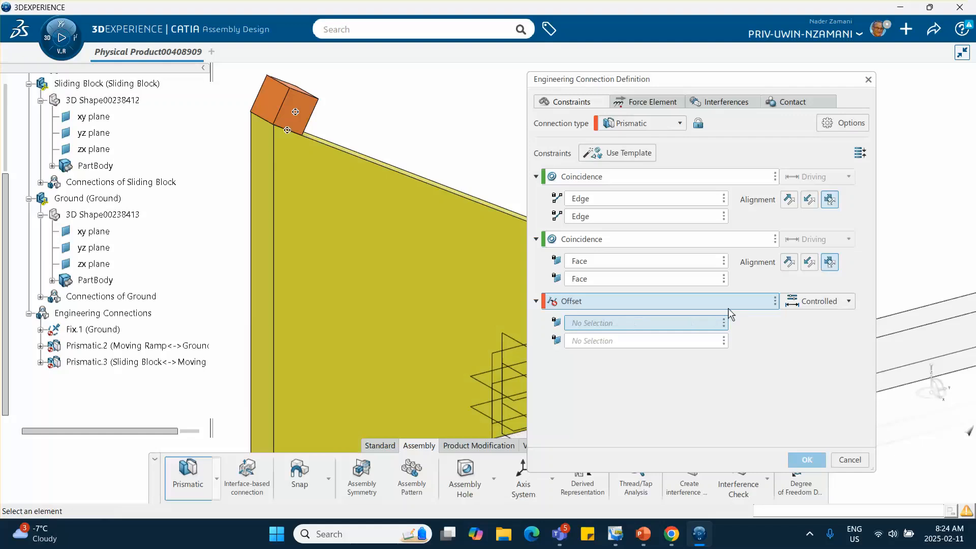
# - Delete the Offset constraint from the block-to-ramp Prismatic connection and accept it without making check contact a specification
pyautogui.click(775, 301)
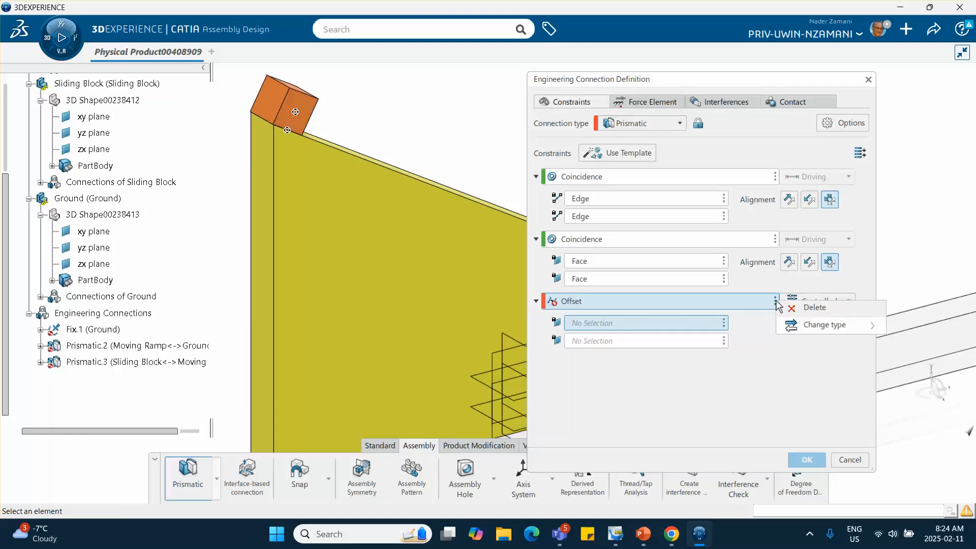
pyautogui.click(808, 308)
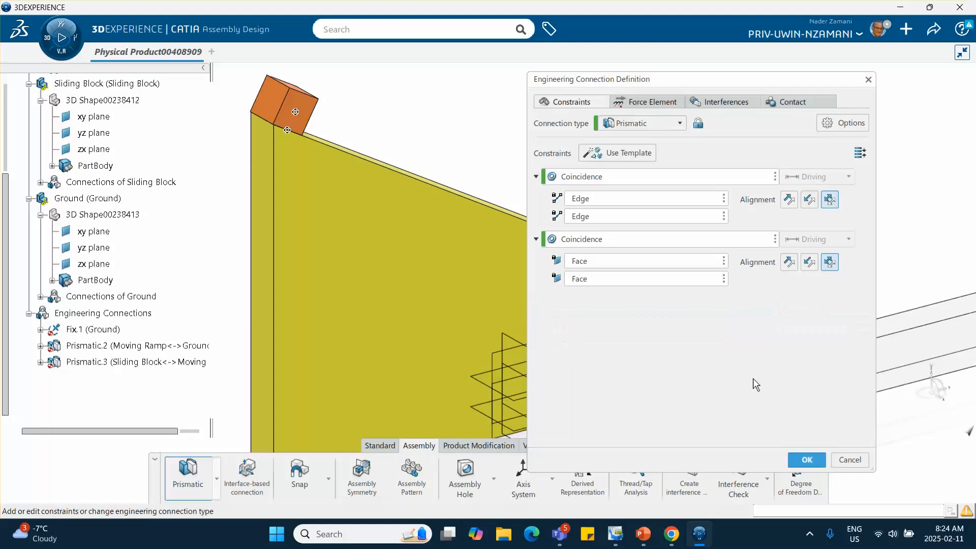
pyautogui.click(800, 453)
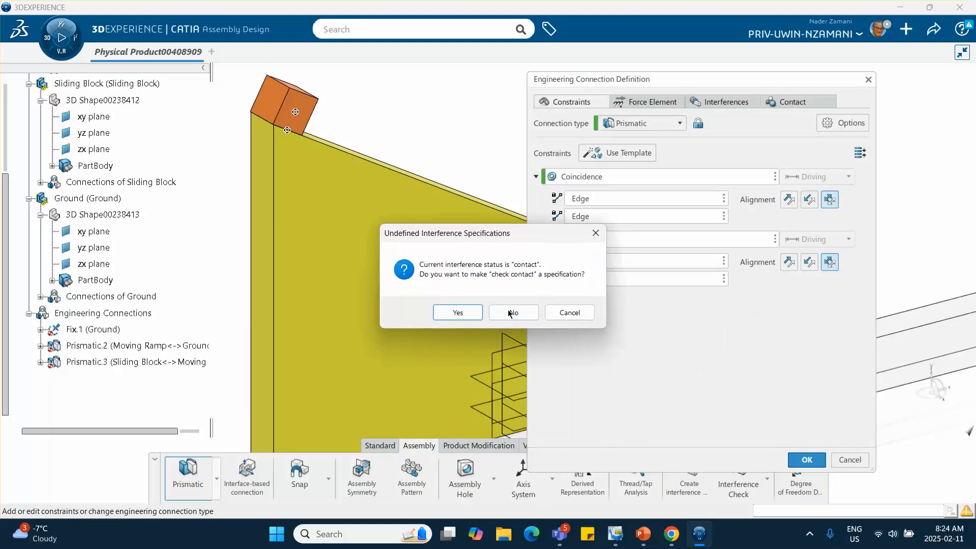
pyautogui.click(511, 313)
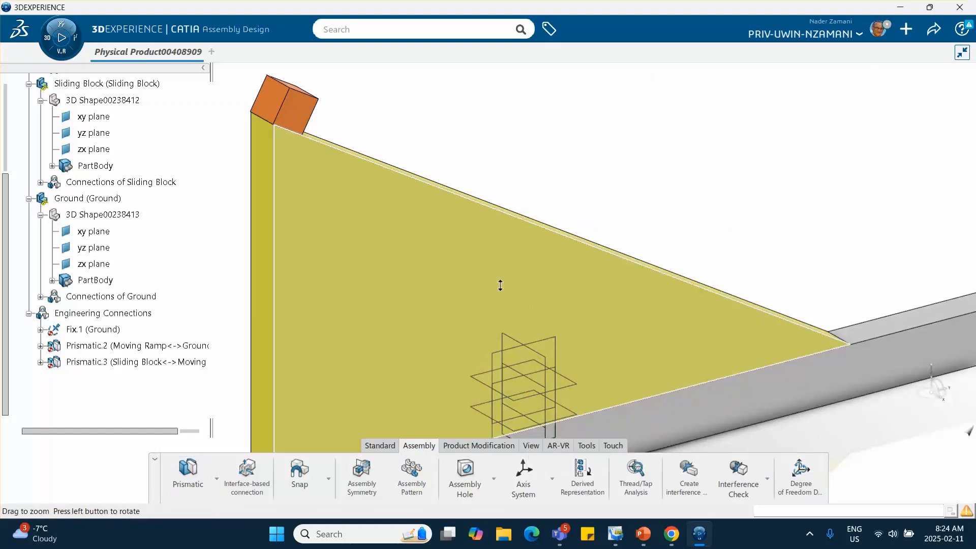
# - Update the assembly so that its engineering connections are resolved
pyautogui.moveTo(500, 286); pyautogui.dragTo(482, 272, button='middle')
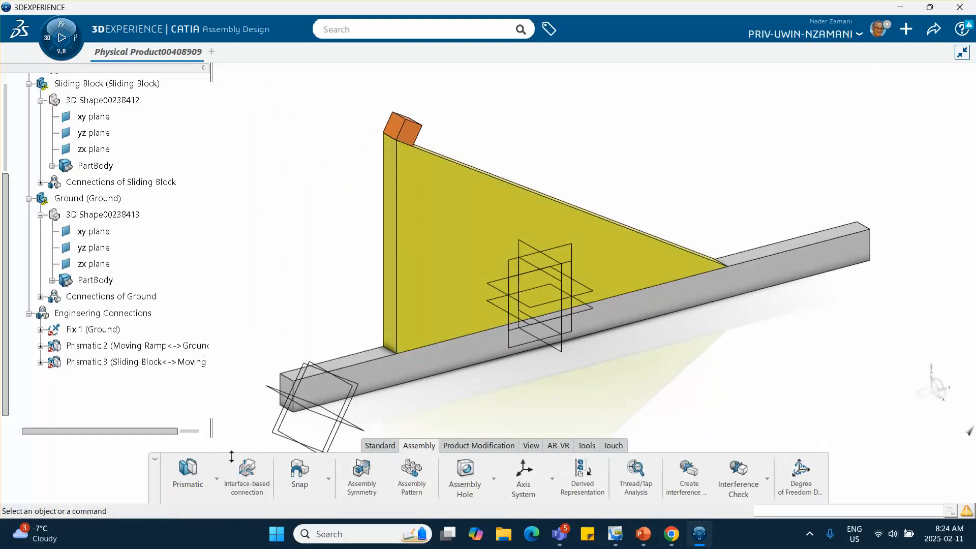
pyautogui.click(377, 446)
pyautogui.click(626, 472)
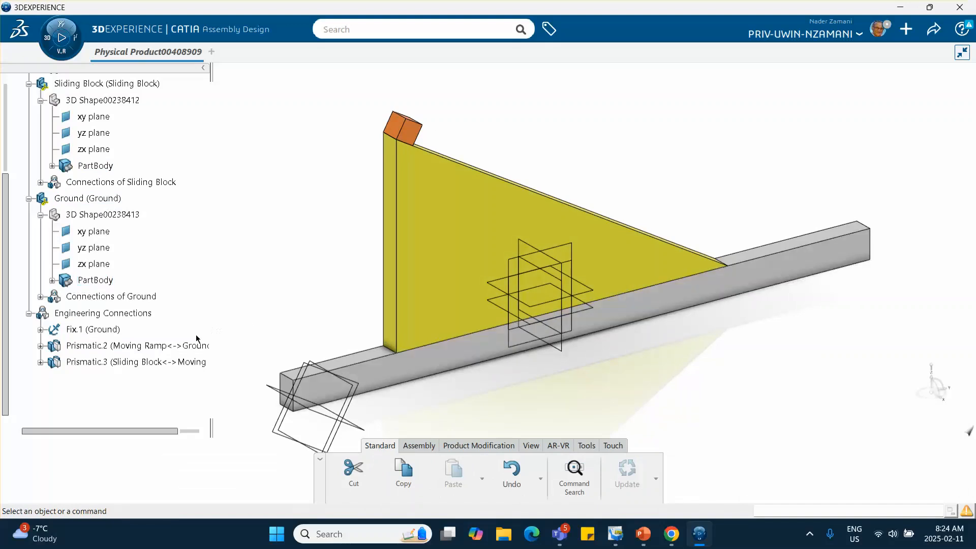
# - Switch from Assembly Design to the Mechanical Systems Design app for the current product
pyautogui.click(48, 38)
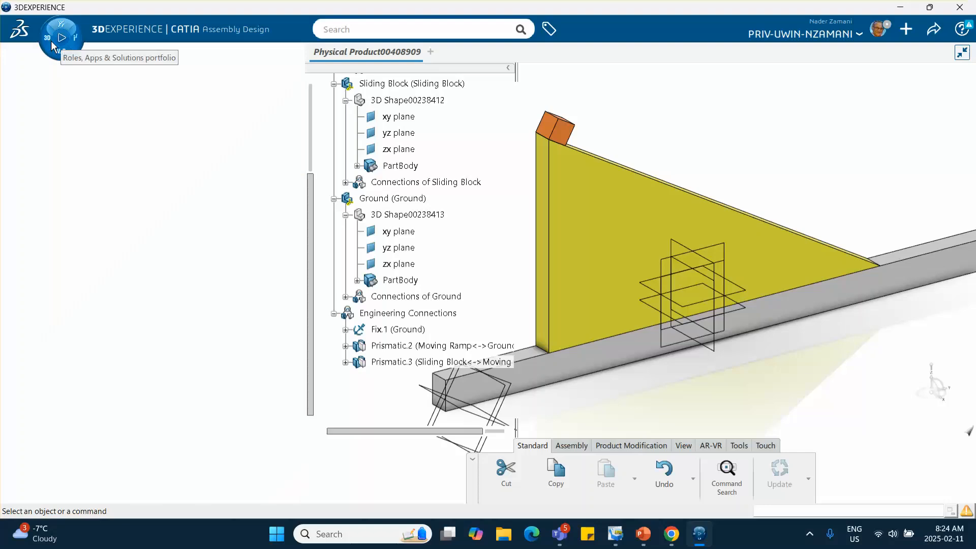
pyautogui.scroll(-2, 127, 231)
pyautogui.scroll(-3, 127, 231)
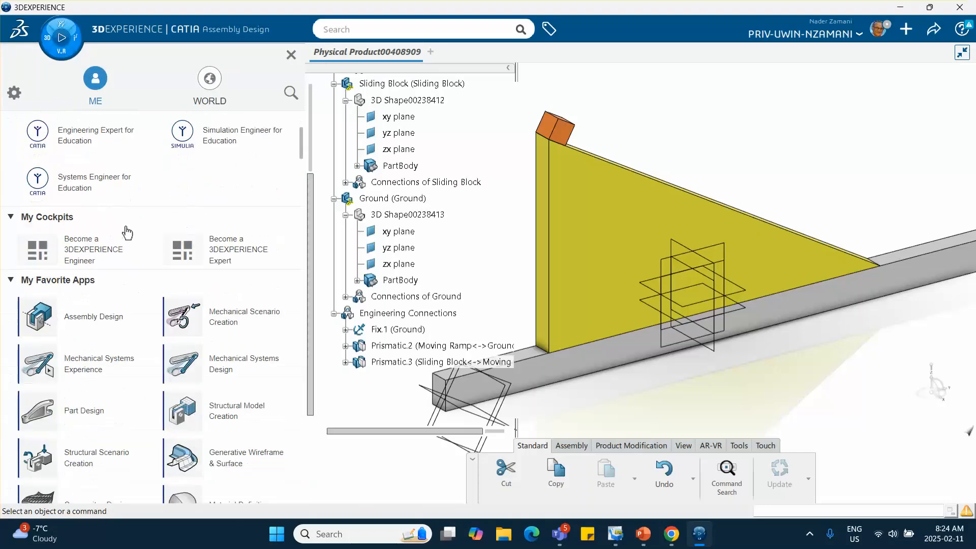
pyautogui.click(249, 371)
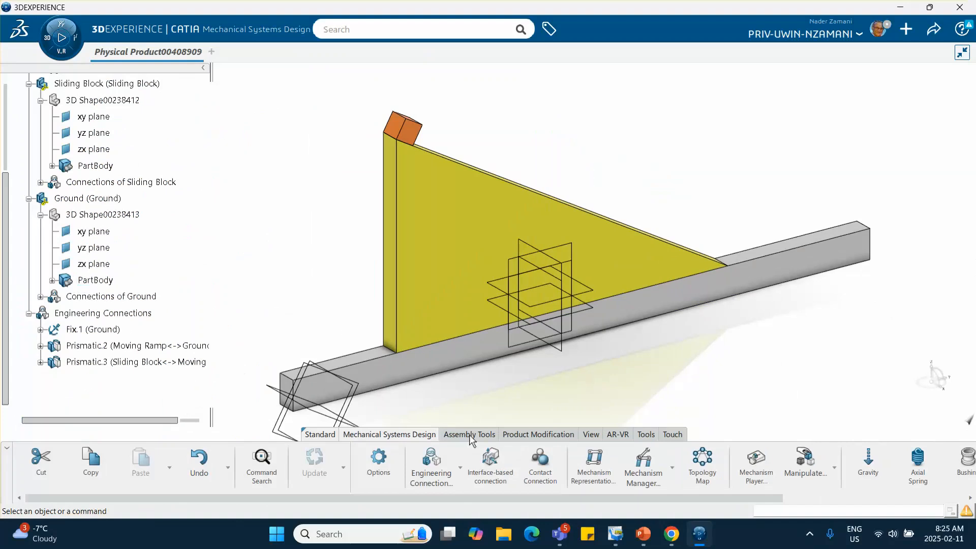
# - Start Weight Definition on the product and select the Moving Ramp as the part whose weight is defined
pyautogui.scroll(-3, 510, 459)
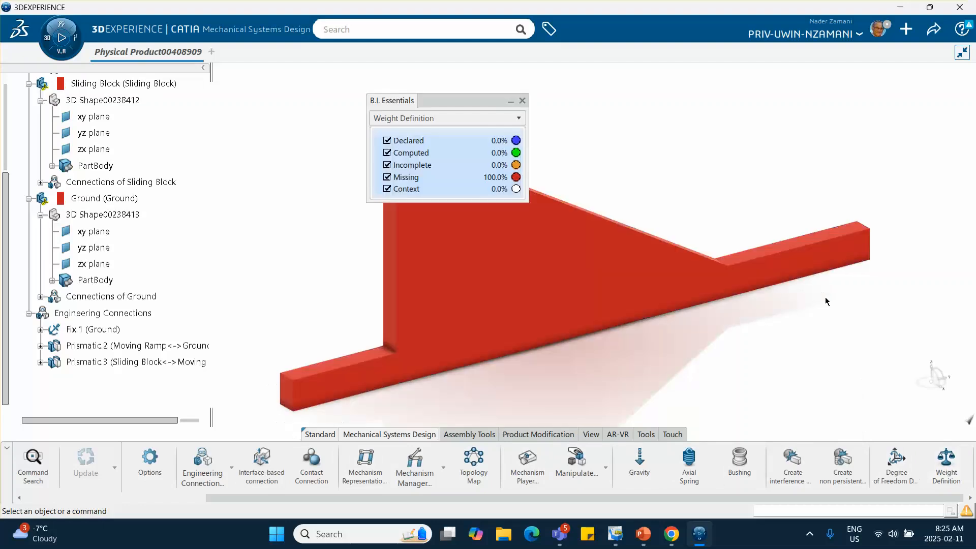
pyautogui.moveTo(464, 100); pyautogui.dragTo(715, 93)
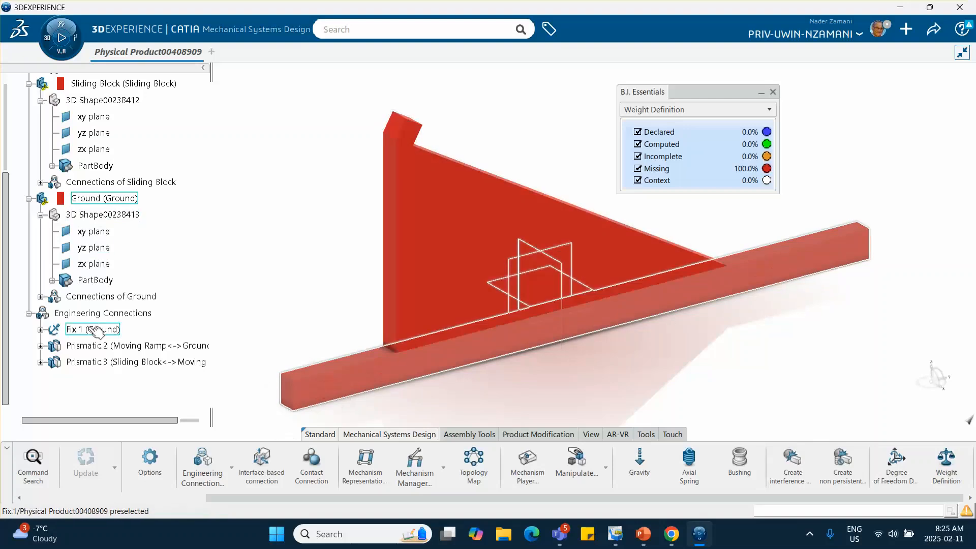
pyautogui.scroll(1, 136, 301)
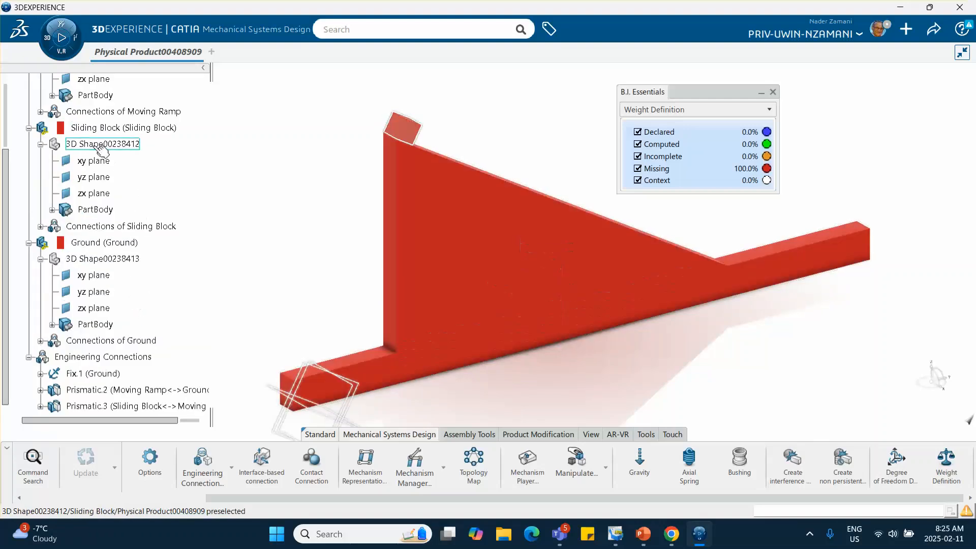
pyautogui.scroll(1, 125, 116)
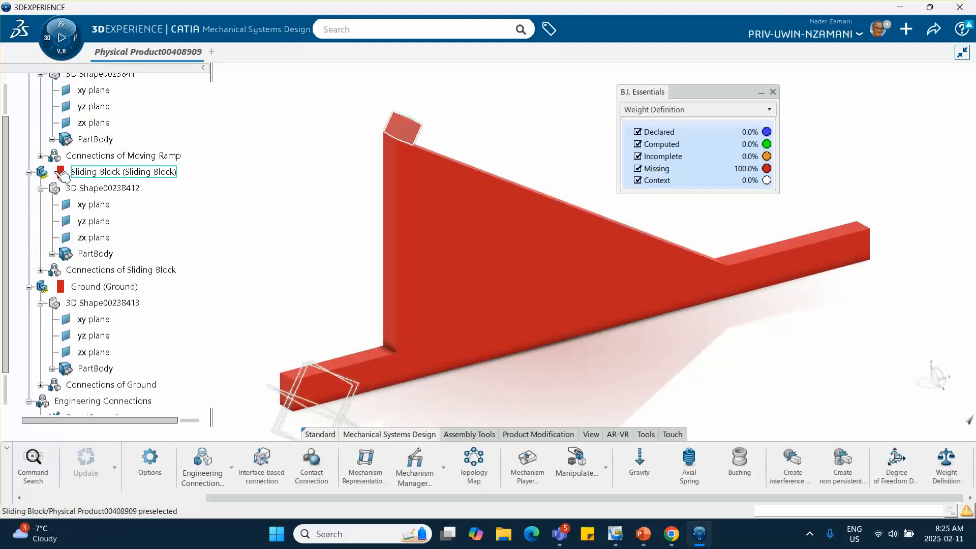
pyautogui.scroll(2, 135, 160)
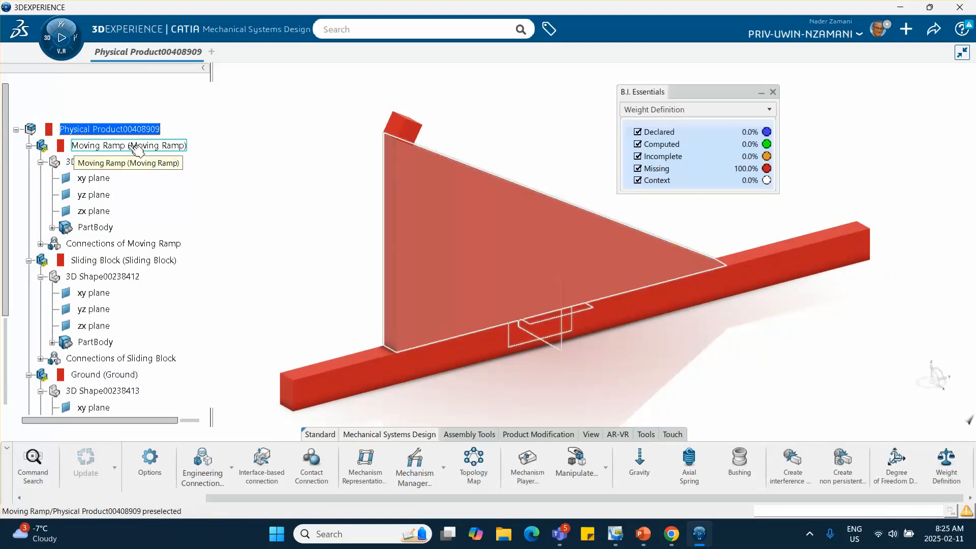
pyautogui.click(118, 149)
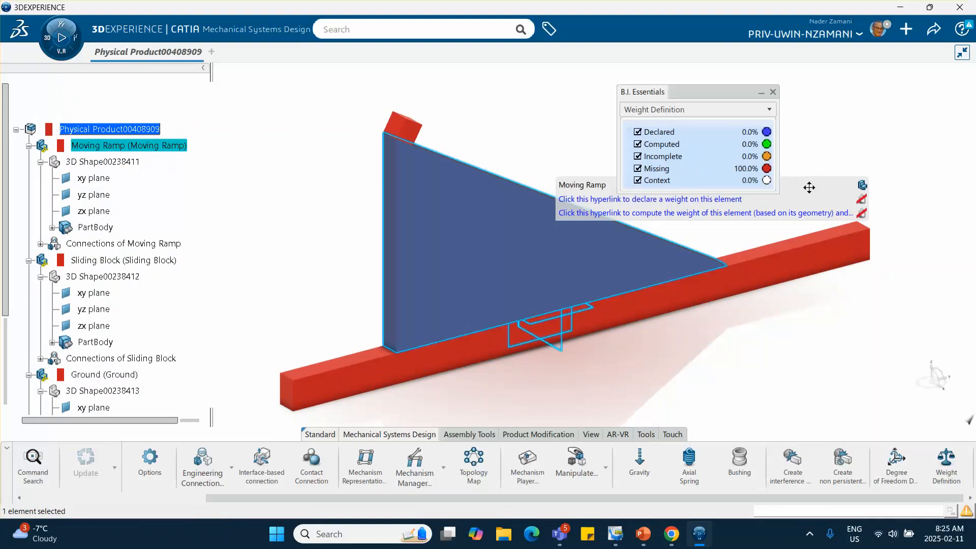
pyautogui.moveTo(809, 188); pyautogui.dragTo(905, 205)
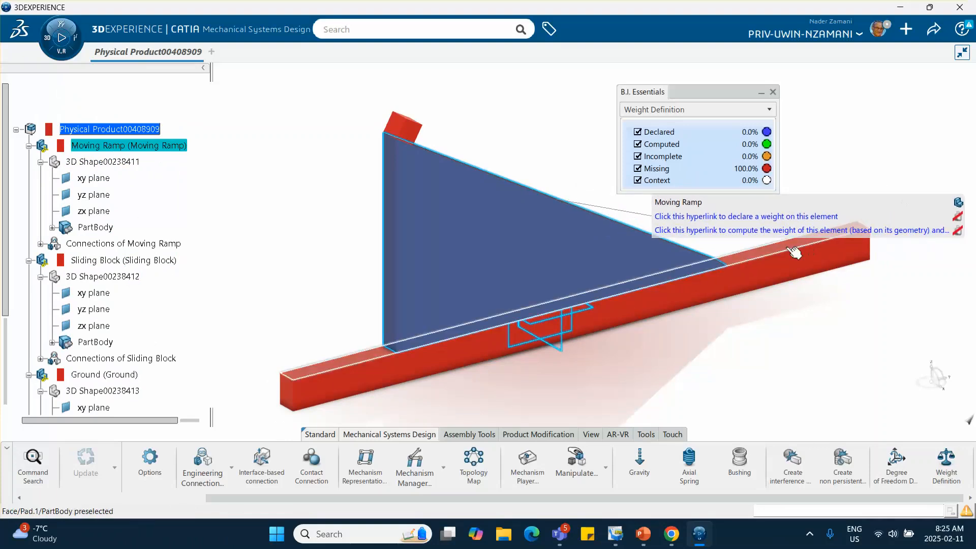
# - Switch to PowerPoint to look up the ramp and block masses on slide 2, and return to 3DEXPERIENCE
pyautogui.moveTo(671, 536)
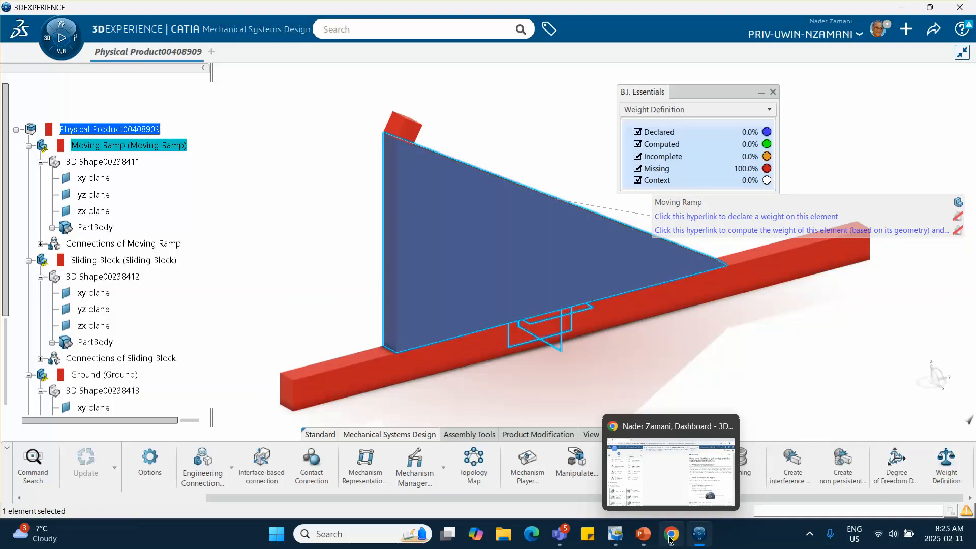
pyautogui.click(649, 536)
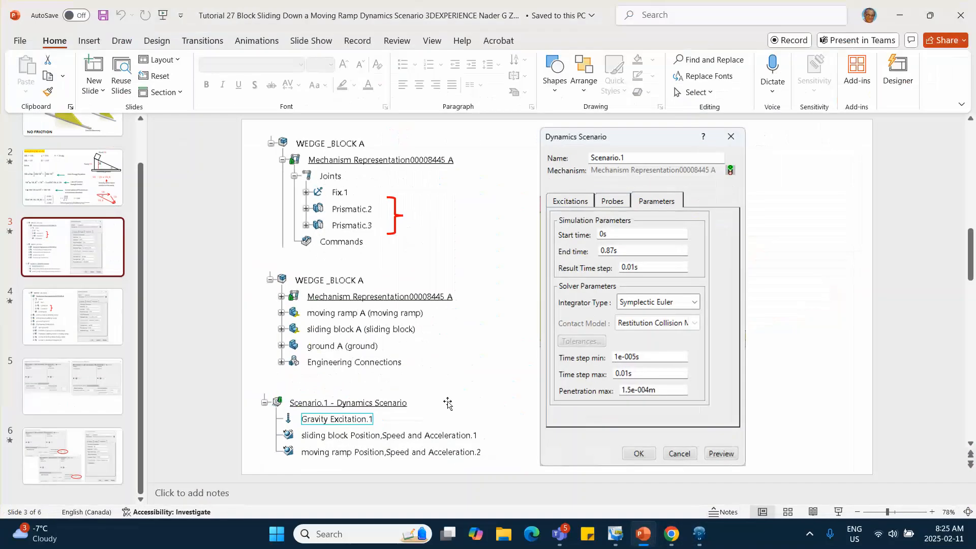
pyautogui.scroll(2, 70, 253)
pyautogui.click(71, 239)
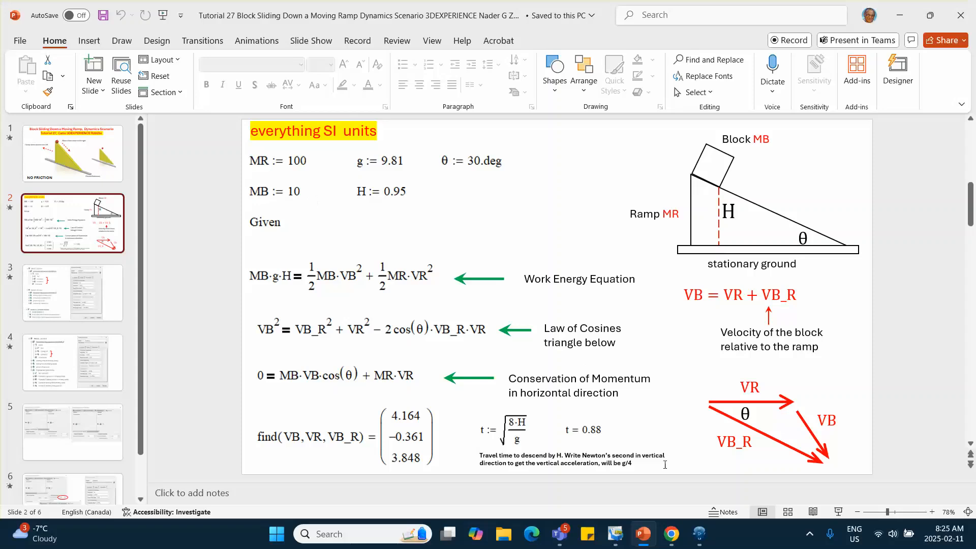
pyautogui.click(699, 533)
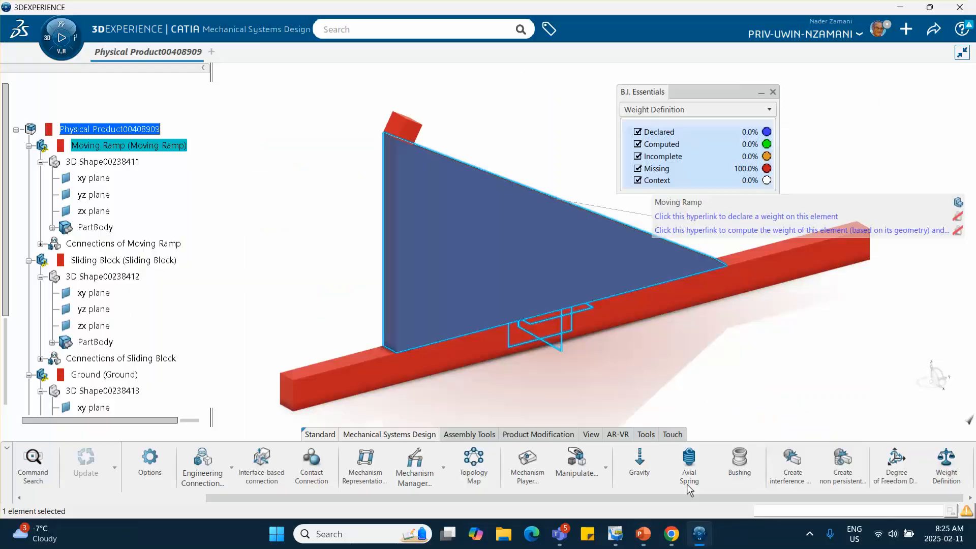
# - Declare a weight on the Moving Ramp and fill its declared inertia values from the part's geometry
pyautogui.click(712, 217)
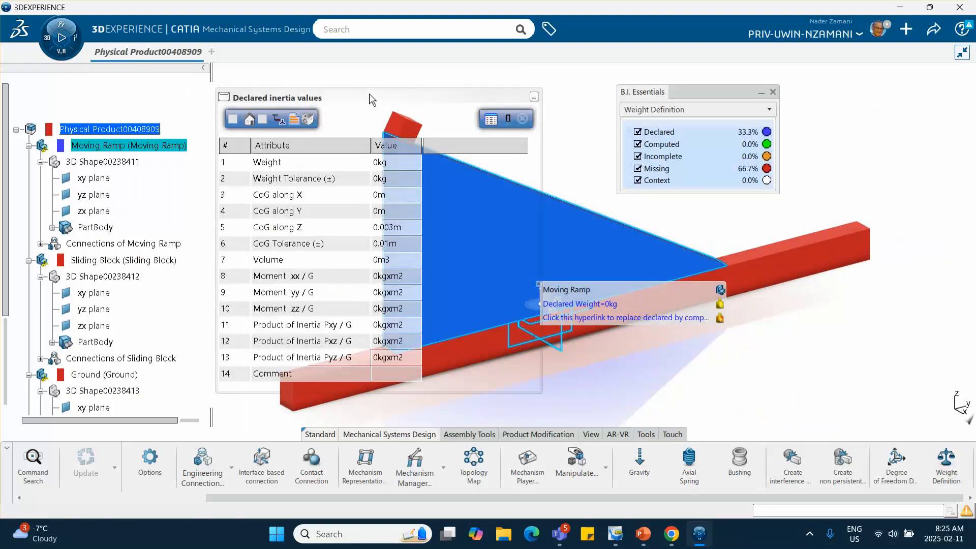
pyautogui.moveTo(369, 94); pyautogui.dragTo(252, 80)
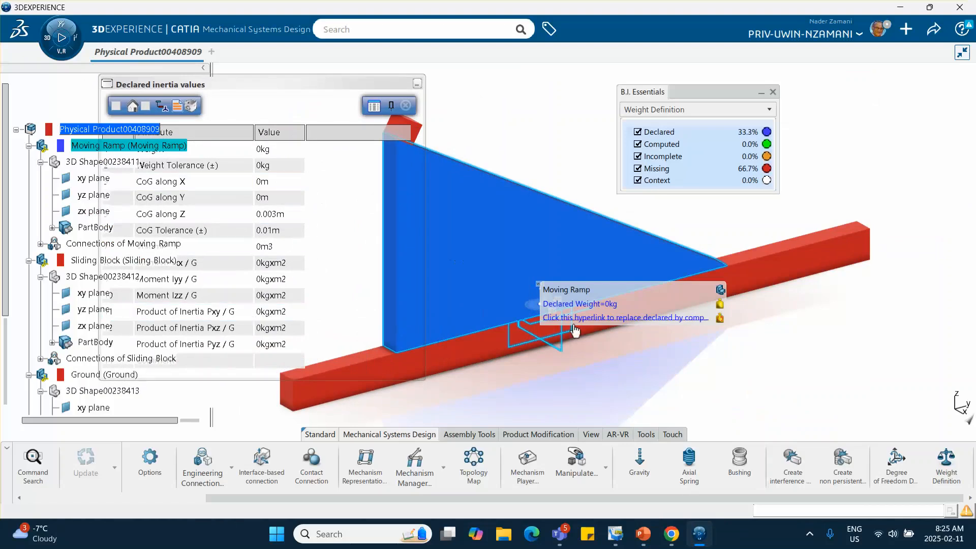
pyautogui.moveTo(483, 232); pyautogui.dragTo(684, 272, button='middle')
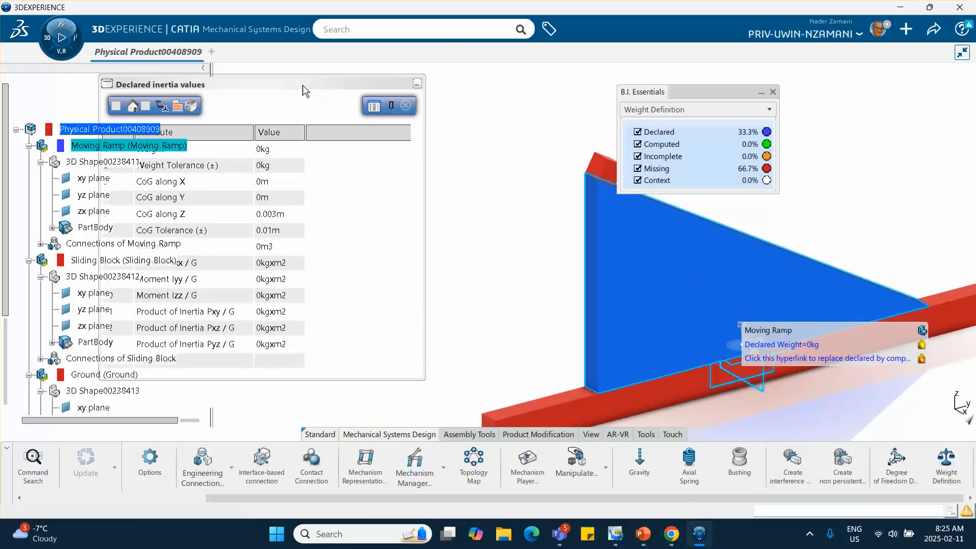
pyautogui.moveTo(303, 84); pyautogui.dragTo(463, 90)
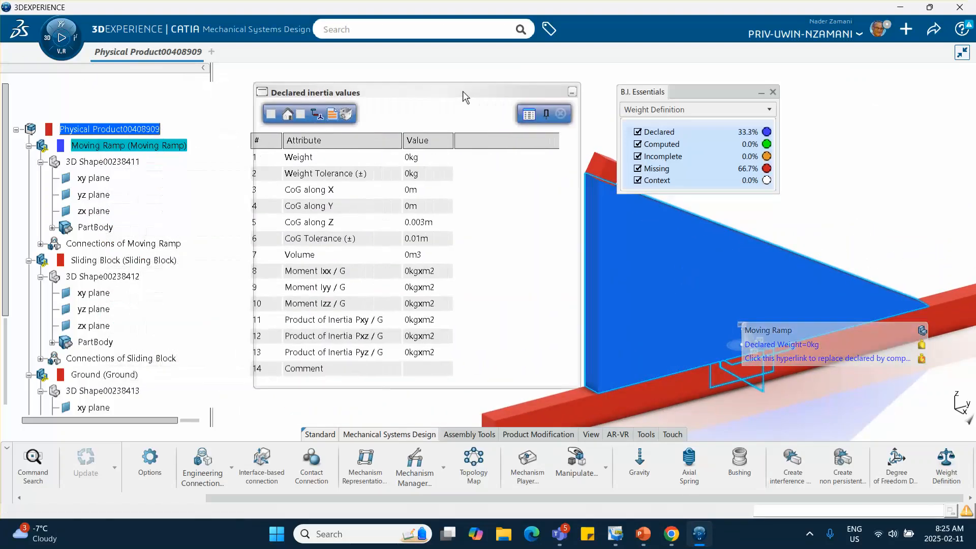
pyautogui.click(277, 114)
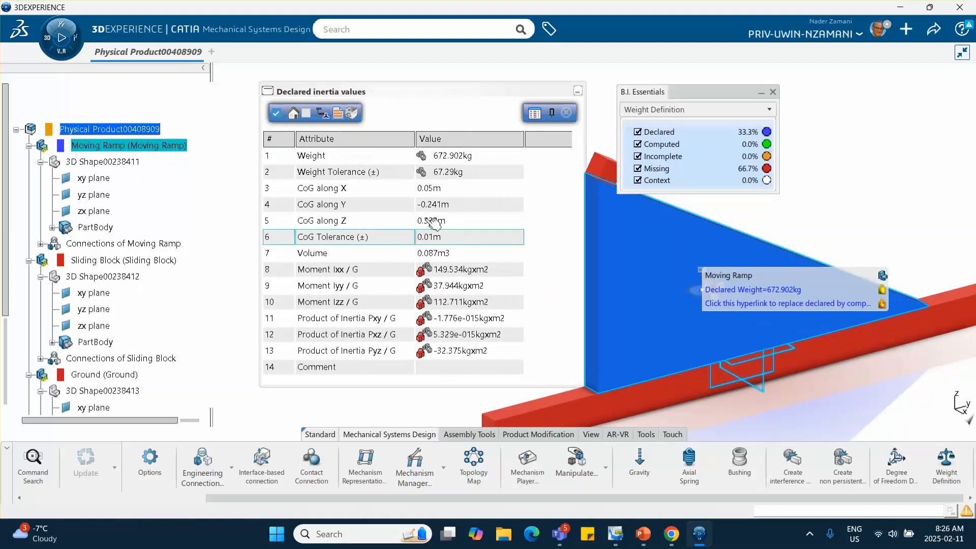
# - Set the Moving Ramp's declared weight to 100 kg and close its inertia values table
pyautogui.click(463, 158)
pyautogui.click(463, 158)
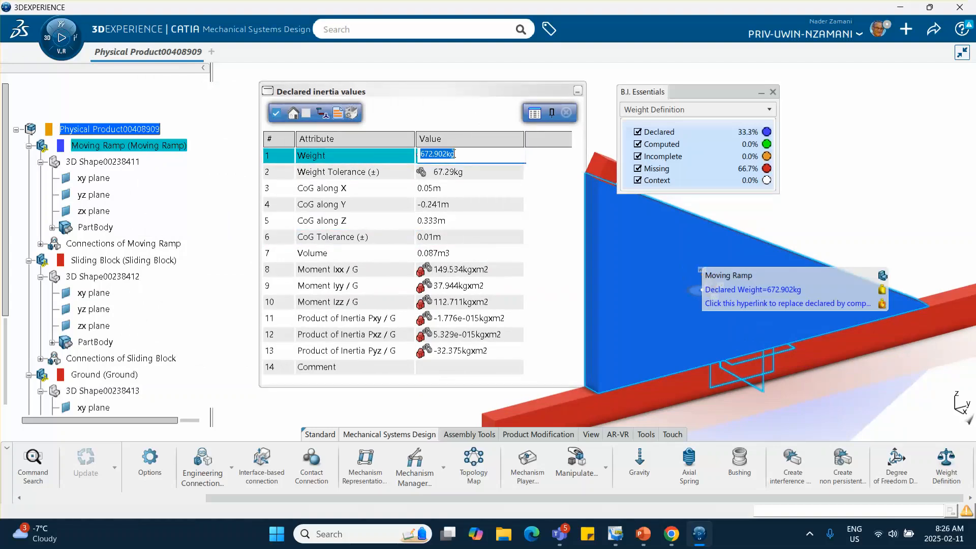
pyautogui.moveTo(456, 154); pyautogui.dragTo(435, 153)
pyautogui.write('100')
pyautogui.press('Return')
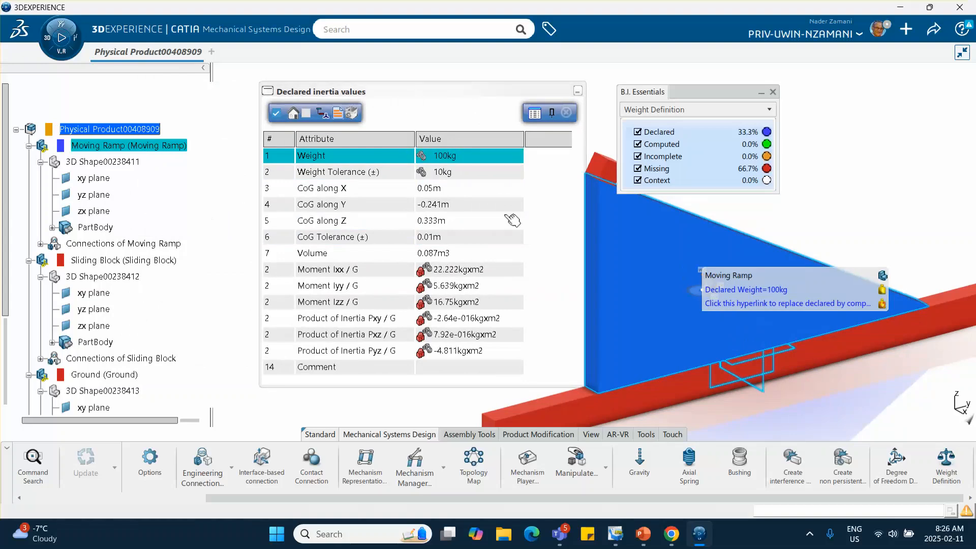
pyautogui.click(565, 112)
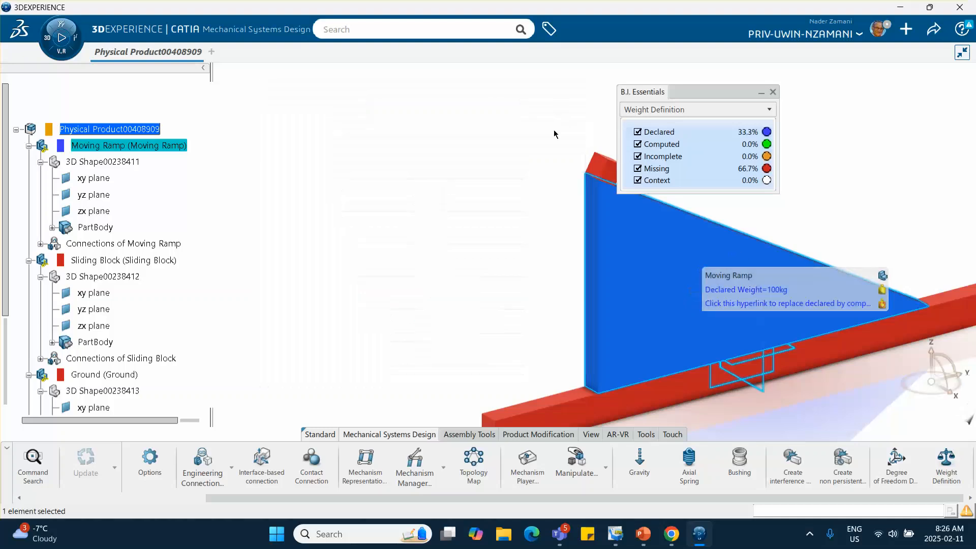
# - Declare a weight on the Sliding Block and fill its declared inertia values from the part's geometry
pyautogui.moveTo(528, 184); pyautogui.dragTo(496, 105, button='middle')
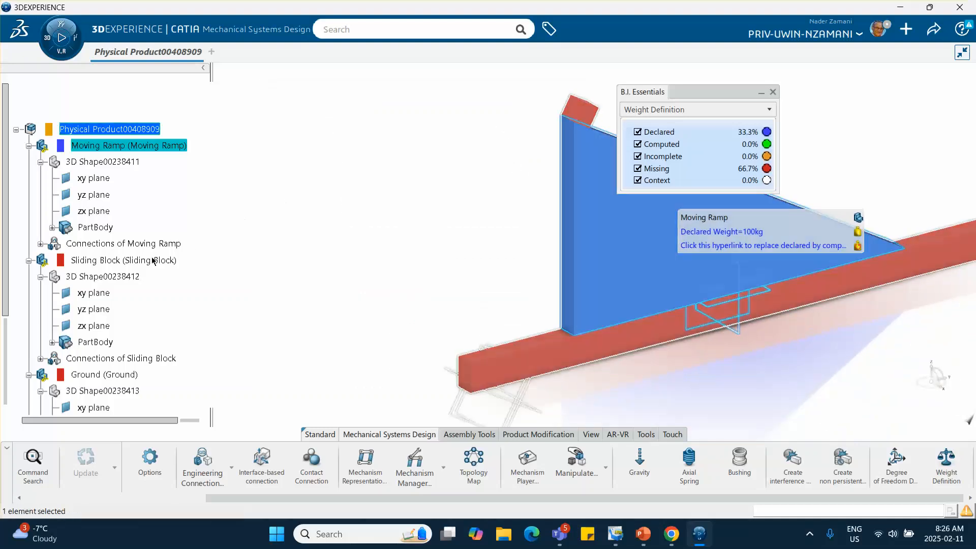
pyautogui.click(152, 261)
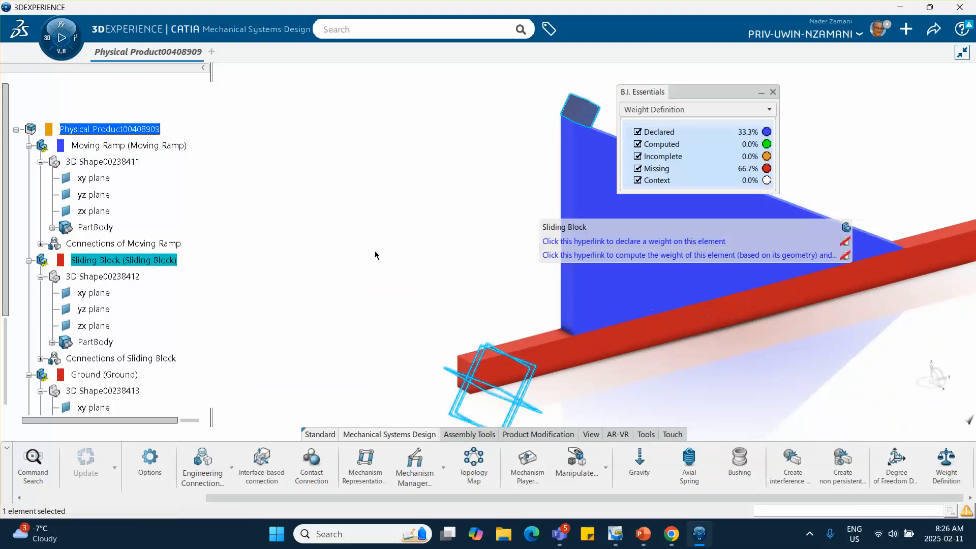
pyautogui.click(594, 242)
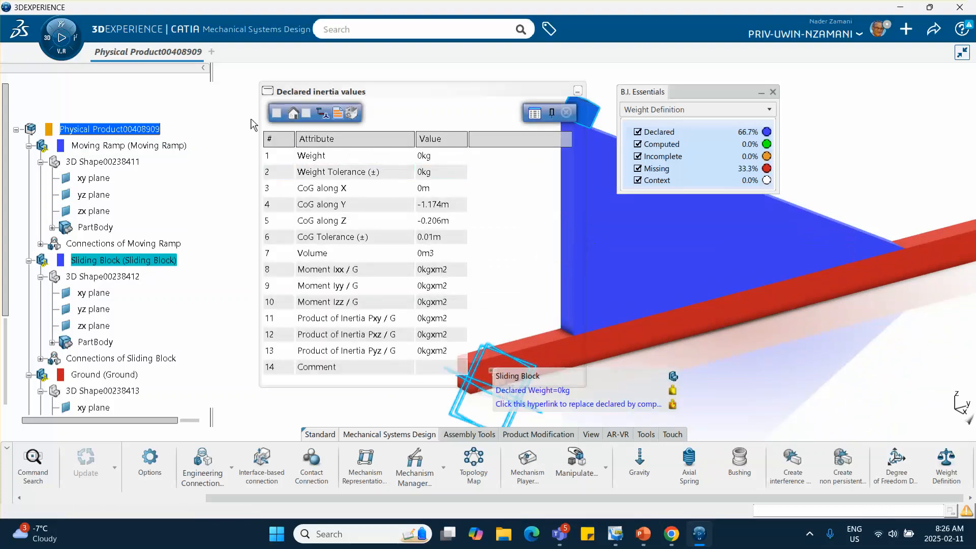
pyautogui.click(276, 113)
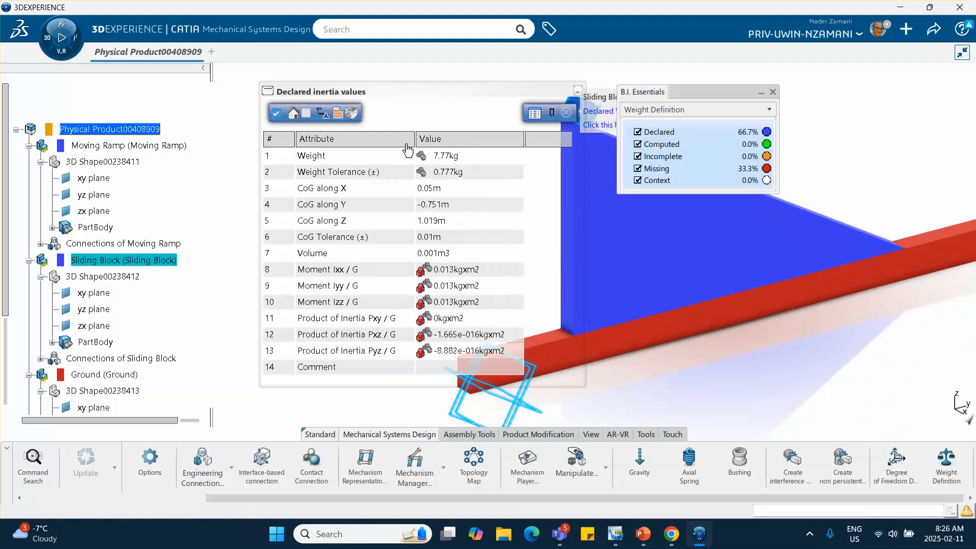
# - Set the Sliding Block's declared weight to 10 kg and close its inertia values table
pyautogui.click(456, 161)
pyautogui.click(450, 157)
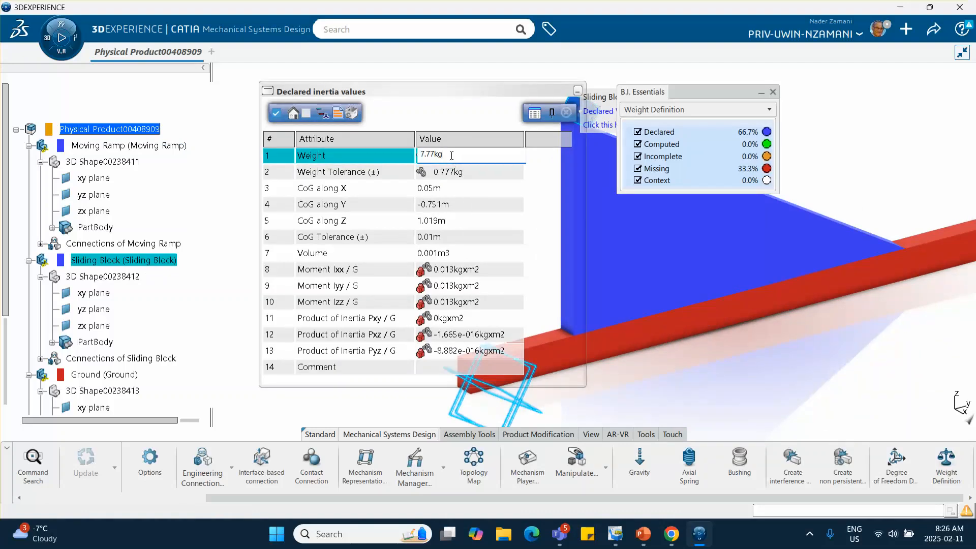
pyautogui.moveTo(451, 155); pyautogui.dragTo(363, 145)
pyautogui.write('10')
pyautogui.press('Return')
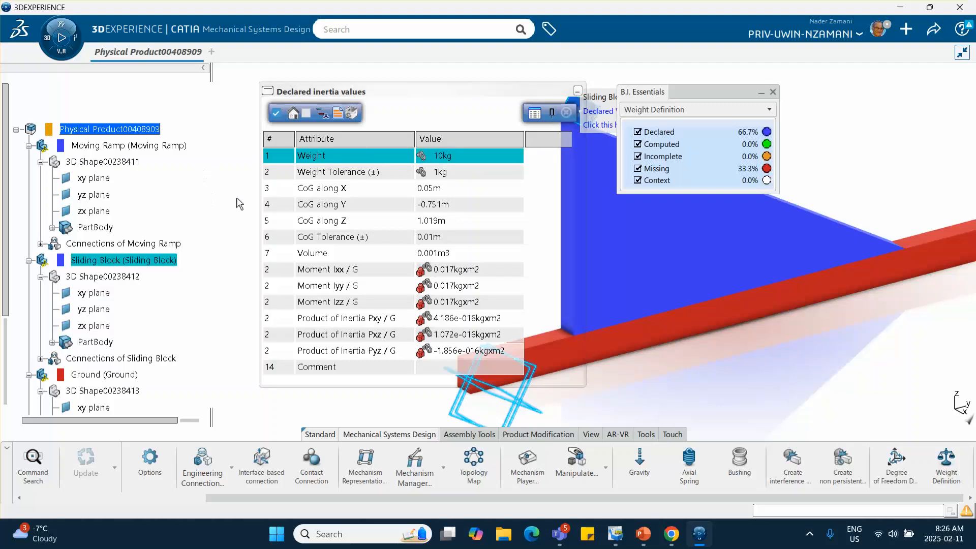
pyautogui.click(566, 113)
# - Declare a weight on the Ground with inertia values taken from its geometry, and close the values table
pyautogui.moveTo(469, 123); pyautogui.dragTo(366, 134, button='middle')
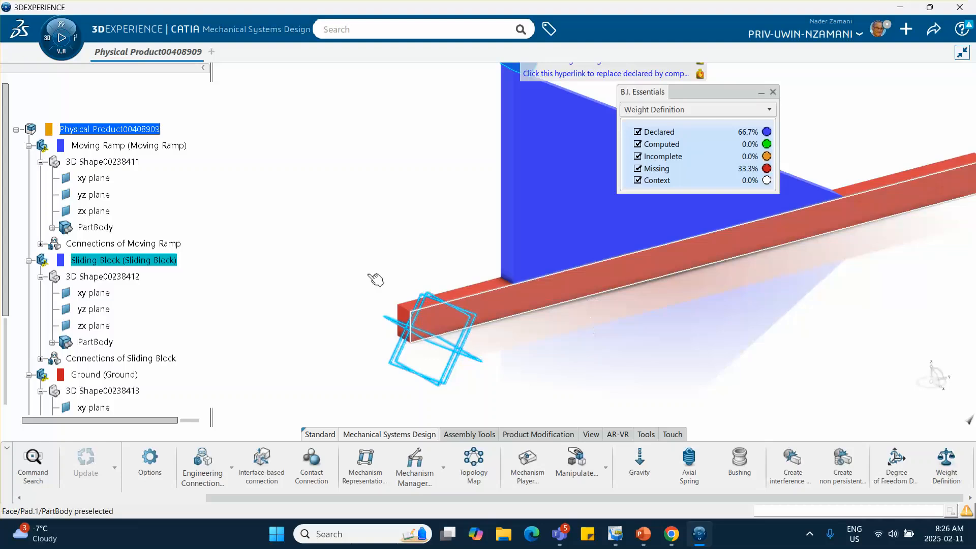
pyautogui.scroll(-2, 159, 304)
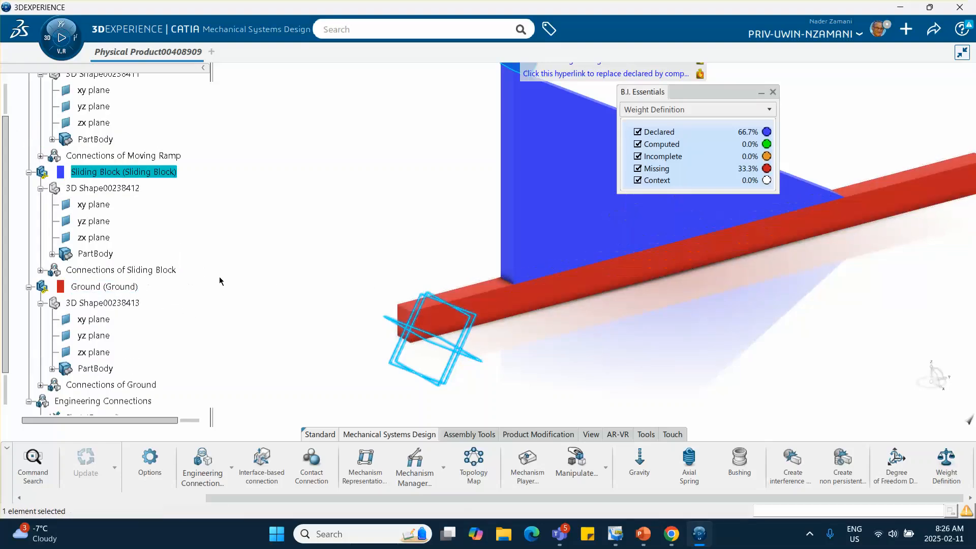
pyautogui.click(118, 287)
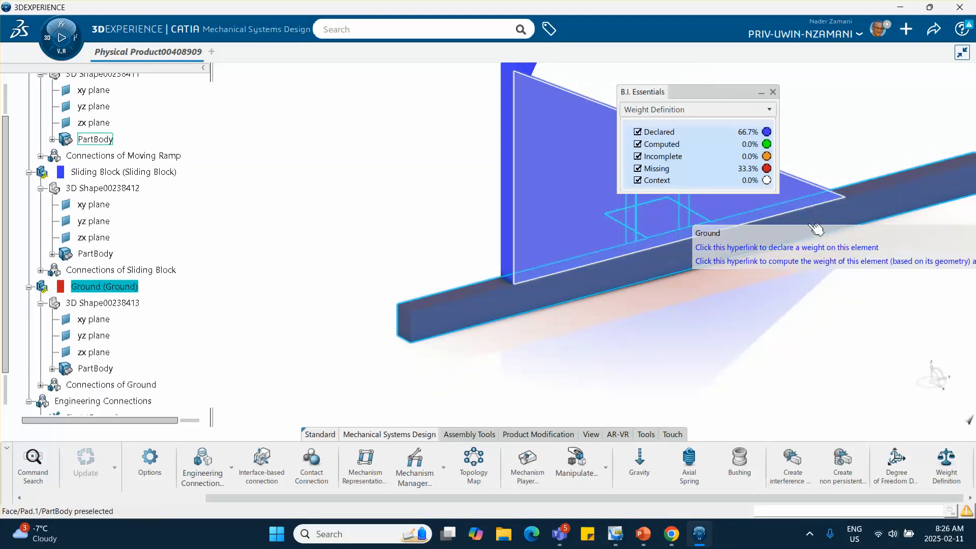
pyautogui.click(860, 255)
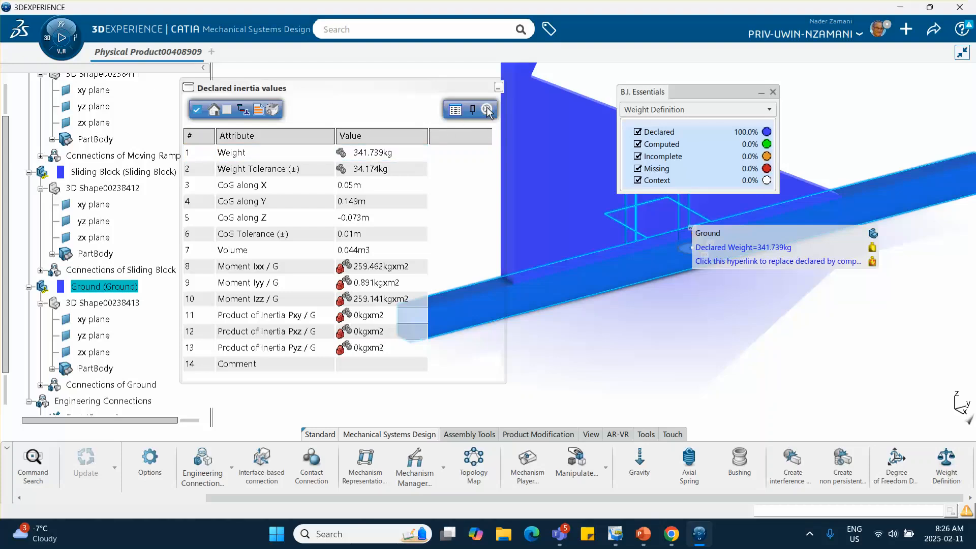
pyautogui.click(487, 108)
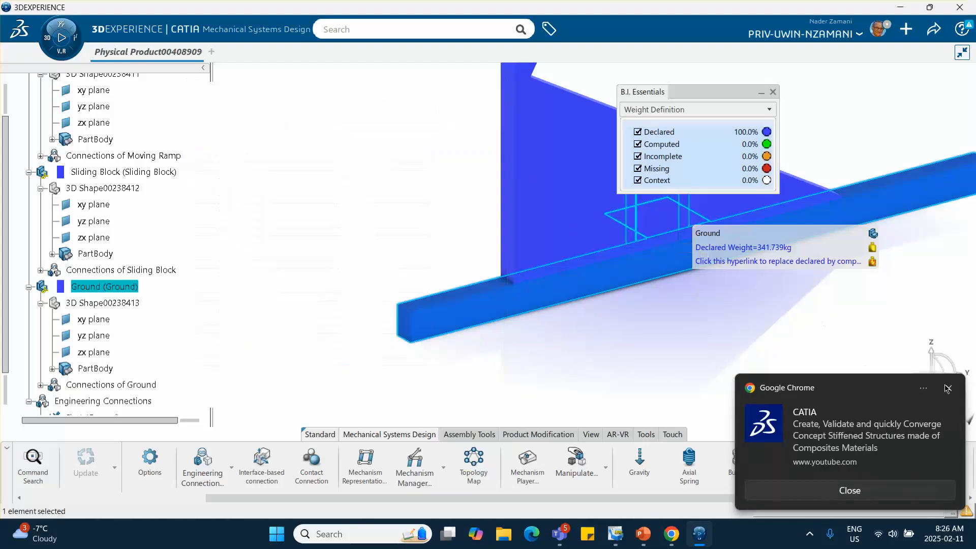
# - Dismiss the browser notification, close the Weight Definition display and clear the Ground selection
pyautogui.click(947, 389)
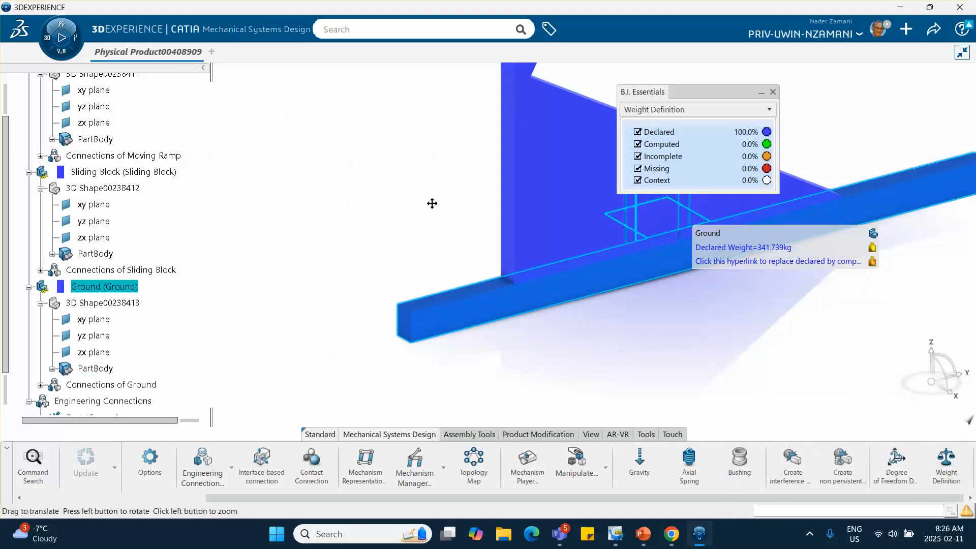
pyautogui.moveTo(432, 203); pyautogui.dragTo(317, 235, button='middle')
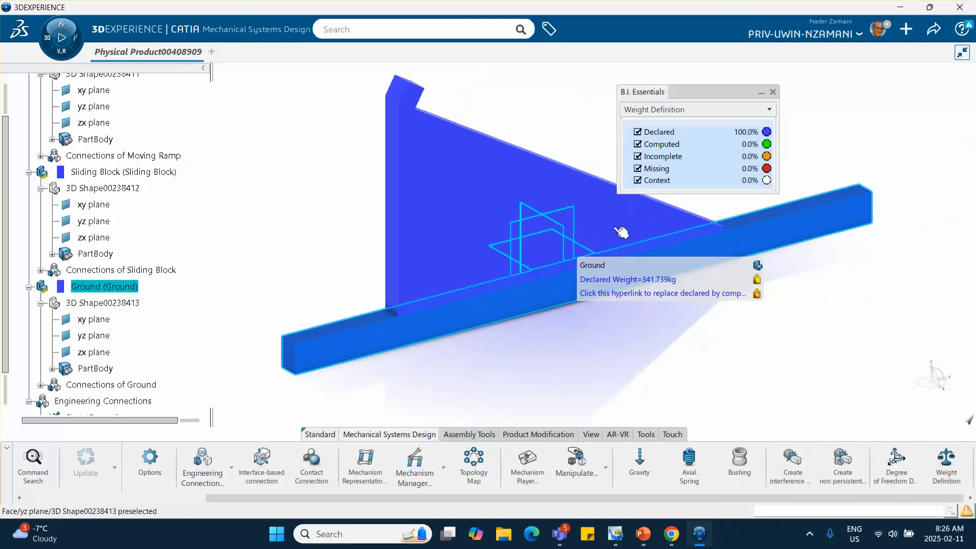
pyautogui.click(772, 92)
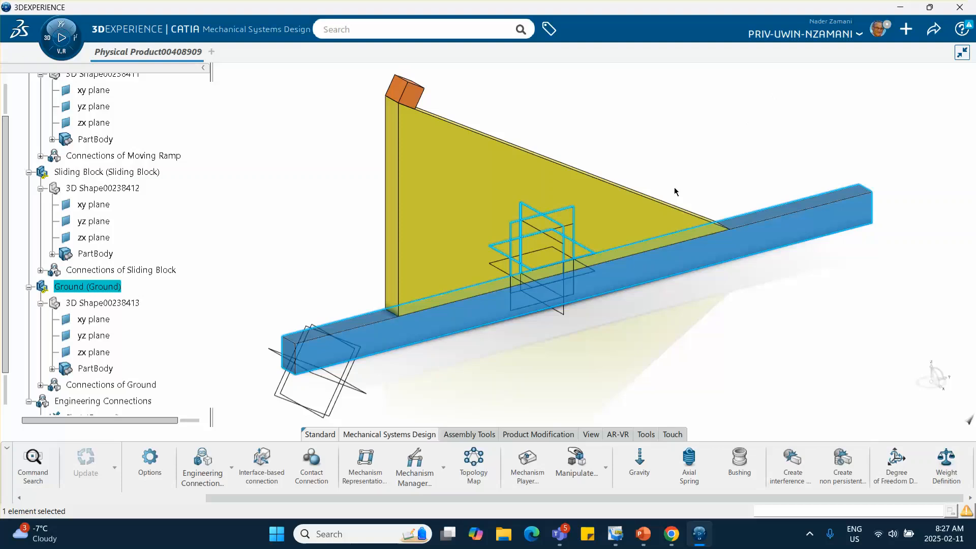
pyautogui.click(661, 324)
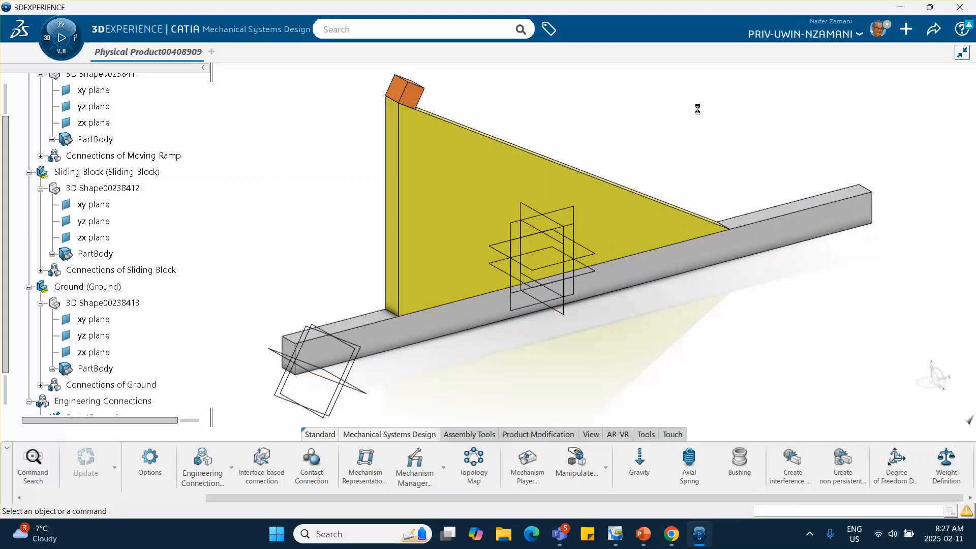
# - Find all elements of type plane in the assembly and hide them
pyautogui.click(691, 270)
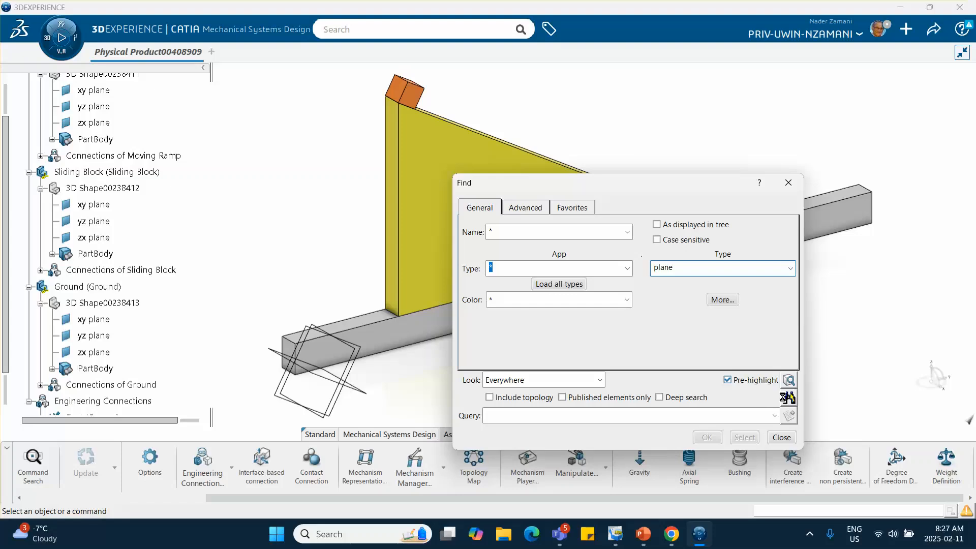
pyautogui.click(787, 398)
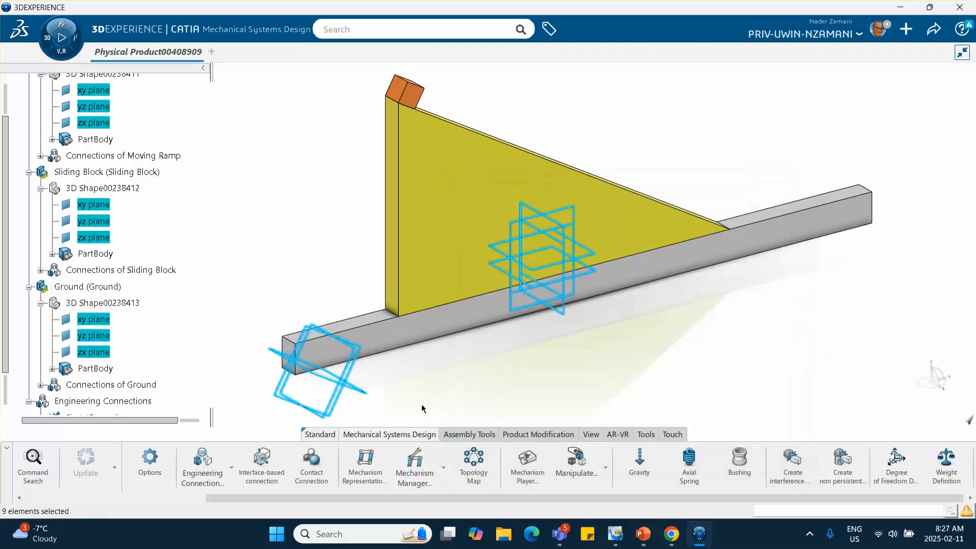
pyautogui.rightClick(359, 364)
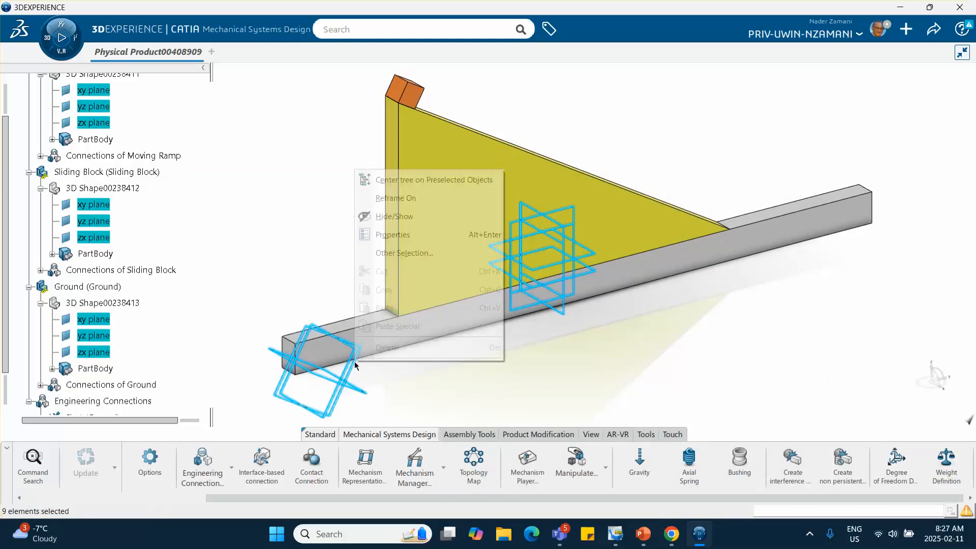
pyautogui.click(414, 219)
# - Create a mechanism representation for the assembly, keeping the default title
pyautogui.moveTo(621, 356); pyautogui.dragTo(617, 438, button='middle')
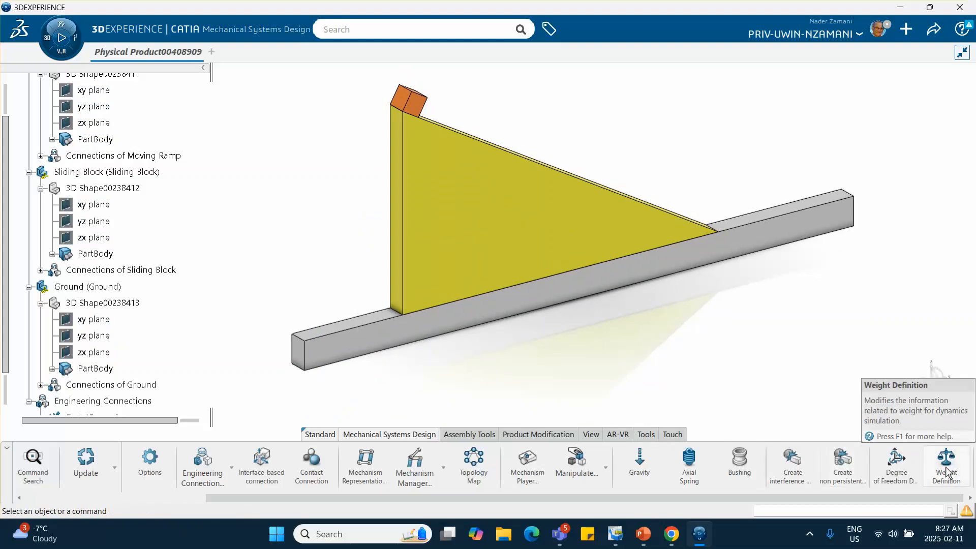
pyautogui.click(363, 464)
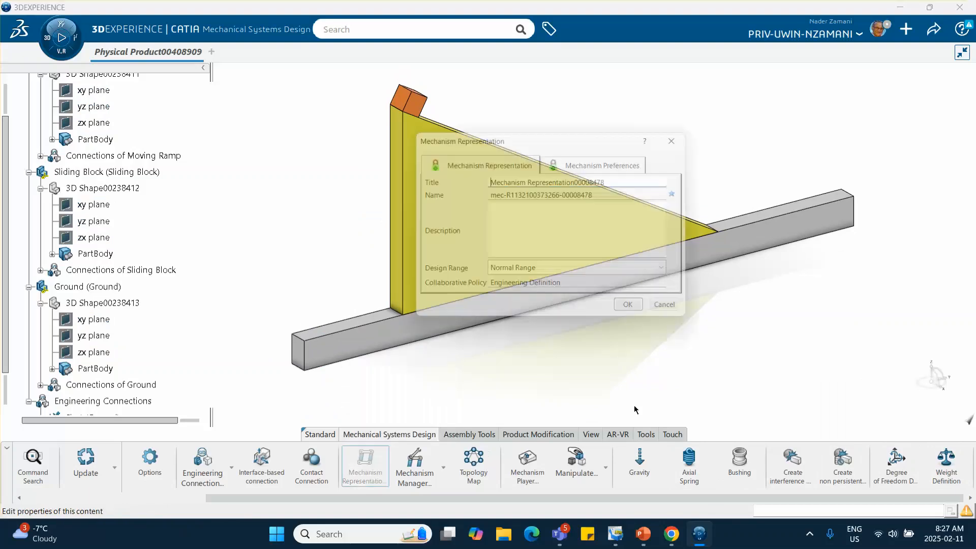
pyautogui.click(637, 313)
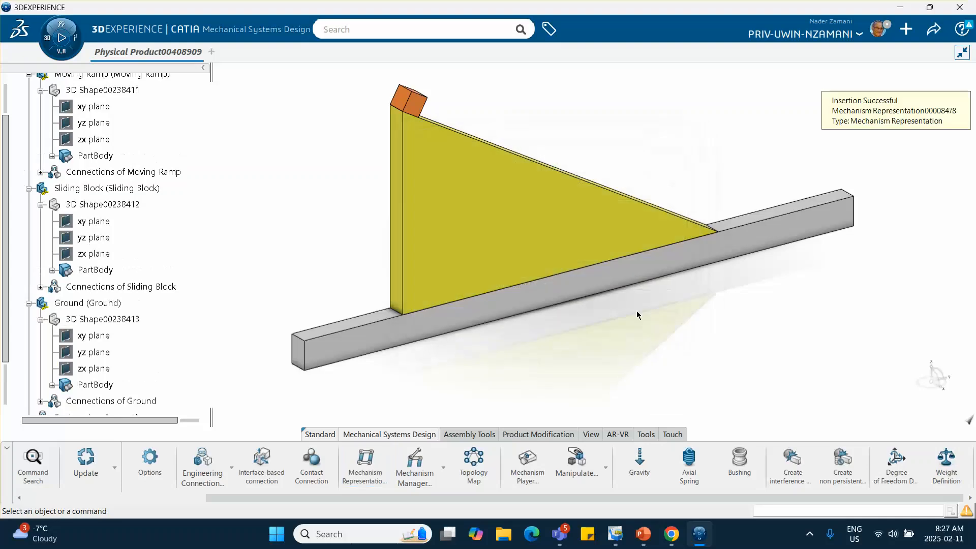
# - Examine in the Mechanism Manager the degrees of freedom and which parts each of the two prismatic joints connects
pyautogui.click(414, 467)
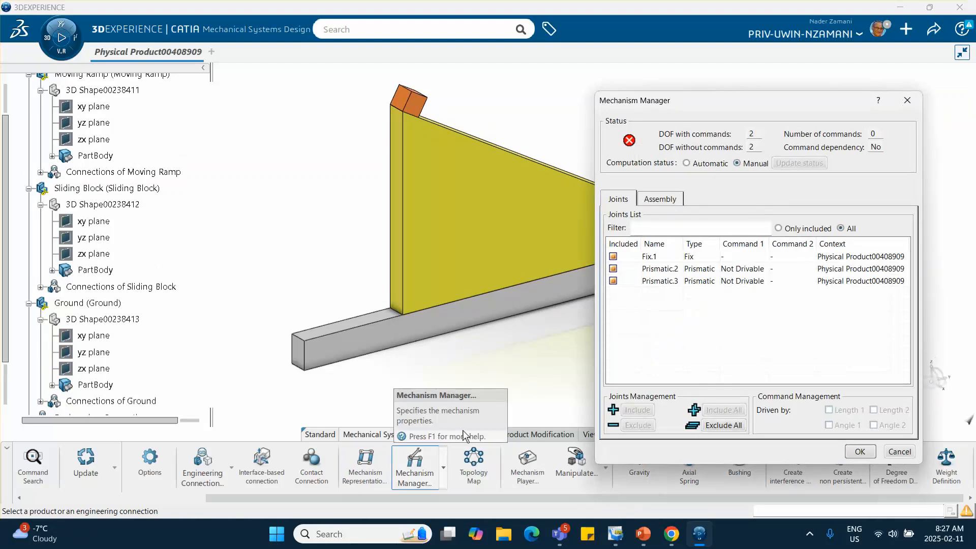
pyautogui.click(663, 273)
pyautogui.click(673, 282)
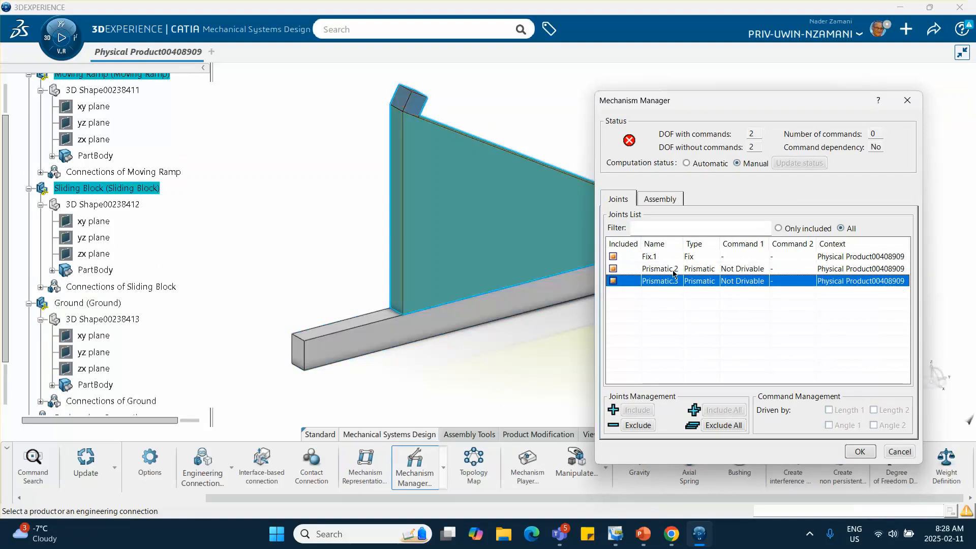
pyautogui.click(673, 271)
pyautogui.click(675, 283)
pyautogui.click(654, 270)
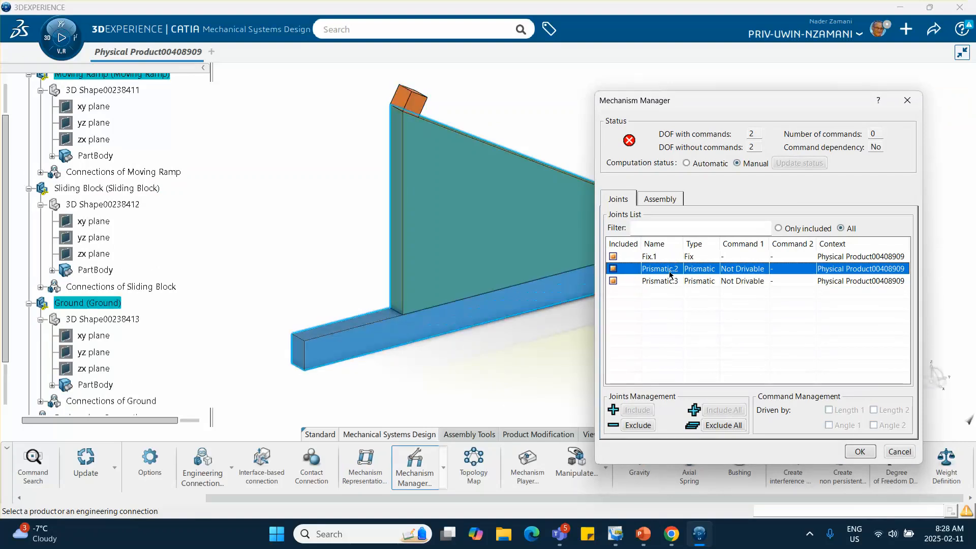
pyautogui.click(256, 245)
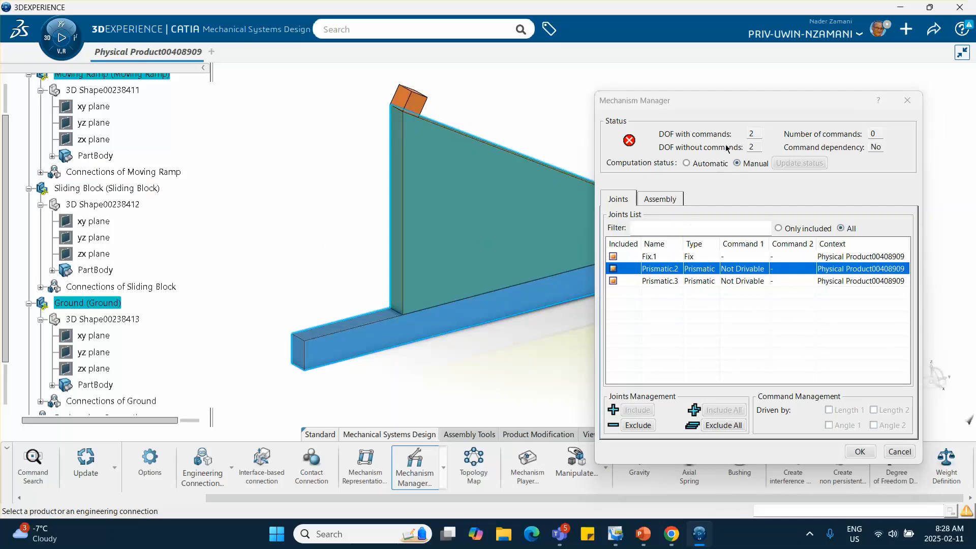
pyautogui.click(864, 452)
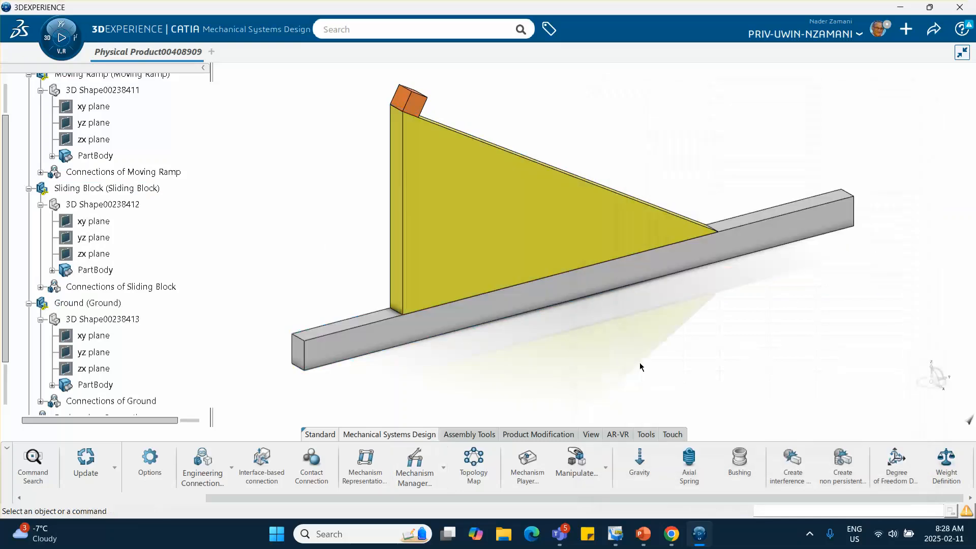
# - Switch to Mechanical Systems Experience and create a kinematics simulation of the assembly with the default title
pyautogui.moveTo(625, 354); pyautogui.dragTo(607, 347, button='middle')
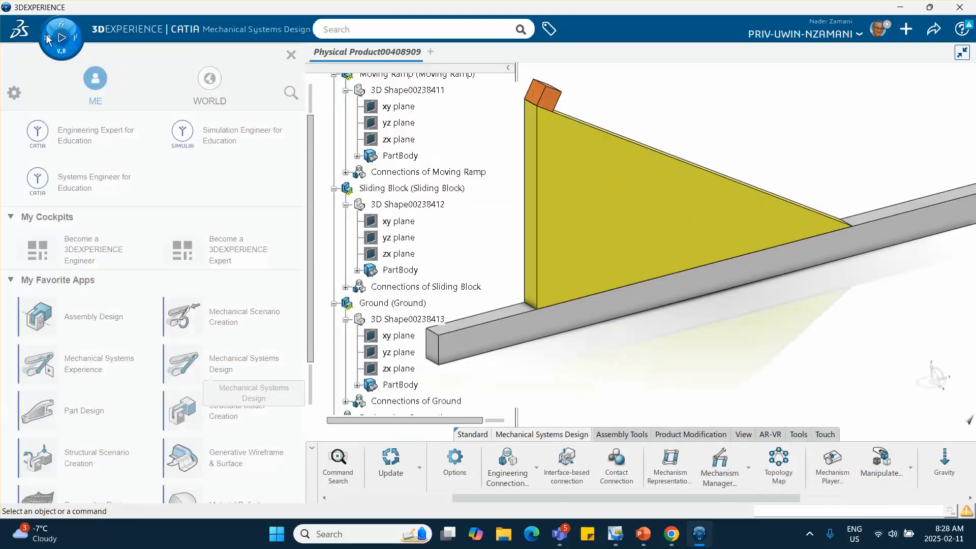
pyautogui.click(50, 37)
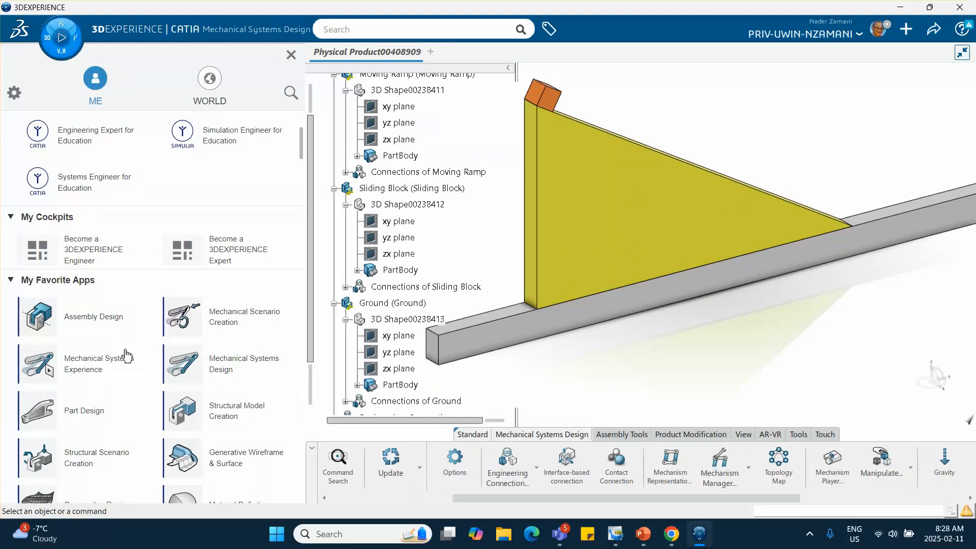
pyautogui.click(99, 367)
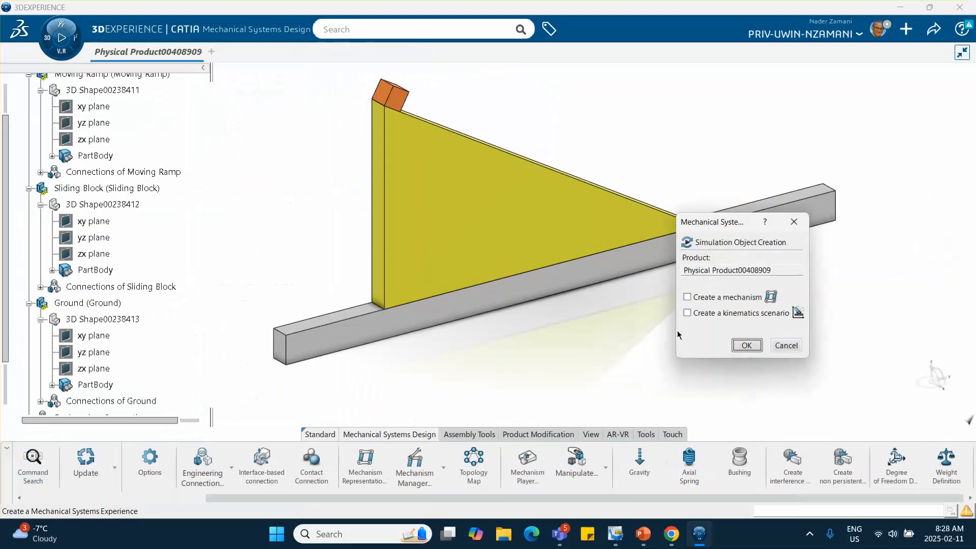
pyautogui.click(716, 301)
pyautogui.click(745, 348)
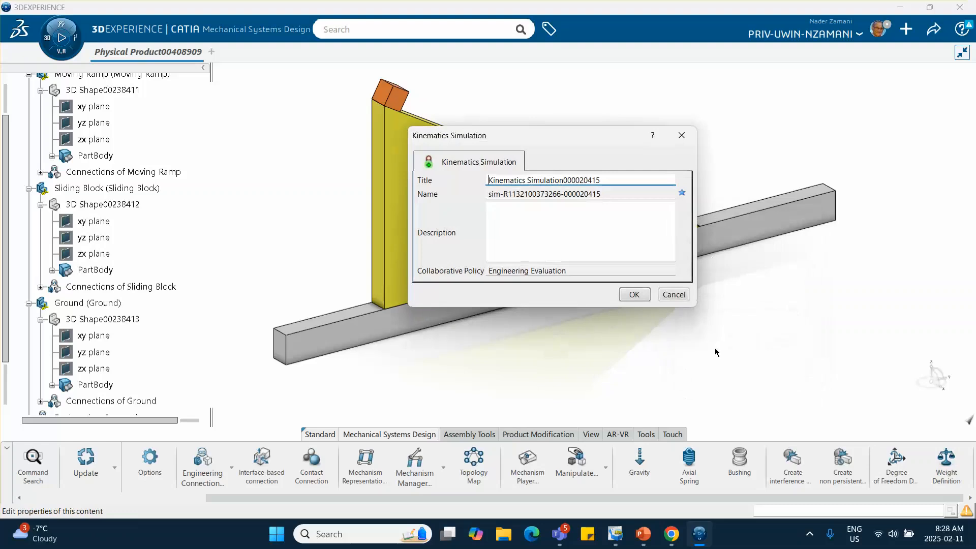
pyautogui.click(645, 296)
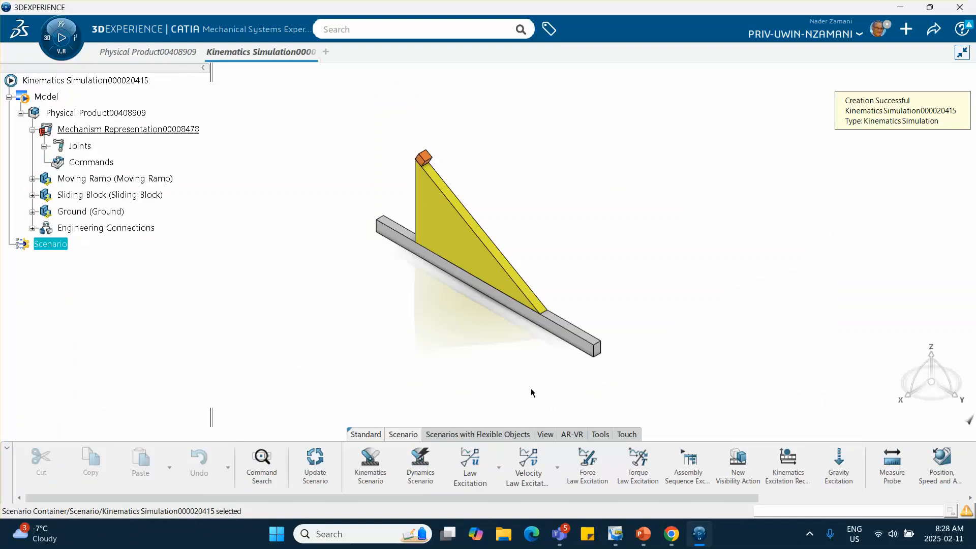
# - Create a position, speed and acceleration probe on a vertex of the sliding block, prefixing its name with "block"
pyautogui.moveTo(531, 393); pyautogui.dragTo(446, 385, button='middle')
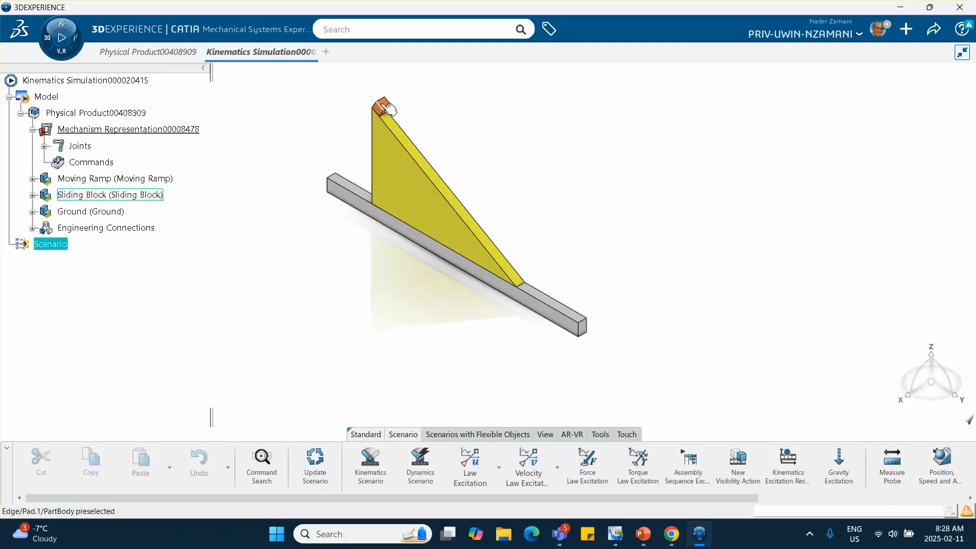
pyautogui.click(942, 467)
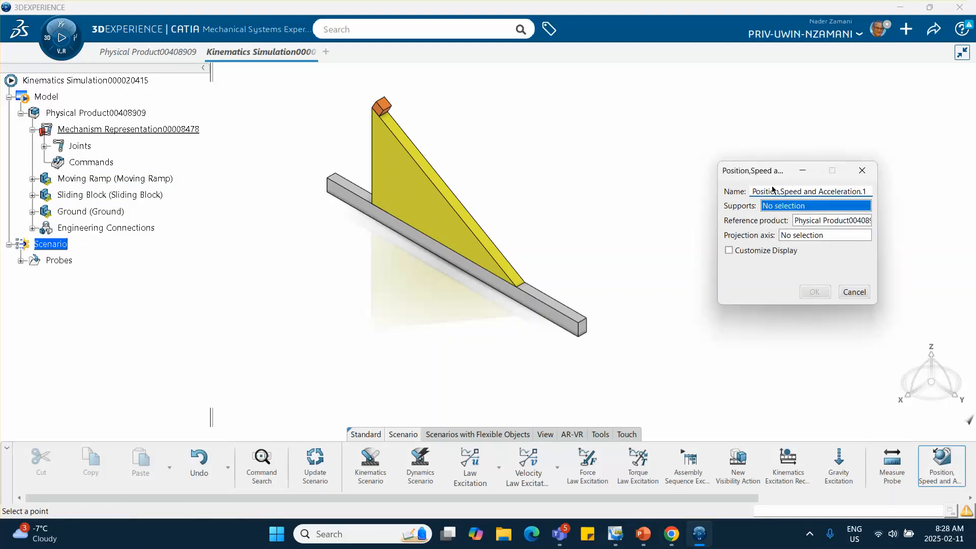
pyautogui.click(753, 191)
pyautogui.write('block')
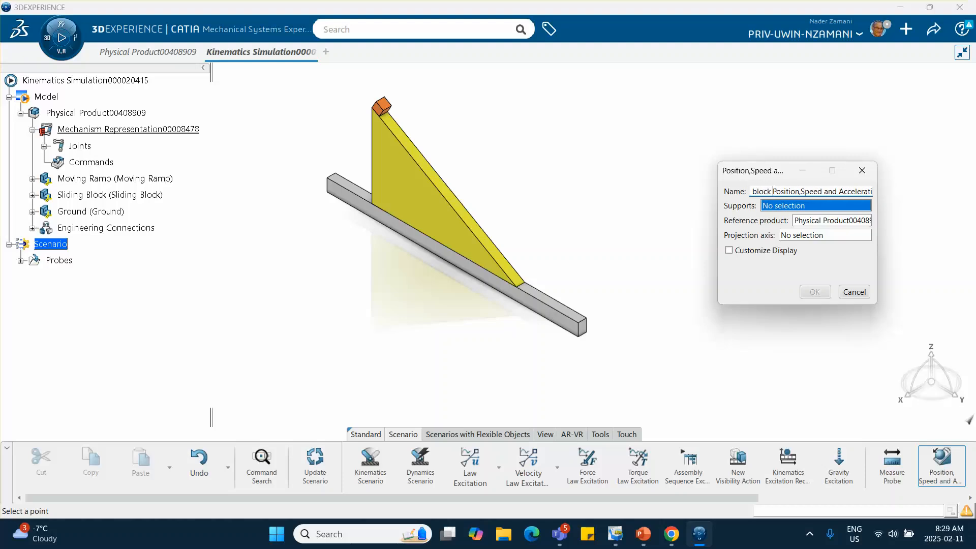
pyautogui.click(377, 102)
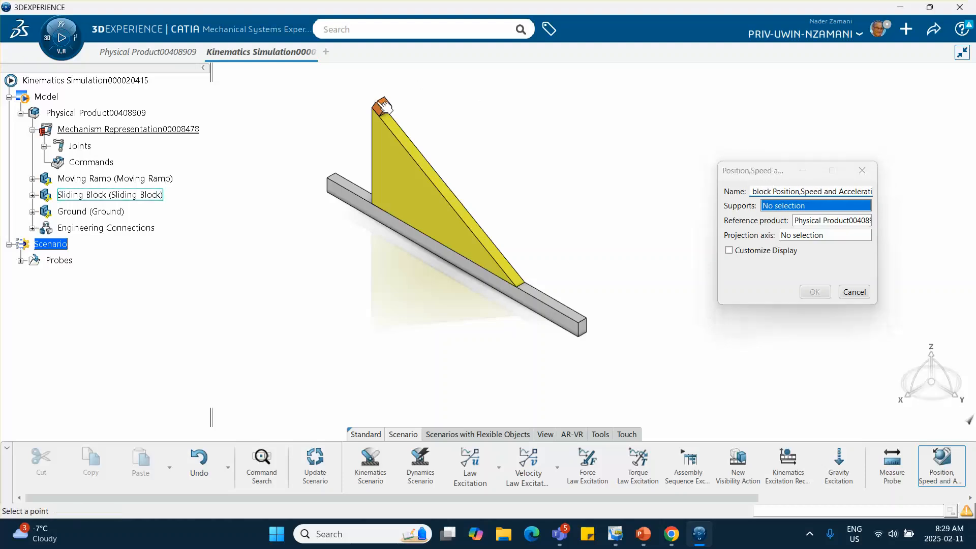
pyautogui.click(819, 312)
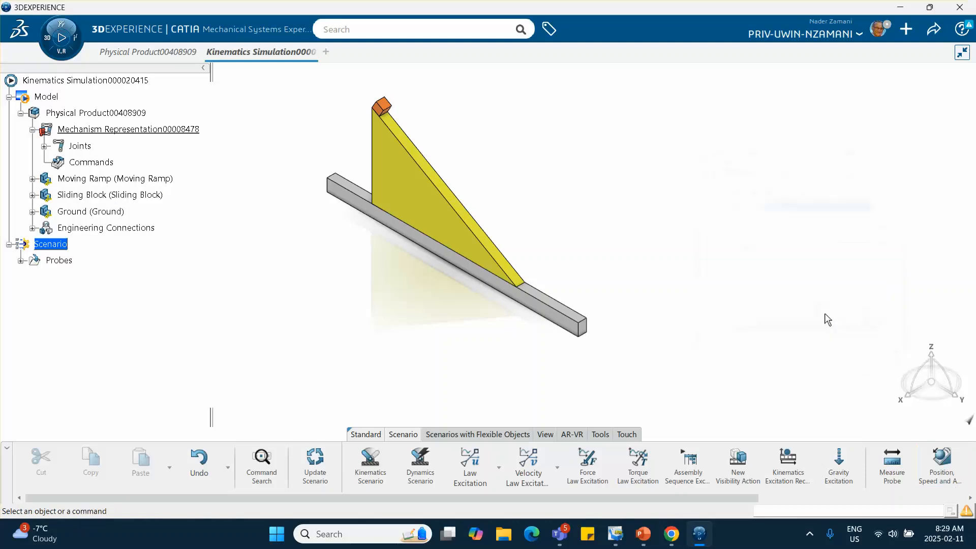
# - Create a second position, speed and acceleration probe on the ramp's lower corner point, prefixing its name with "ramp"
pyautogui.click(942, 464)
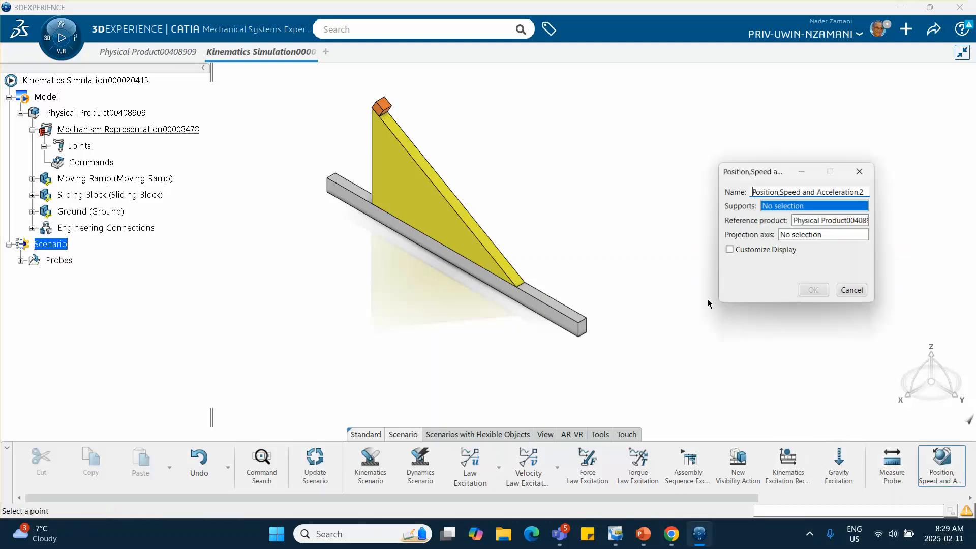
pyautogui.click(752, 192)
pyautogui.write('ramo')
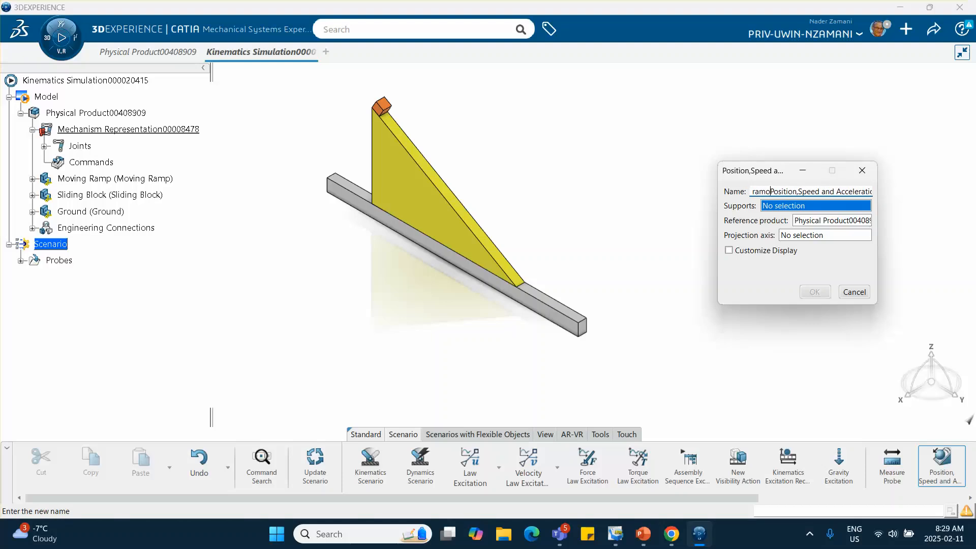
pyautogui.press('BackSpace')
pyautogui.write('p')
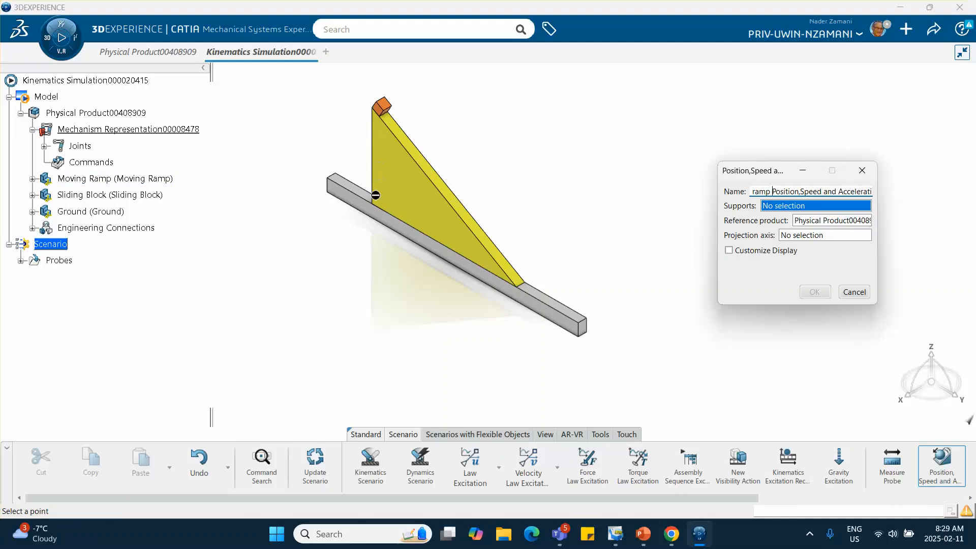
pyautogui.click(365, 207)
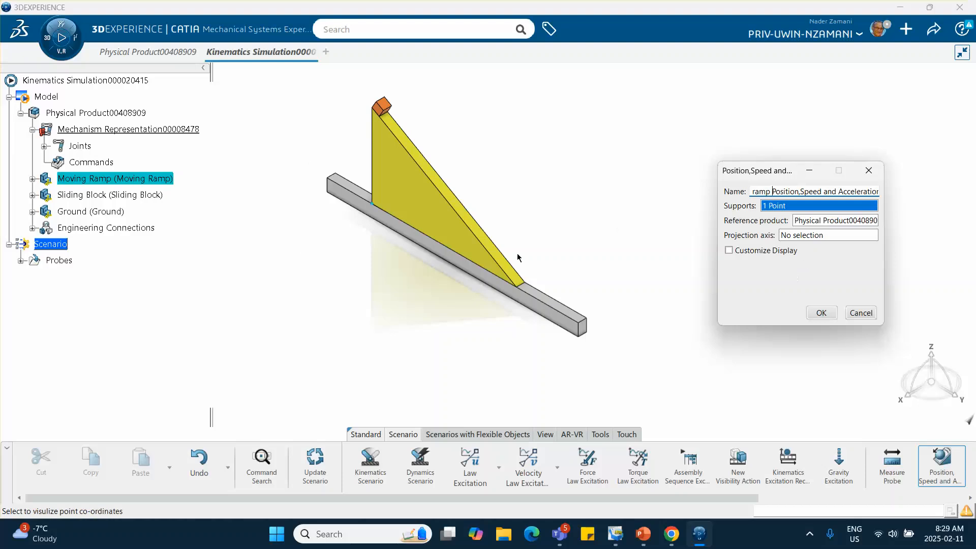
pyautogui.click(823, 312)
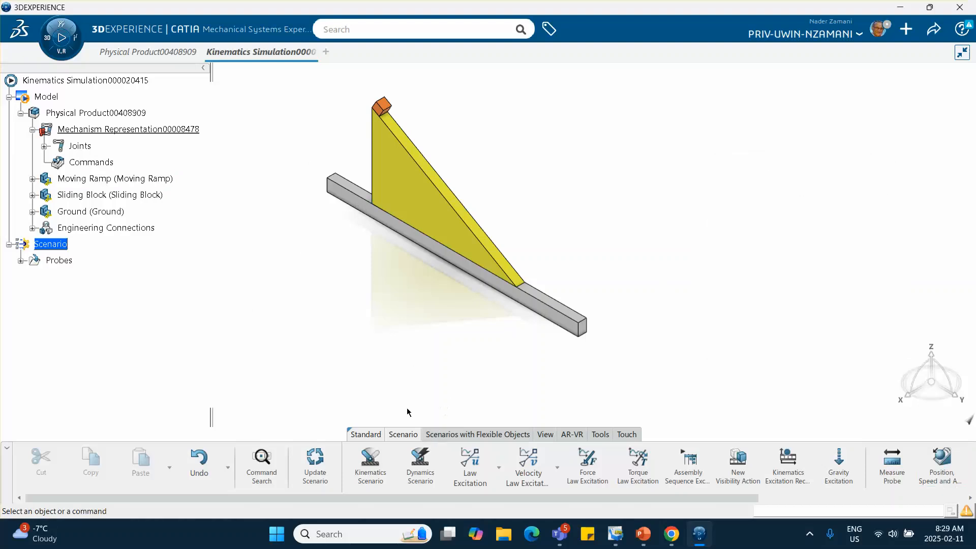
# - Add a gravity excitation of -9.81 m/s² along Z, with 0 along X and Y
pyautogui.click(836, 470)
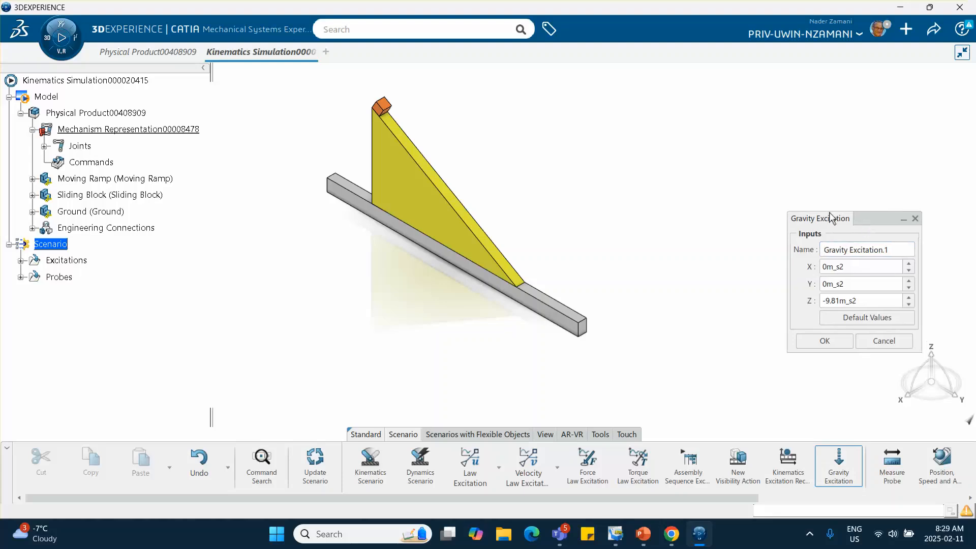
pyautogui.moveTo(865, 224); pyautogui.dragTo(691, 137)
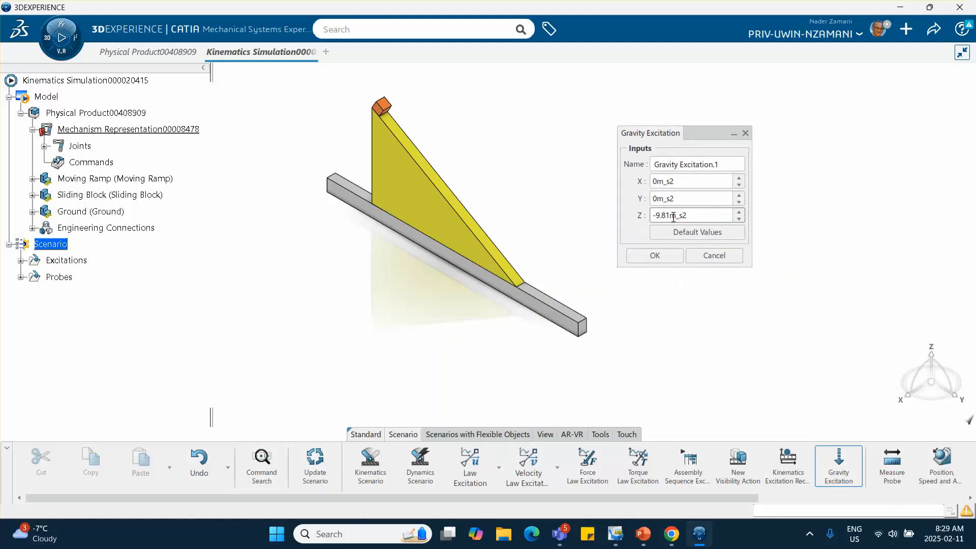
pyautogui.click(664, 256)
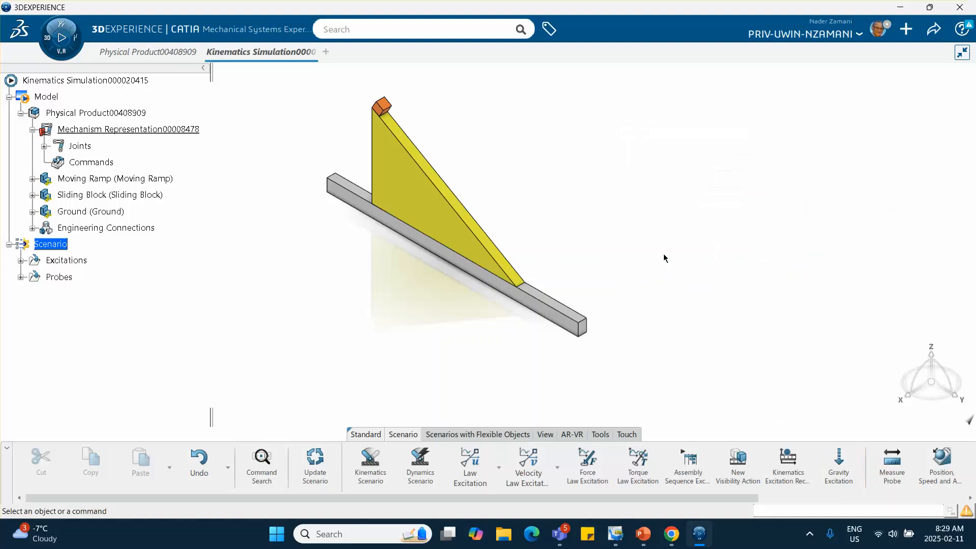
# - Start a dynamics scenario for the mechanism and reference the gravity excitation in it
pyautogui.click(421, 463)
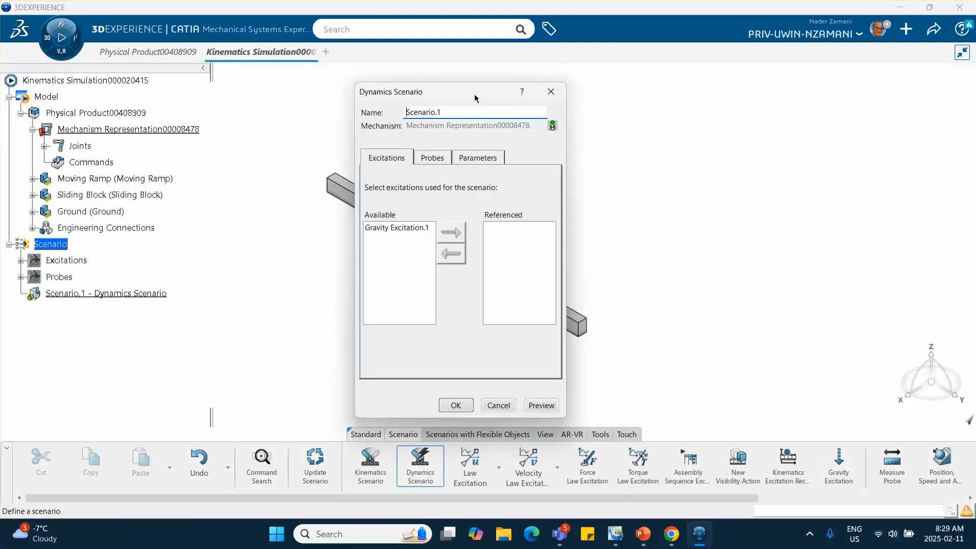
pyautogui.moveTo(476, 98); pyautogui.dragTo(748, 98)
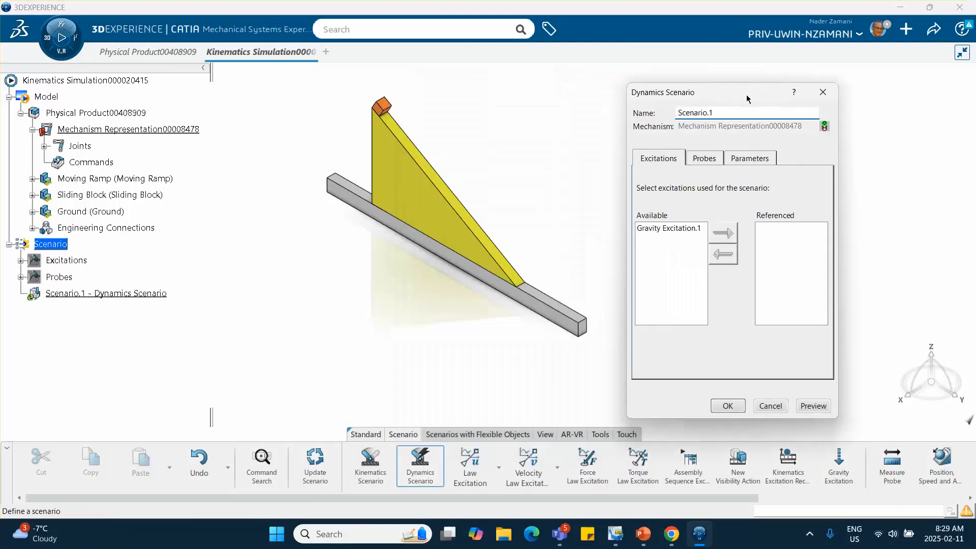
pyautogui.click(651, 230)
pyautogui.click(724, 234)
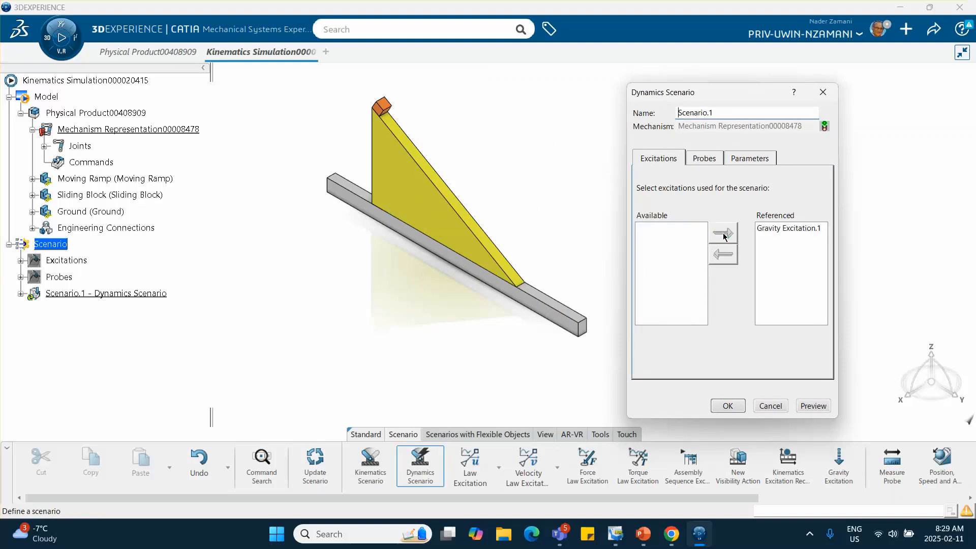
# - Reference both the block and ramp probes in the dynamics scenario
pyautogui.click(704, 158)
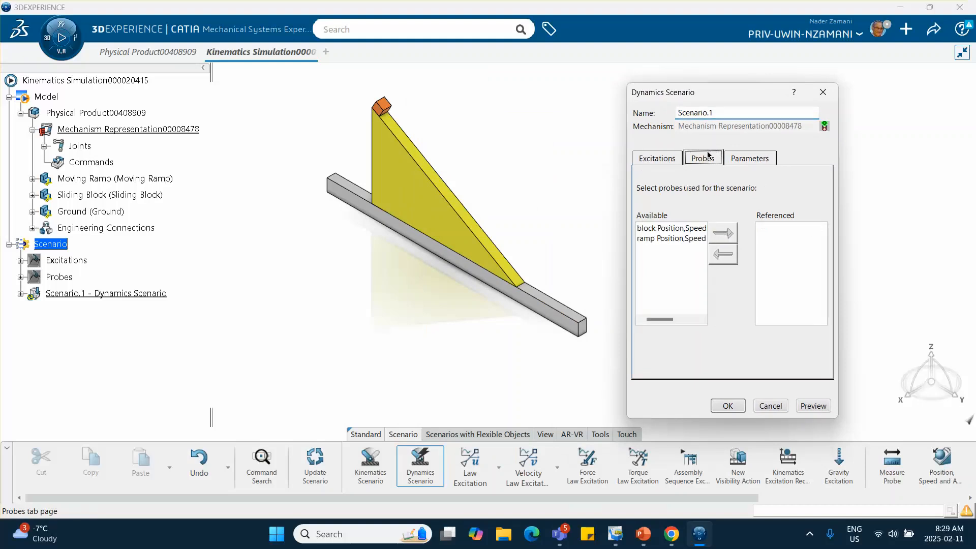
pyautogui.click(671, 228)
pyautogui.click(723, 233)
pyautogui.click(671, 228)
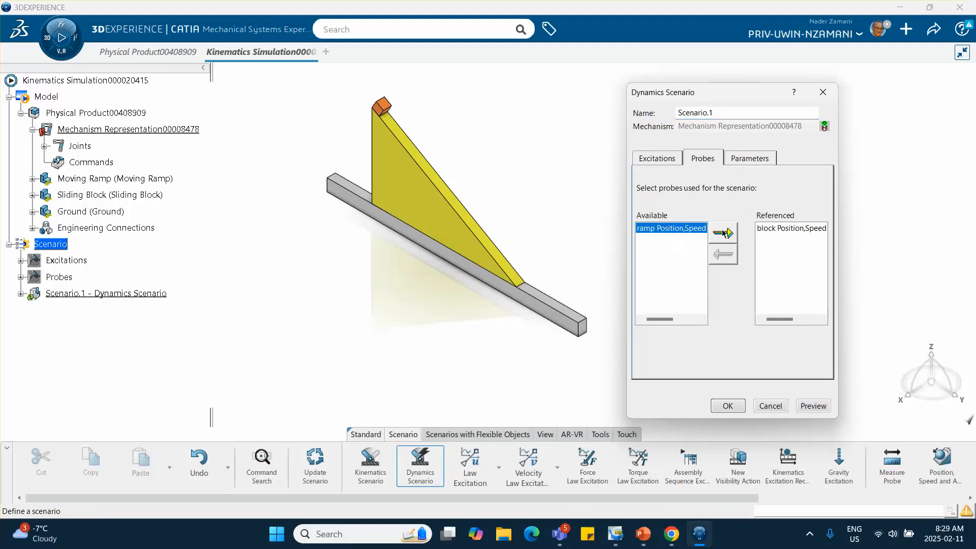
pyautogui.click(723, 233)
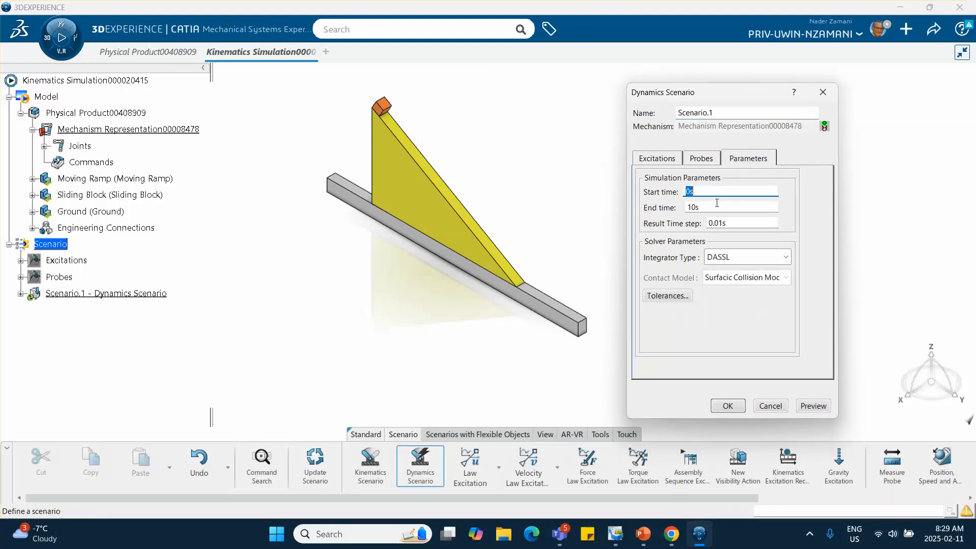
# - Set the dynamics scenario's end time to 0.87 s and its integrator to Symplectic Euler, following the settings on the PowerPoint reference slide
pyautogui.click(713, 207)
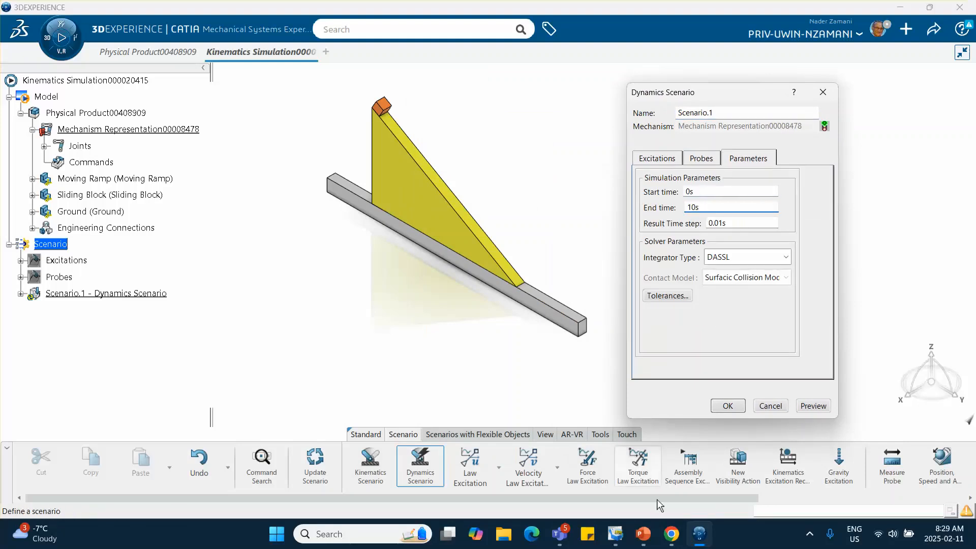
pyautogui.click(643, 534)
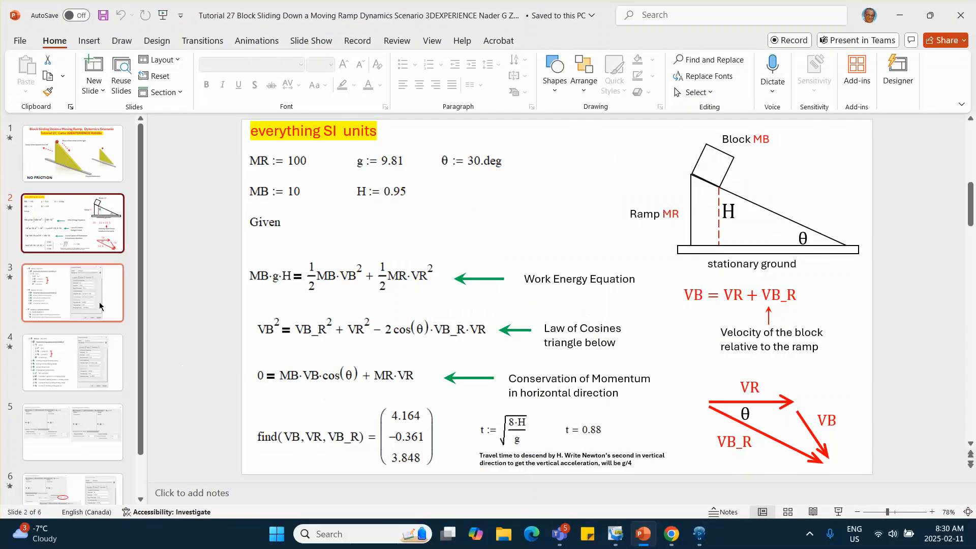
pyautogui.click(73, 292)
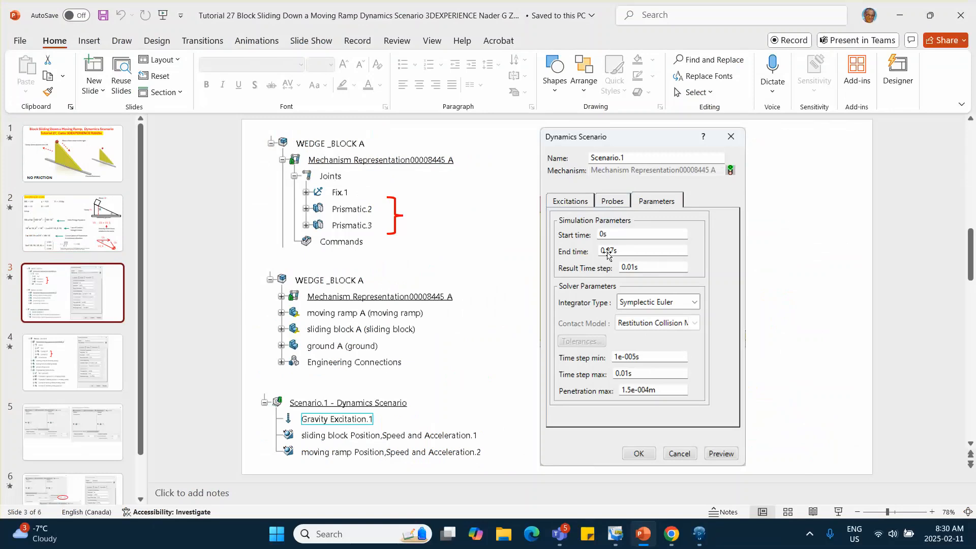
pyautogui.click(898, 16)
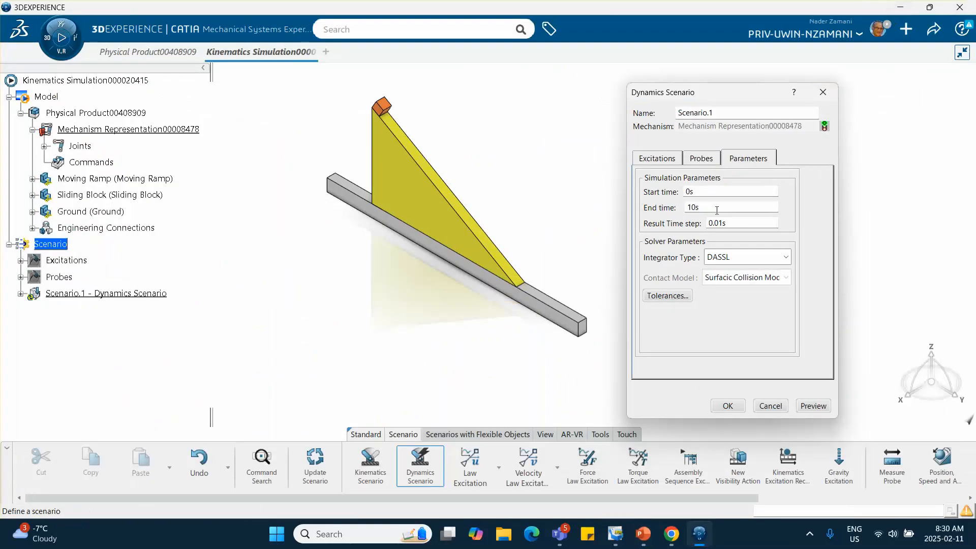
pyautogui.moveTo(701, 208); pyautogui.dragTo(671, 210)
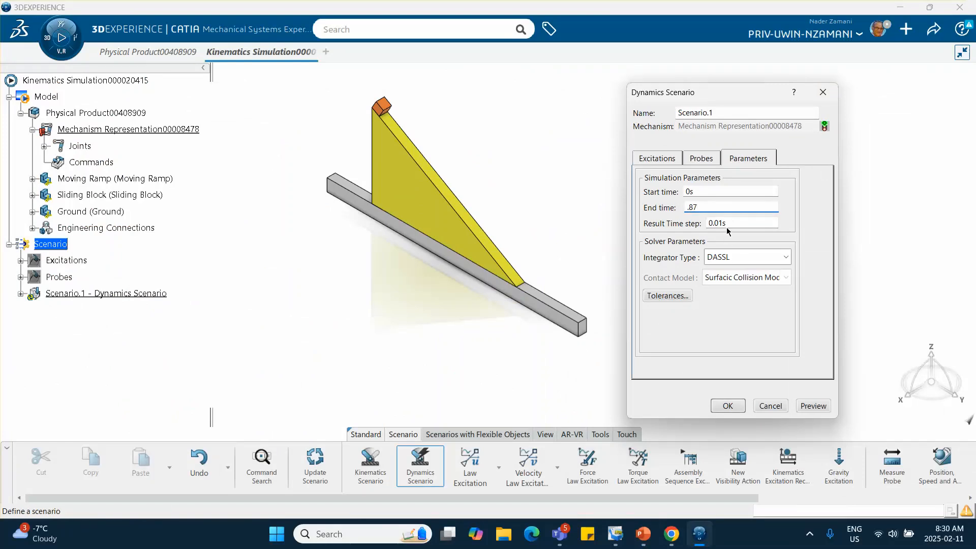
pyautogui.click(787, 259)
pyautogui.click(750, 276)
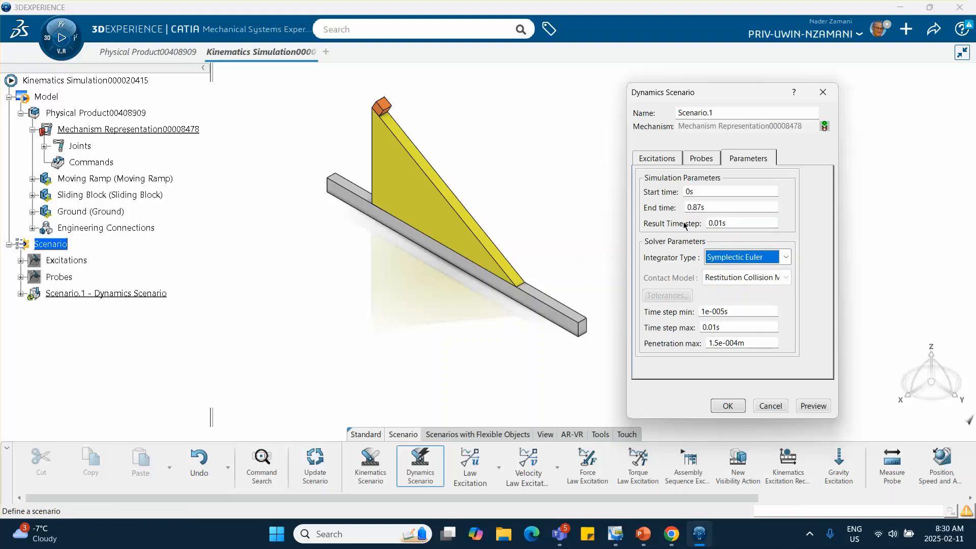
pyautogui.click(730, 407)
# - Force compute the dynamics scenario and generate its results
pyautogui.moveTo(712, 374); pyautogui.dragTo(461, 298, button='middle')
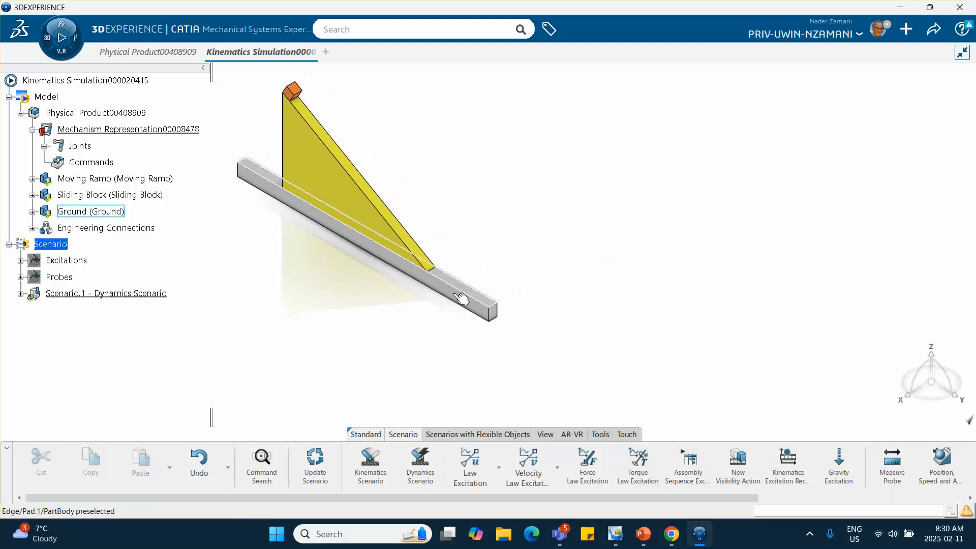
pyautogui.rightClick(136, 294)
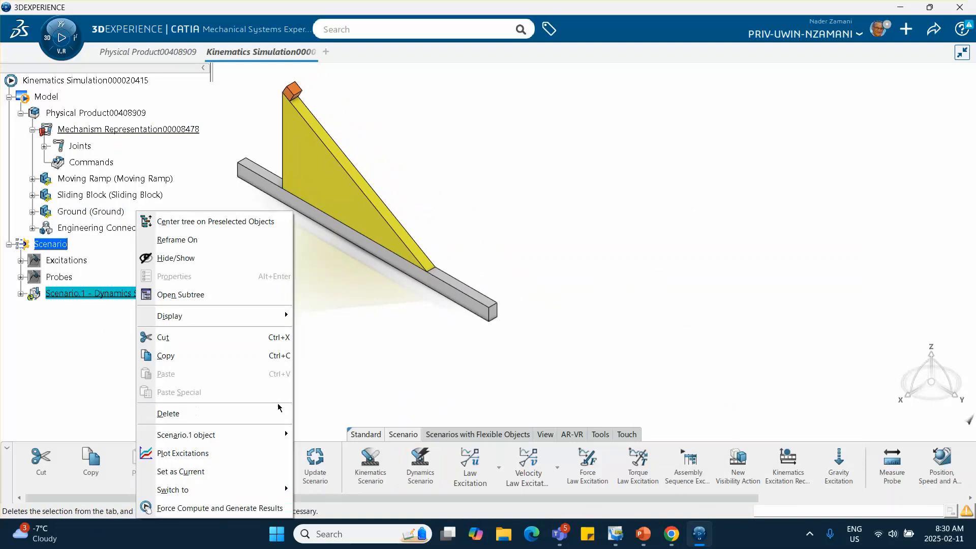
pyautogui.click(336, 396)
pyautogui.scroll(-5, 538, 464)
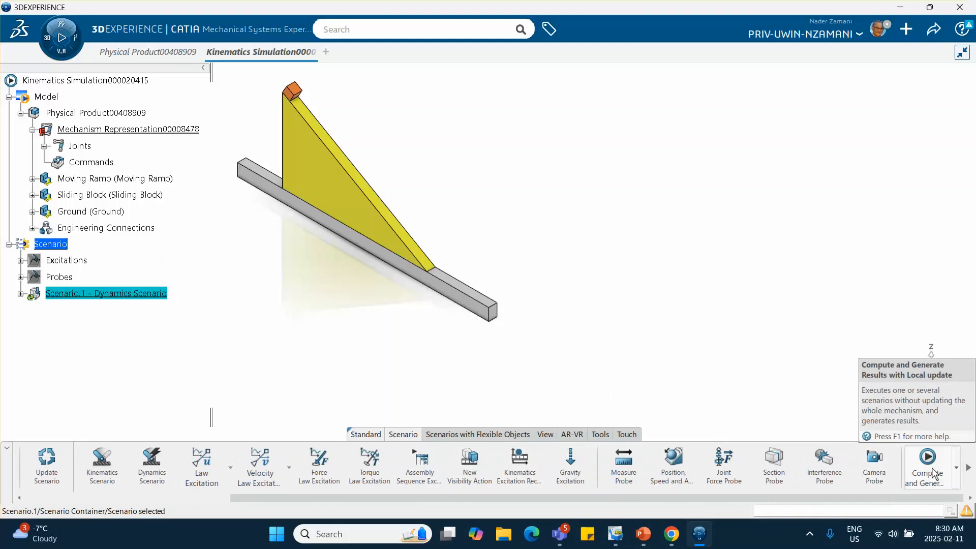
pyautogui.rightClick(128, 294)
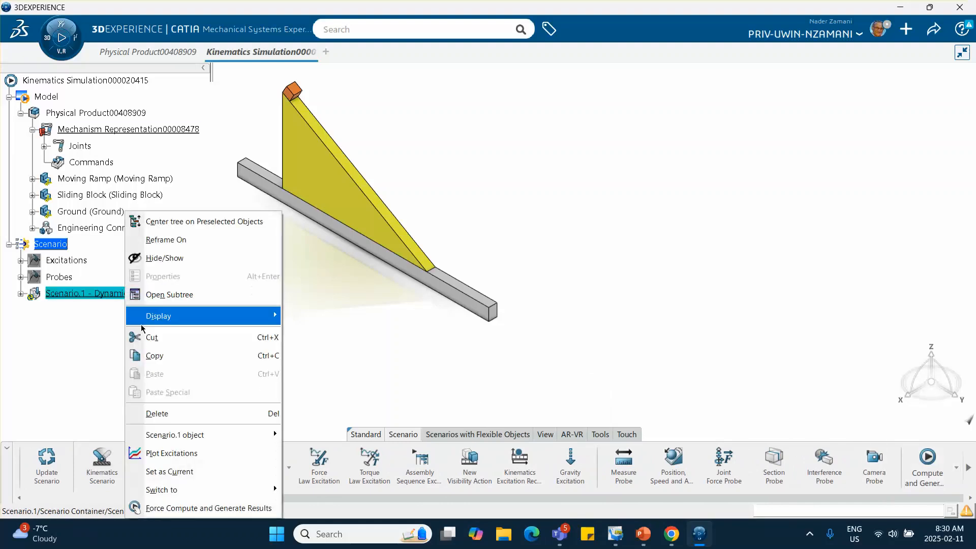
pyautogui.click(153, 507)
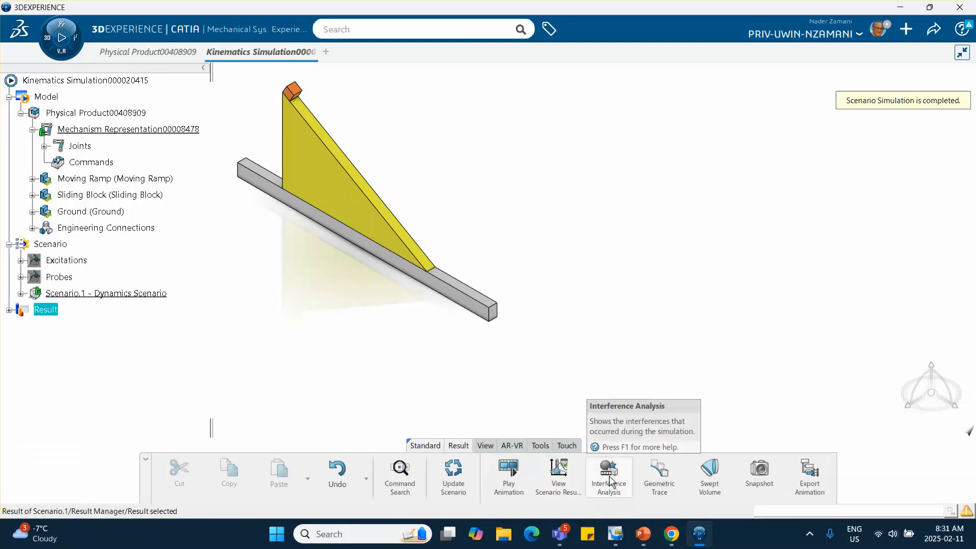
# - Open the scenario results and show only the linear velocity magnitude of the block and ramp probes
pyautogui.click(555, 476)
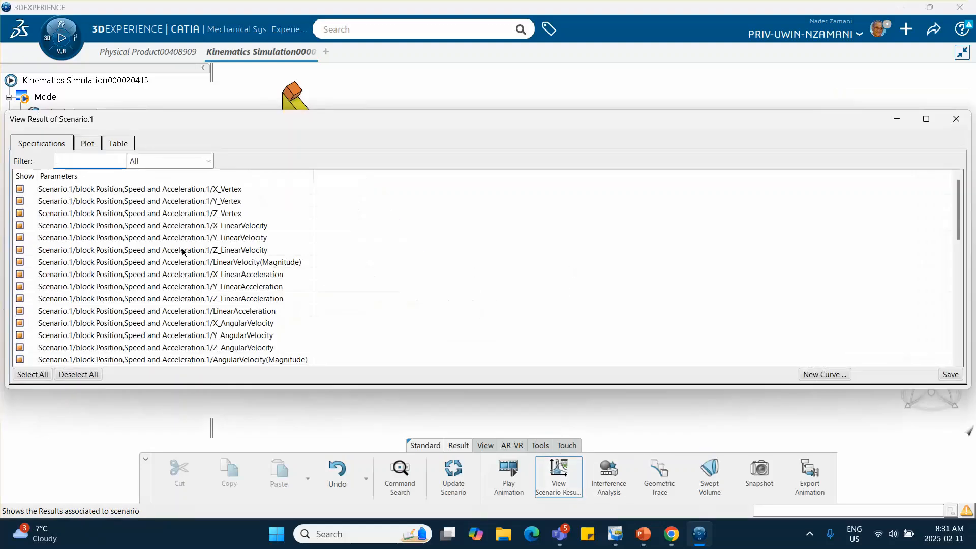
pyautogui.click(78, 375)
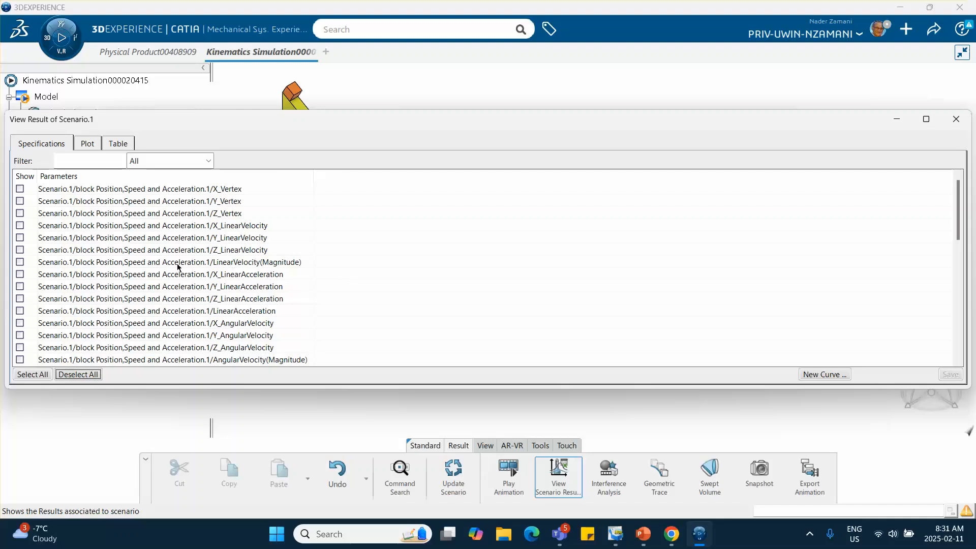
pyautogui.click(20, 262)
pyautogui.scroll(-7, 136, 285)
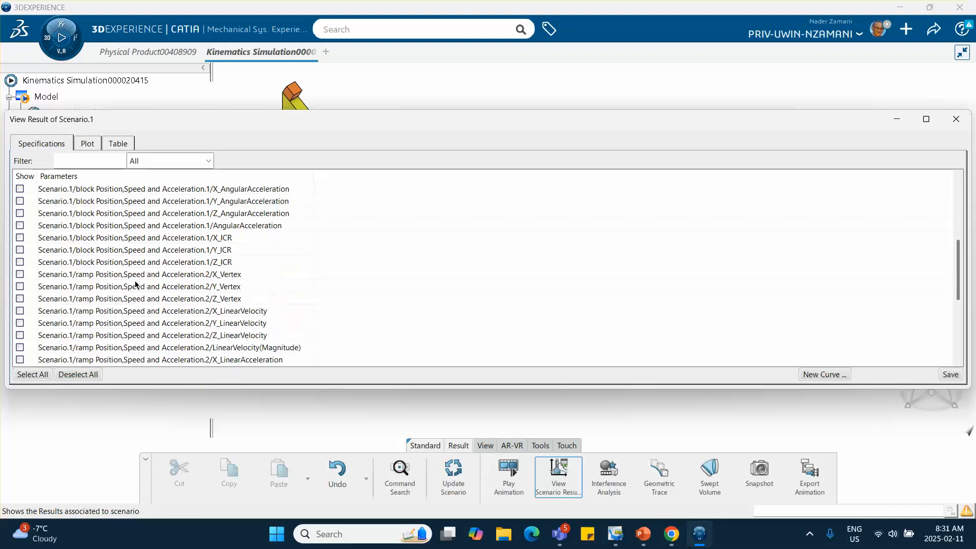
pyautogui.scroll(-2, 91, 334)
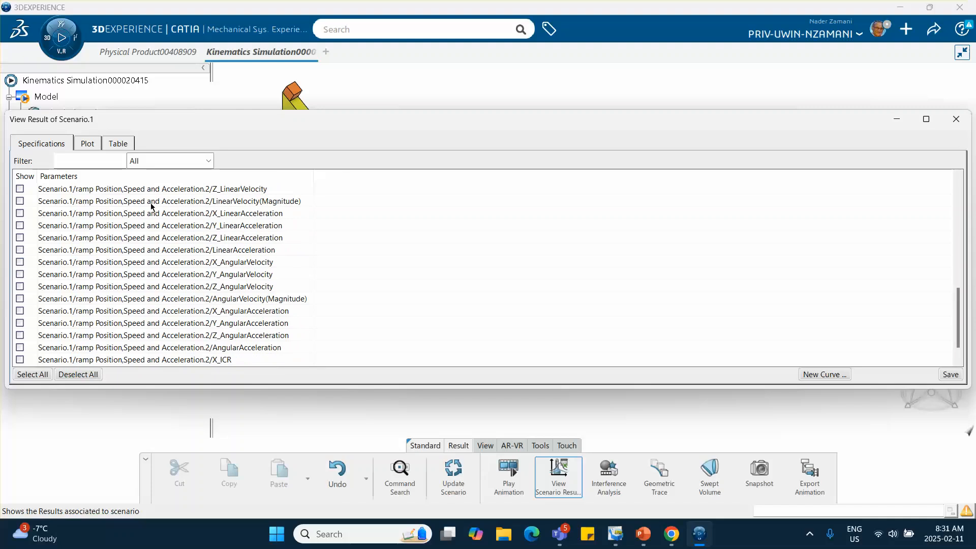
pyautogui.click(19, 203)
pyautogui.scroll(1, 199, 245)
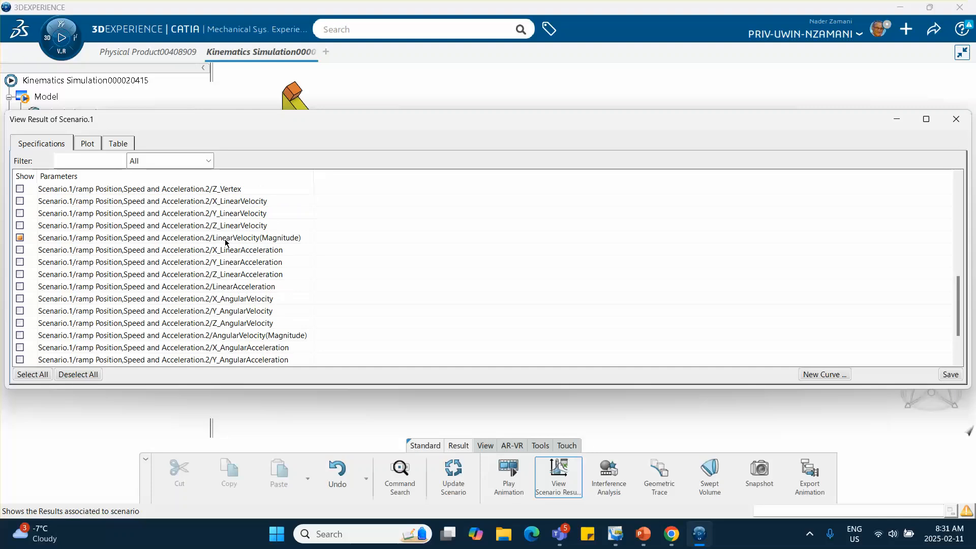
# - View the plot of both velocity magnitudes and examine their tabulated values up to the end of the simulation
pyautogui.click(86, 145)
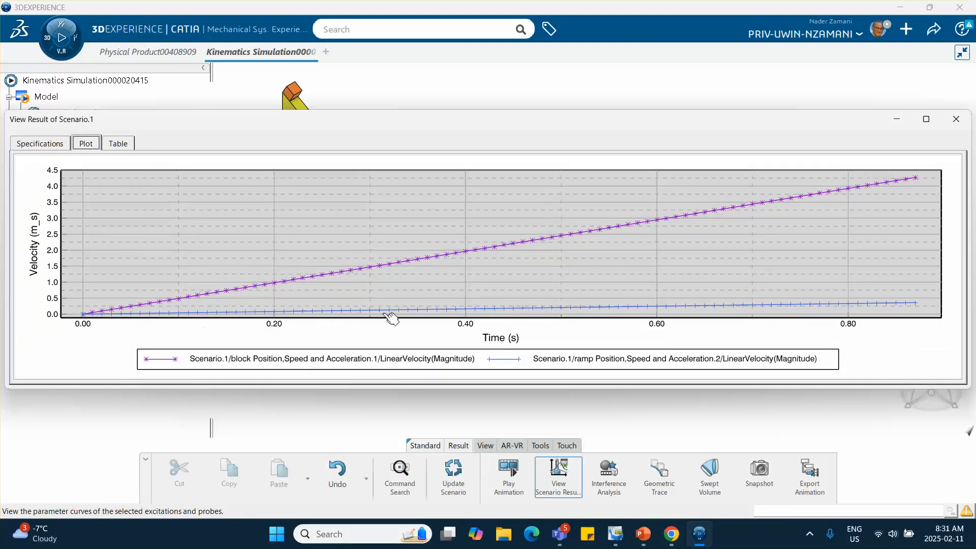
pyautogui.click(120, 145)
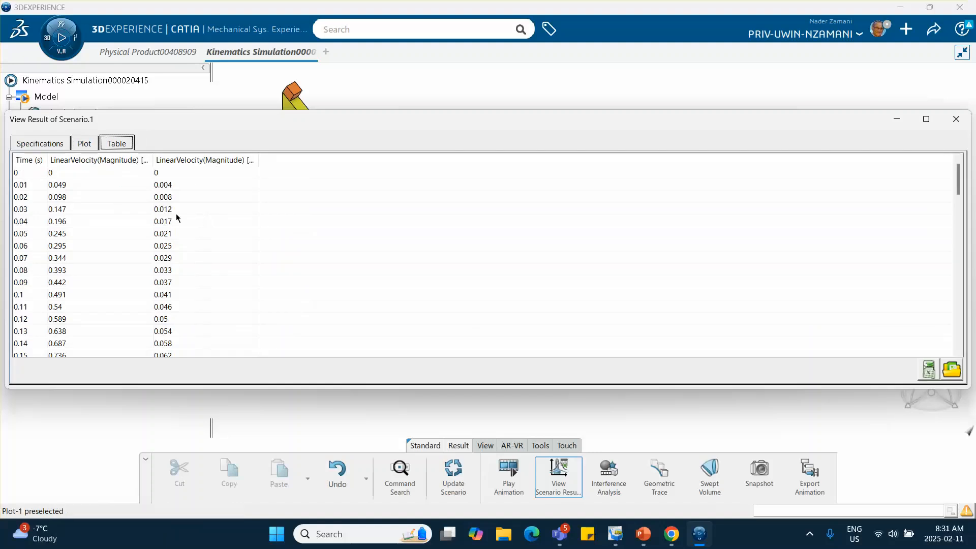
pyautogui.scroll(-20, 154, 175)
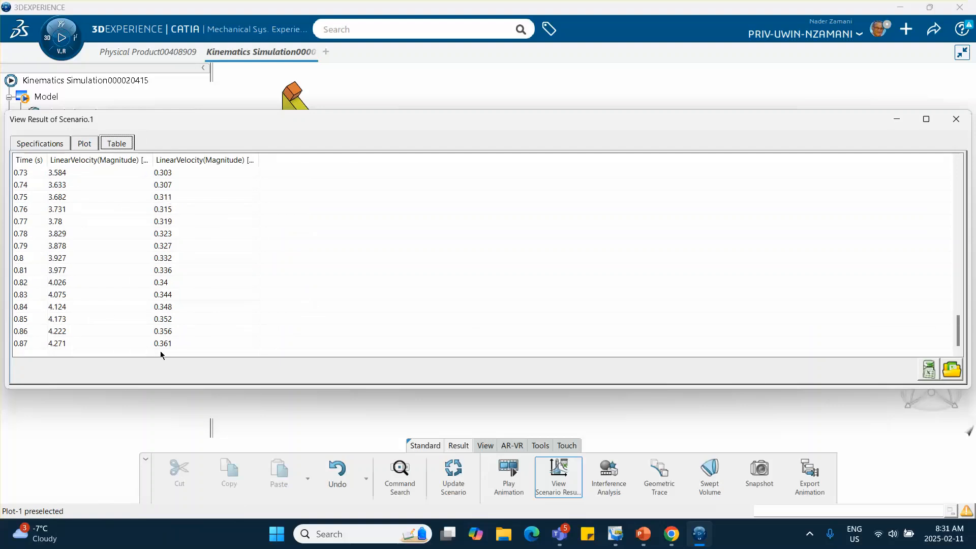
# - Compare the final block and ramp velocities in the table with the calculated VB and VR in PowerPoint, and close the results
pyautogui.click(643, 535)
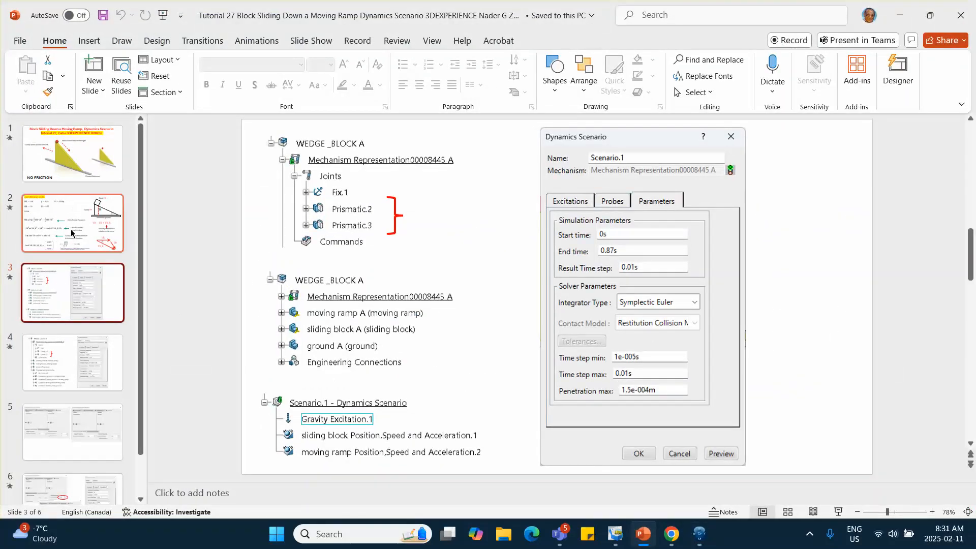
pyautogui.click(71, 231)
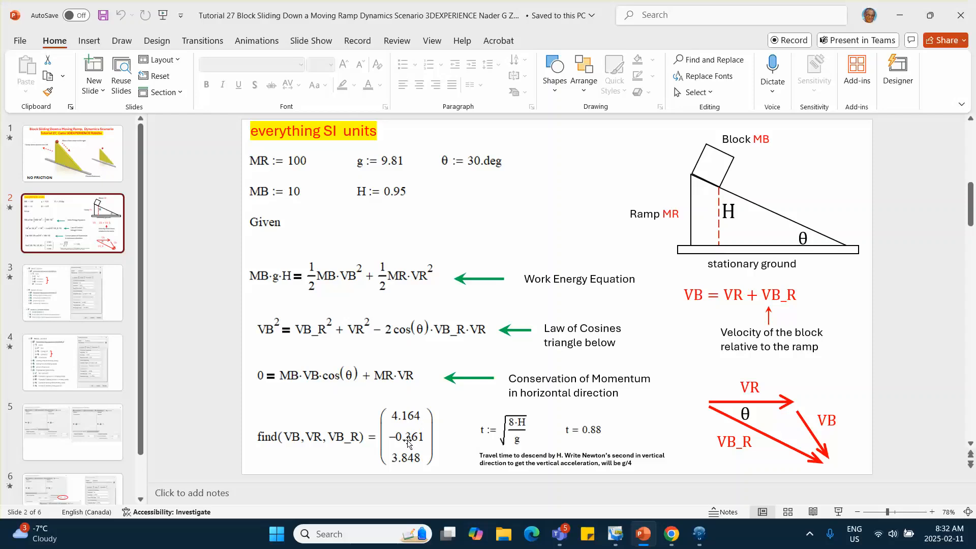
pyautogui.moveTo(644, 536)
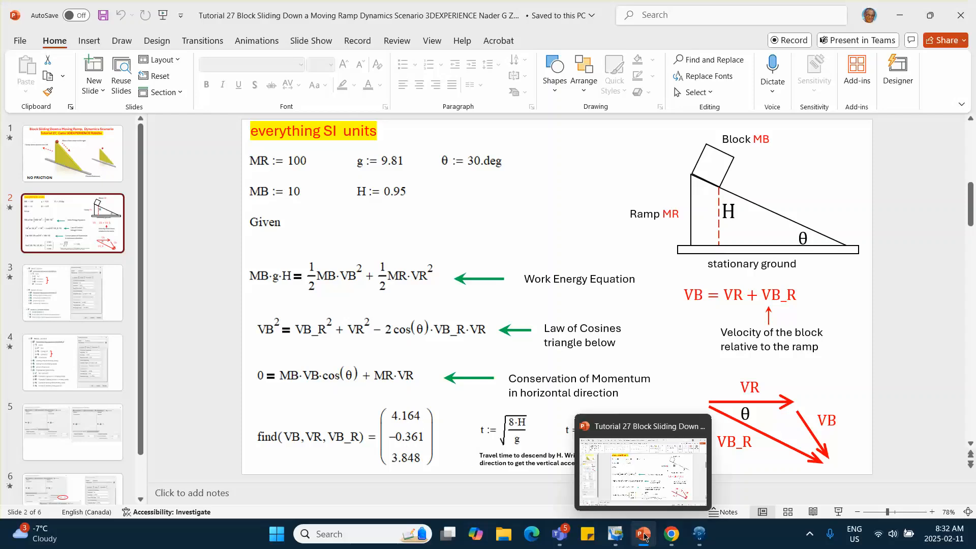
pyautogui.click(699, 534)
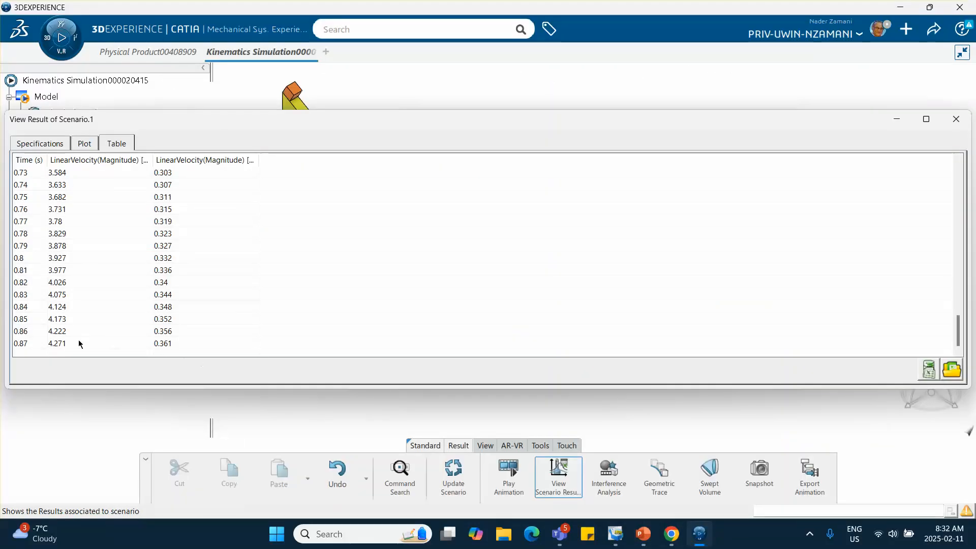
pyautogui.click(645, 534)
pyautogui.click(644, 535)
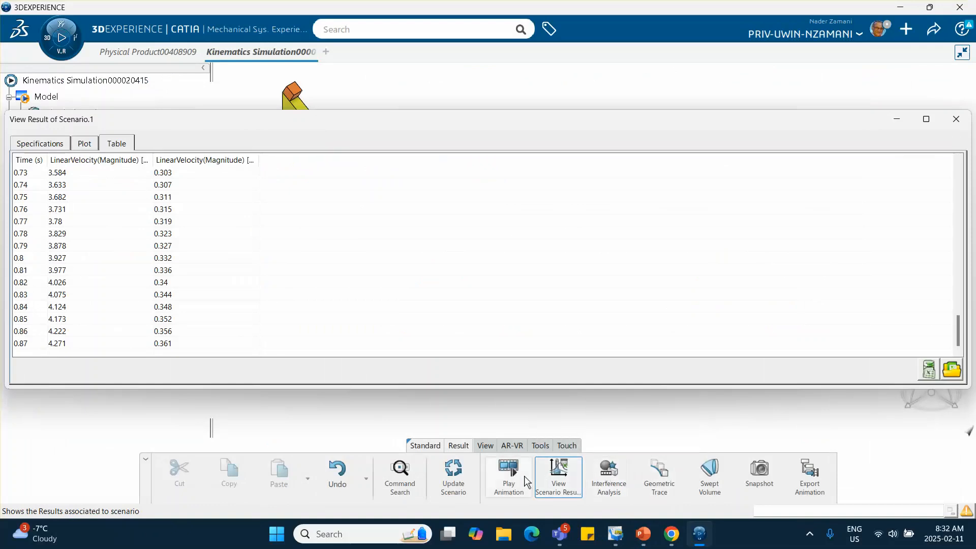
pyautogui.click(642, 534)
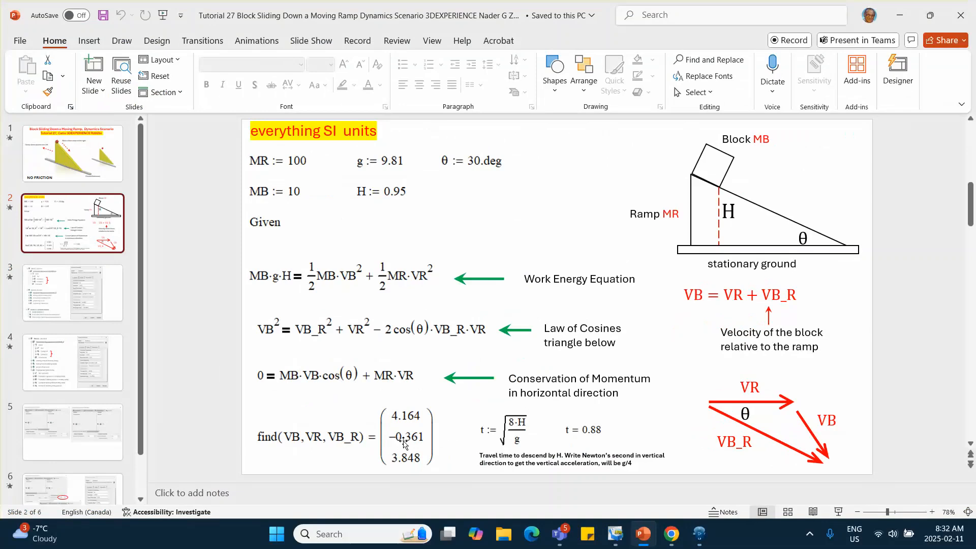
pyautogui.click(644, 534)
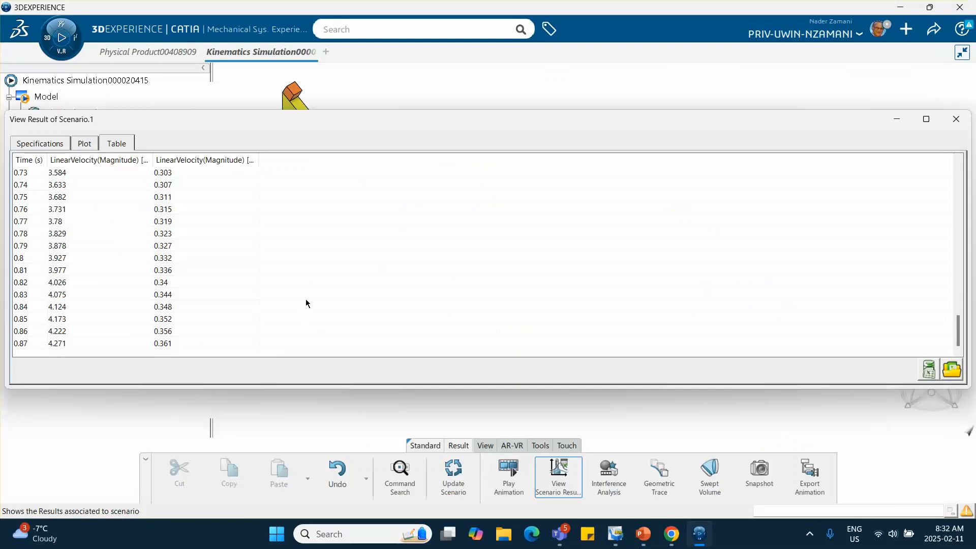
pyautogui.click(954, 123)
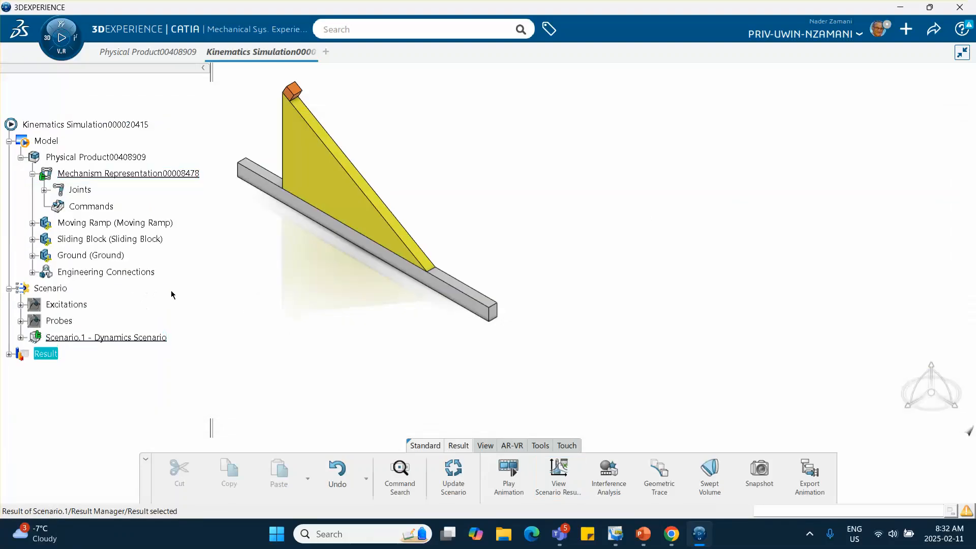
# - Activate the dynamics scenario from the tree to list its gravity excitation and probes
pyautogui.moveTo(259, 300); pyautogui.dragTo(322, 344, button='middle')
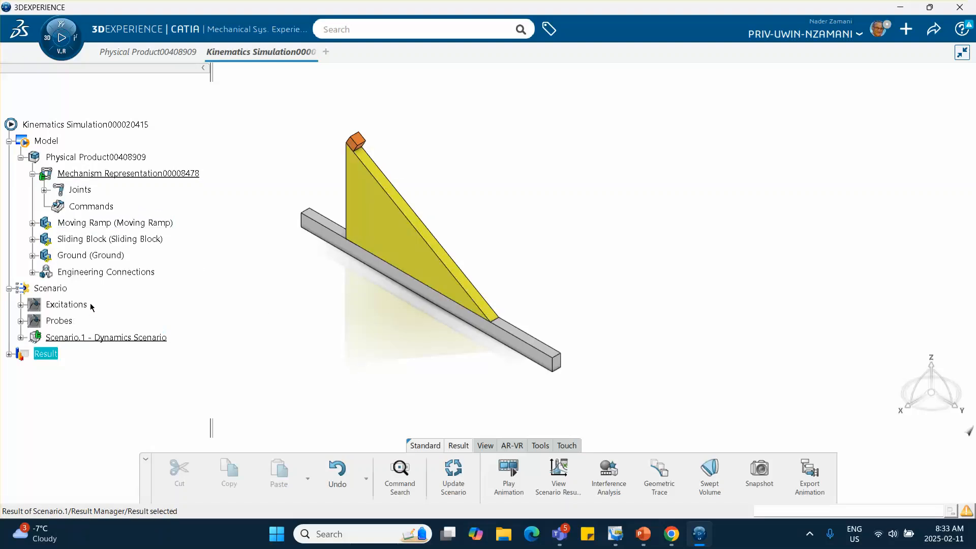
pyautogui.click(94, 337)
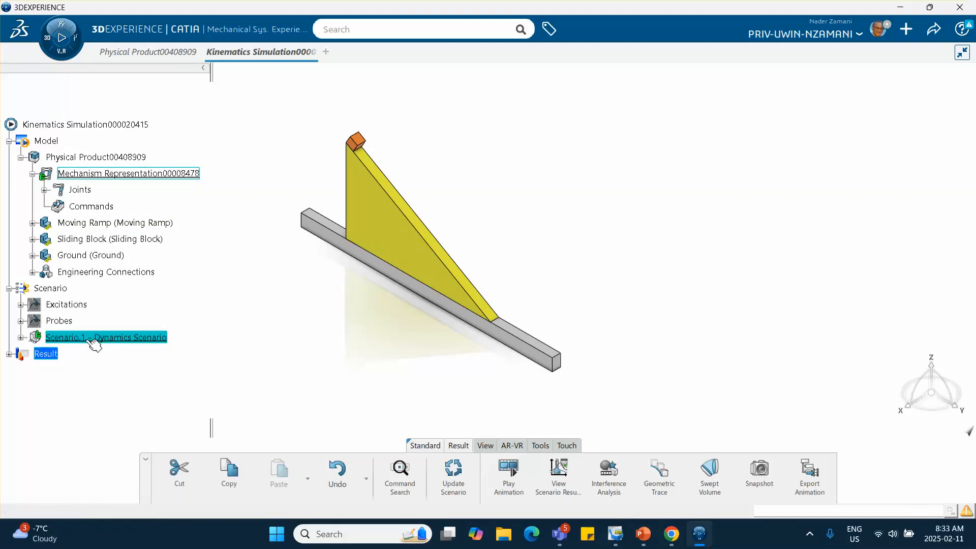
pyautogui.doubleClick(94, 338)
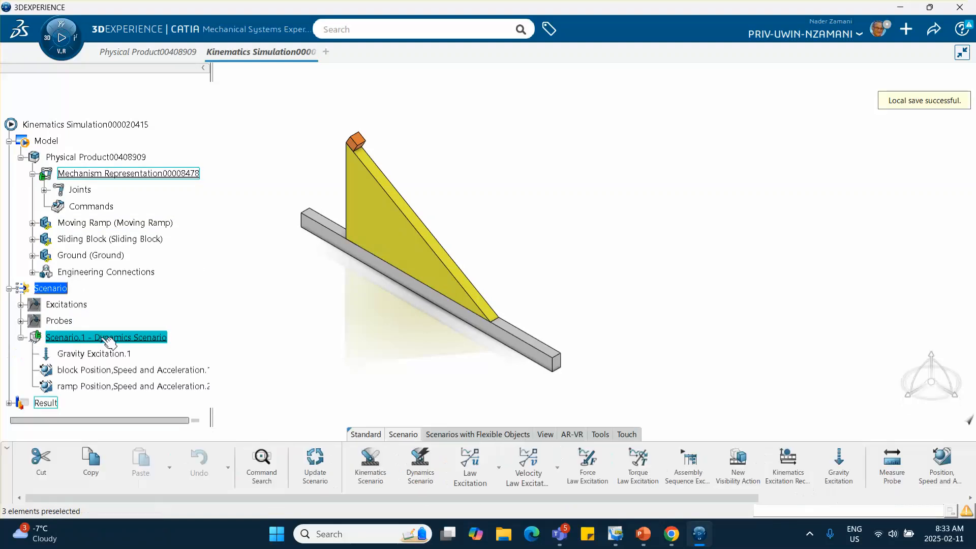
pyautogui.scroll(-3, 181, 301)
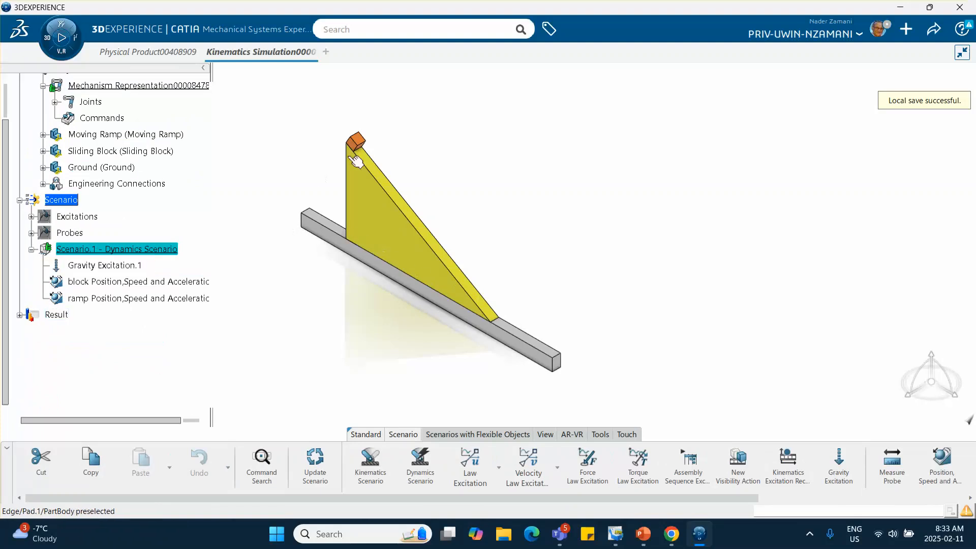
# - Activate the mechanism representation of the physical product for editing
pyautogui.scroll(5, 188, 268)
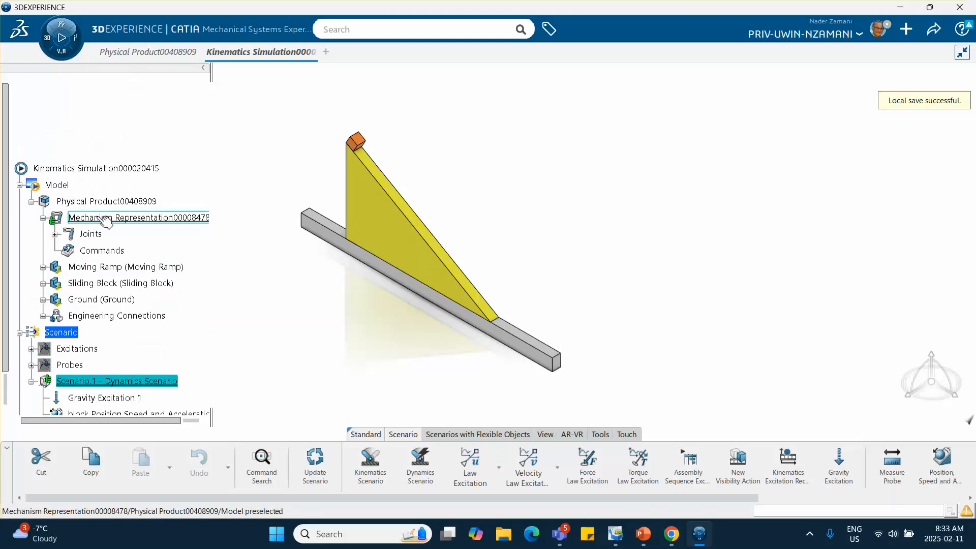
pyautogui.scroll(-3, 154, 256)
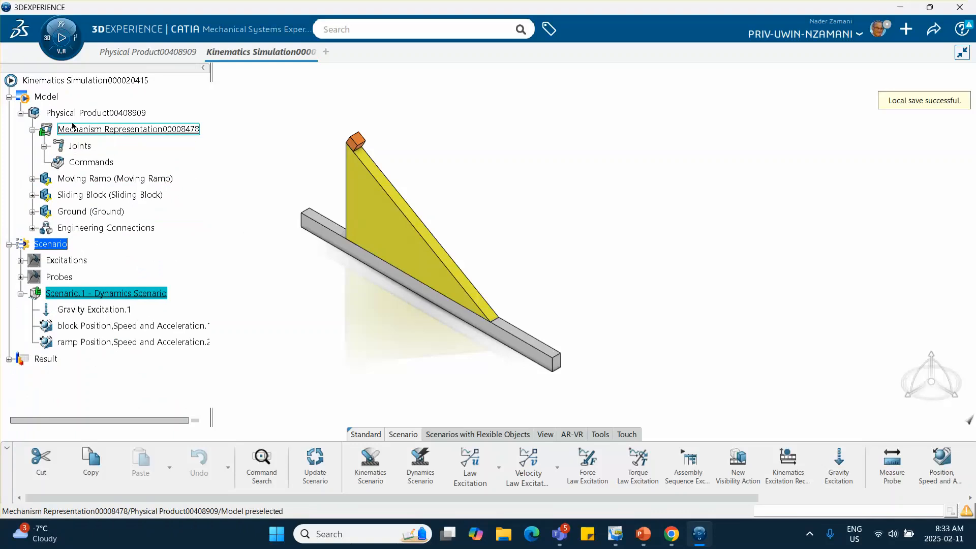
pyautogui.scroll(1, 173, 248)
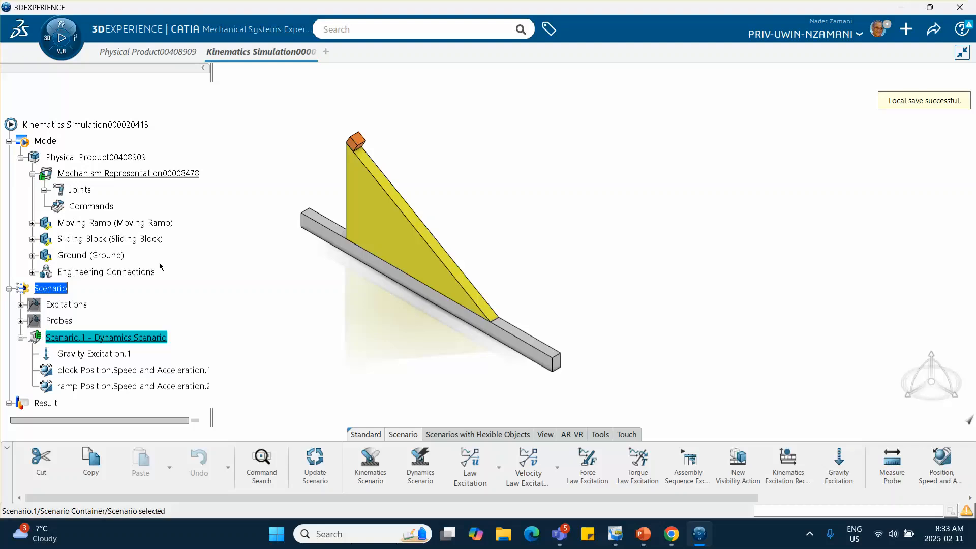
pyautogui.scroll(-1, 160, 262)
pyautogui.doubleClick(120, 130)
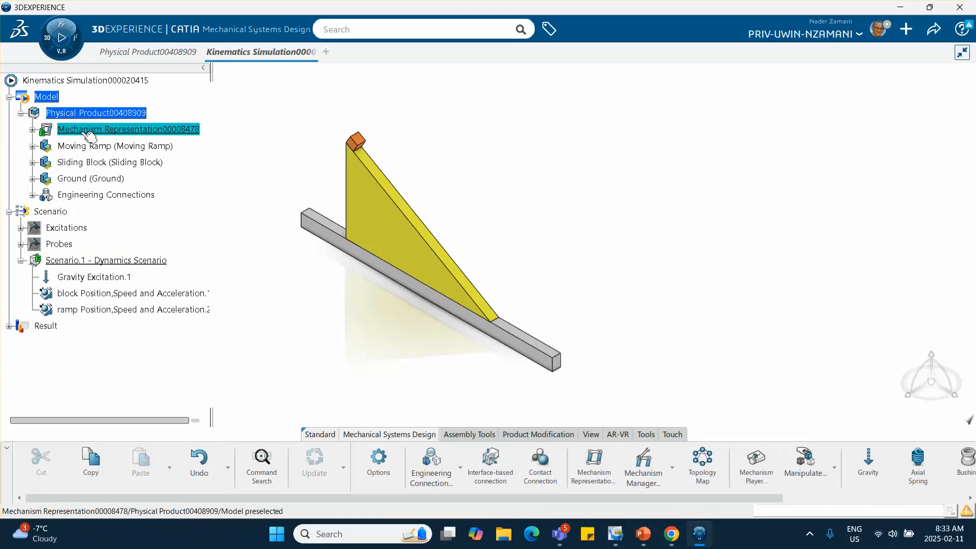
# - Start a contact connection in the physical product with the Sliding Block as Group 1 and the Moving Ramp as Group 2
pyautogui.click(150, 134)
pyautogui.click(541, 470)
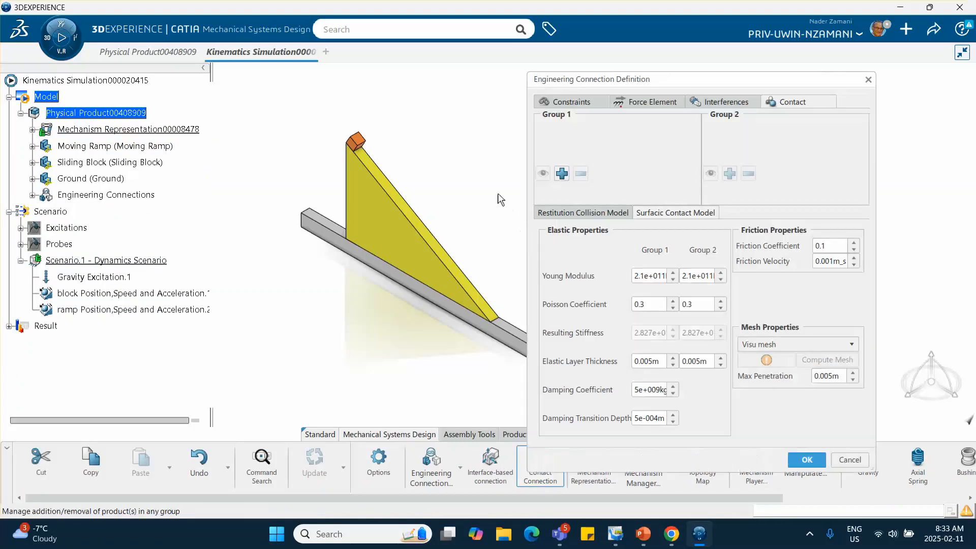
pyautogui.moveTo(499, 200); pyautogui.dragTo(454, 202, button='middle')
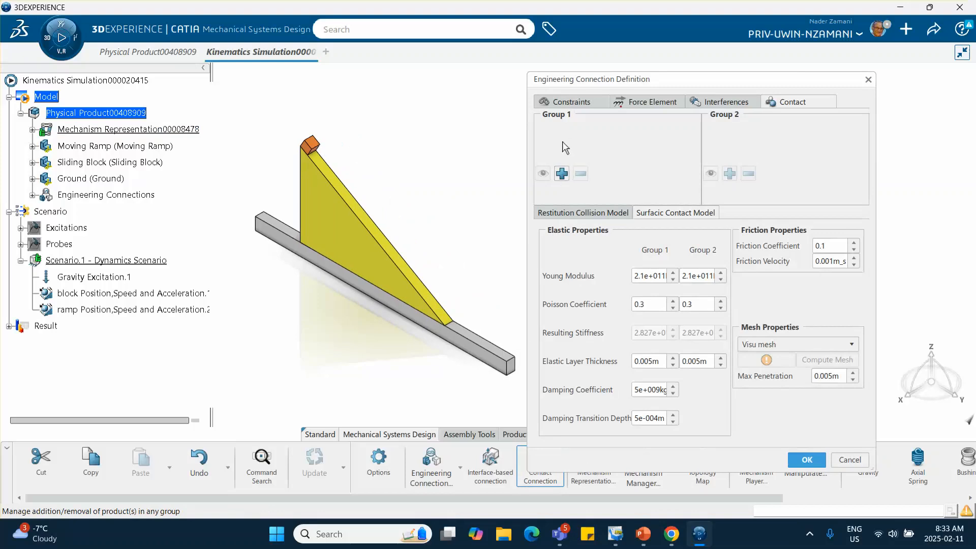
pyautogui.click(562, 174)
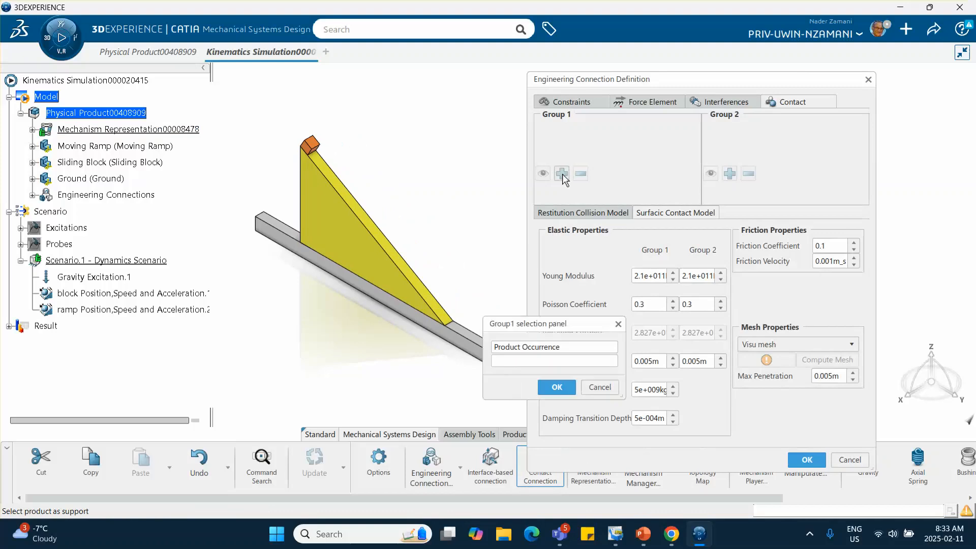
pyautogui.click(317, 146)
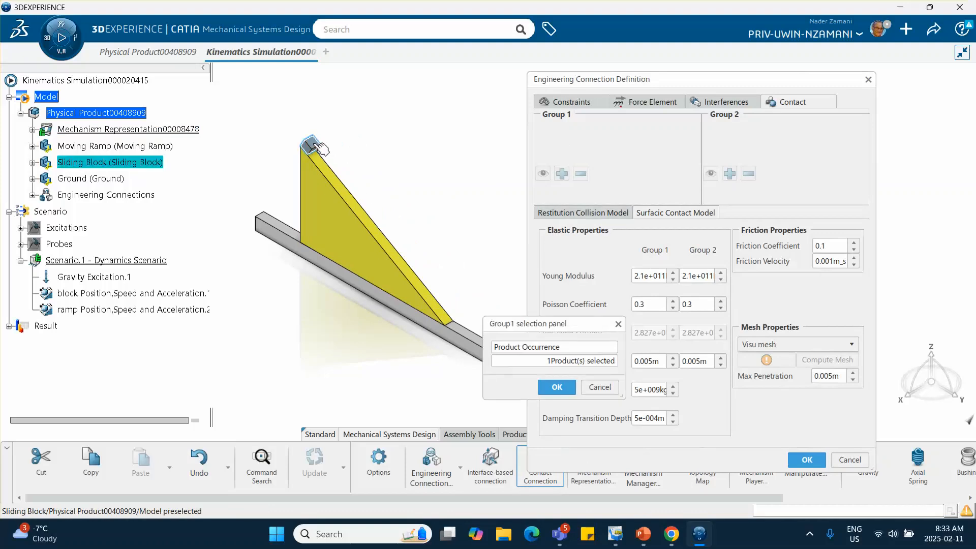
pyautogui.click(557, 387)
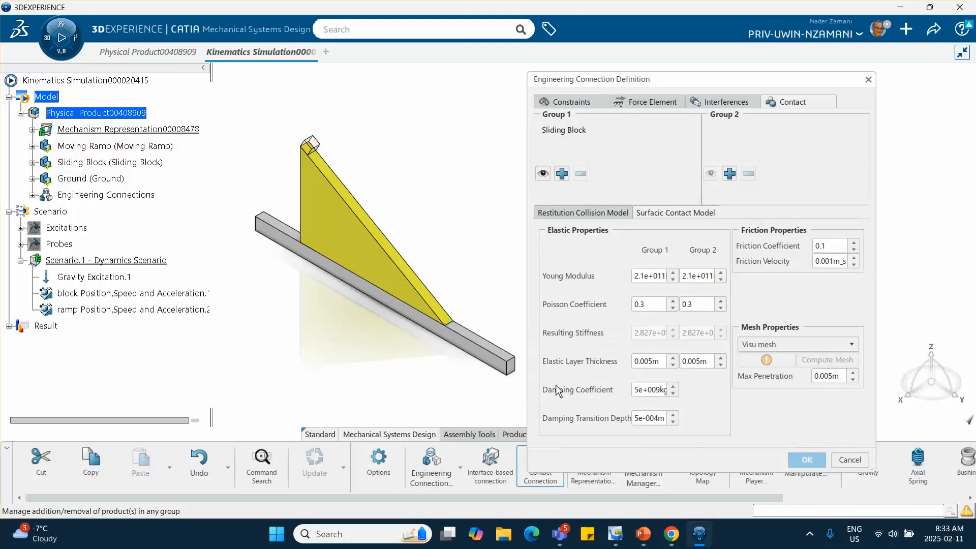
pyautogui.click(730, 175)
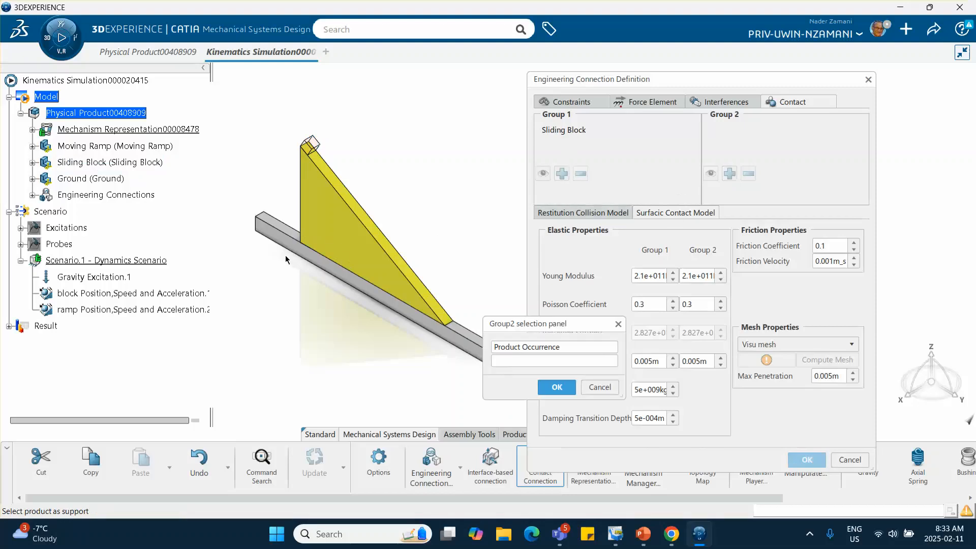
pyautogui.click(350, 230)
pyautogui.click(557, 388)
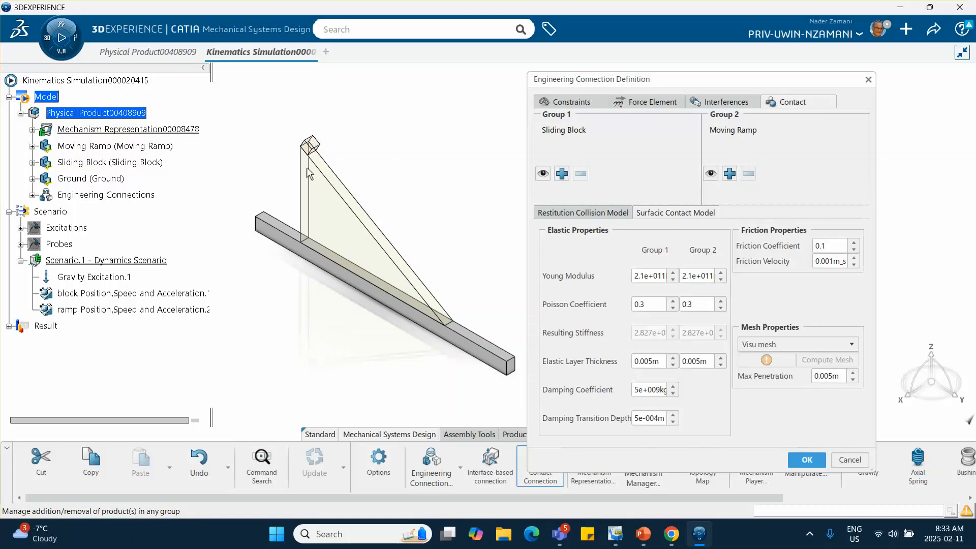
# - Use the Surfacic Contact Model with a friction coefficient of 0.0001, checked against the last PowerPoint slide, and create the block-ramp contact
pyautogui.click(568, 215)
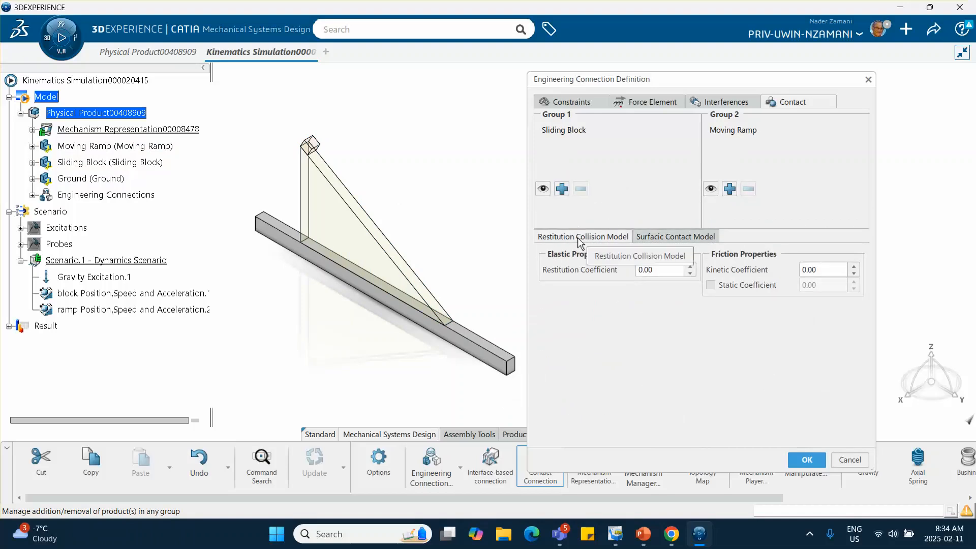
pyautogui.click(655, 236)
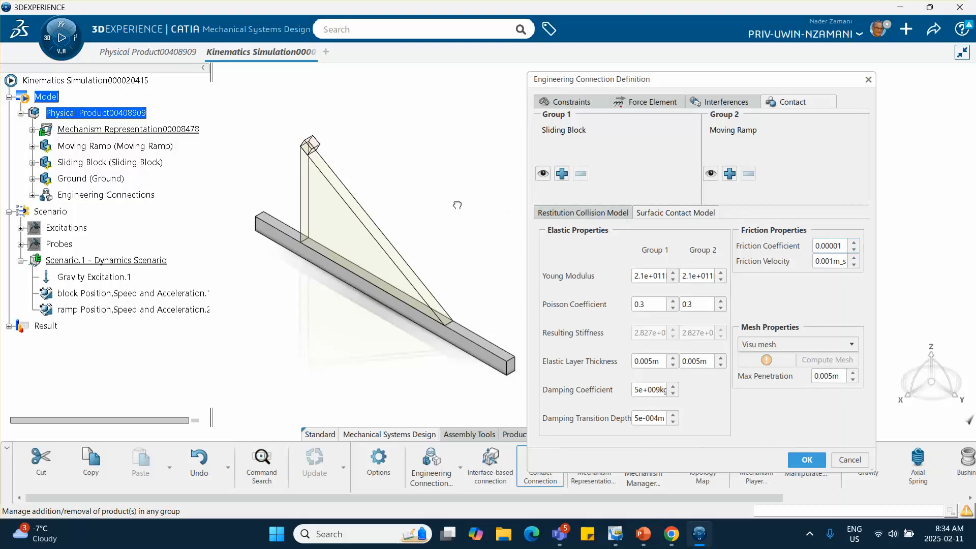
pyautogui.click(643, 535)
pyautogui.scroll(-2, 81, 396)
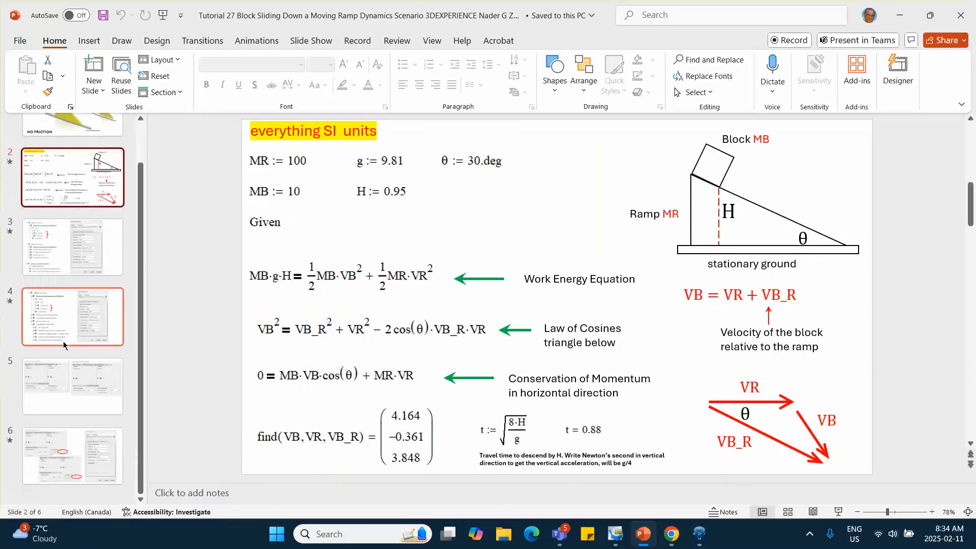
pyautogui.click(87, 432)
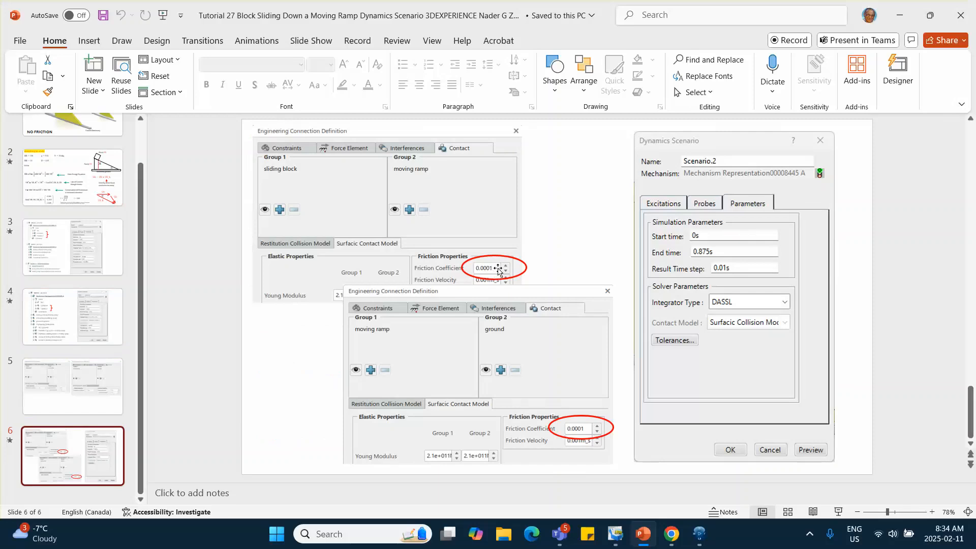
pyautogui.click(899, 15)
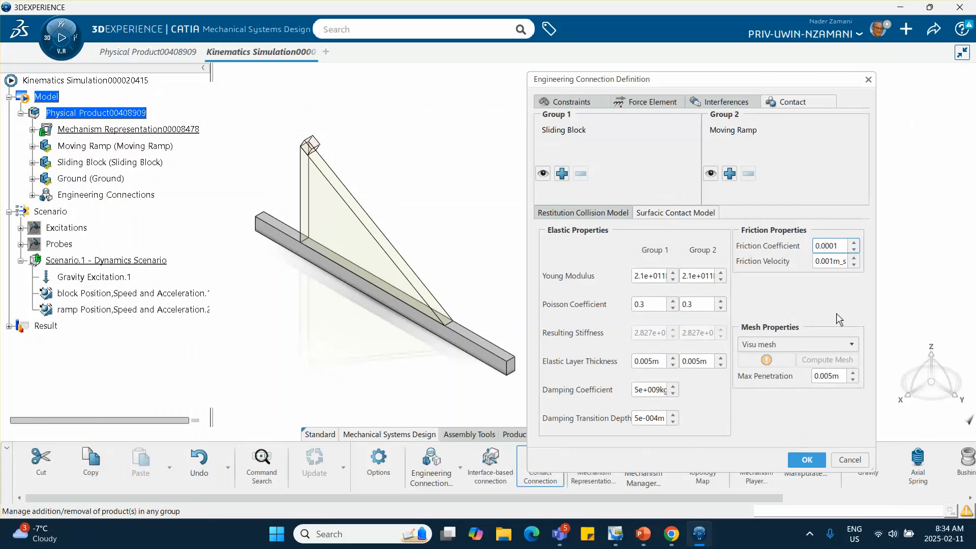
pyautogui.click(810, 463)
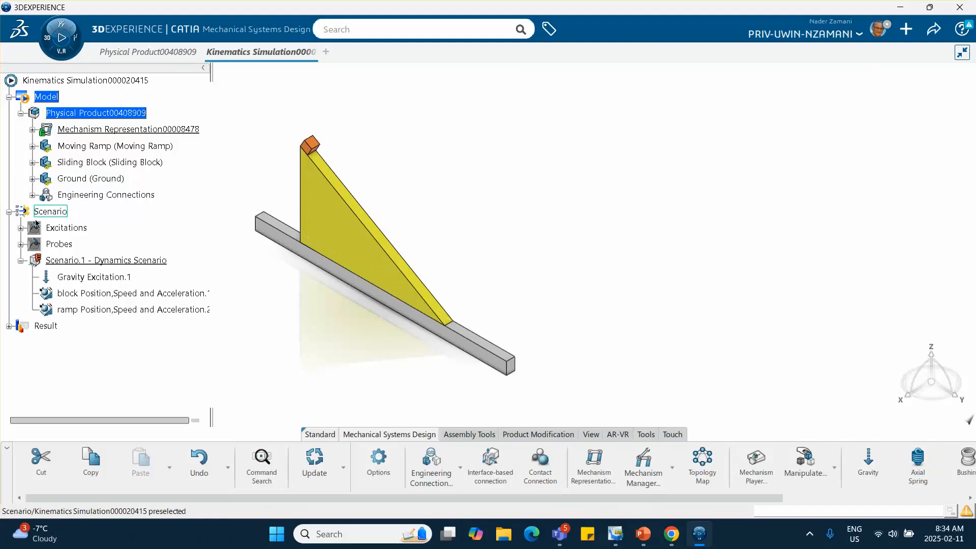
# - Review the mechanism's joints, the engineering connections and the Mechanism Manager's joints list to check whether the new contact is included
pyautogui.click(32, 130)
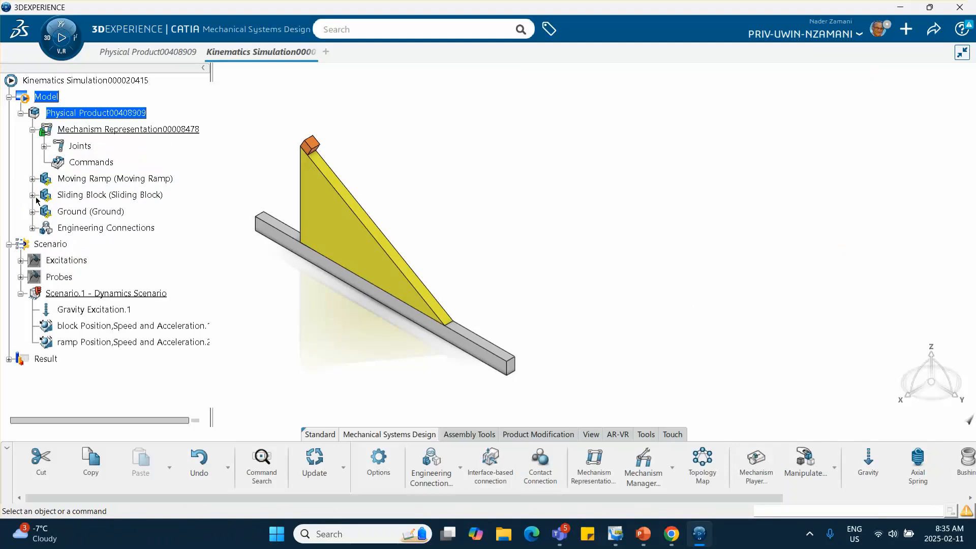
pyautogui.click(45, 146)
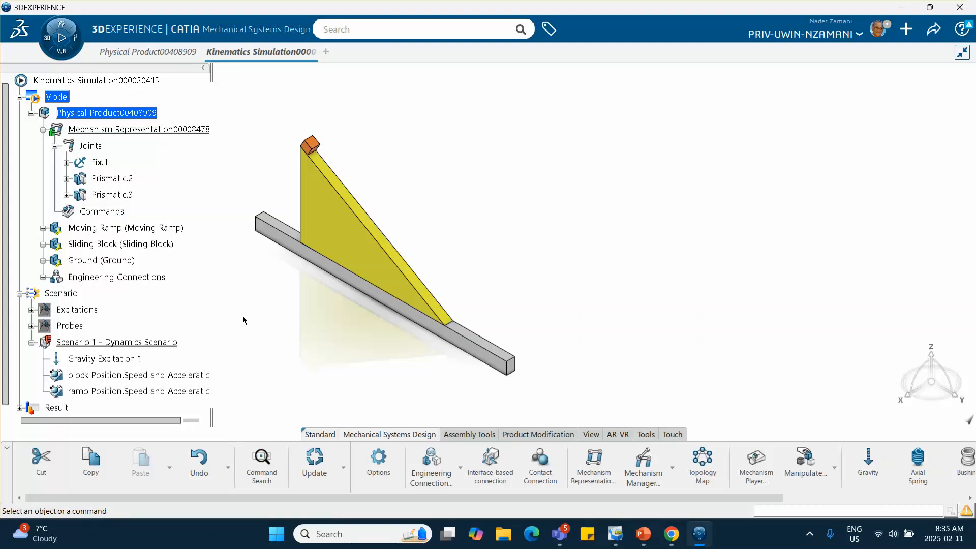
pyautogui.click(540, 475)
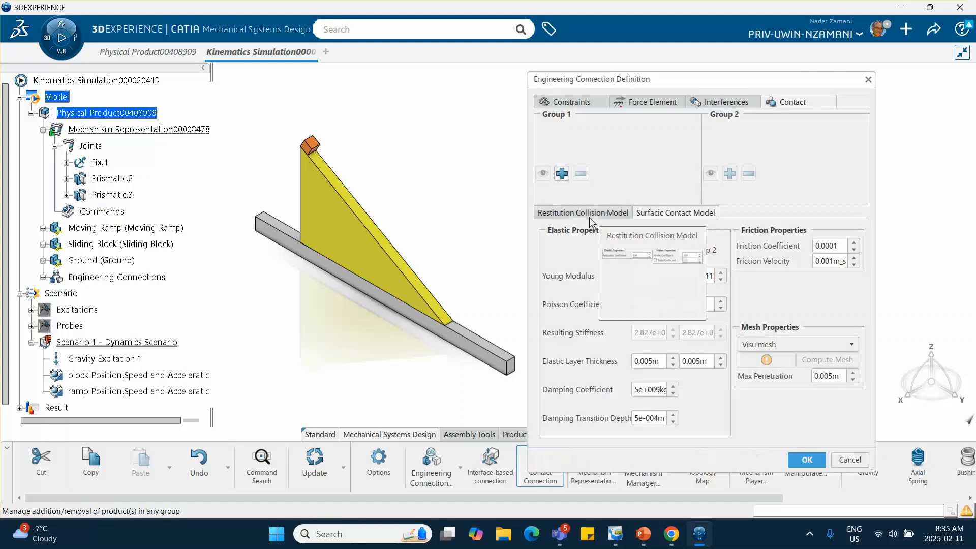
pyautogui.click(849, 459)
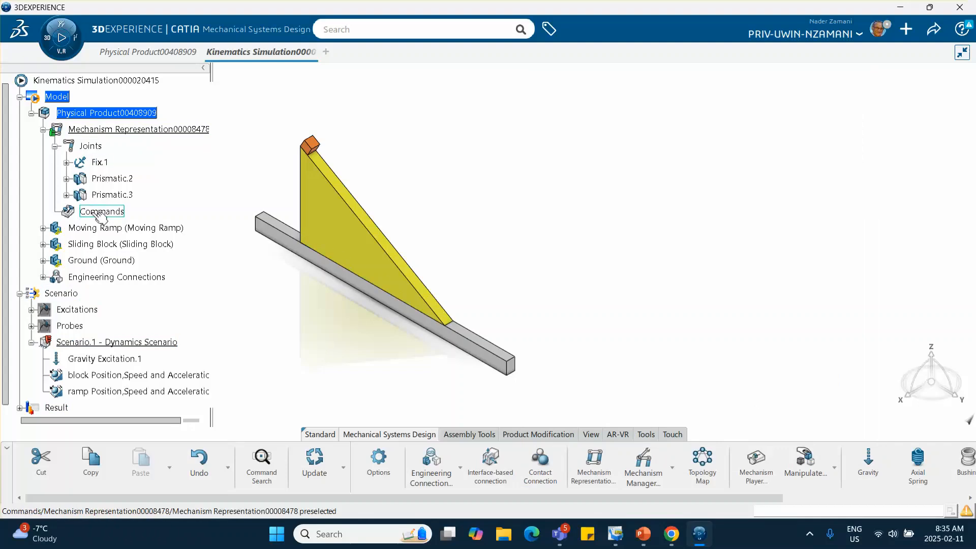
pyautogui.click(43, 277)
pyautogui.scroll(-1, 92, 282)
pyautogui.scroll(-1, 101, 270)
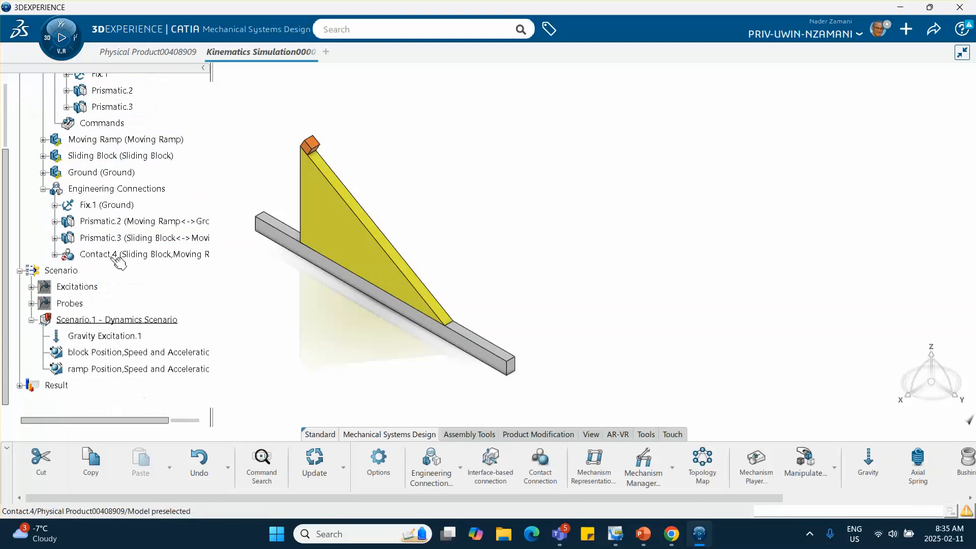
pyautogui.scroll(1, 114, 183)
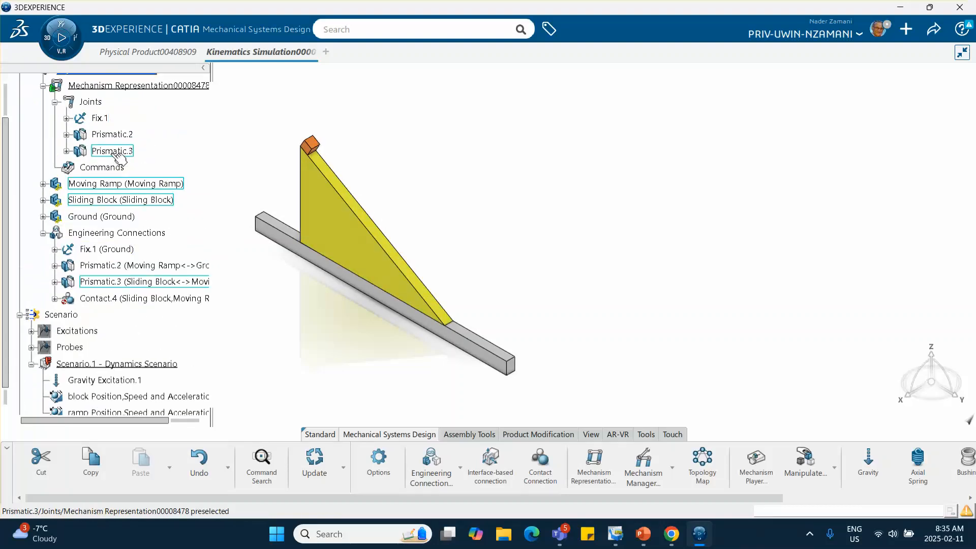
pyautogui.click(638, 471)
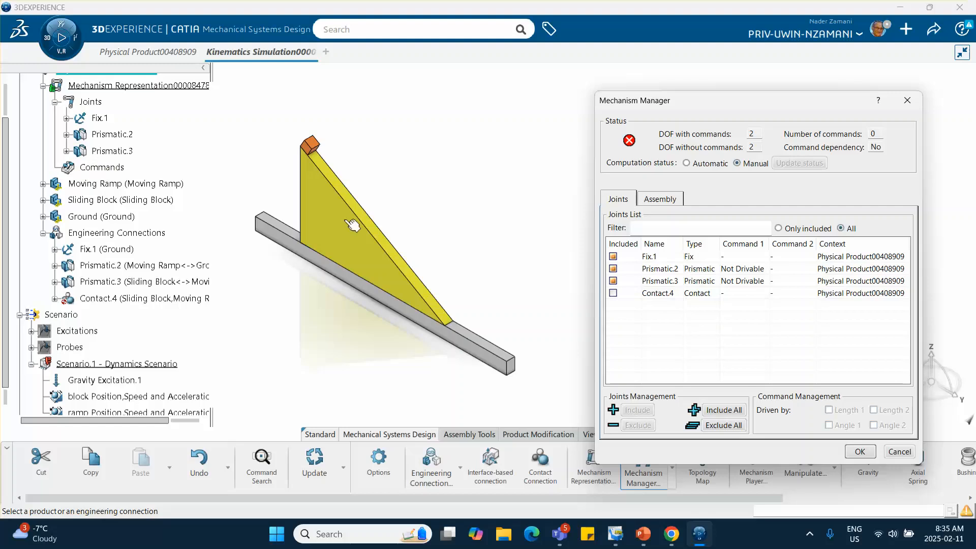
pyautogui.click(898, 453)
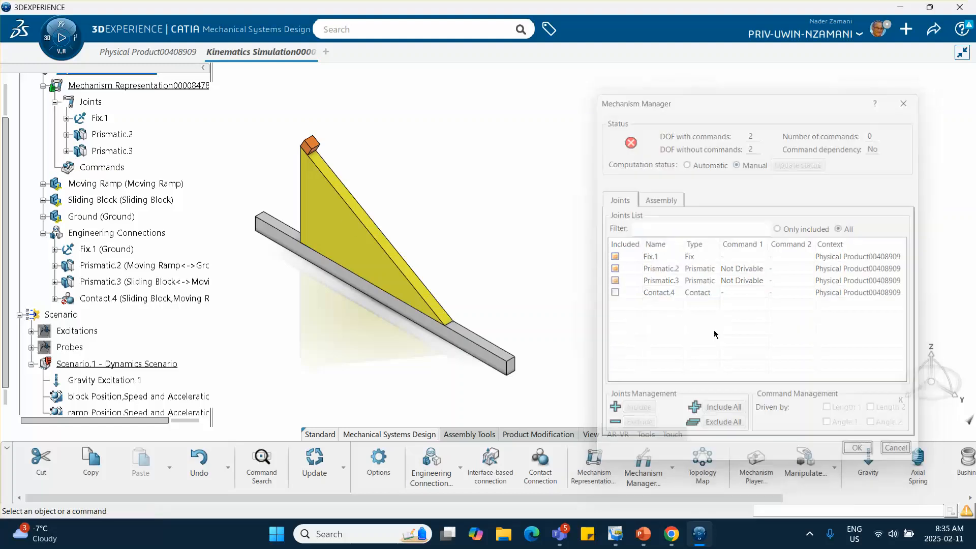
# - Create a surfacic contact connection between the Moving Ramp as Group 1 and the Ground as Group 2 with a friction coefficient of 0.0001
pyautogui.click(541, 460)
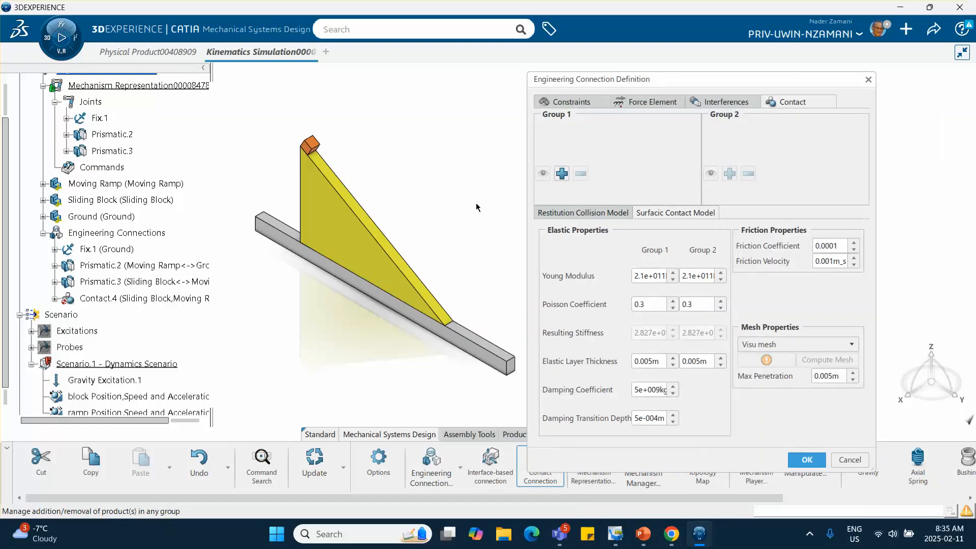
pyautogui.scroll(1, 476, 206)
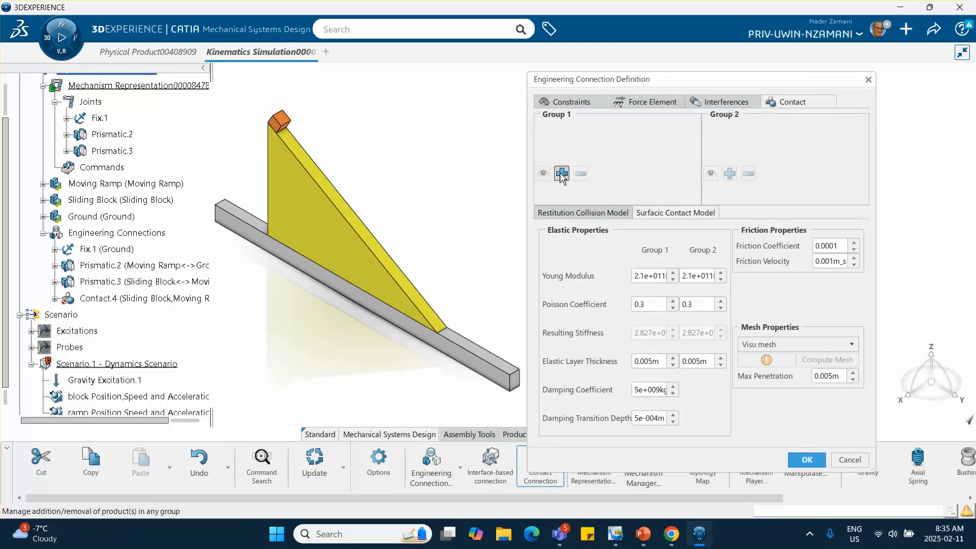
pyautogui.click(561, 174)
pyautogui.click(336, 238)
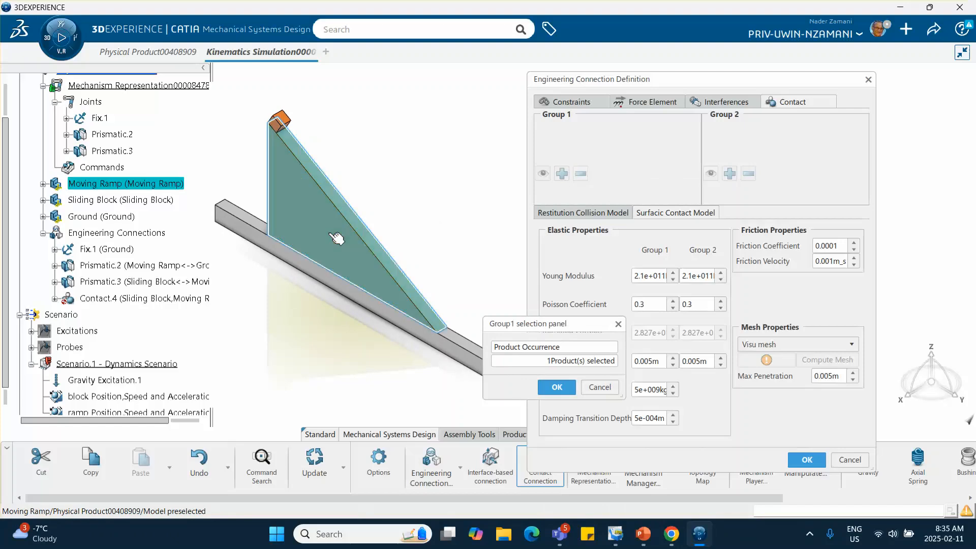
pyautogui.click(559, 389)
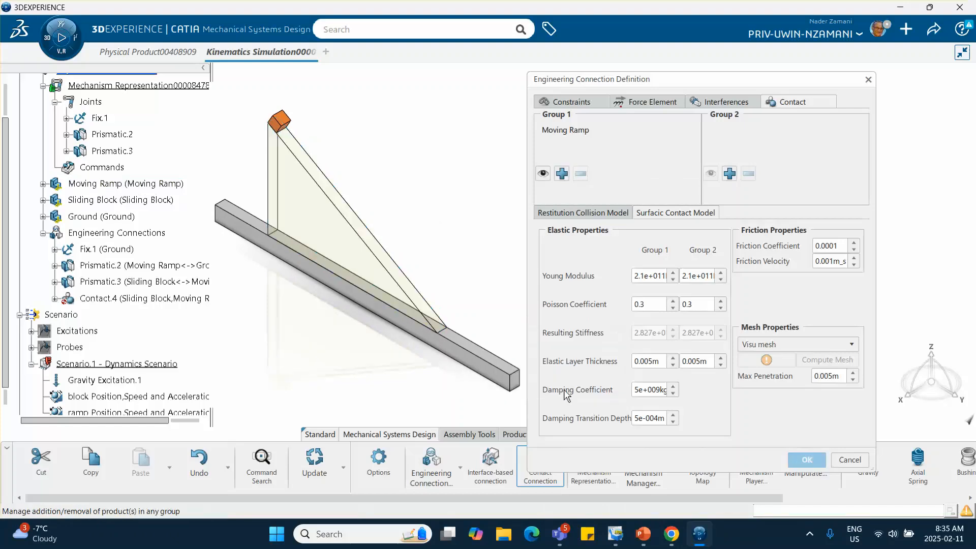
pyautogui.click(730, 173)
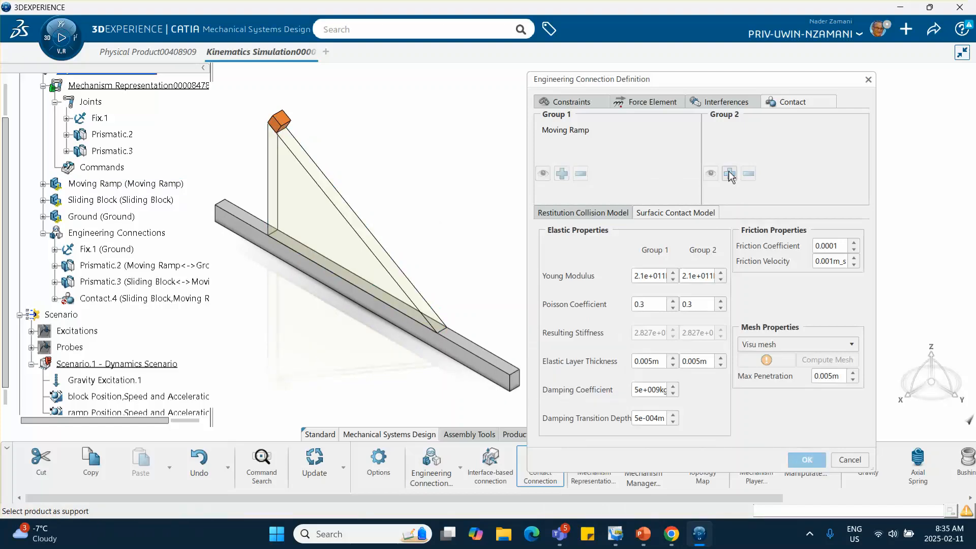
pyautogui.click(237, 234)
pyautogui.click(557, 388)
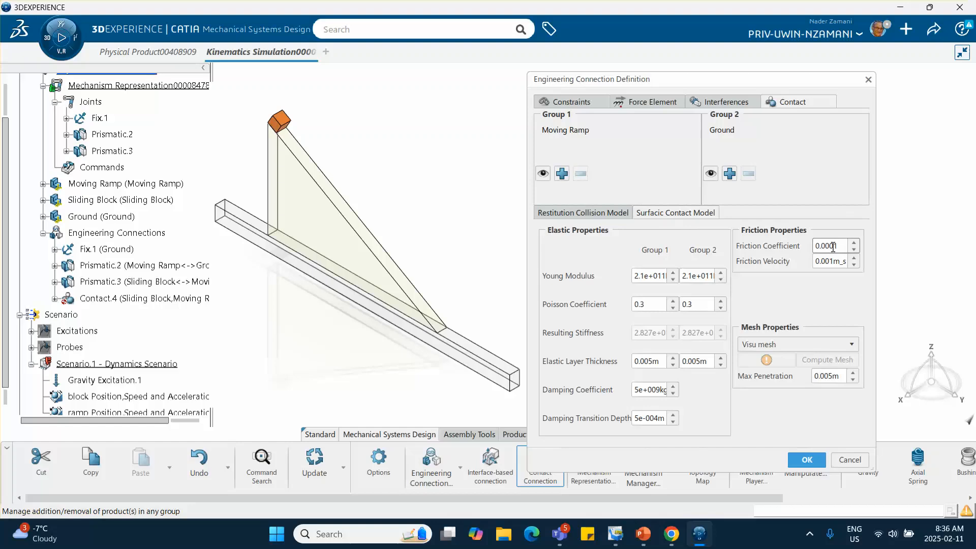
pyautogui.click(806, 460)
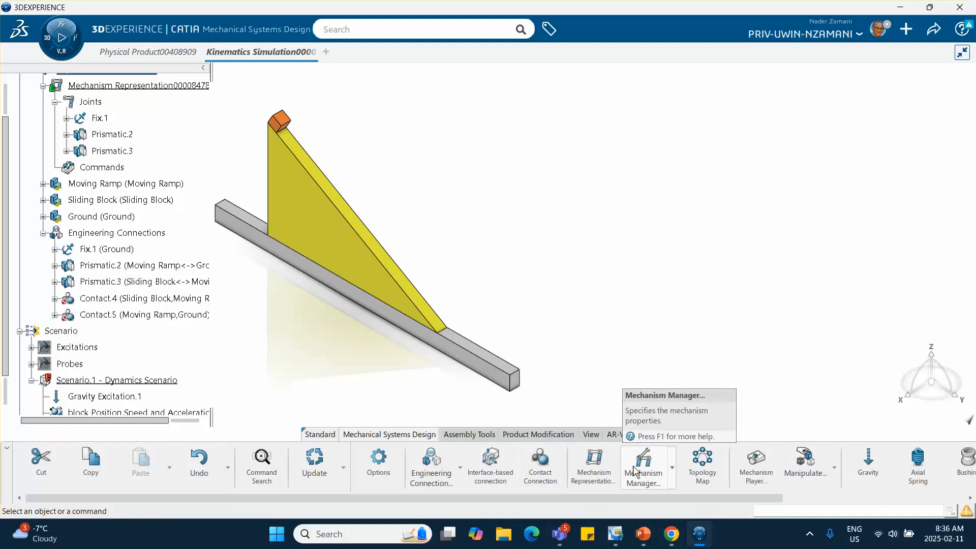
# - Include Contact.4 and Contact.5 in the mechanism and exclude Prismatic.2 and Prismatic.3 through the Mechanism Manager
pyautogui.click(652, 461)
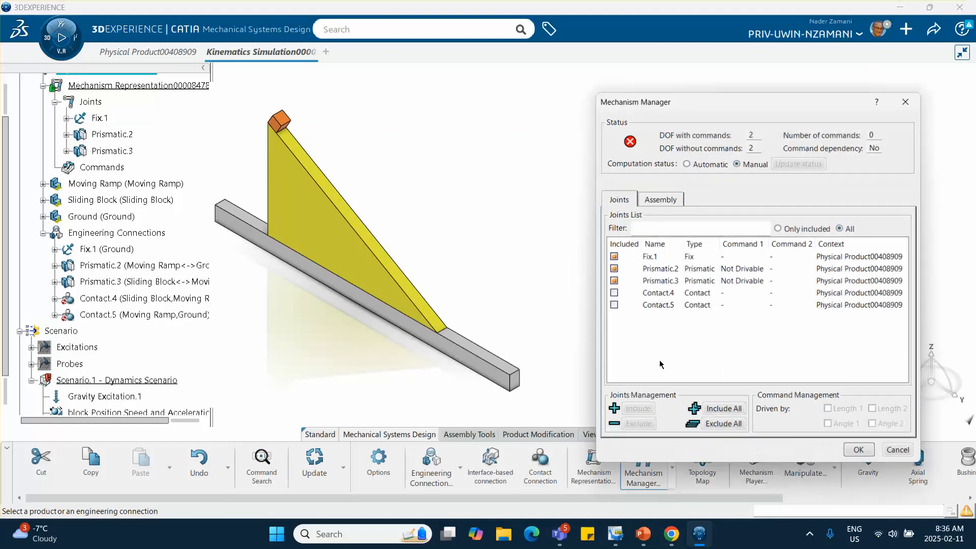
pyautogui.click(613, 293)
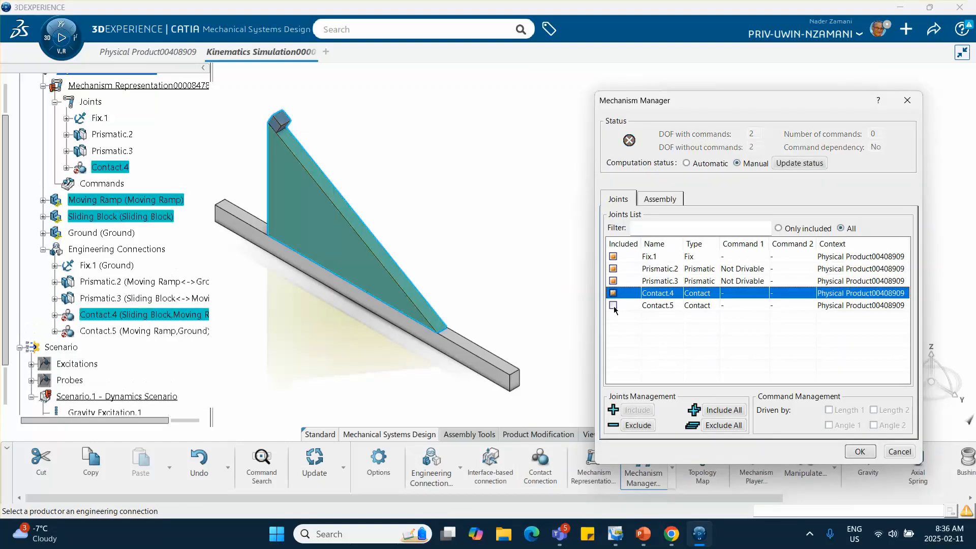
pyautogui.click(614, 305)
pyautogui.click(613, 269)
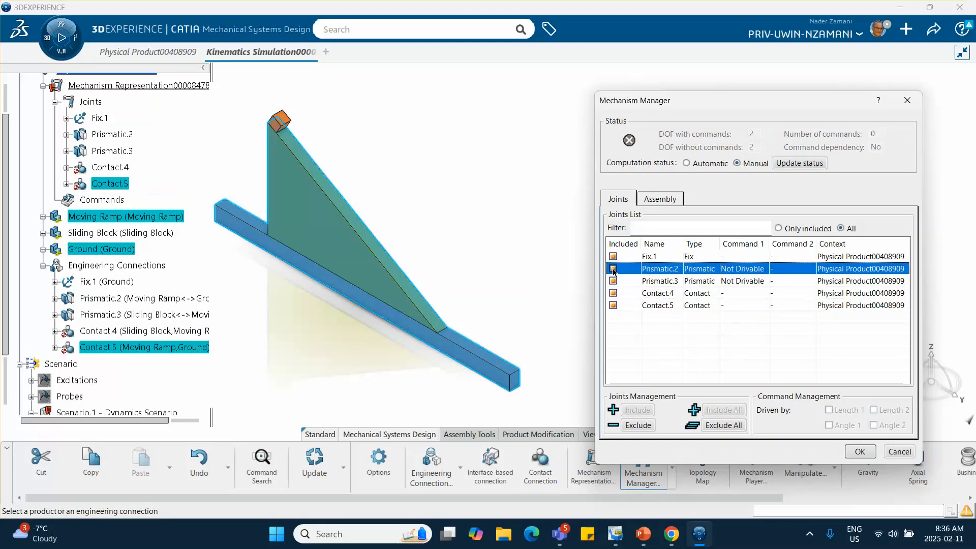
pyautogui.click(613, 281)
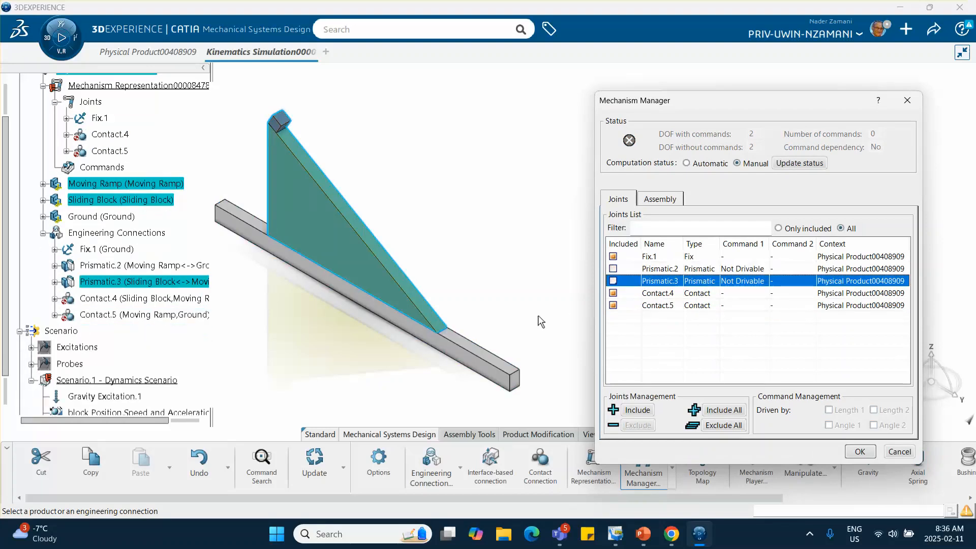
pyautogui.click(858, 451)
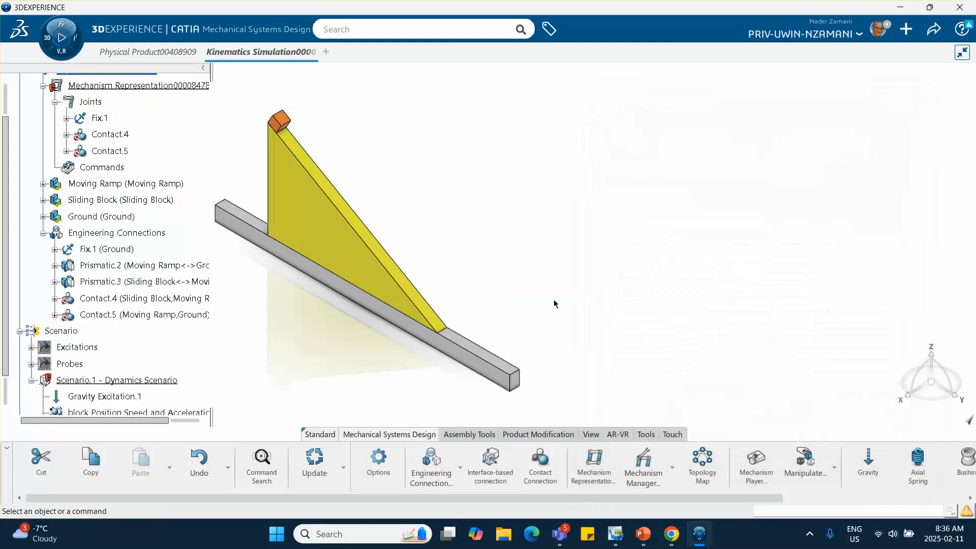
pyautogui.moveTo(500, 289); pyautogui.dragTo(512, 304, button='middle')
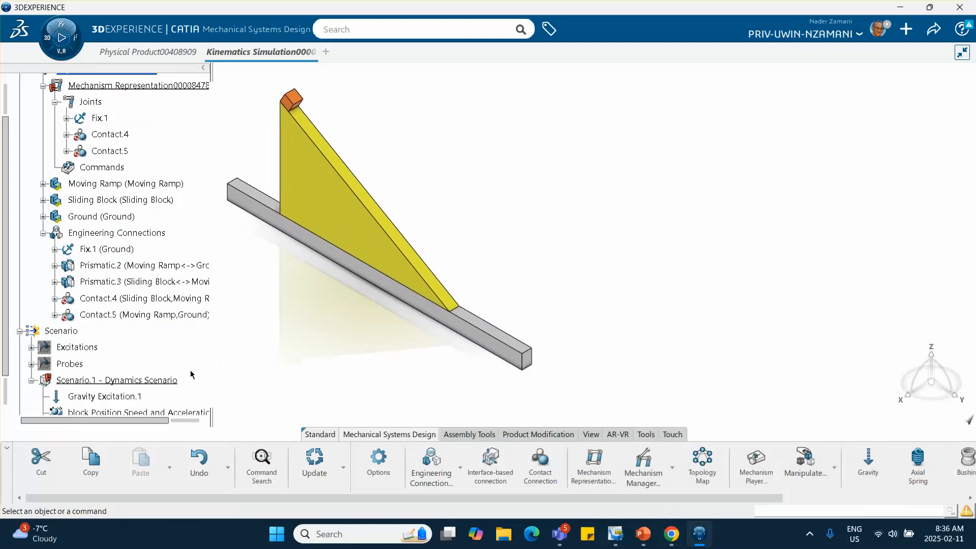
pyautogui.scroll(-5, 192, 374)
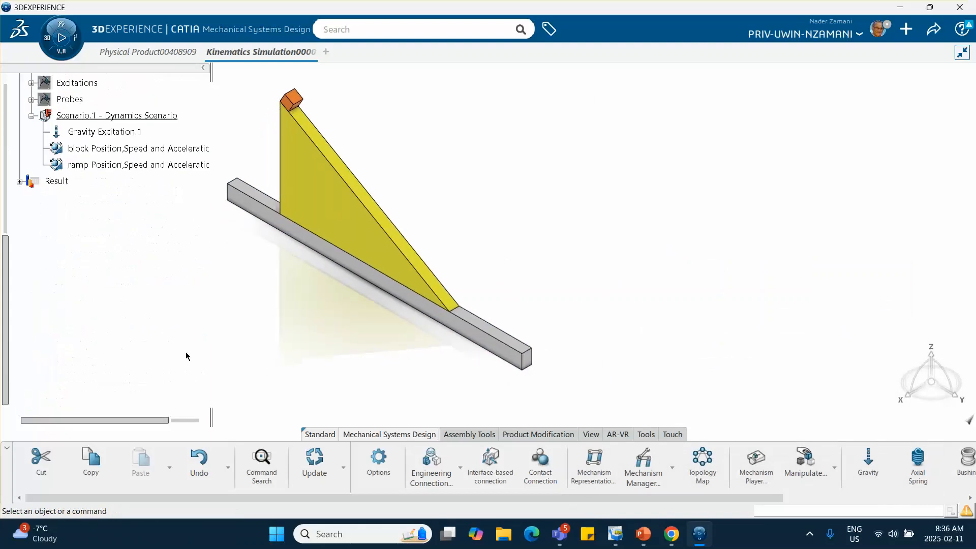
# - Force the computation of Scenario.1 and plot only the block's and the ramp's LinearVelocity(Magnitude)
pyautogui.rightClick(102, 116)
pyautogui.click(197, 395)
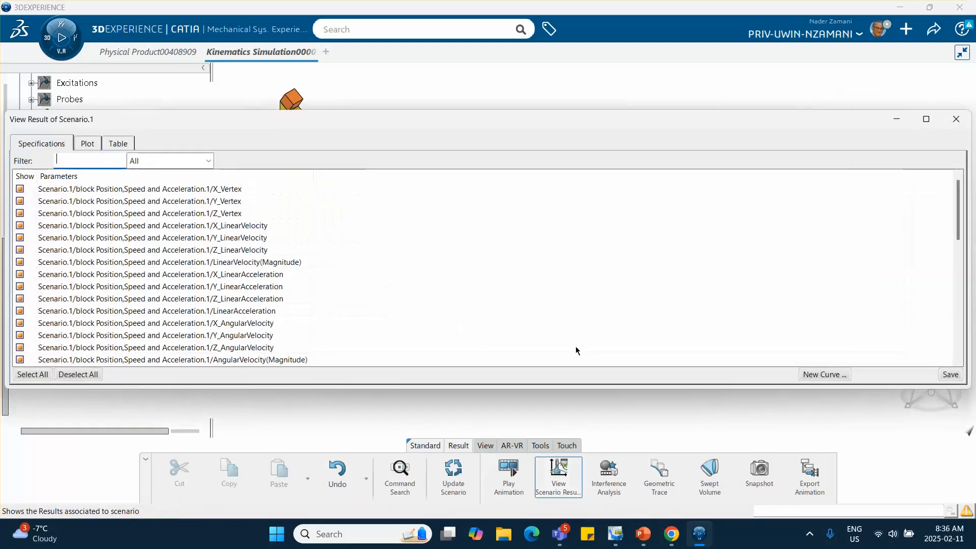
pyautogui.click(81, 375)
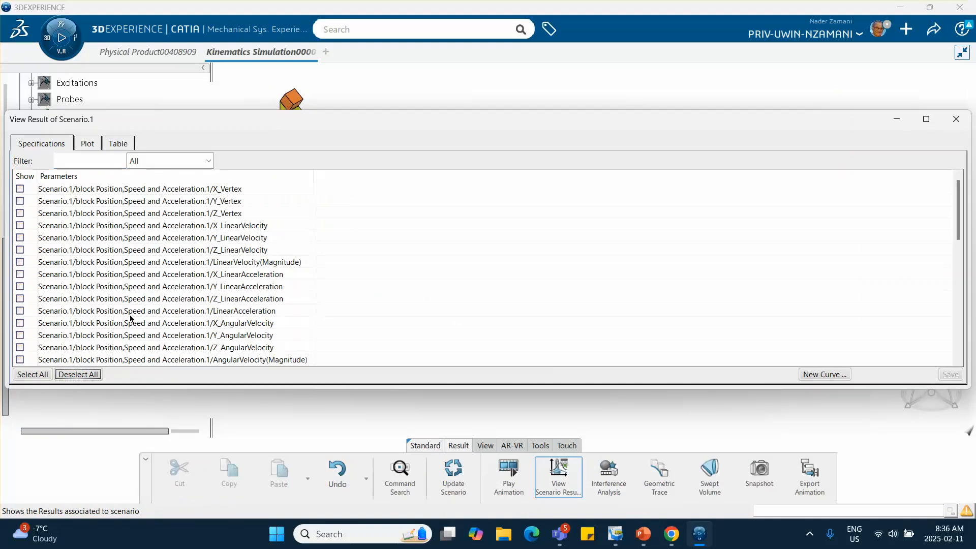
pyautogui.click(20, 262)
pyautogui.scroll(-3, 175, 273)
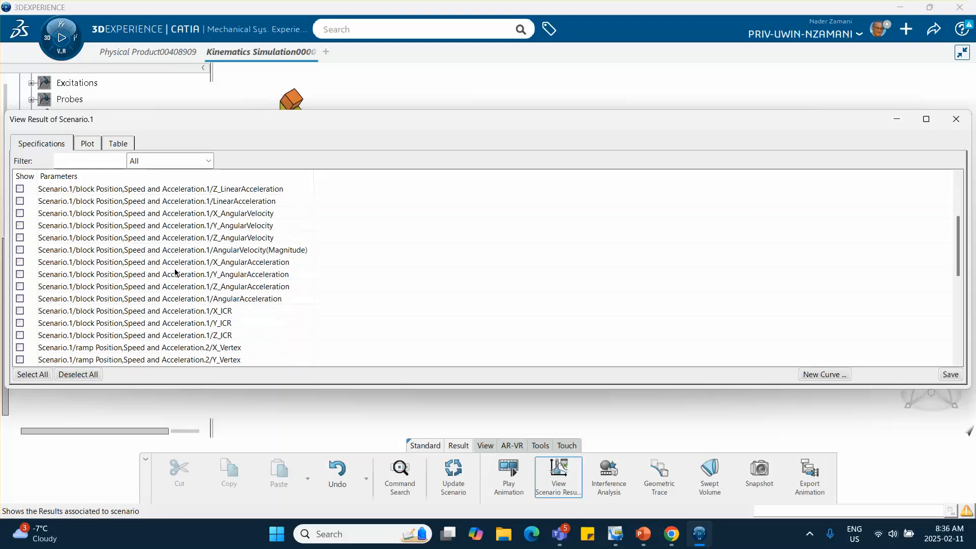
pyautogui.scroll(-1, 127, 328)
pyautogui.scroll(-1, 128, 325)
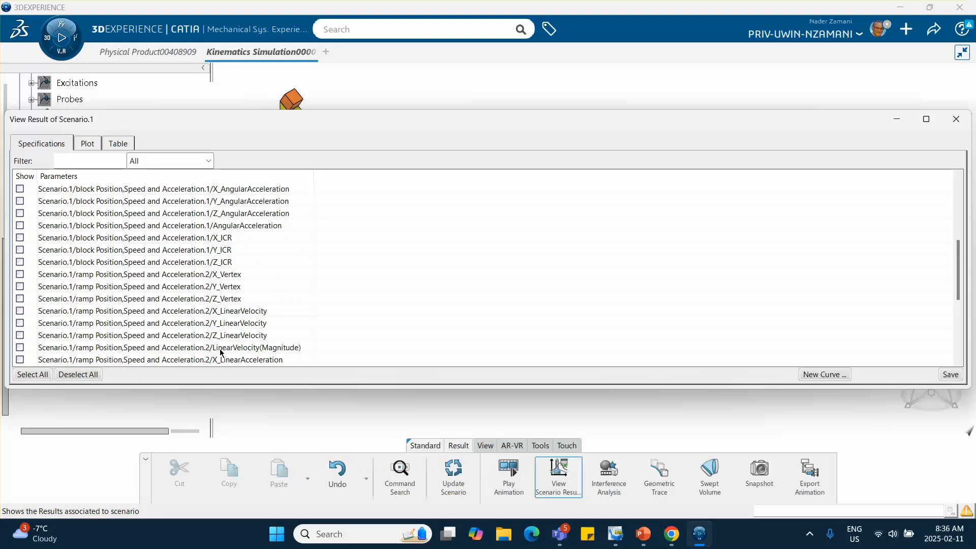
pyautogui.click(86, 144)
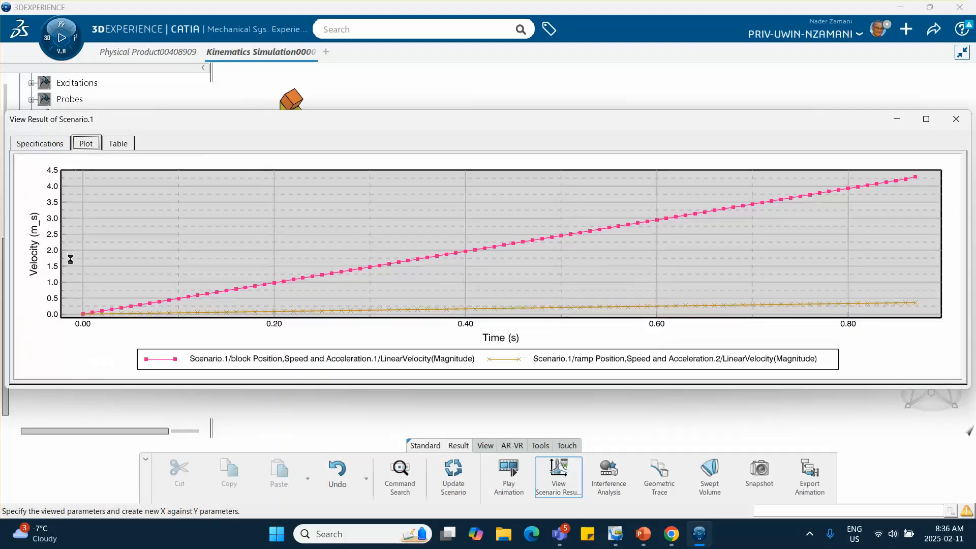
# - Read the block and ramp velocities at the final time in the scenario's results table
pyautogui.click(118, 143)
pyautogui.scroll(-20, 298, 240)
pyautogui.scroll(-5, 293, 248)
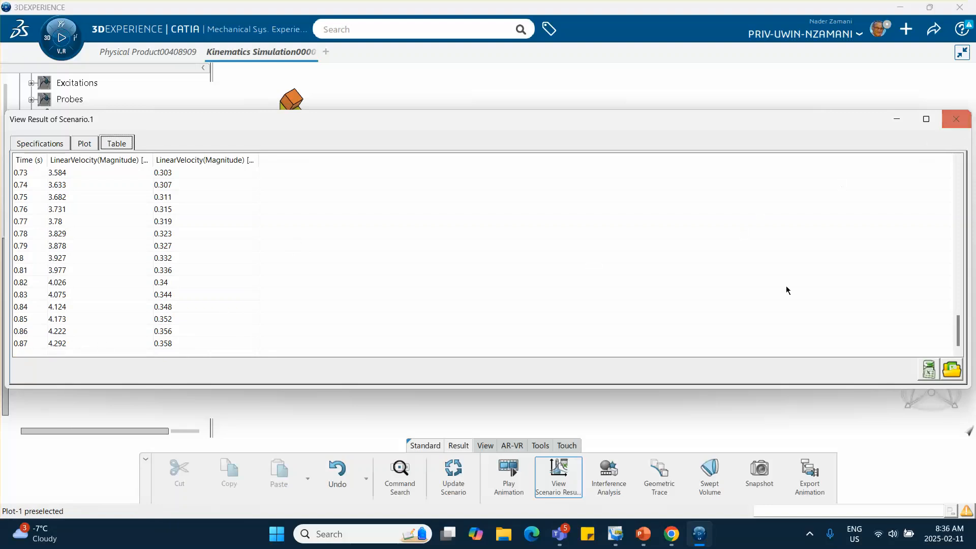
# - Check the solver parameters on slides 4 and 6 in PowerPoint, then return to 3DEXPERIENCE and close the scenario results
pyautogui.click(644, 533)
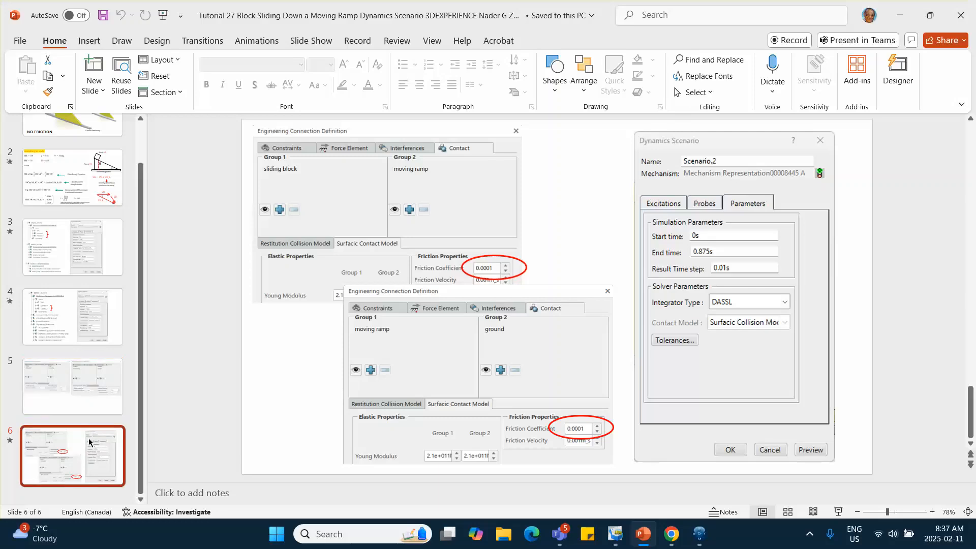
pyautogui.click(102, 318)
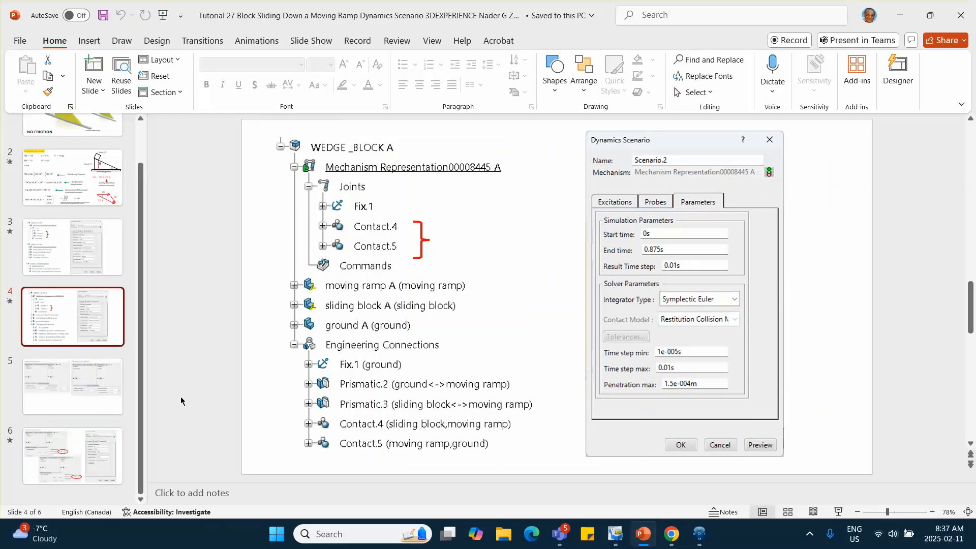
pyautogui.click(78, 465)
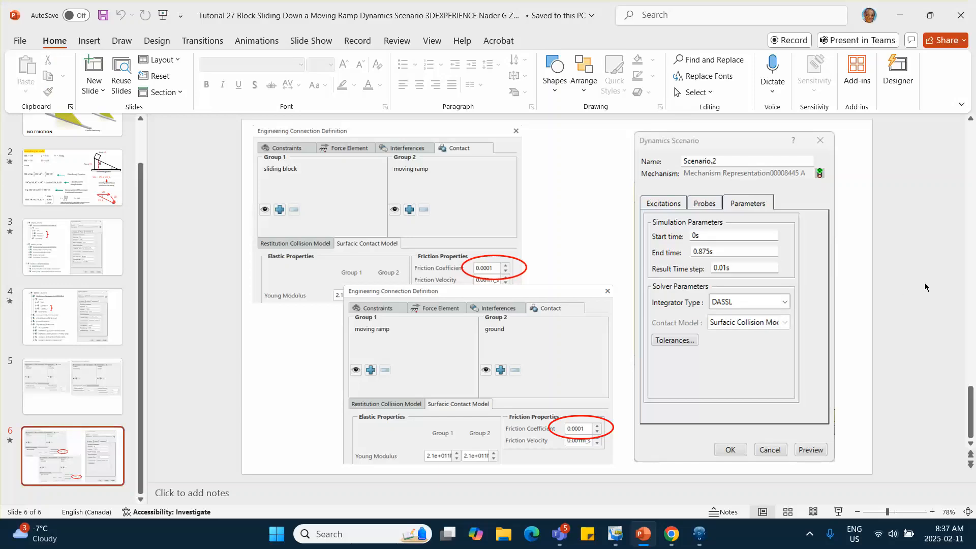
pyautogui.click(898, 23)
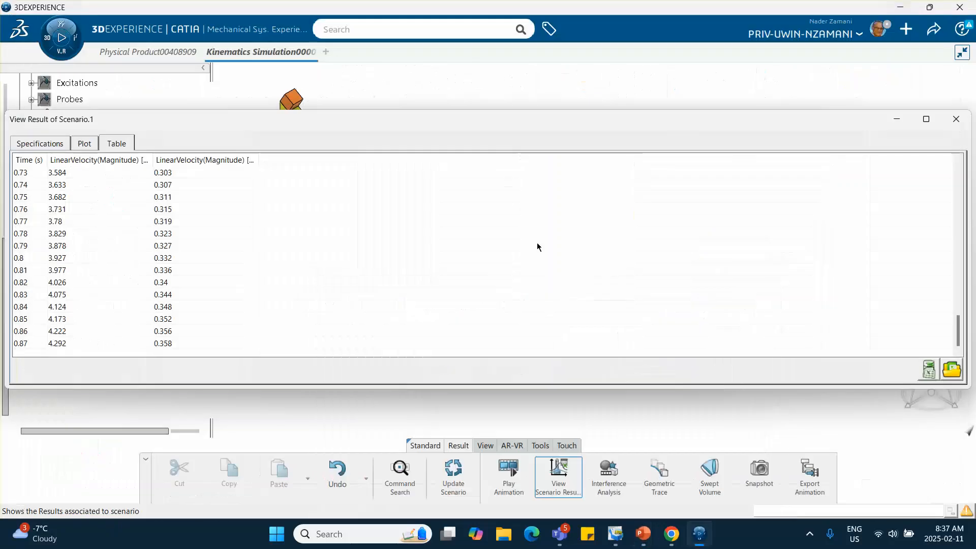
pyautogui.click(955, 120)
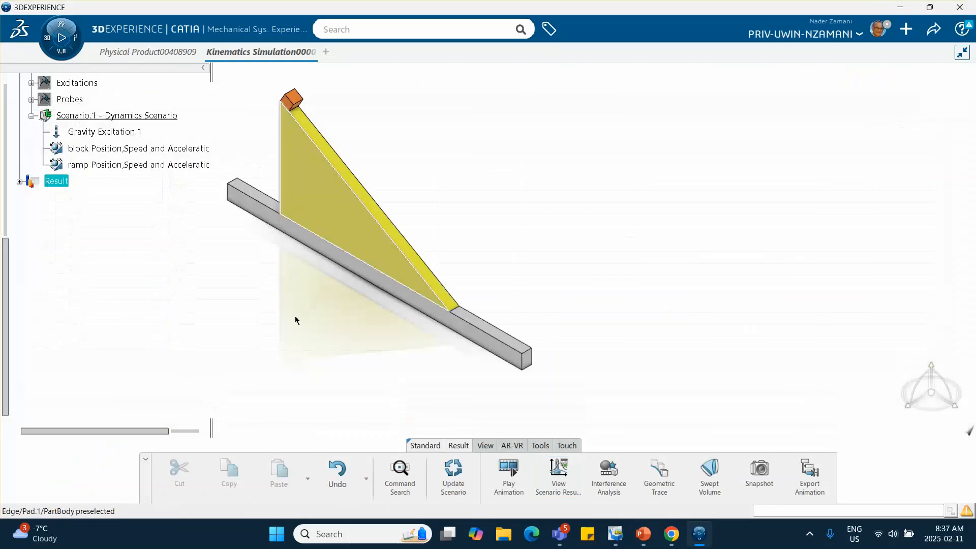
# - Set Scenario.1's integrator type to DASSL for the Surfacic Collision Model and force the computation of its results
pyautogui.doubleClick(108, 114)
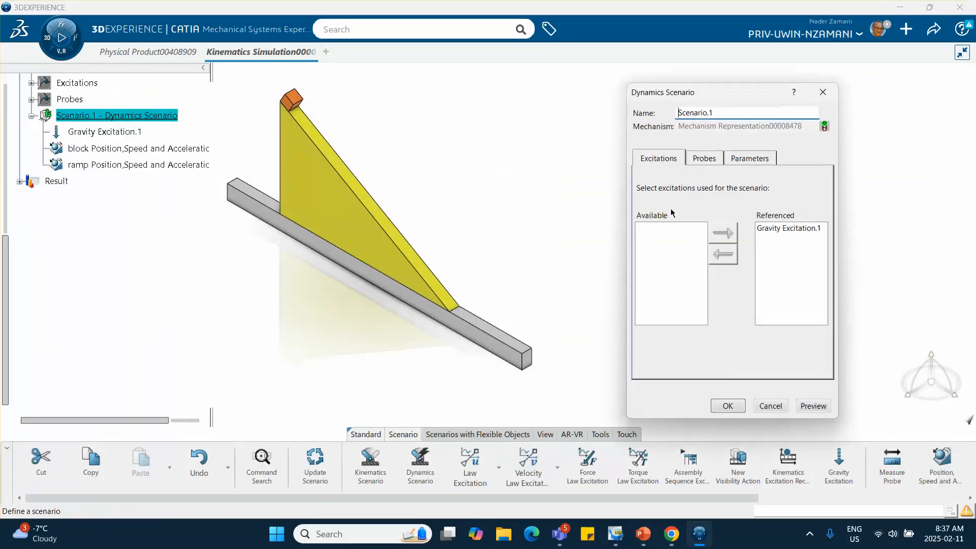
pyautogui.click(749, 159)
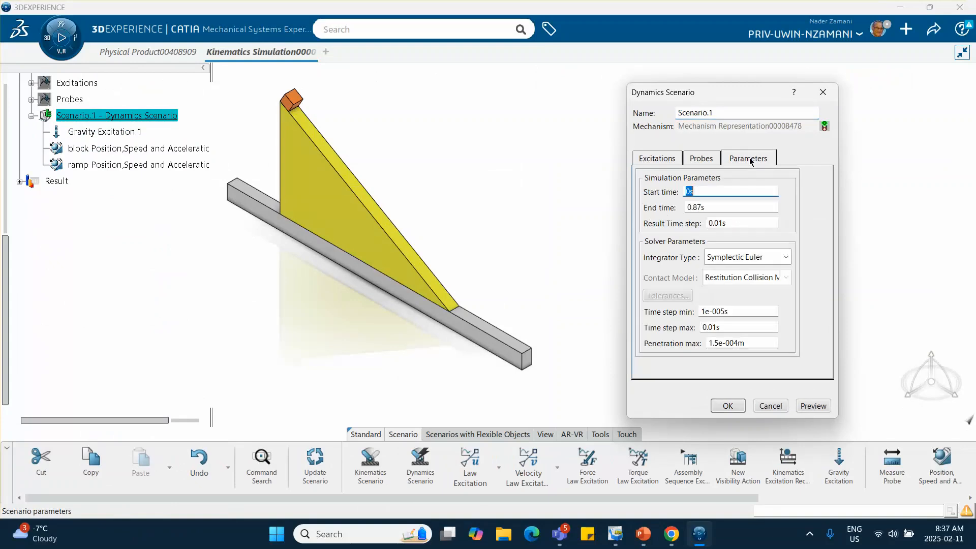
pyautogui.click(721, 257)
pyautogui.click(722, 285)
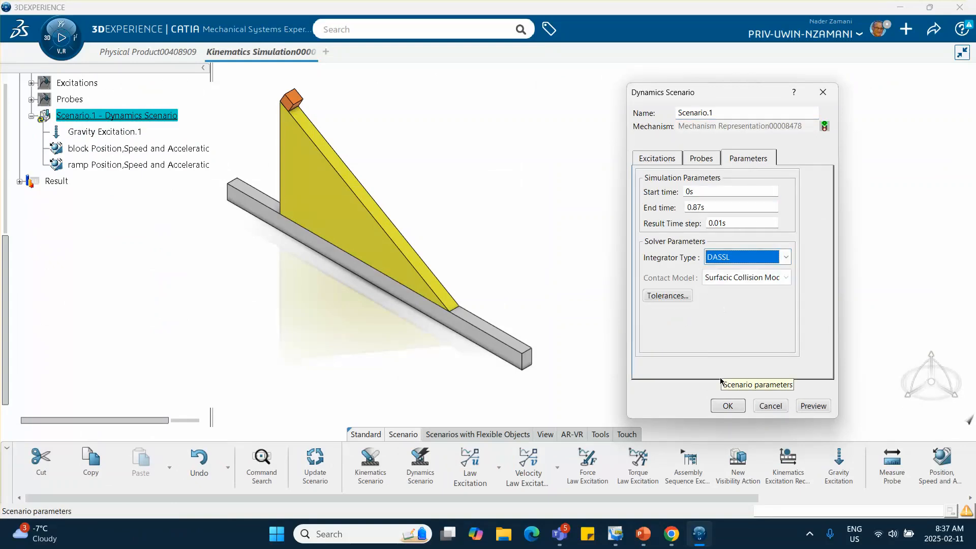
pyautogui.click(735, 409)
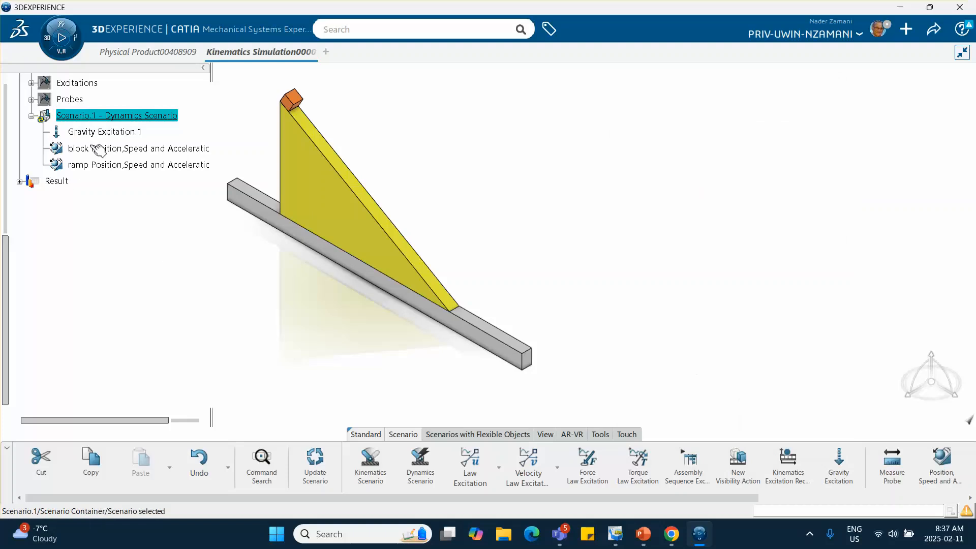
pyautogui.rightClick(104, 119)
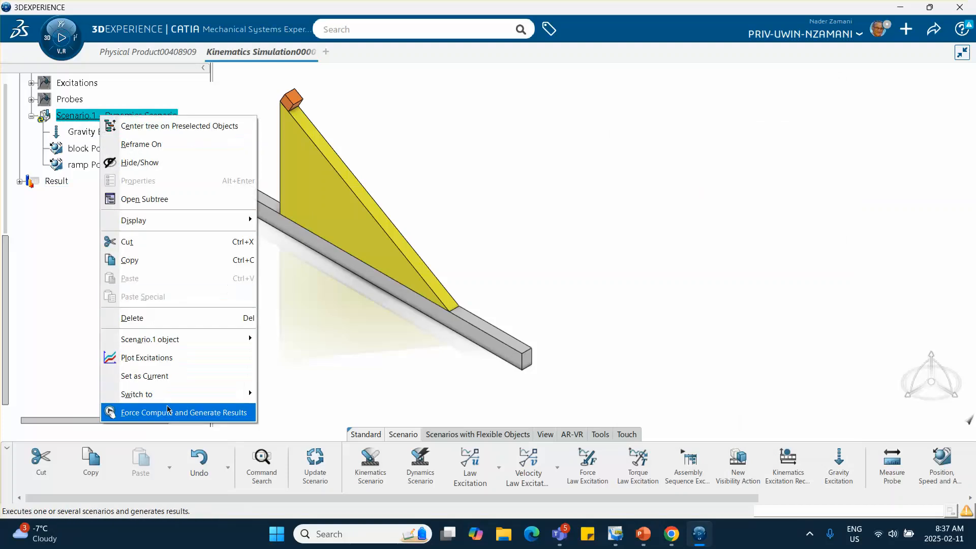
pyautogui.click(171, 412)
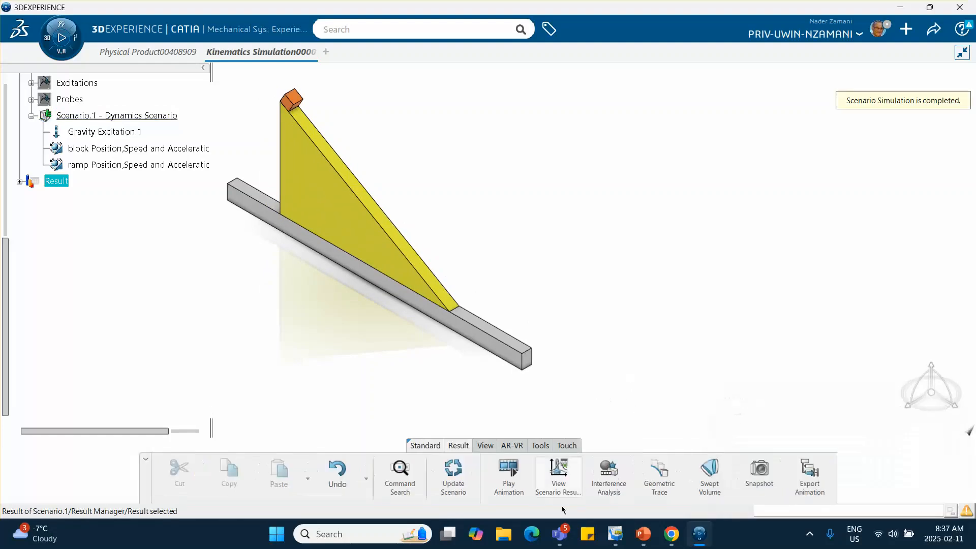
# - Plot only the linear velocity magnitudes of the block and the ramp from the DASSL results
pyautogui.click(559, 473)
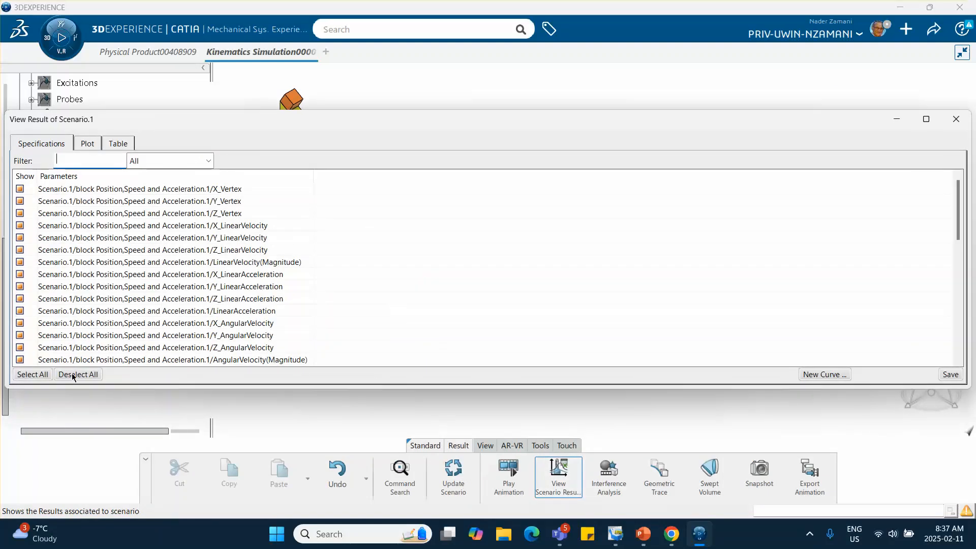
pyautogui.click(73, 375)
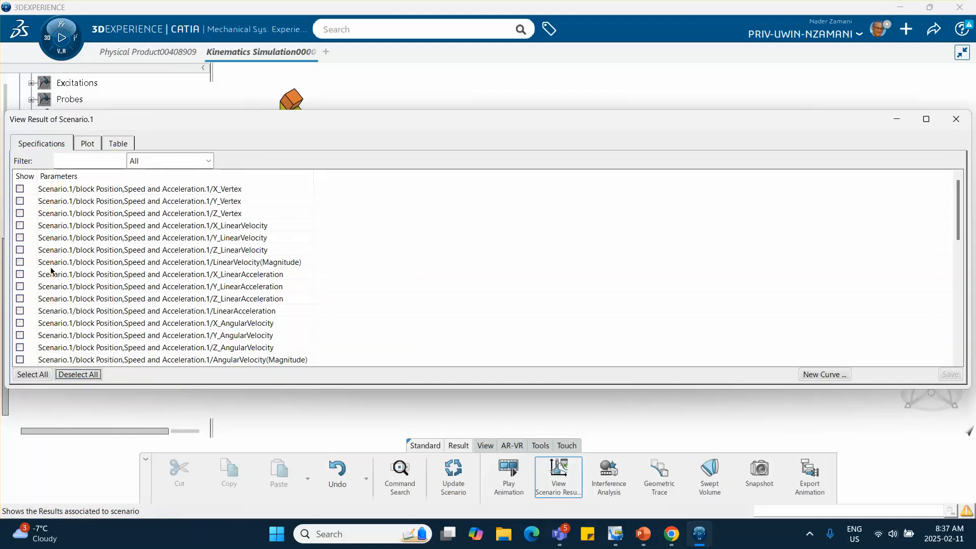
pyautogui.click(20, 263)
pyautogui.scroll(-10, 108, 270)
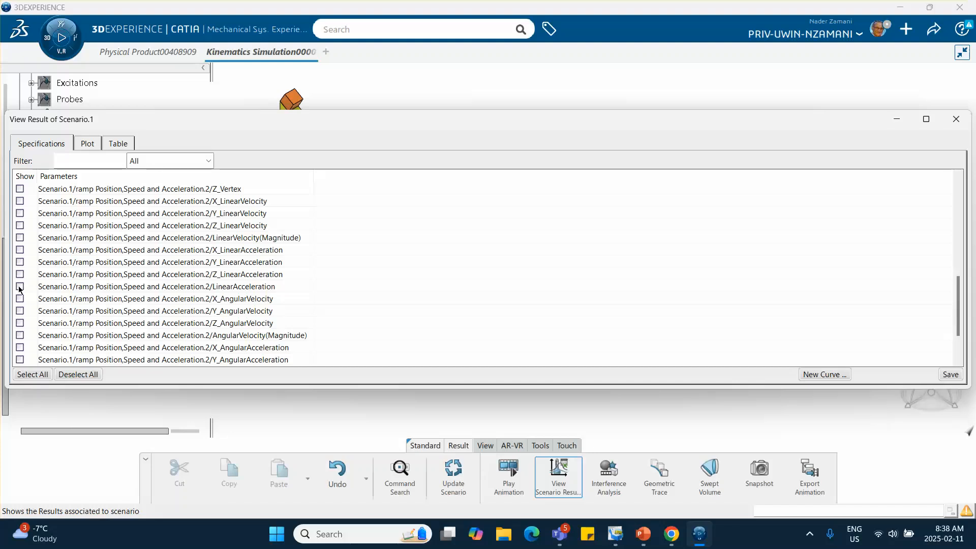
pyautogui.click(20, 238)
pyautogui.click(93, 146)
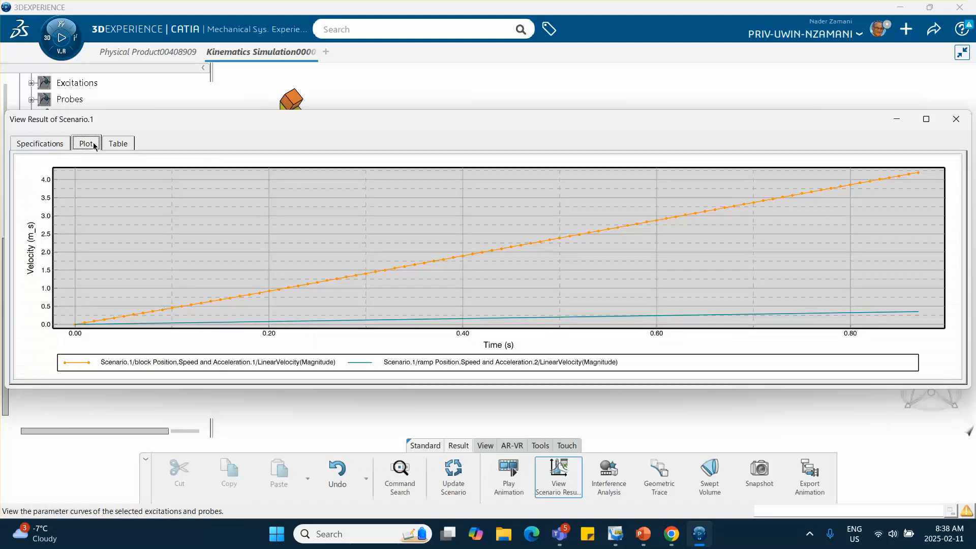
# - Read the final block and ramp velocities in the DASSL results table and close the results
pyautogui.click(118, 143)
pyautogui.scroll(-13, 268, 252)
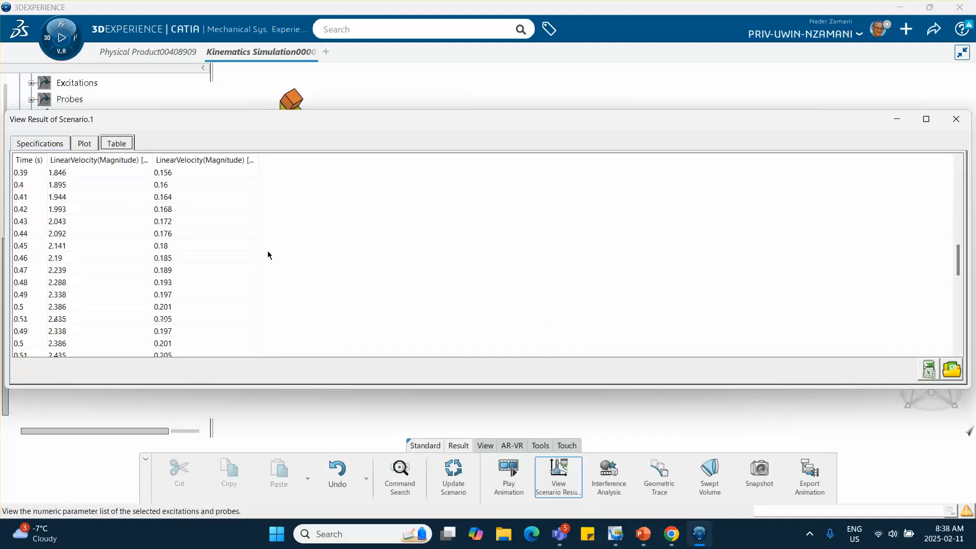
pyautogui.scroll(-11, 268, 251)
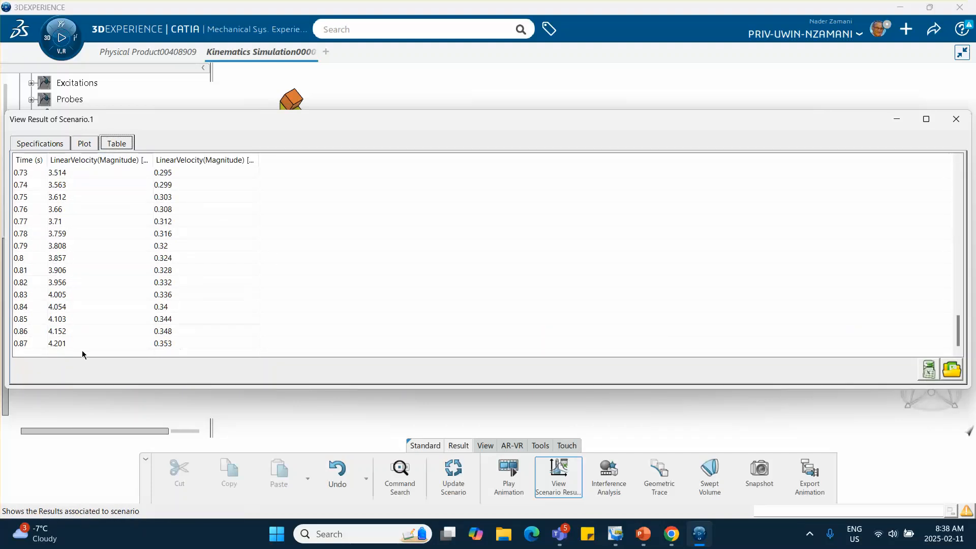
pyautogui.click(955, 119)
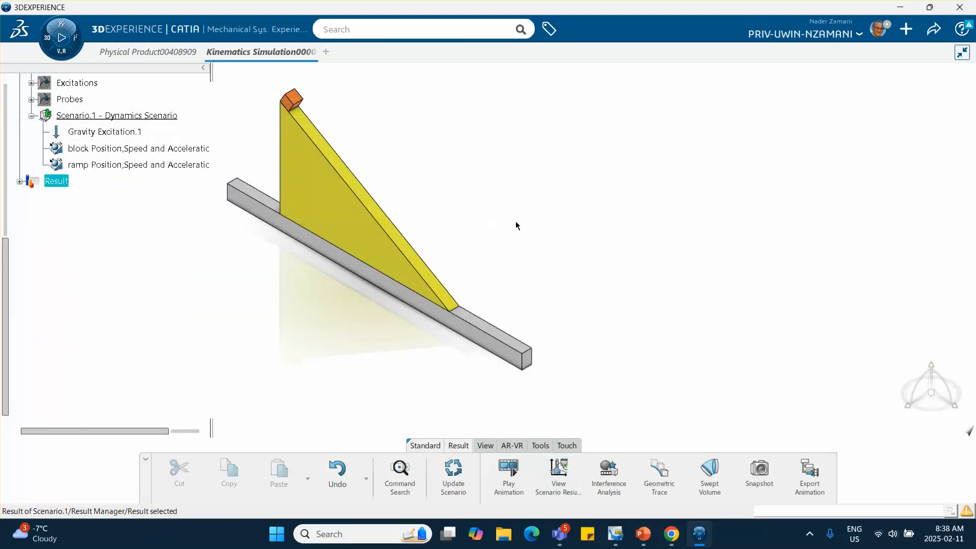
# - Set the result time step of Scenario.1 to 0.001 s
pyautogui.scroll(3, 183, 279)
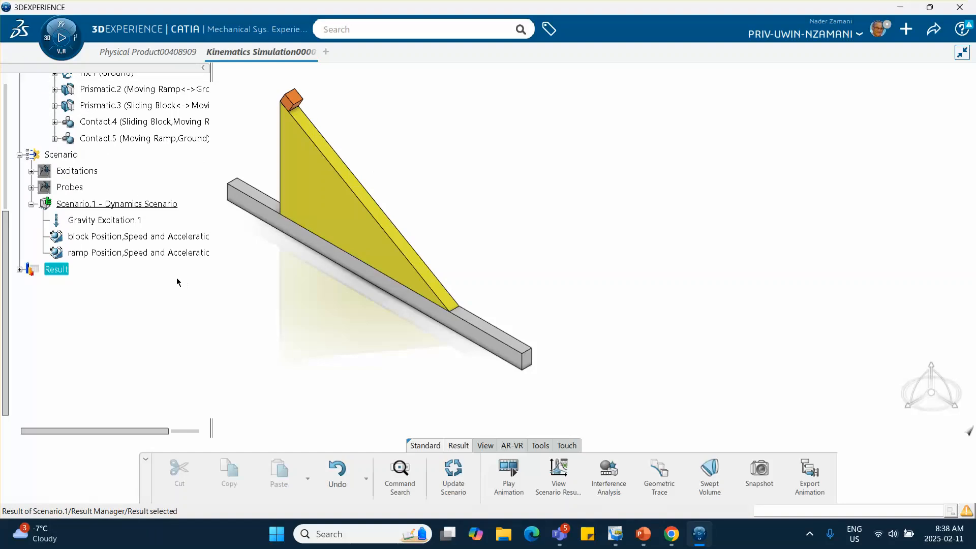
pyautogui.click(128, 204)
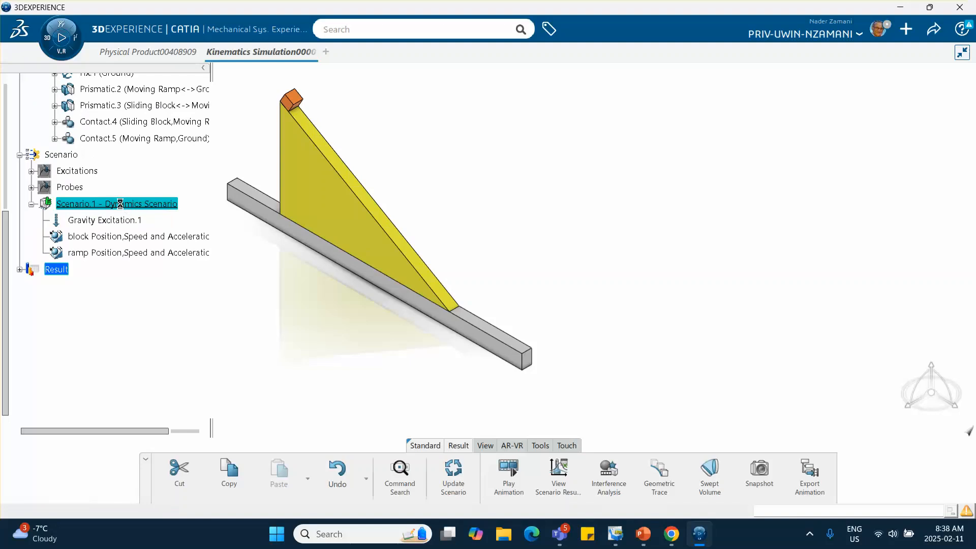
pyautogui.doubleClick(120, 204)
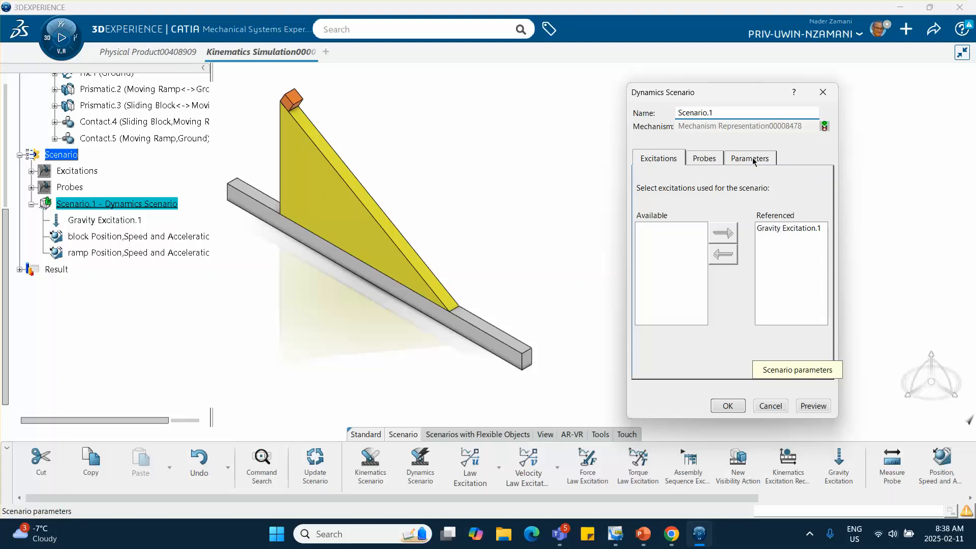
pyautogui.click(751, 159)
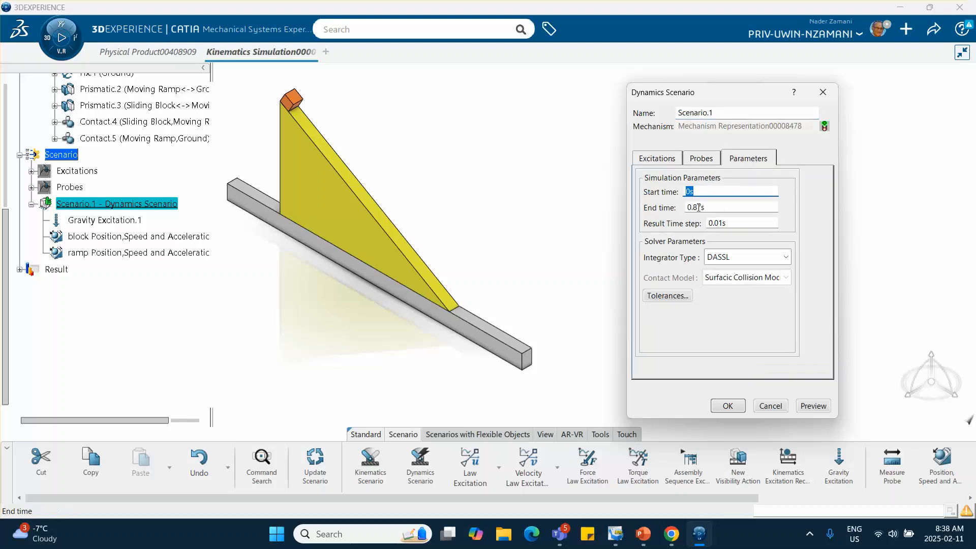
pyautogui.click(719, 224)
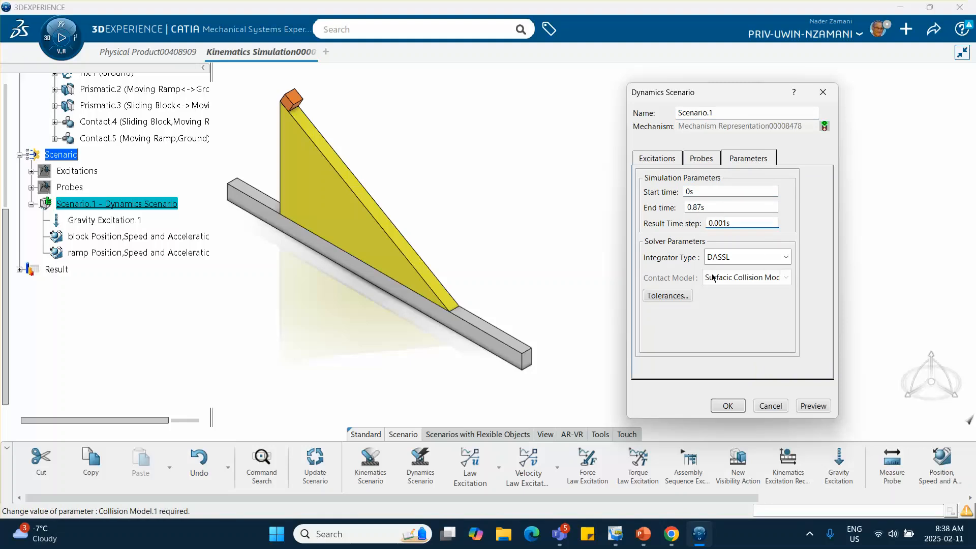
pyautogui.click(727, 405)
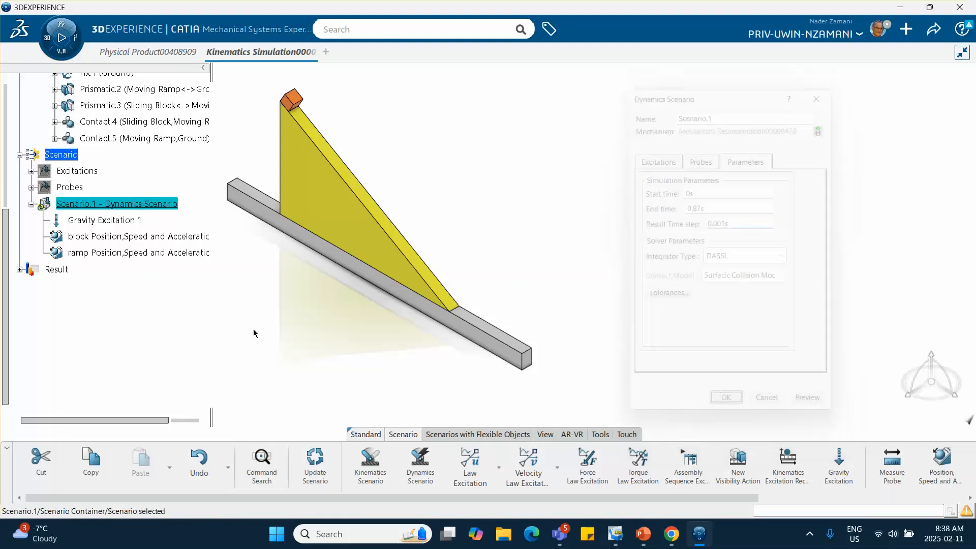
# - Force the computation of Scenario.1 with the finer time step and watch the block slide down the ramp
pyautogui.rightClick(96, 203)
pyautogui.click(168, 495)
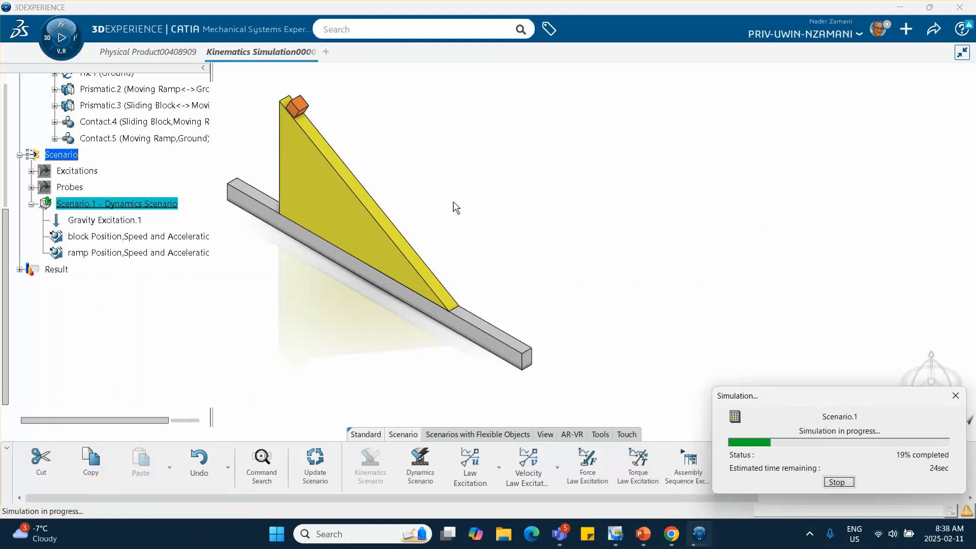
pyautogui.moveTo(455, 209); pyautogui.dragTo(564, 296, button='middle')
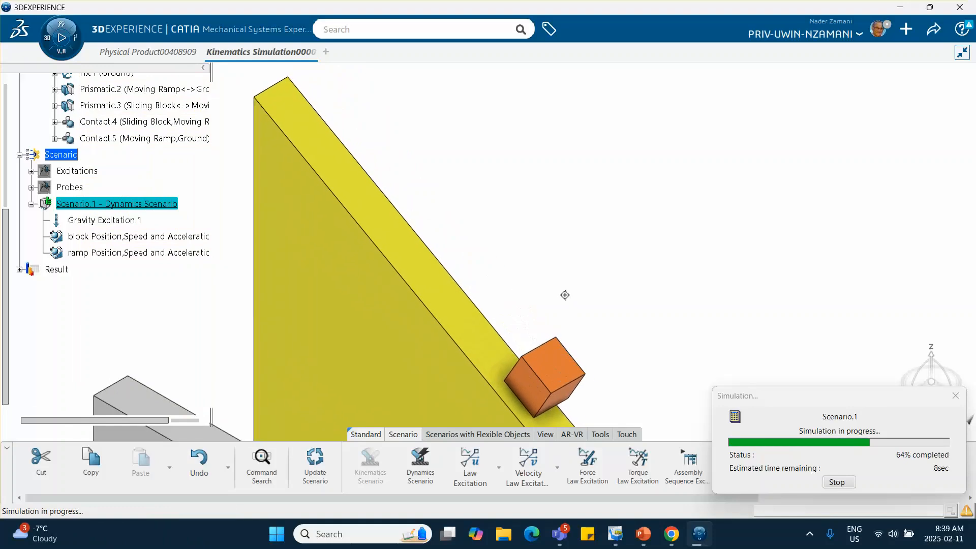
pyautogui.moveTo(496, 296); pyautogui.dragTo(510, 227, button='middle')
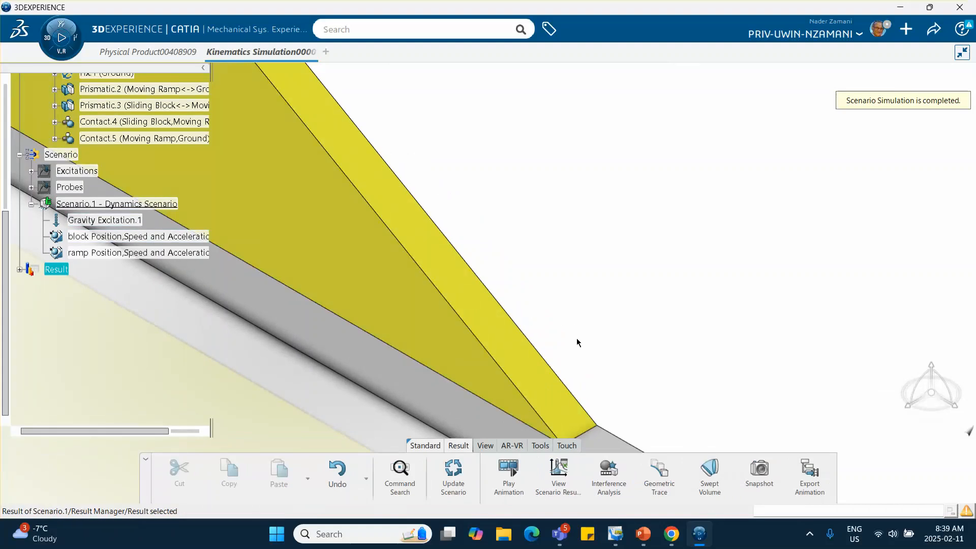
pyautogui.click(809, 537)
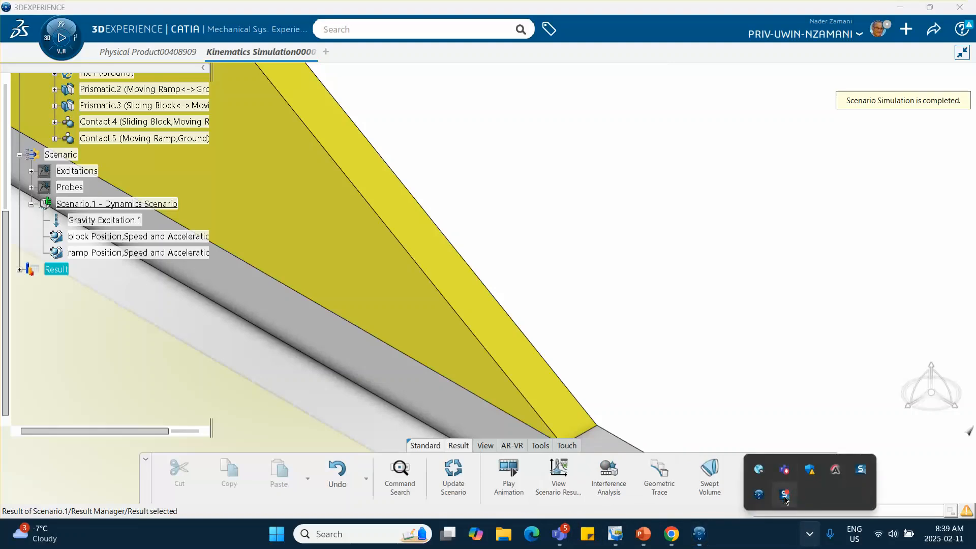